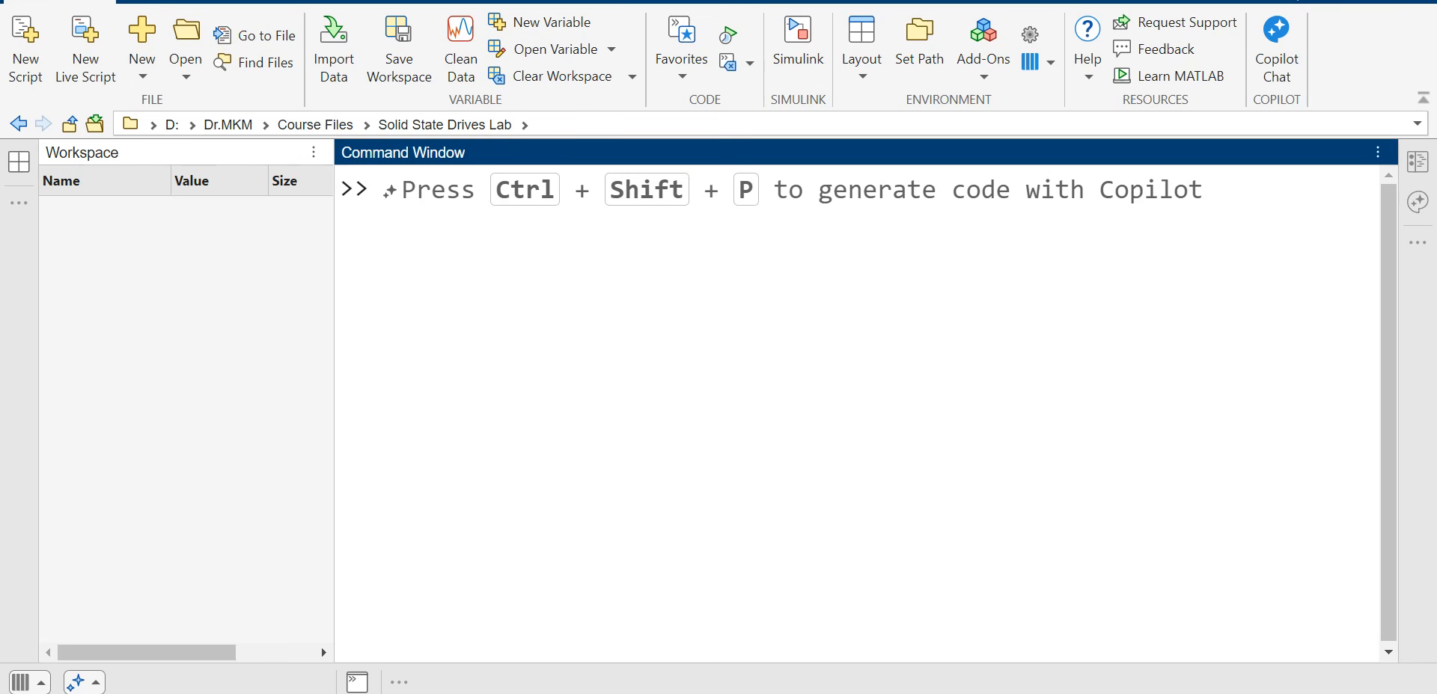
# Step: Review the Word table's rotor angle header (0 to 45) and stator current column (0 to 450)
pyautogui.moveTo(1040, 692)
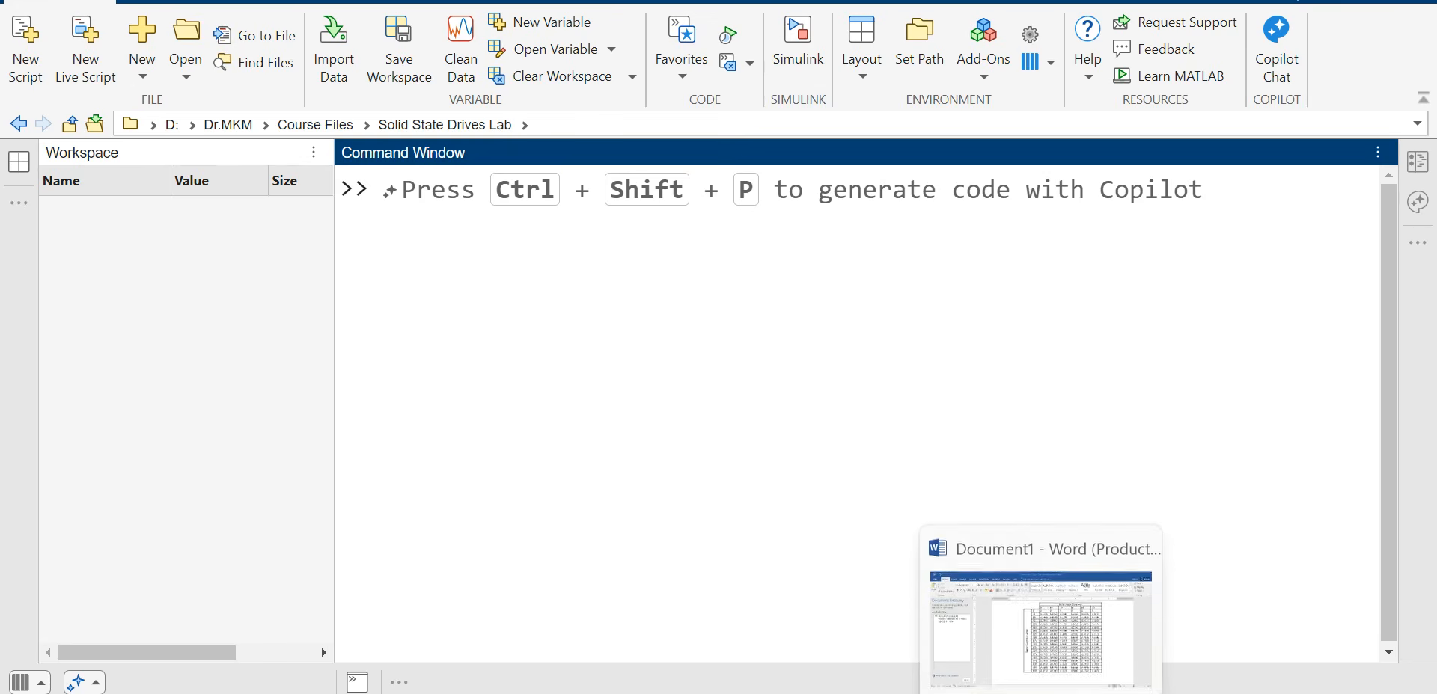
pyautogui.click(1040, 621)
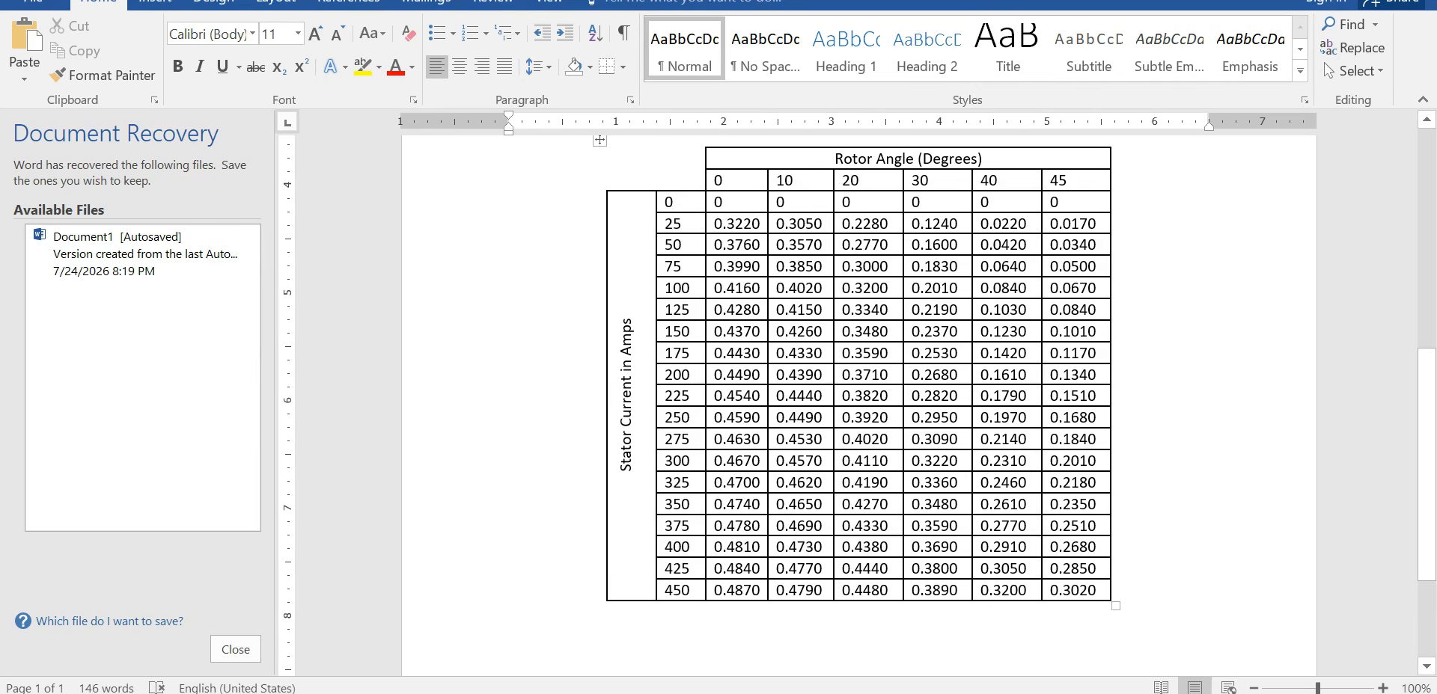
pyautogui.moveTo(715, 179); pyautogui.dragTo(1077, 180)
pyautogui.click(724, 180)
pyautogui.click(785, 180)
pyautogui.click(861, 181)
pyautogui.click(930, 180)
pyautogui.click(999, 180)
pyautogui.click(1068, 181)
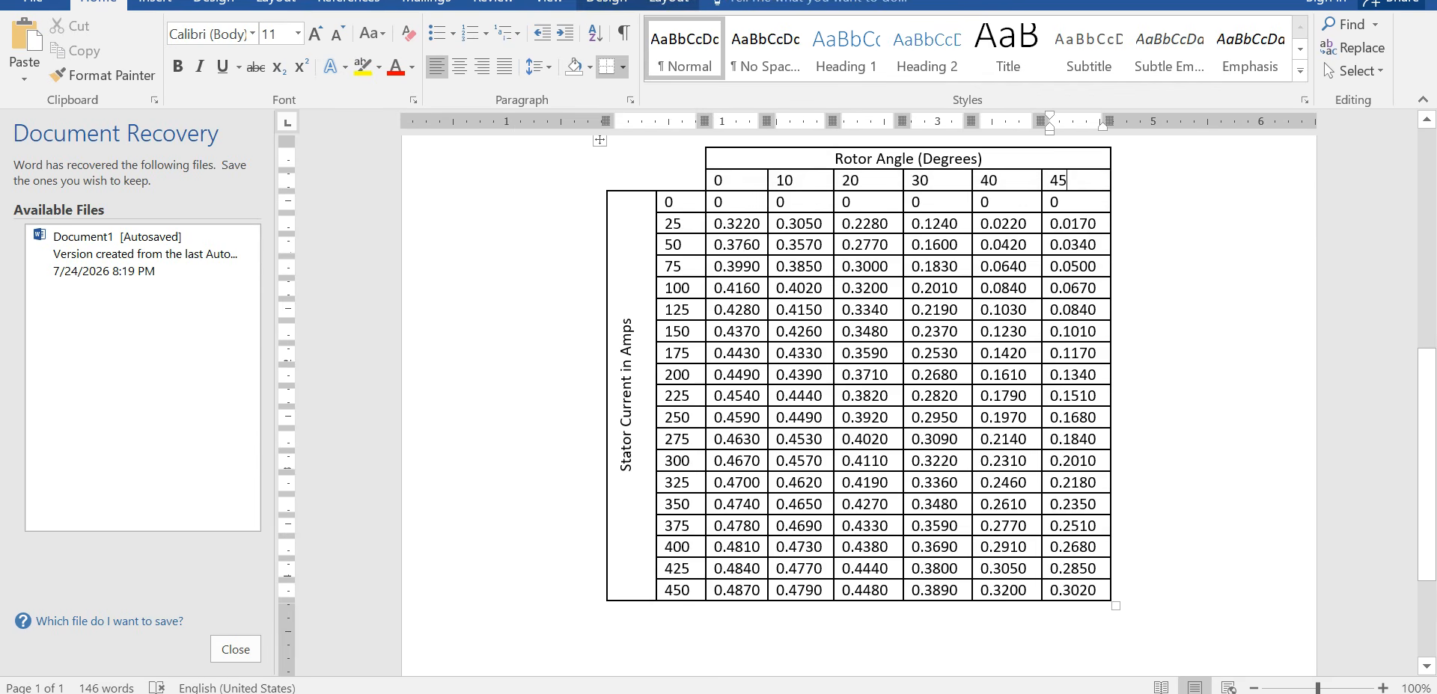
pyautogui.moveTo(669, 202); pyautogui.dragTo(677, 590)
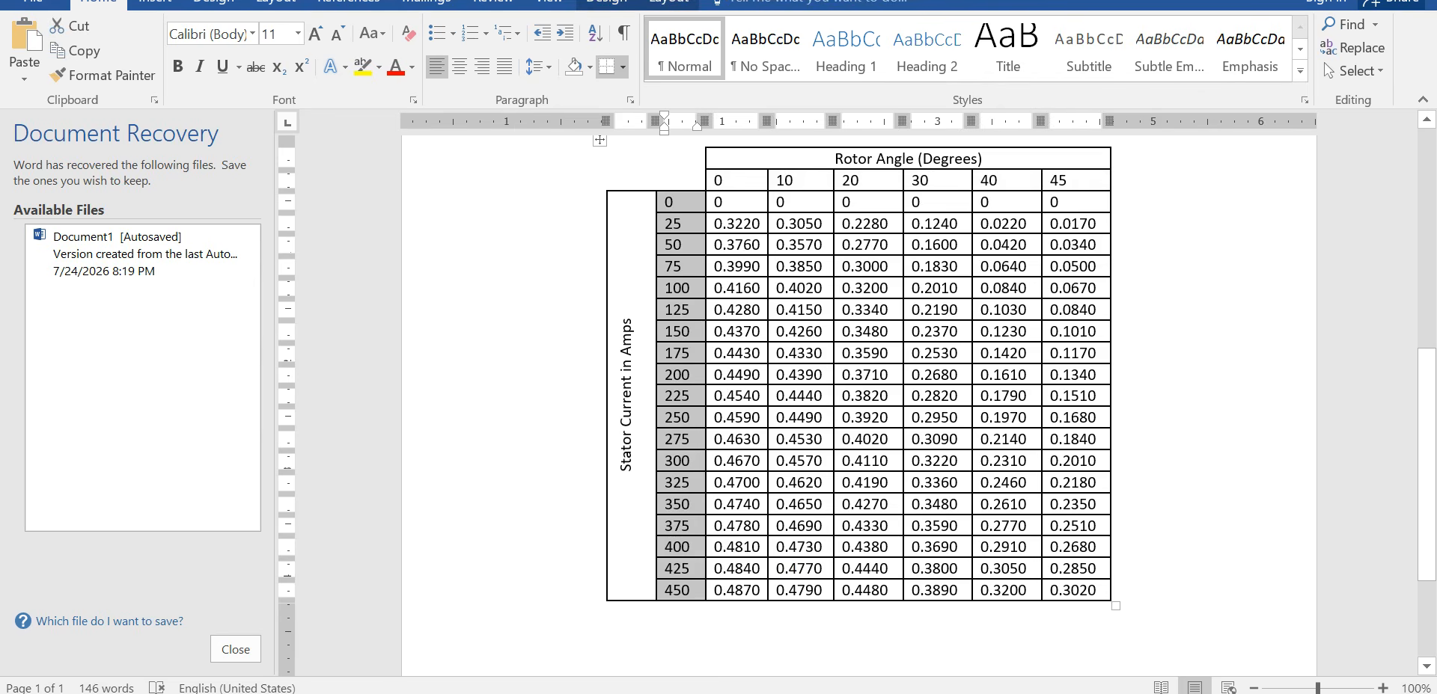
pyautogui.click(668, 202)
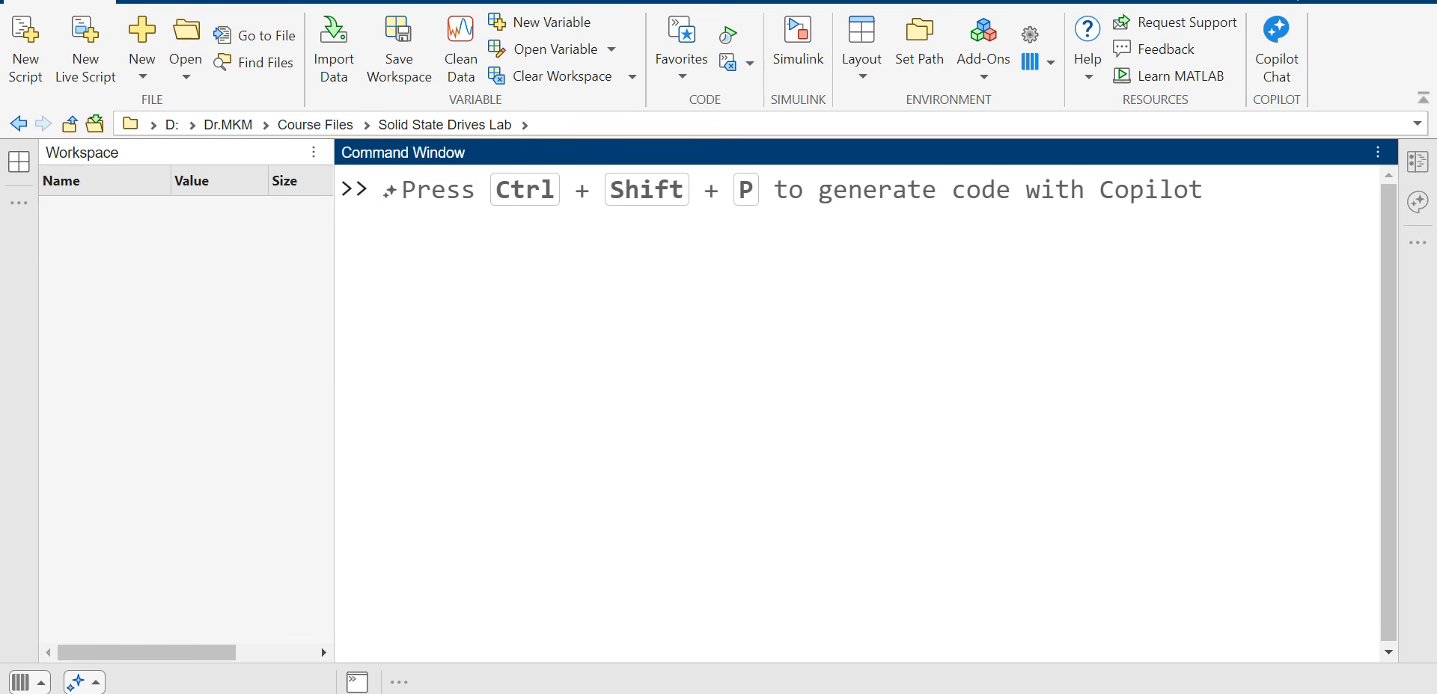
# Step: Create a blank untitled2 script, recheck the Word table, and return to MATLAB
pyautogui.click(142, 42)
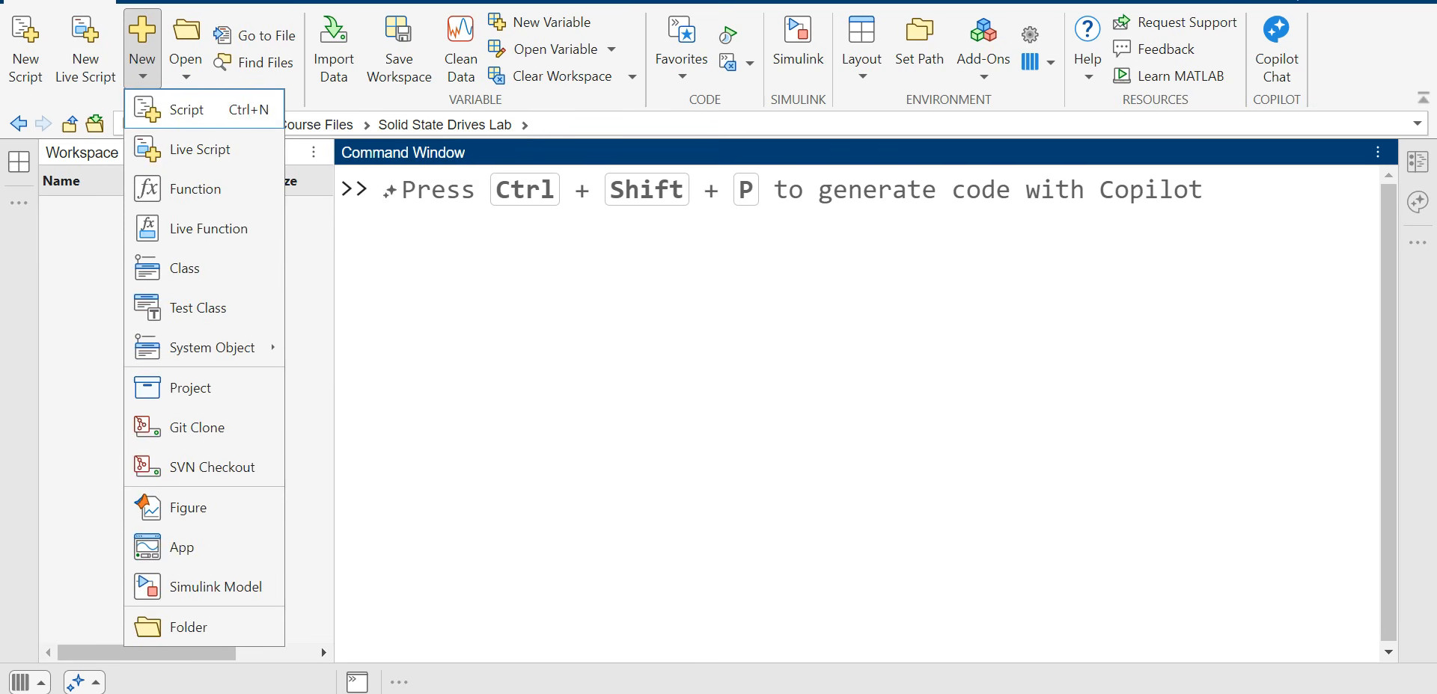
pyautogui.click(183, 109)
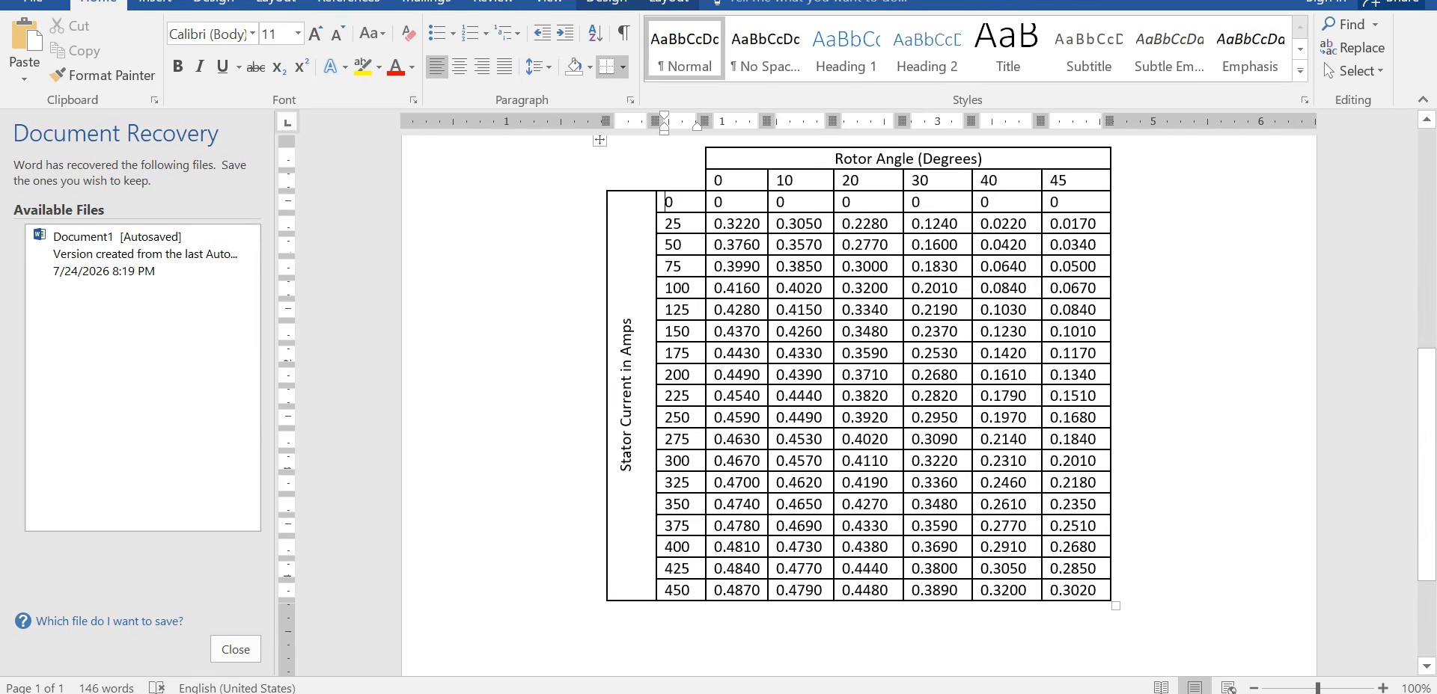
pyautogui.moveTo(714, 180); pyautogui.dragTo(1074, 180)
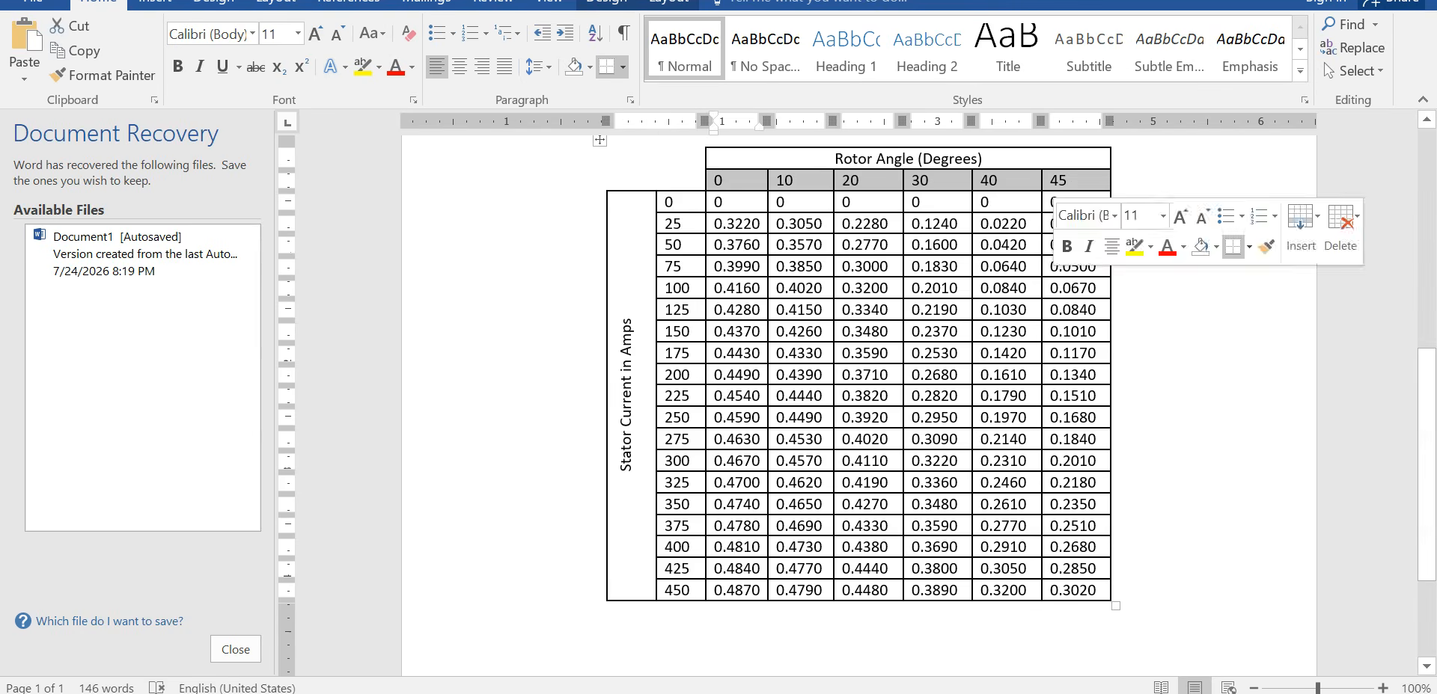
pyautogui.moveTo(677, 202); pyautogui.dragTo(678, 590)
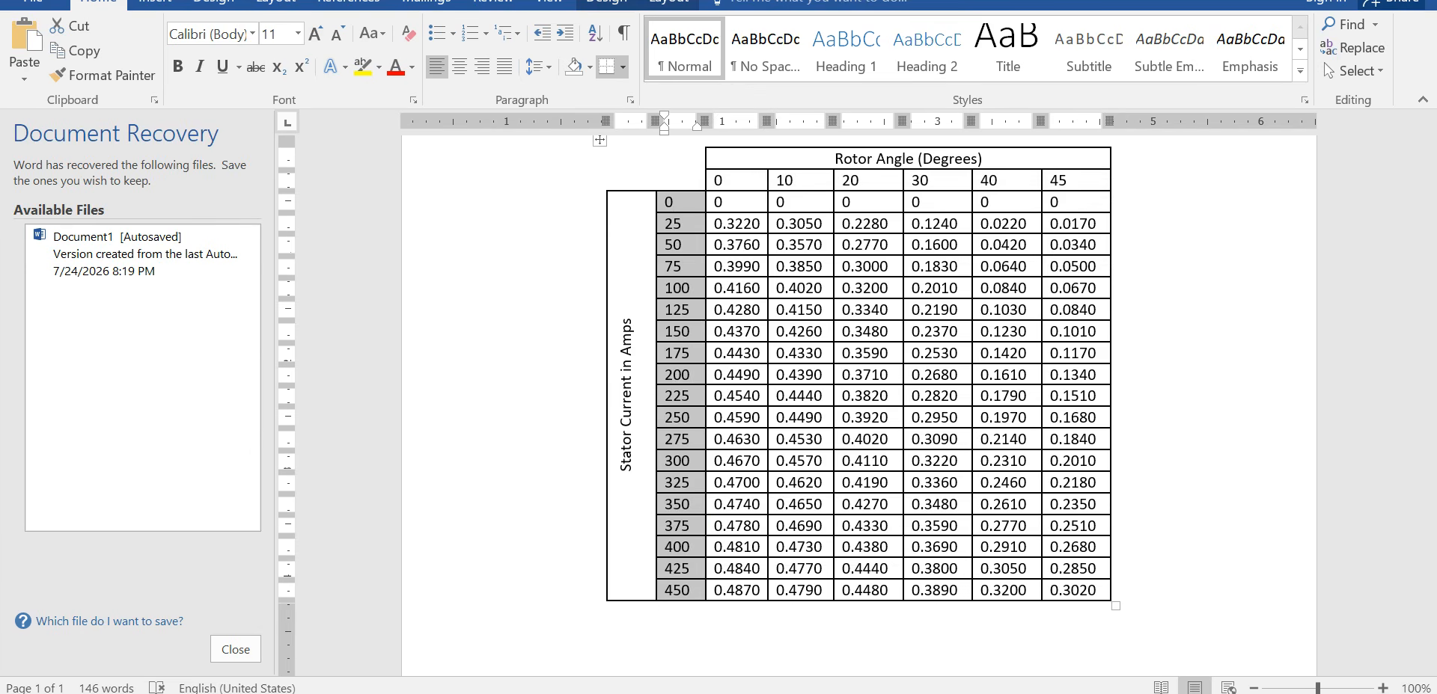
pyautogui.click(1307, 1)
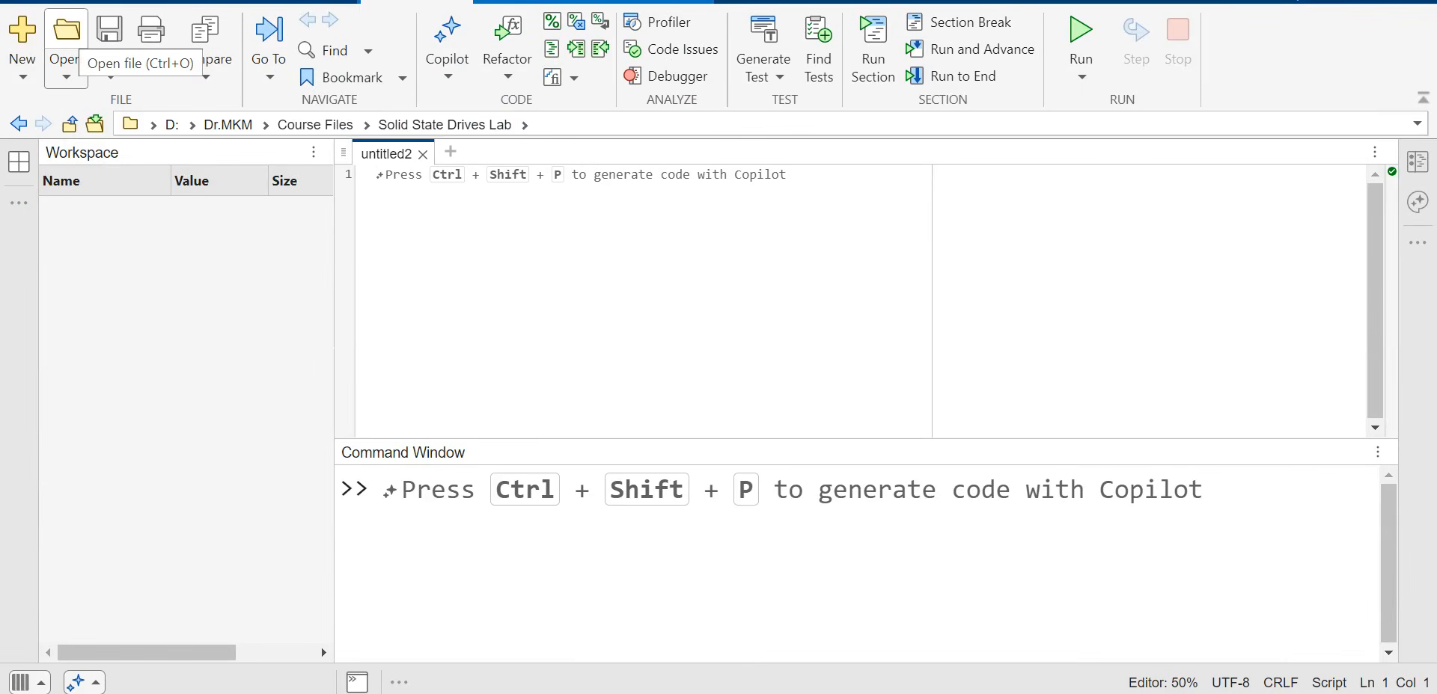
pyautogui.click(66, 34)
# Step: Open SRM_data.m, close untitled2, and run SRM_data to load the 19×6 FTBL matrix
pyautogui.scroll(-2, 374, 301)
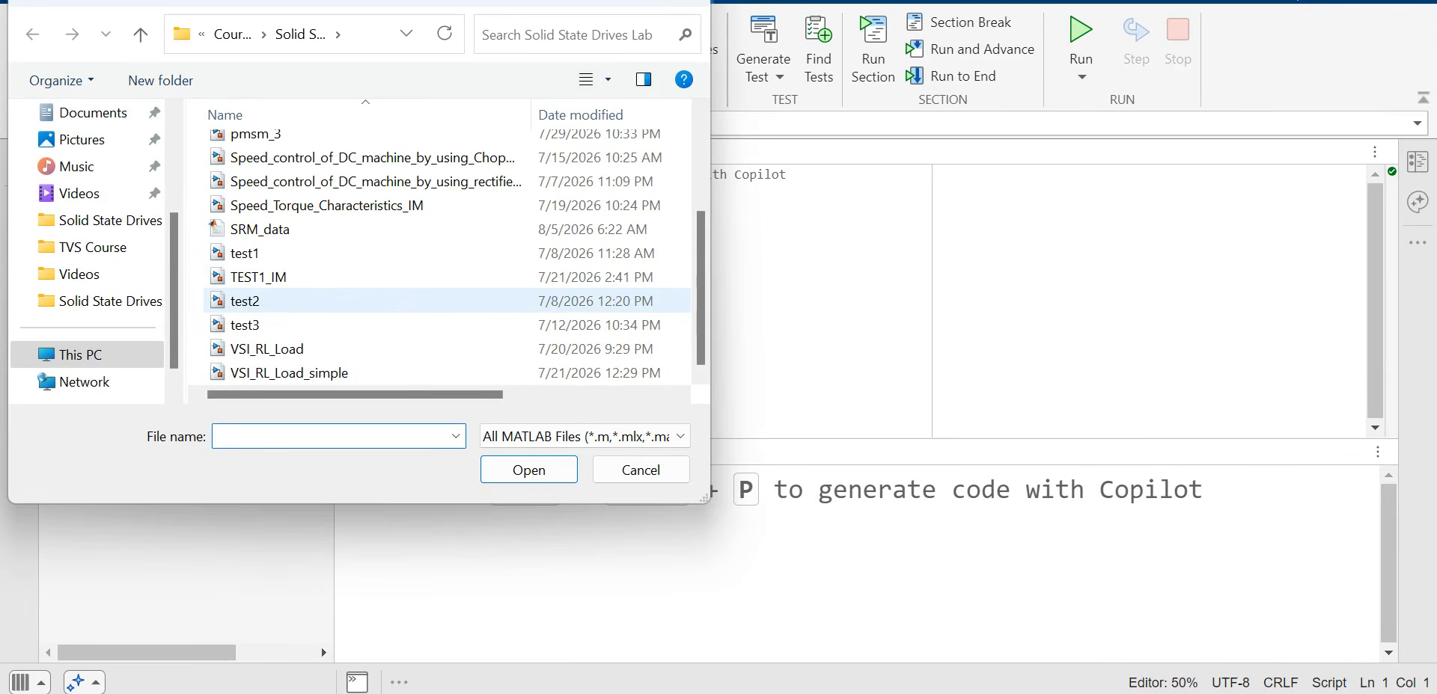
pyautogui.doubleClick(260, 229)
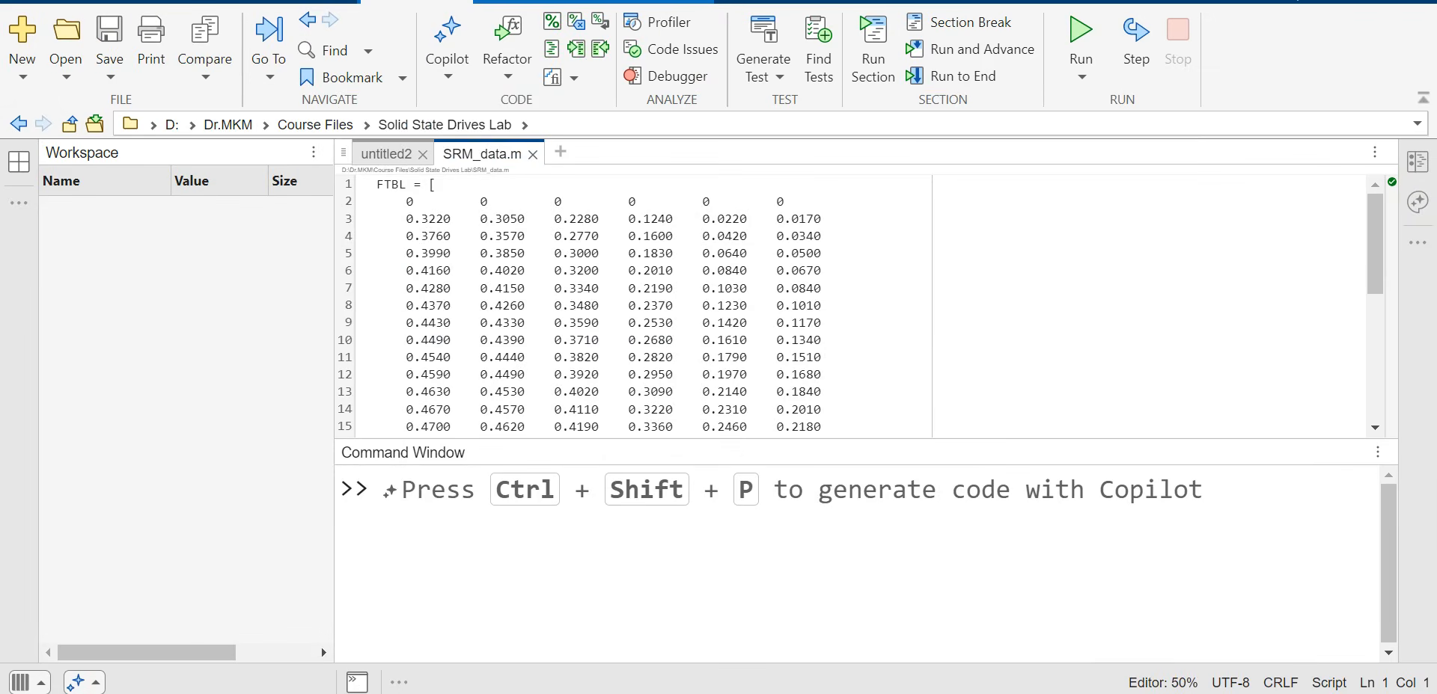
pyautogui.click(821, 305)
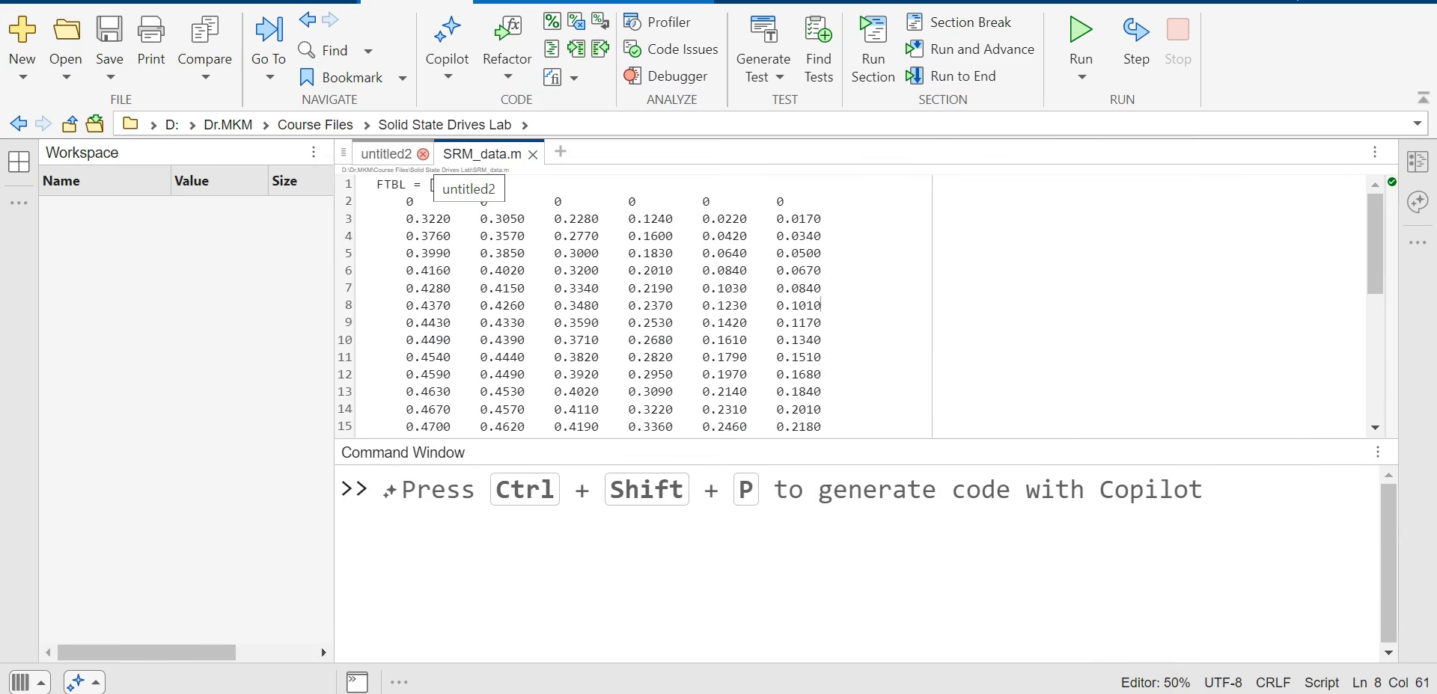
pyautogui.click(423, 154)
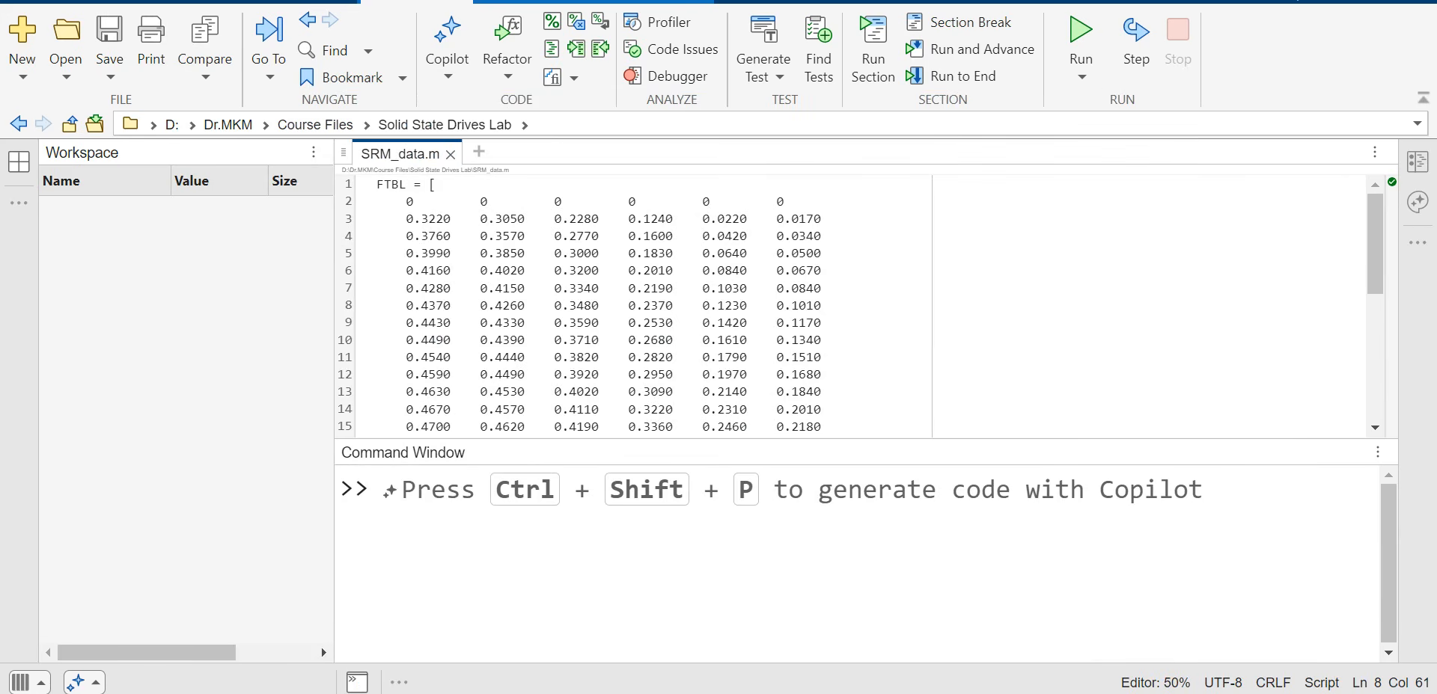
pyautogui.click(1080, 36)
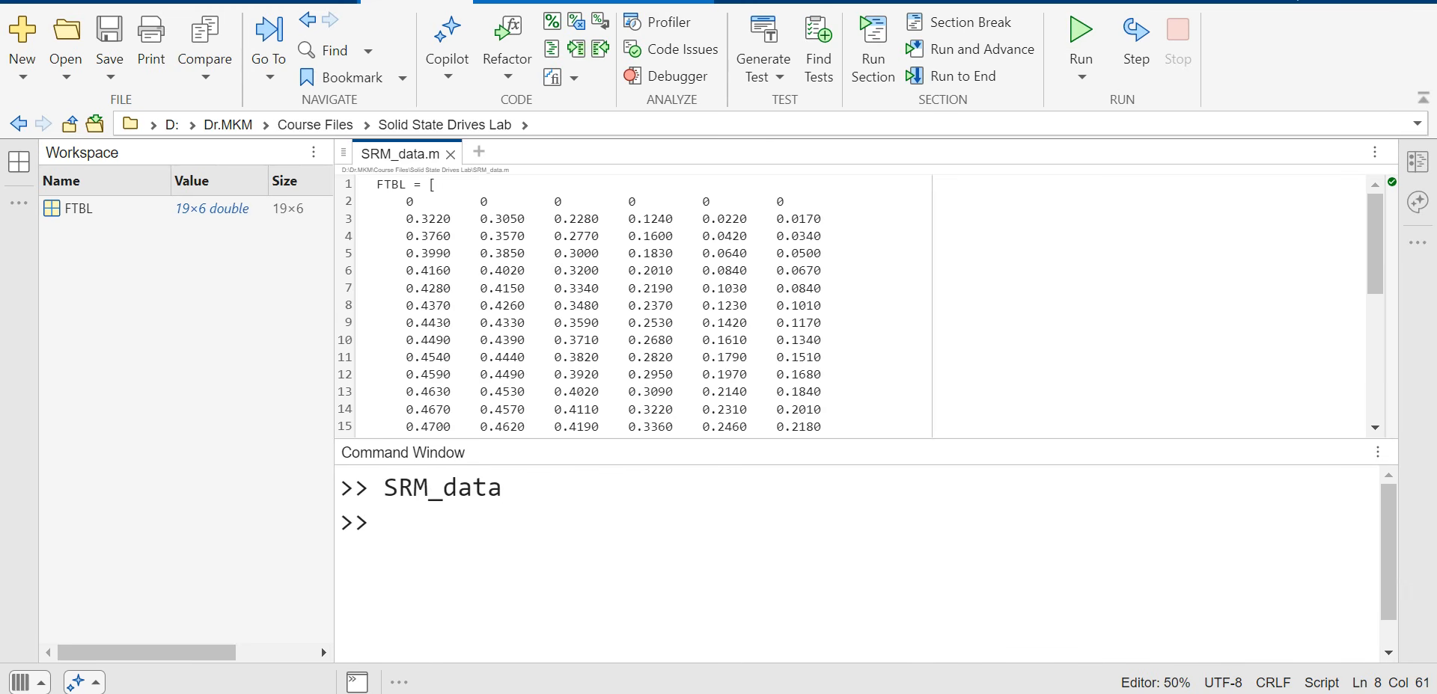
# Step: Enter Ts=1e-6; in the Command Window to define the sample time variable
pyautogui.click(383, 522)
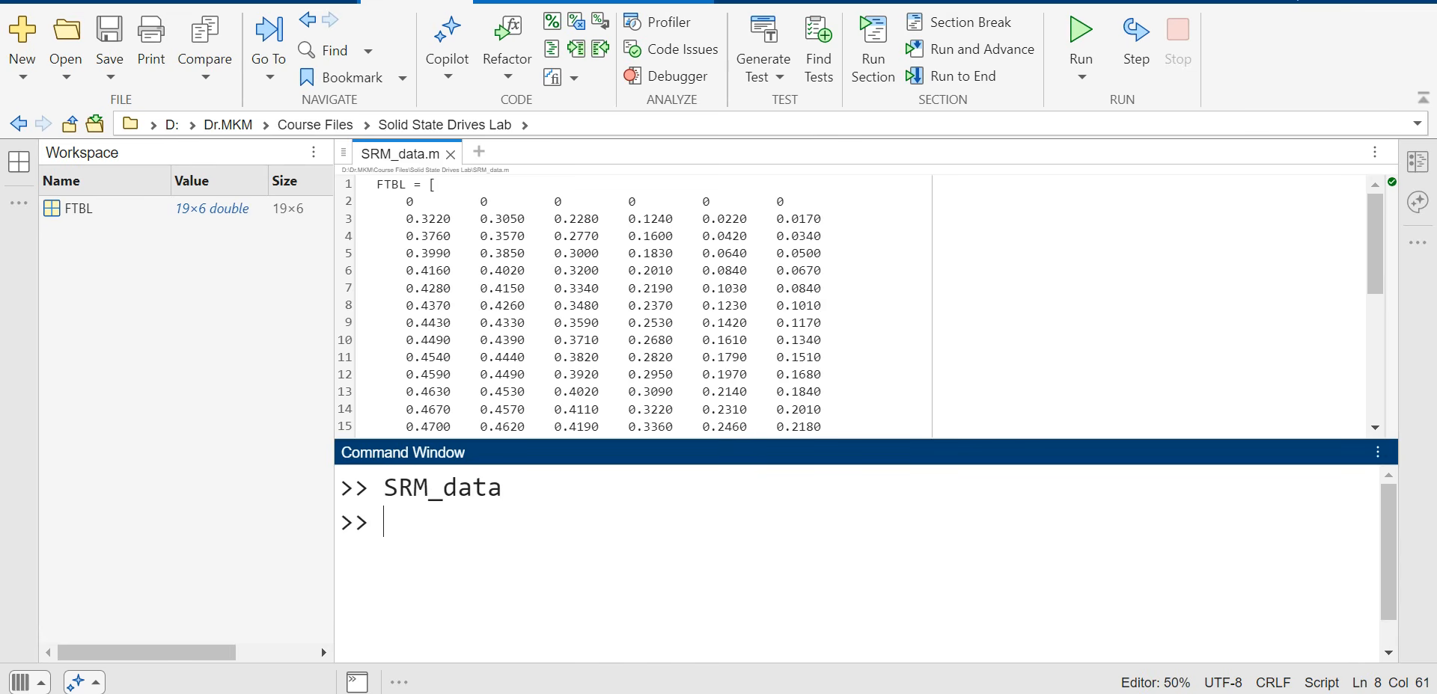
pyautogui.write('t')
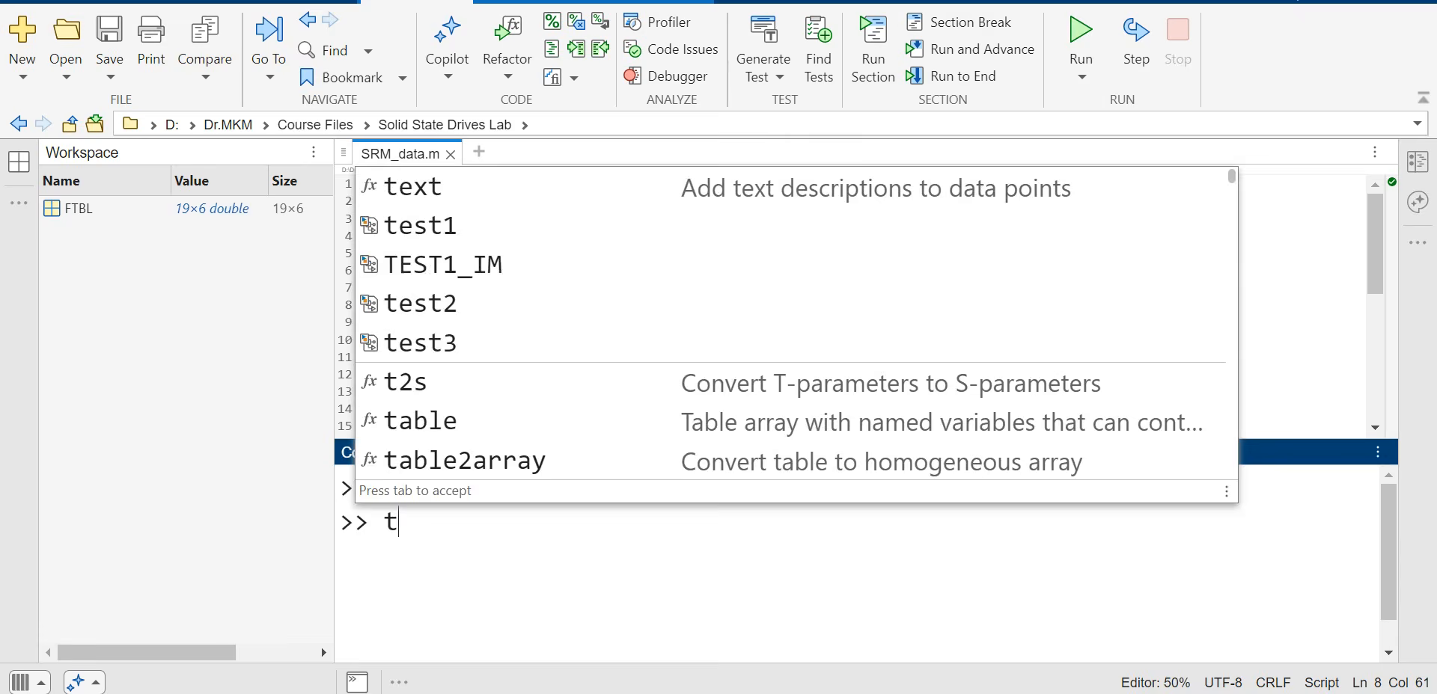
pyautogui.press('BackSpace')
pyautogui.write('Ts')
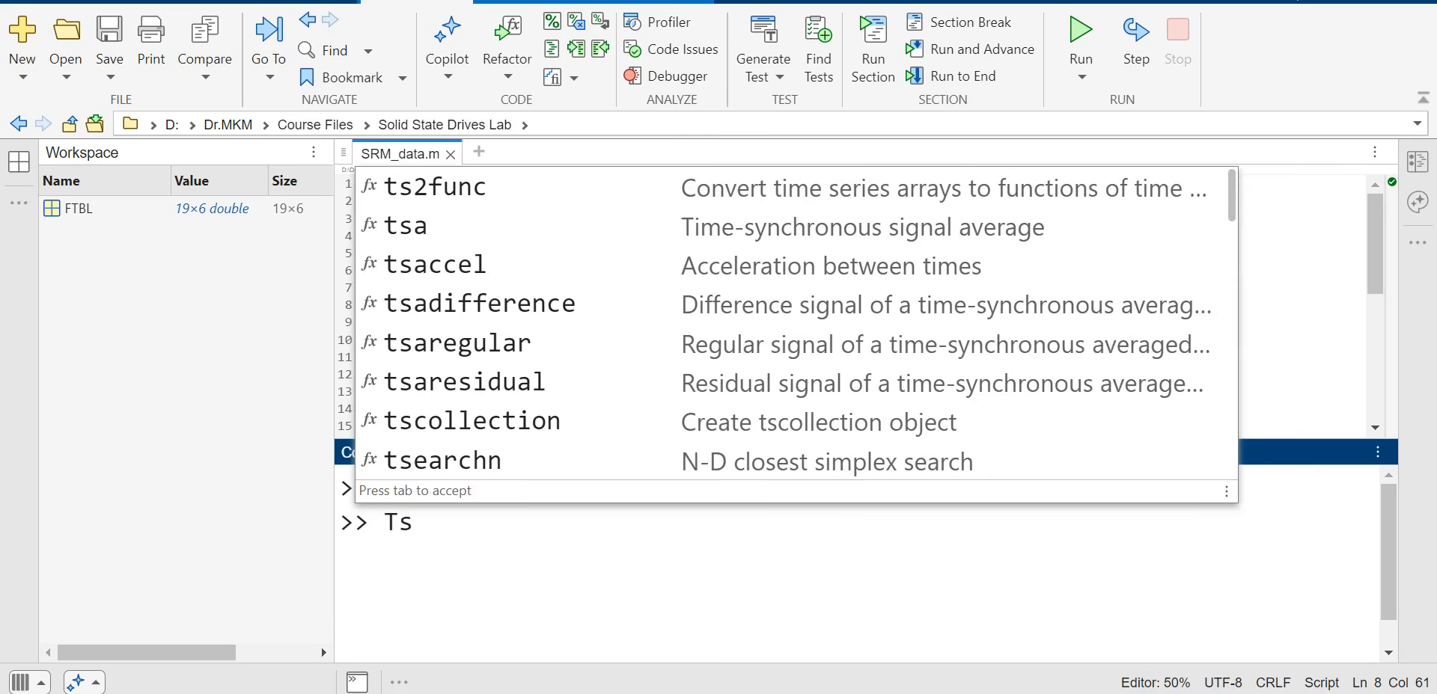
pyautogui.write('-1e-6')
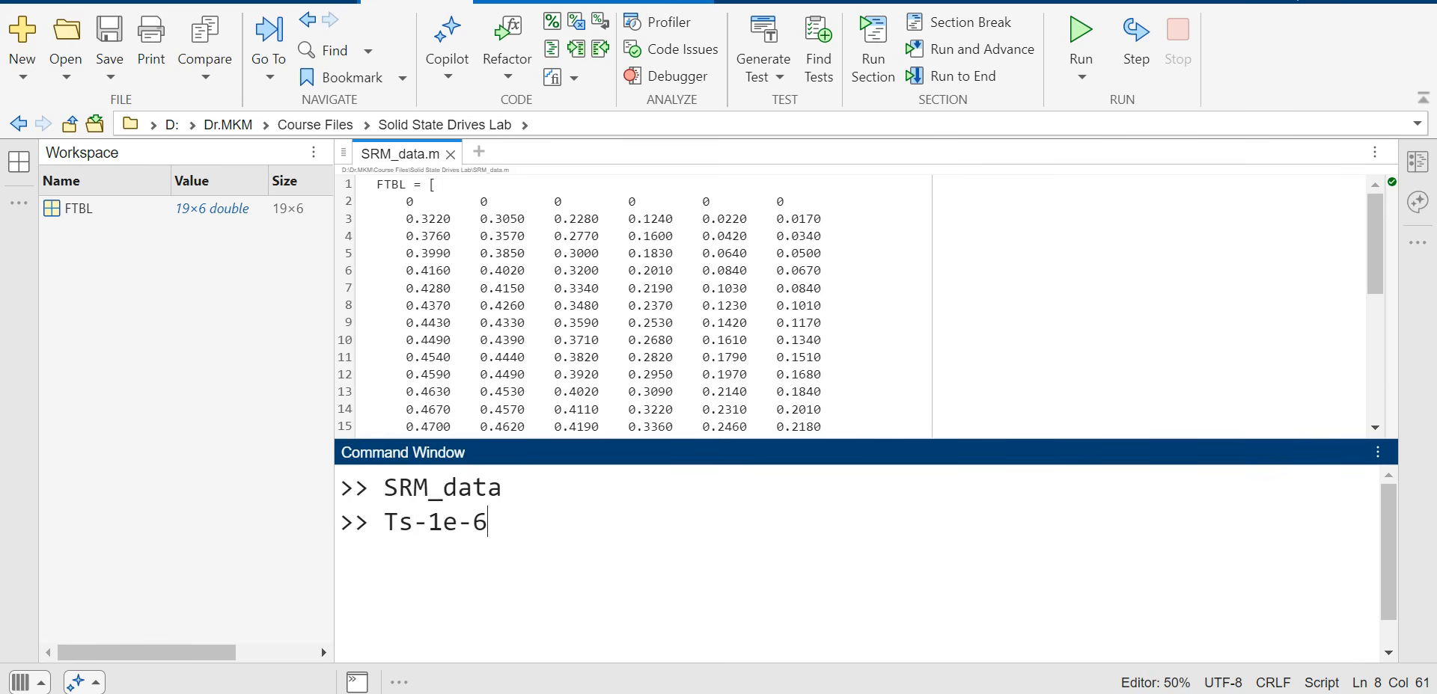
pyautogui.click(428, 523)
pyautogui.hotkey('shift', 'Left')
pyautogui.write('=')
pyautogui.click(489, 522)
pyautogui.write(';')
pyautogui.press('Return')
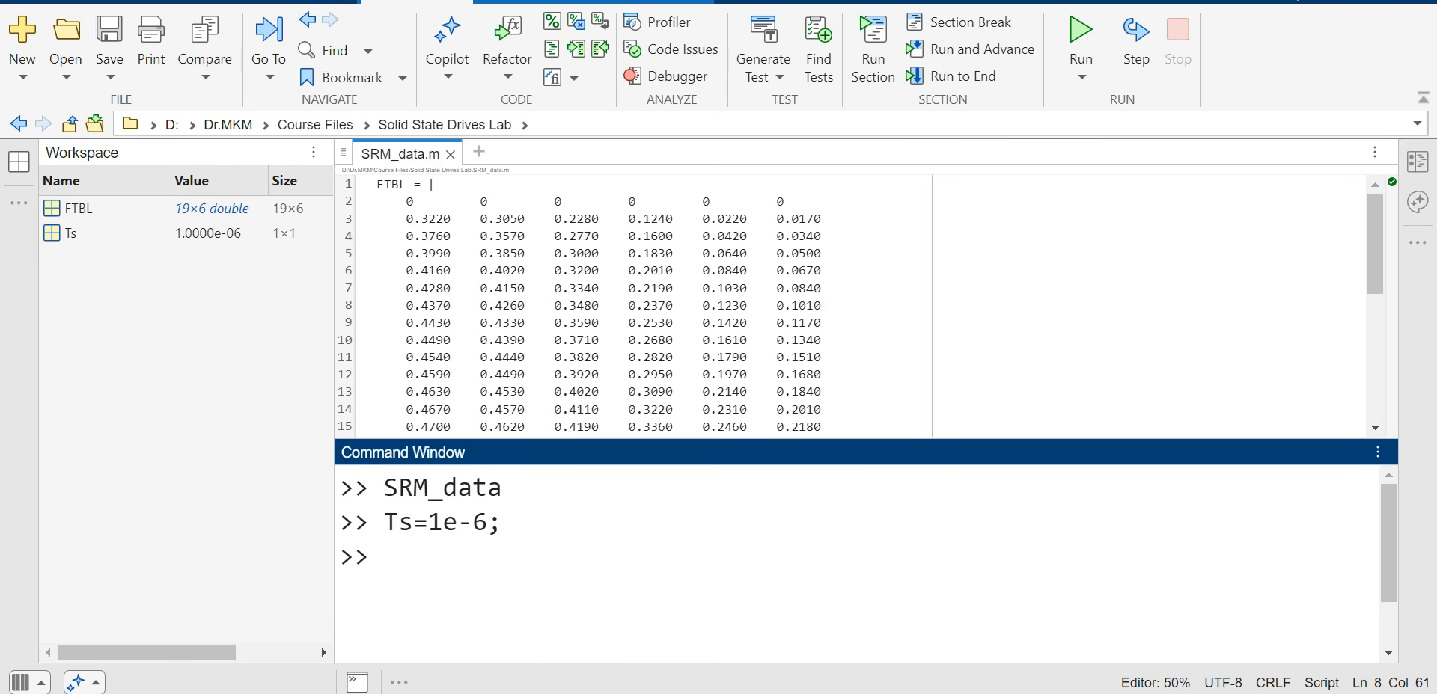
pyautogui.moveTo(991, 693)
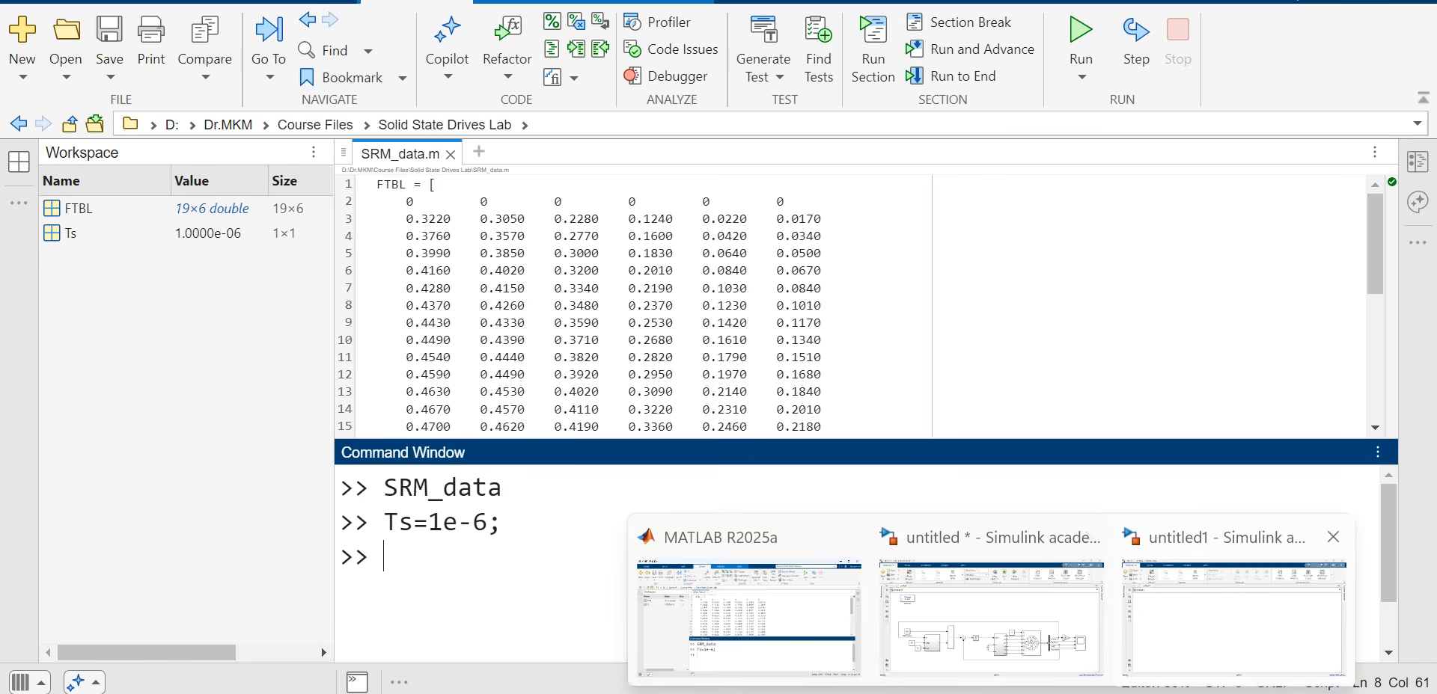
pyautogui.click(1235, 643)
# Step: Drag Switched Reluctance Motor from Simscape > Electrical > Specialized Power Systems > Electrical Machines into untitled1
pyautogui.click(189, 49)
pyautogui.scroll(-15, 194, 427)
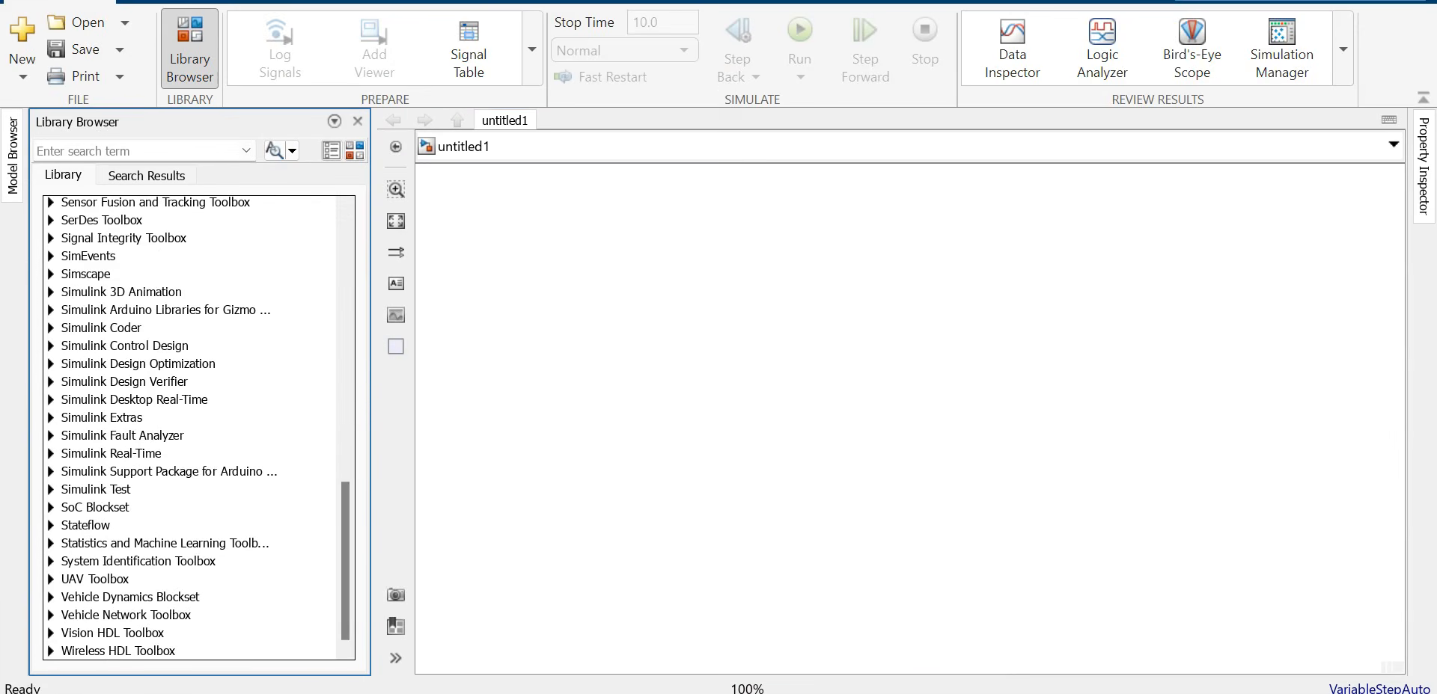
pyautogui.click(51, 274)
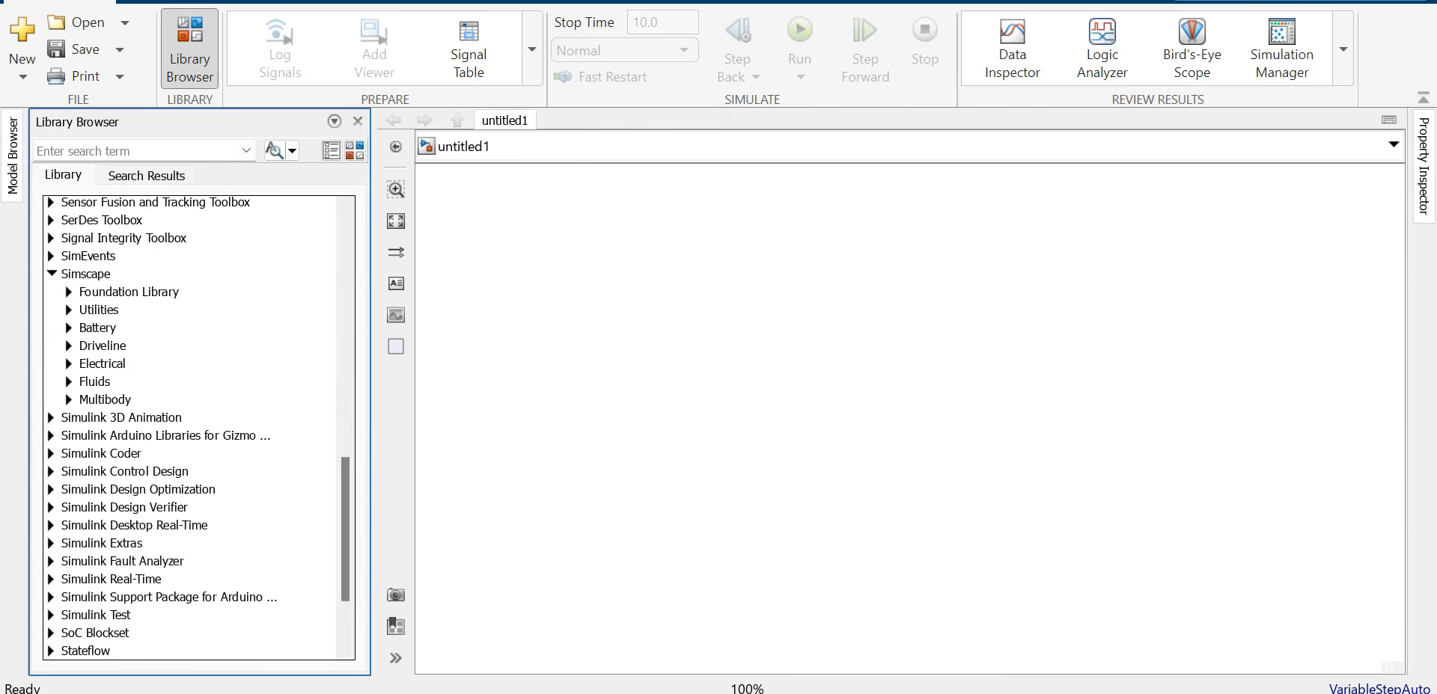
pyautogui.click(69, 364)
pyautogui.scroll(-1, 195, 427)
pyautogui.click(86, 453)
pyautogui.scroll(-2, 194, 426)
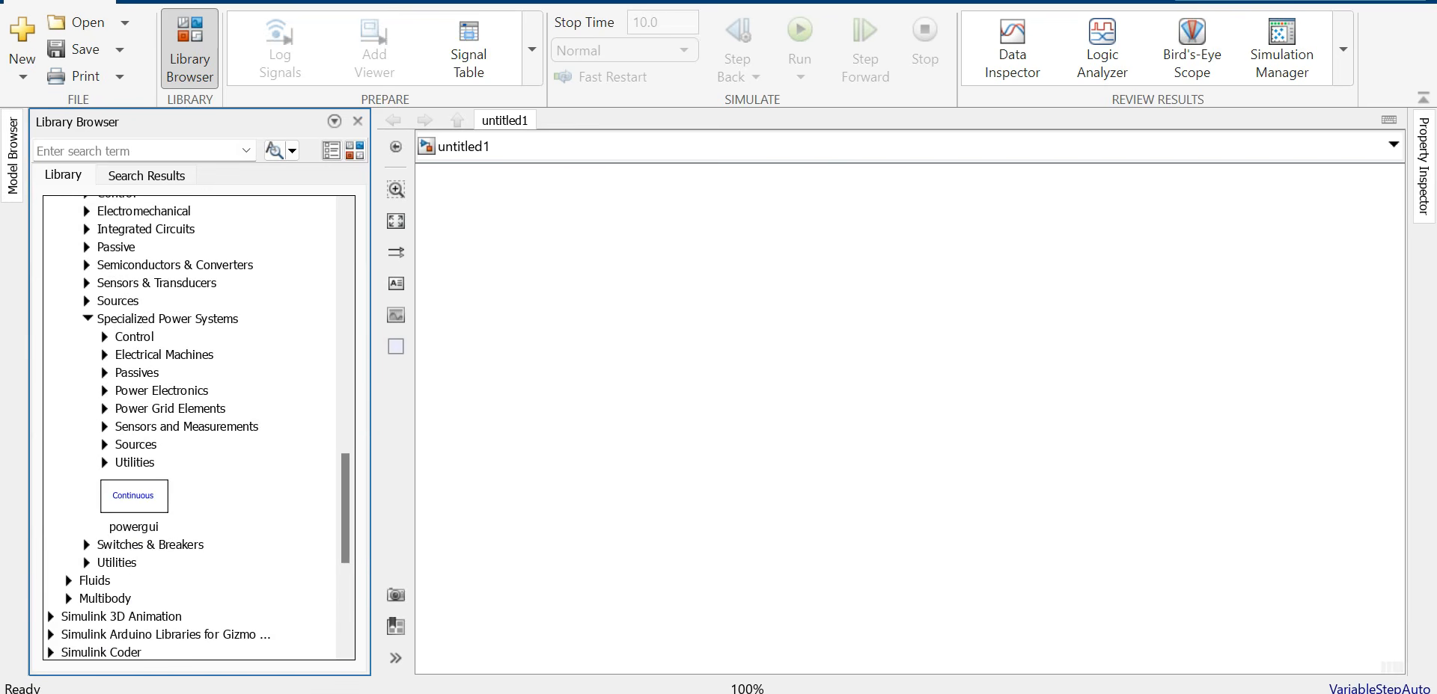
pyautogui.click(104, 355)
pyautogui.scroll(-6, 194, 426)
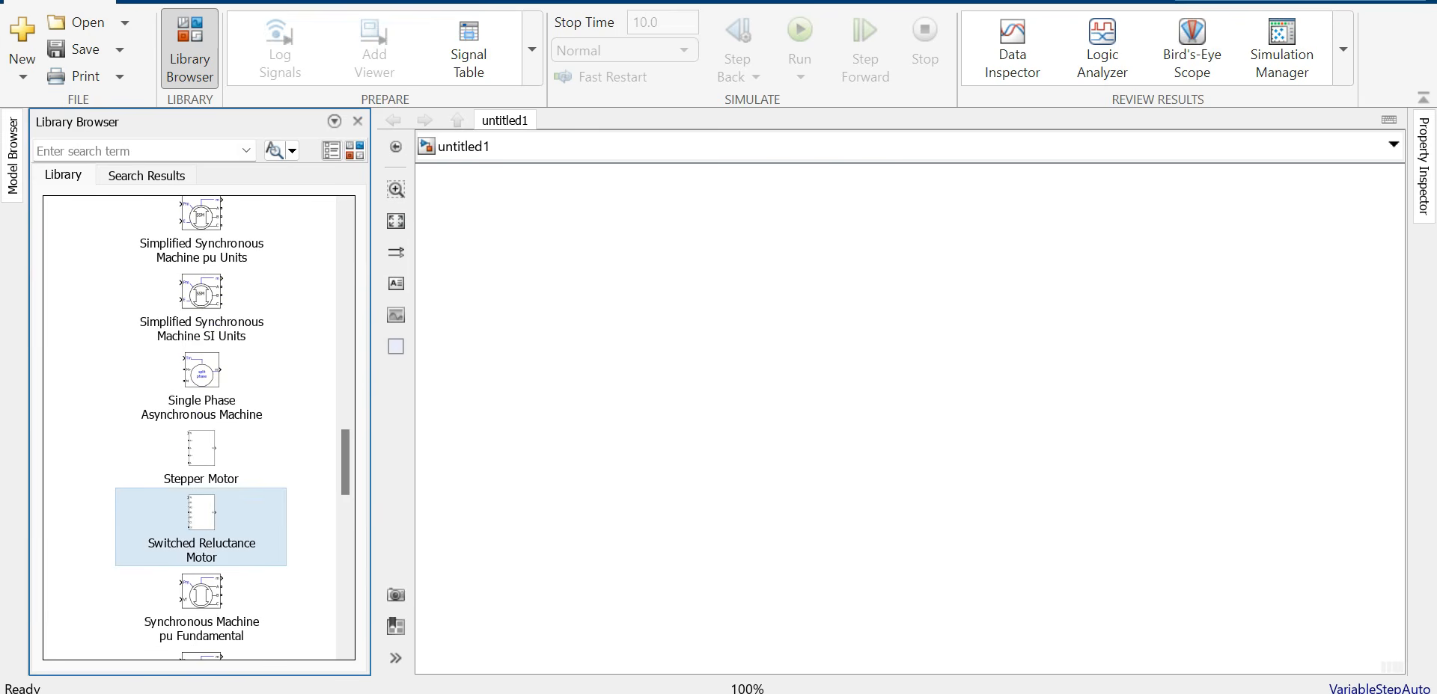
pyautogui.moveTo(201, 512); pyautogui.dragTo(1138, 354)
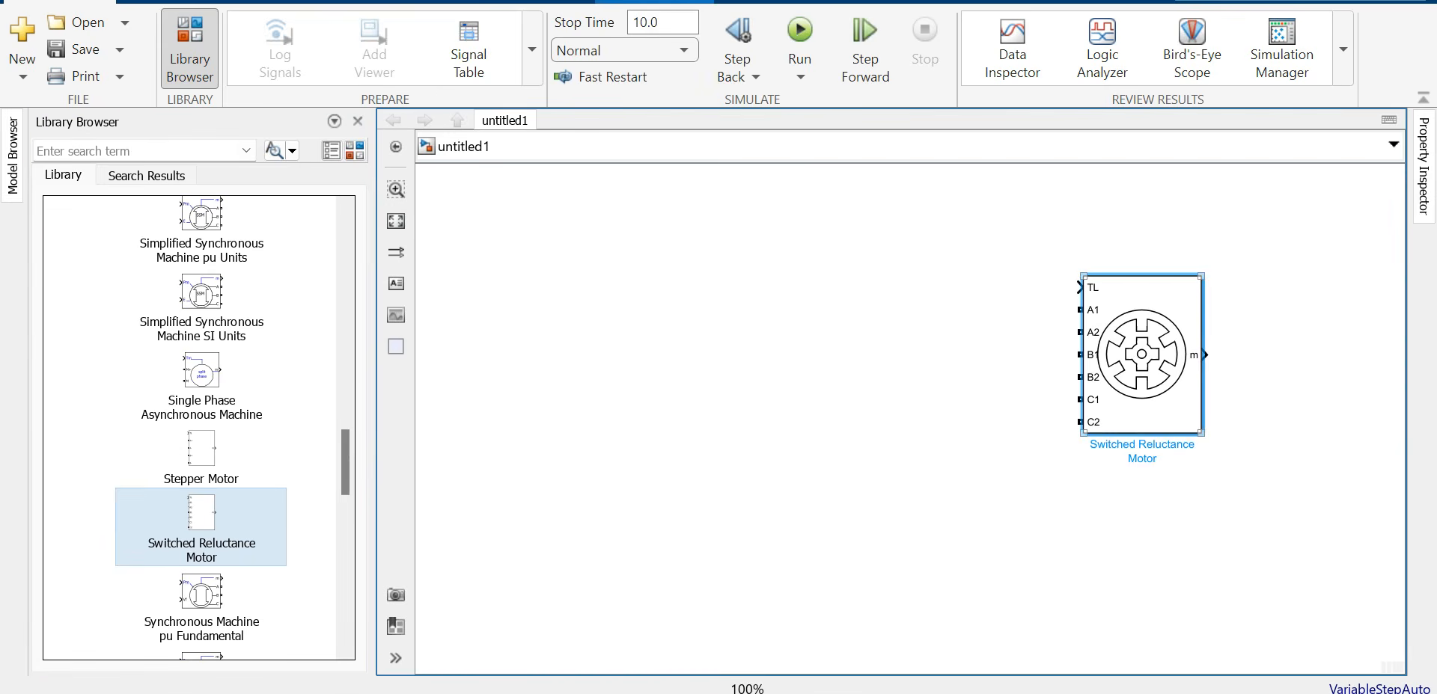
# Step: In the motor's parameters, set stator resistance 0.05, inertia 0.05 and friction 0.02
pyautogui.doubleClick(1139, 354)
pyautogui.doubleClick(734, 323)
pyautogui.write('0.05')
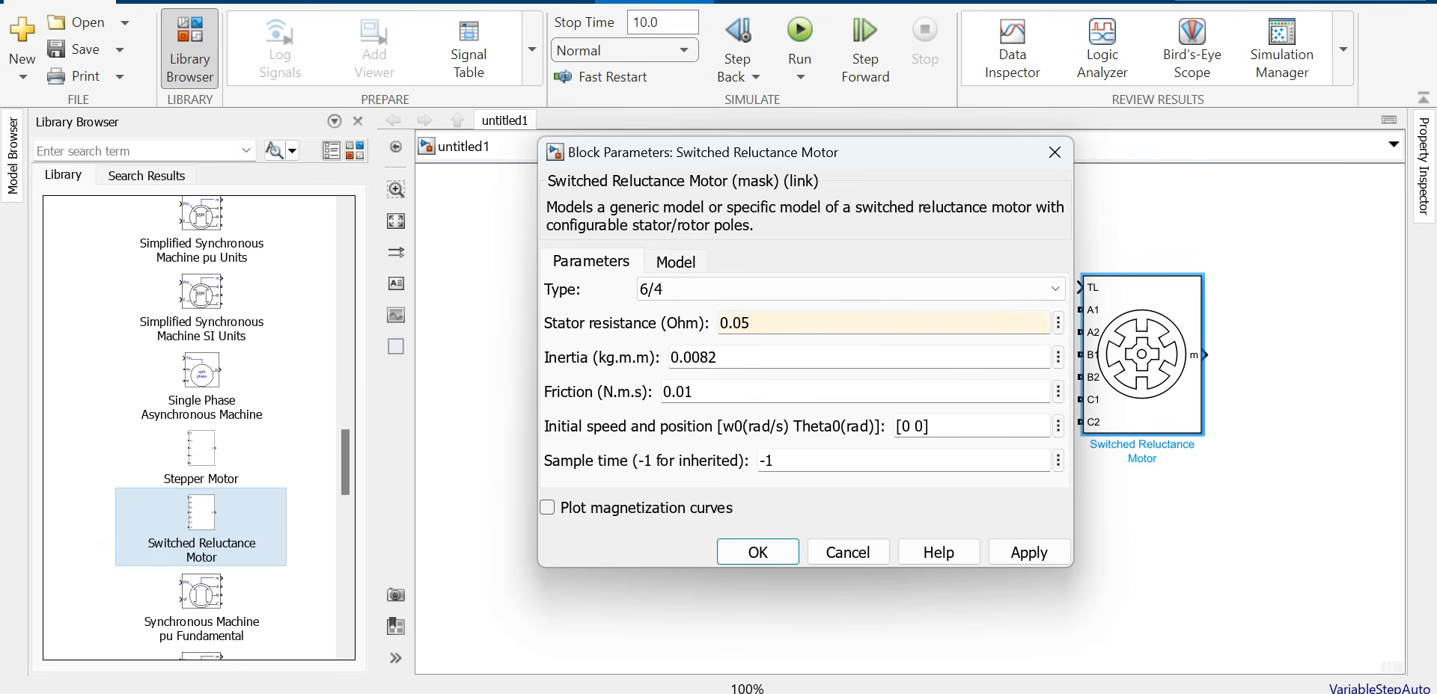
pyautogui.press('Tab')
pyautogui.write('0.05')
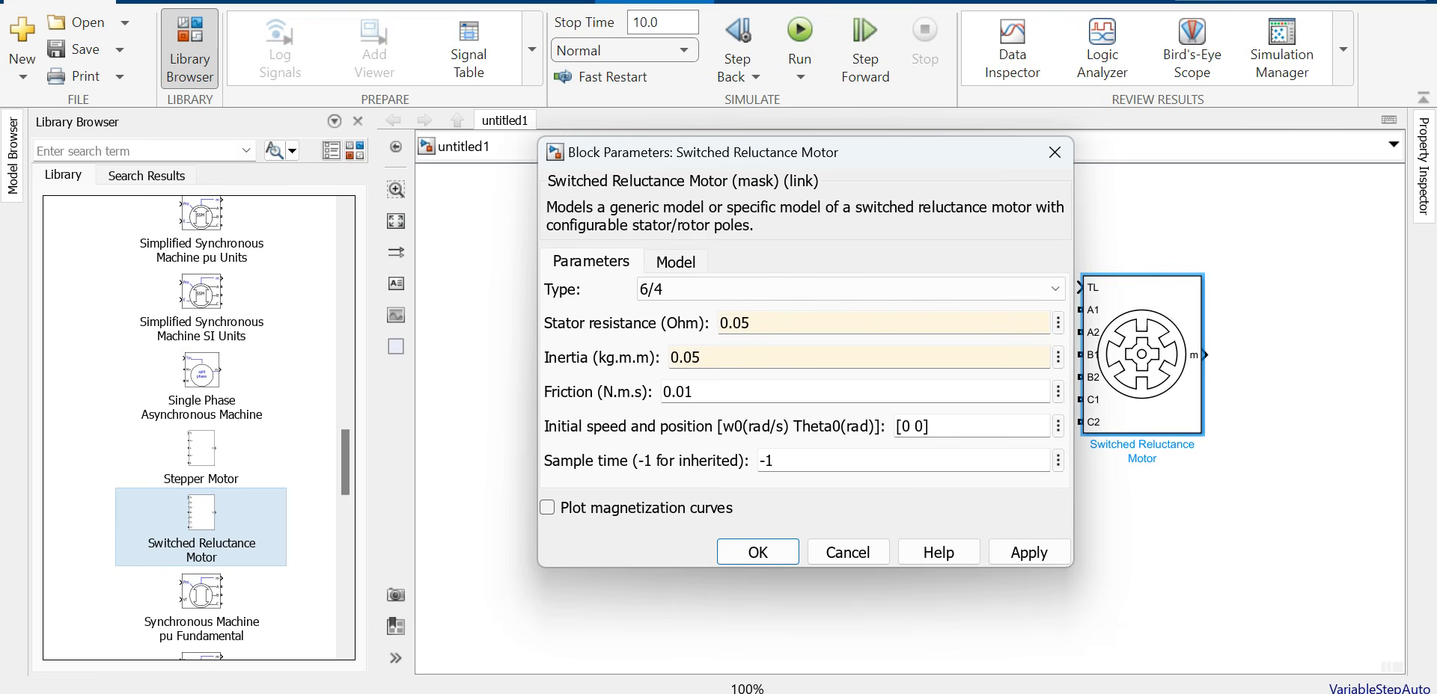
pyautogui.press('Tab')
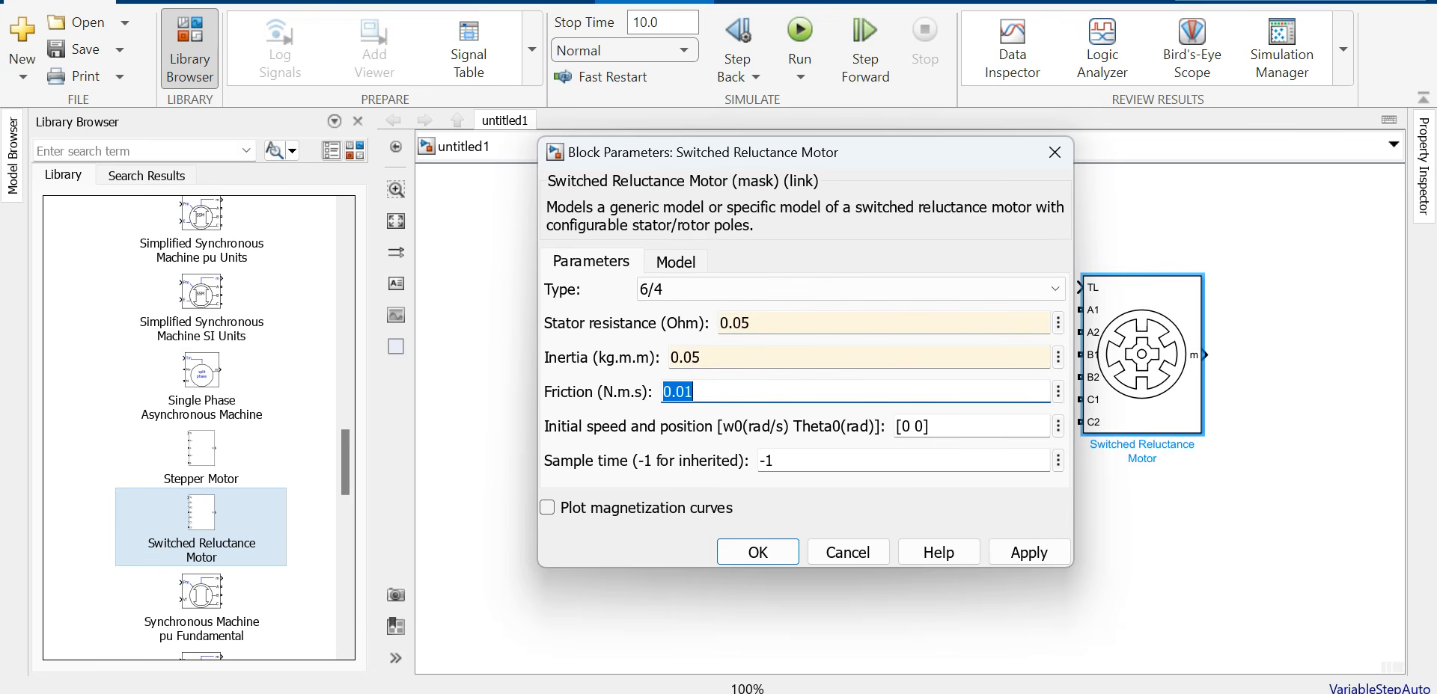
pyautogui.write('0')
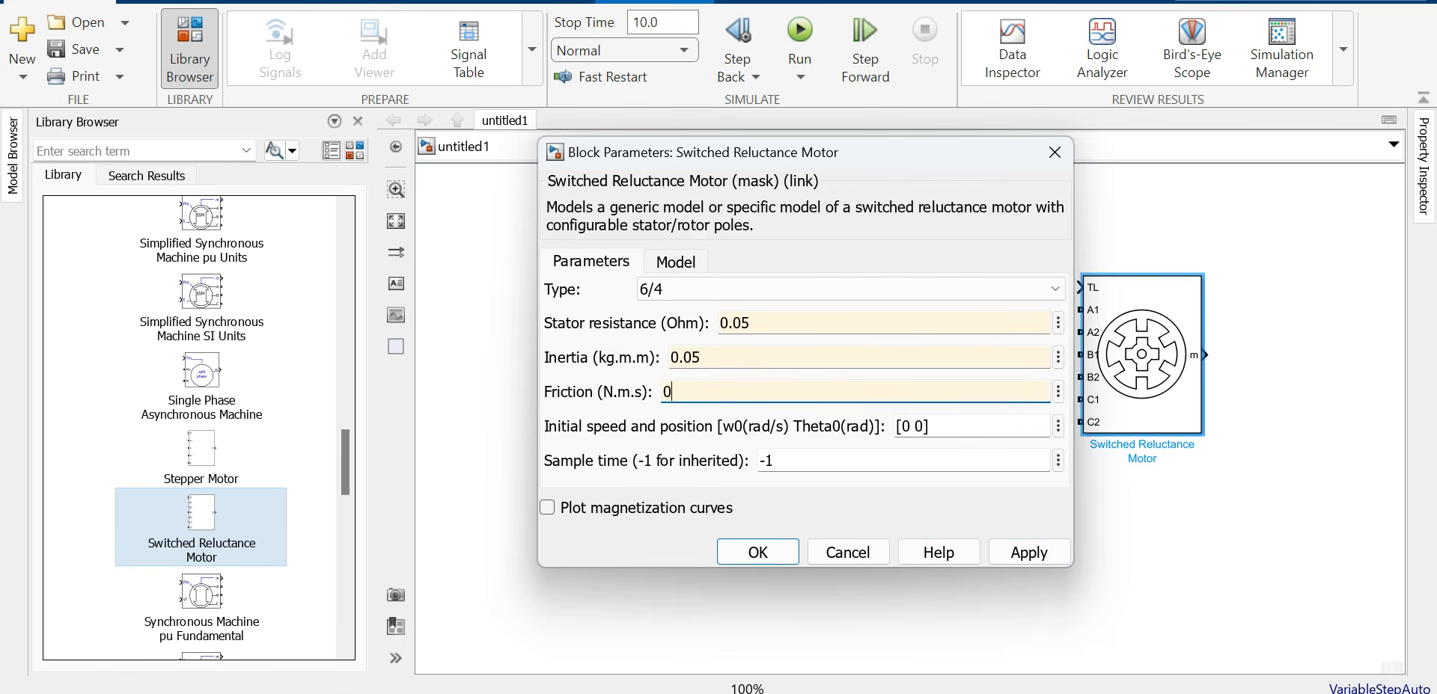
pyautogui.write('.02')
pyautogui.press('Tab')
pyautogui.press('Tab')
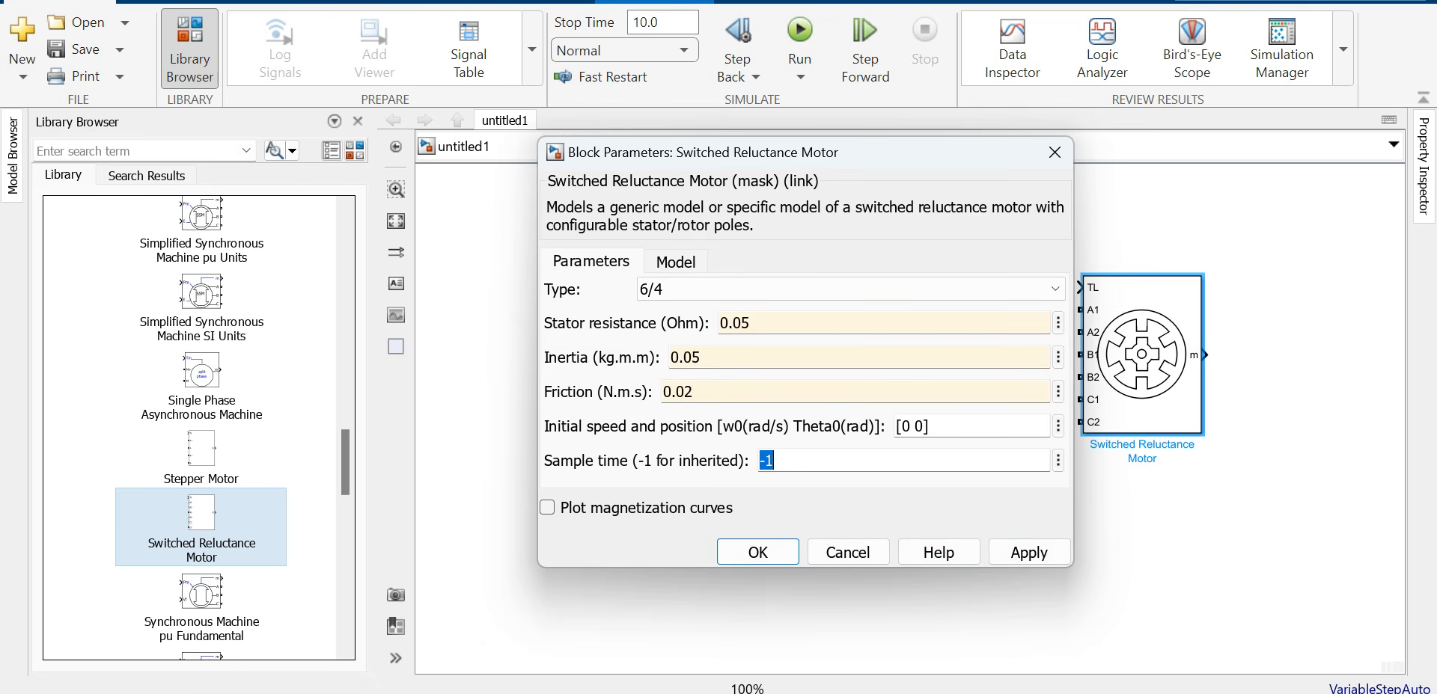
# Step: Set the motor's sample time to Ts and apply the changes
pyautogui.write('Ta')
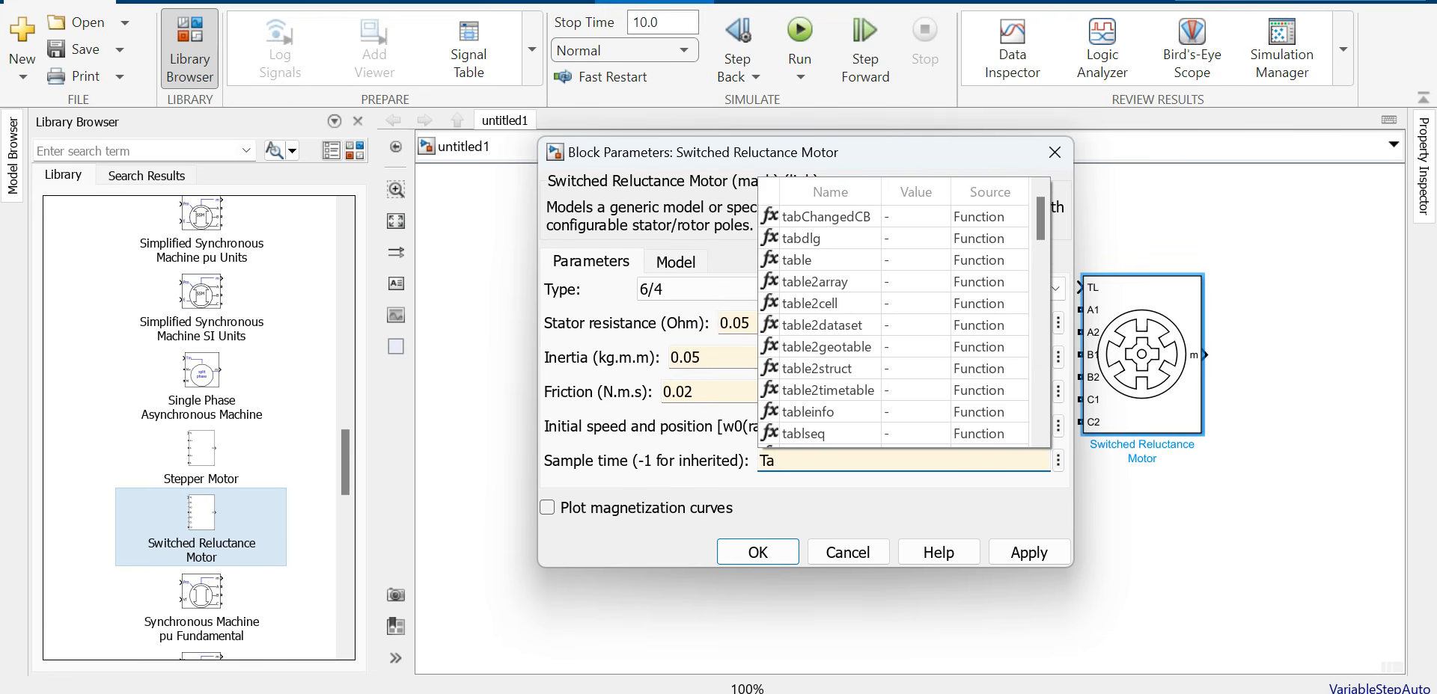
pyautogui.press('BackSpace')
pyautogui.write('s')
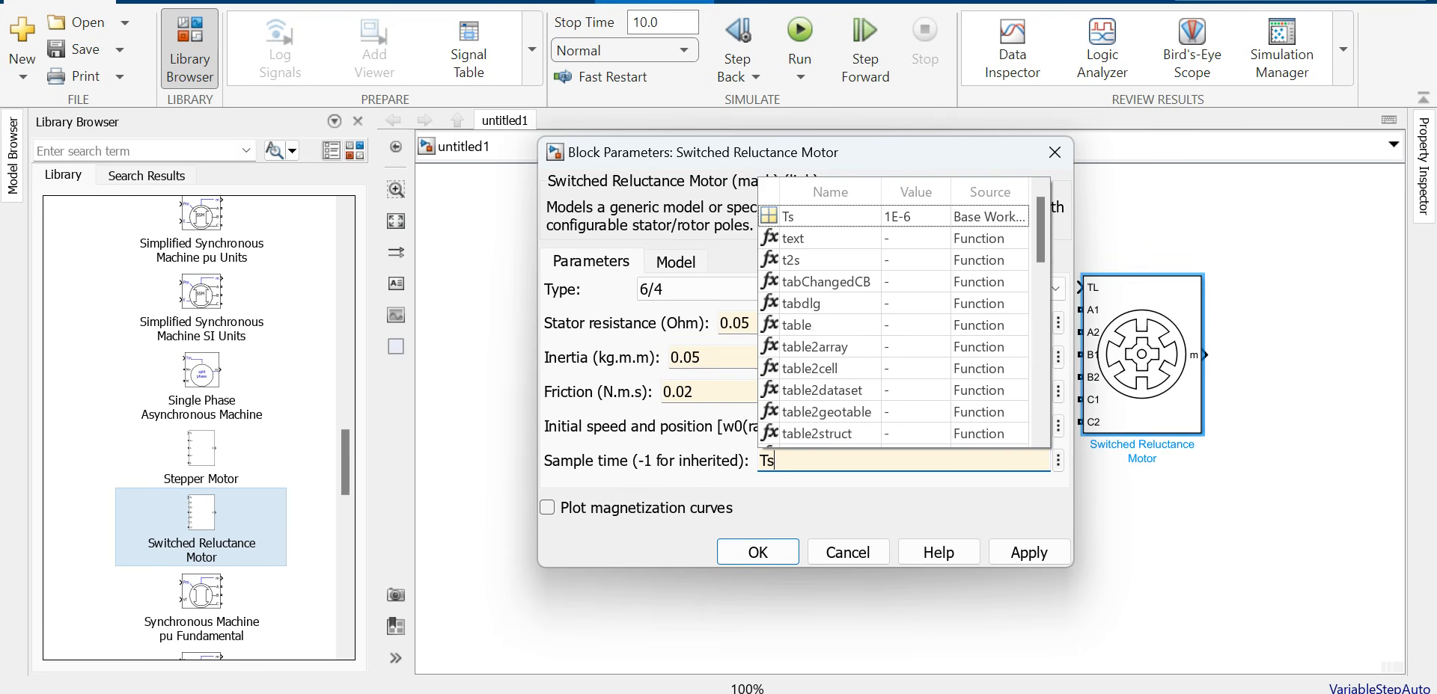
pyautogui.press('Down')
pyautogui.press('Return')
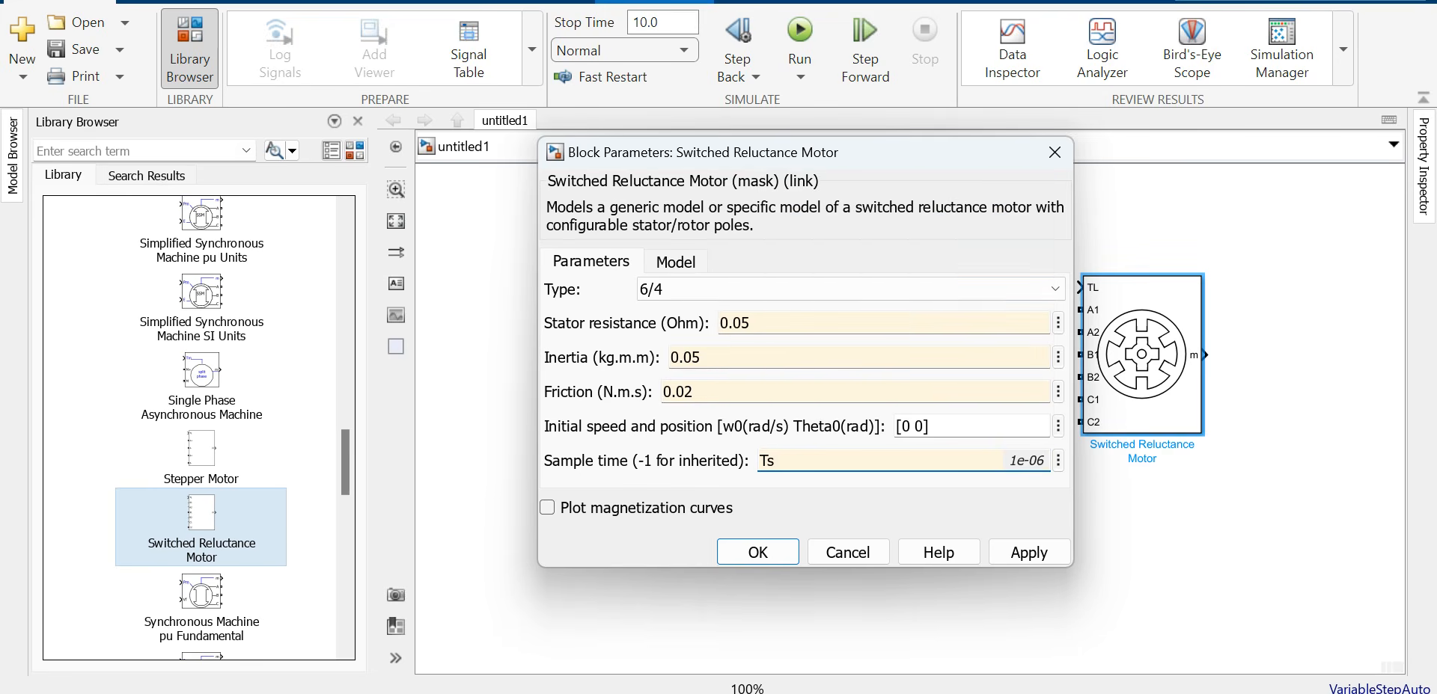
pyautogui.click(1028, 552)
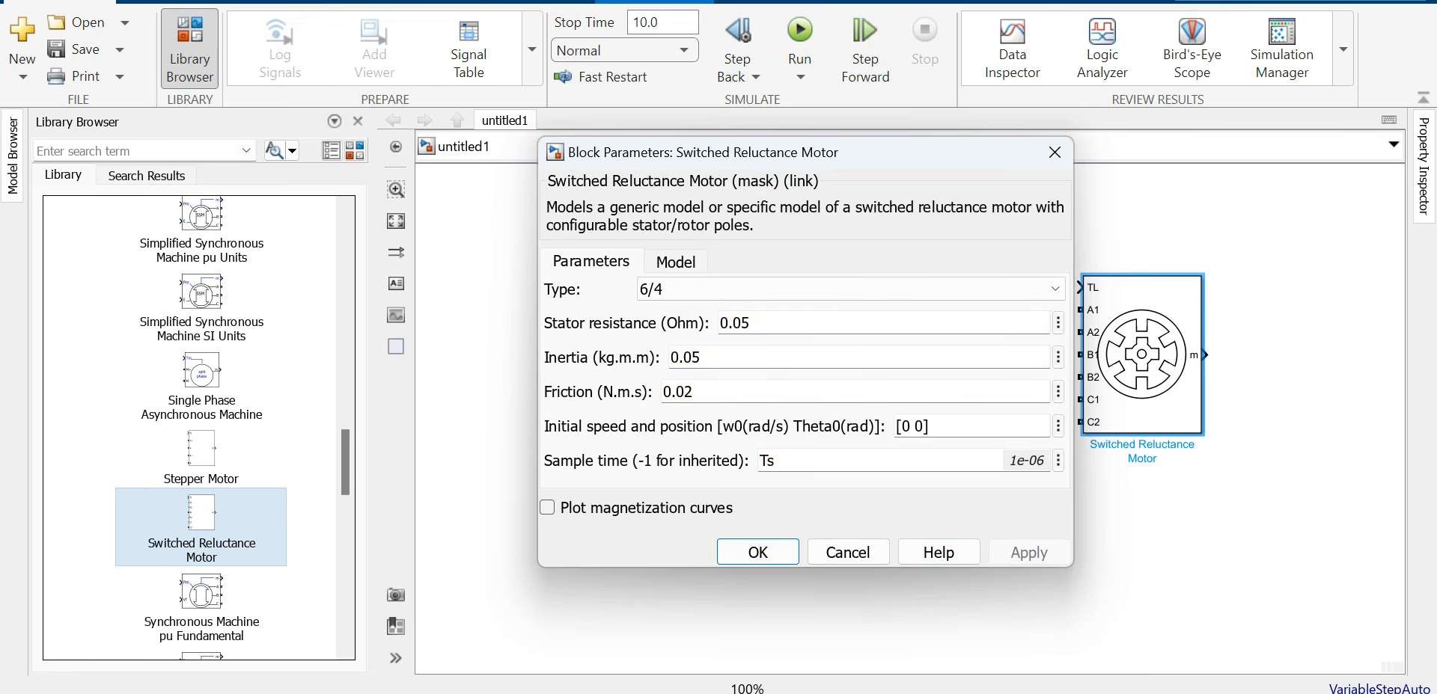
pyautogui.click(757, 552)
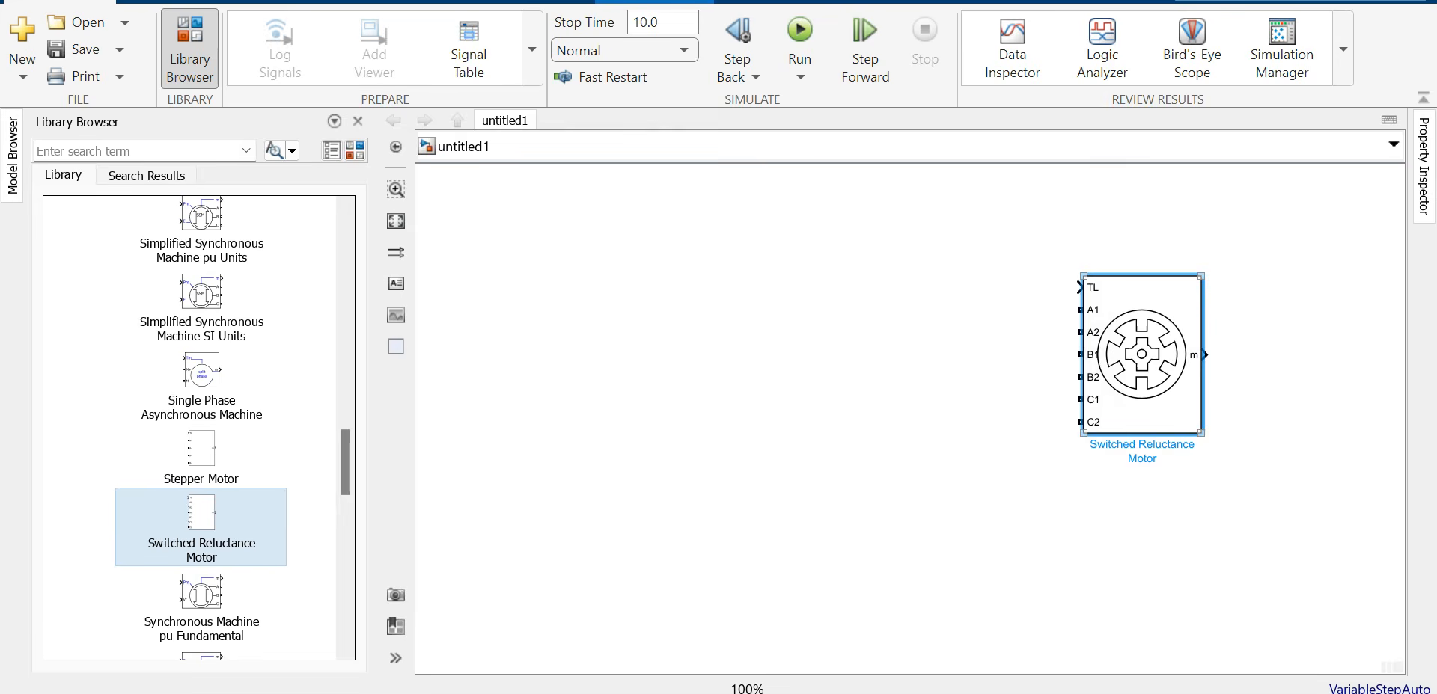
pyautogui.doubleClick(1141, 354)
# Step: Make the motor a Specific model with Dialog source and magnetization table FTBL
pyautogui.click(675, 262)
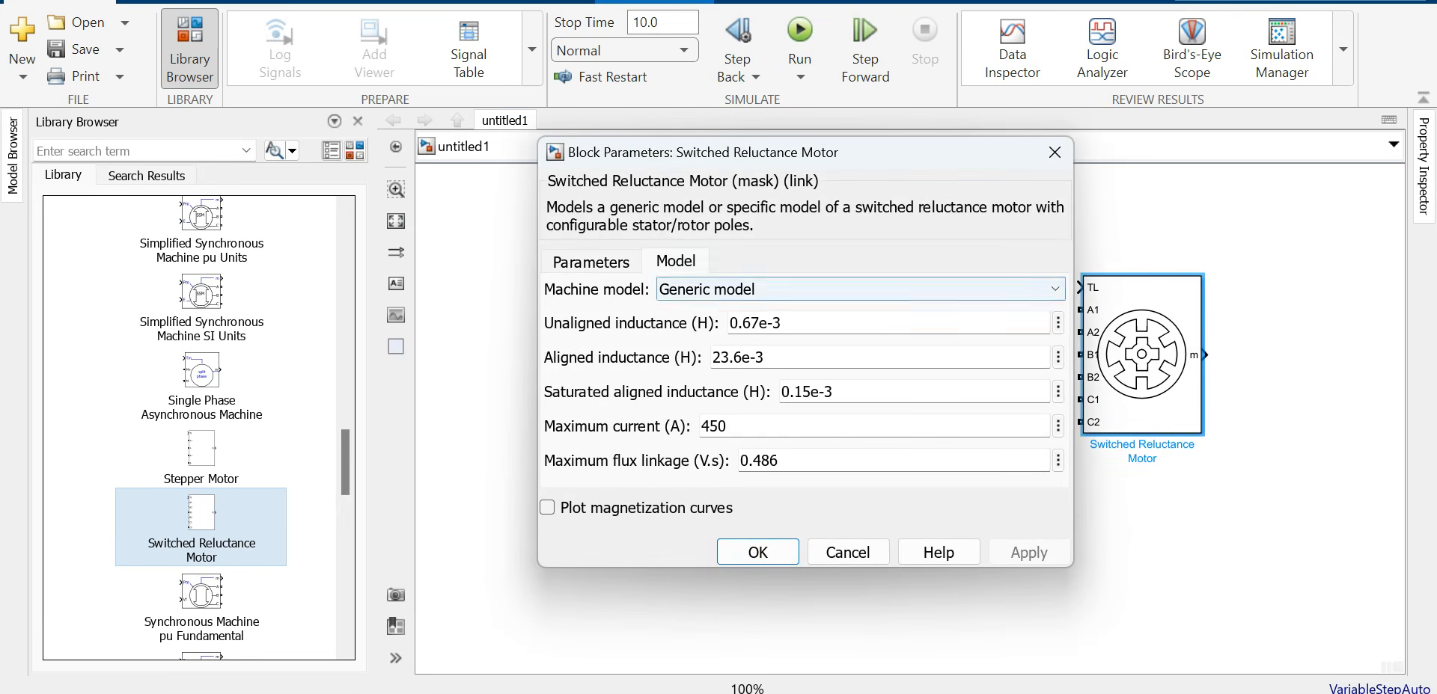
pyautogui.click(763, 290)
pyautogui.click(748, 330)
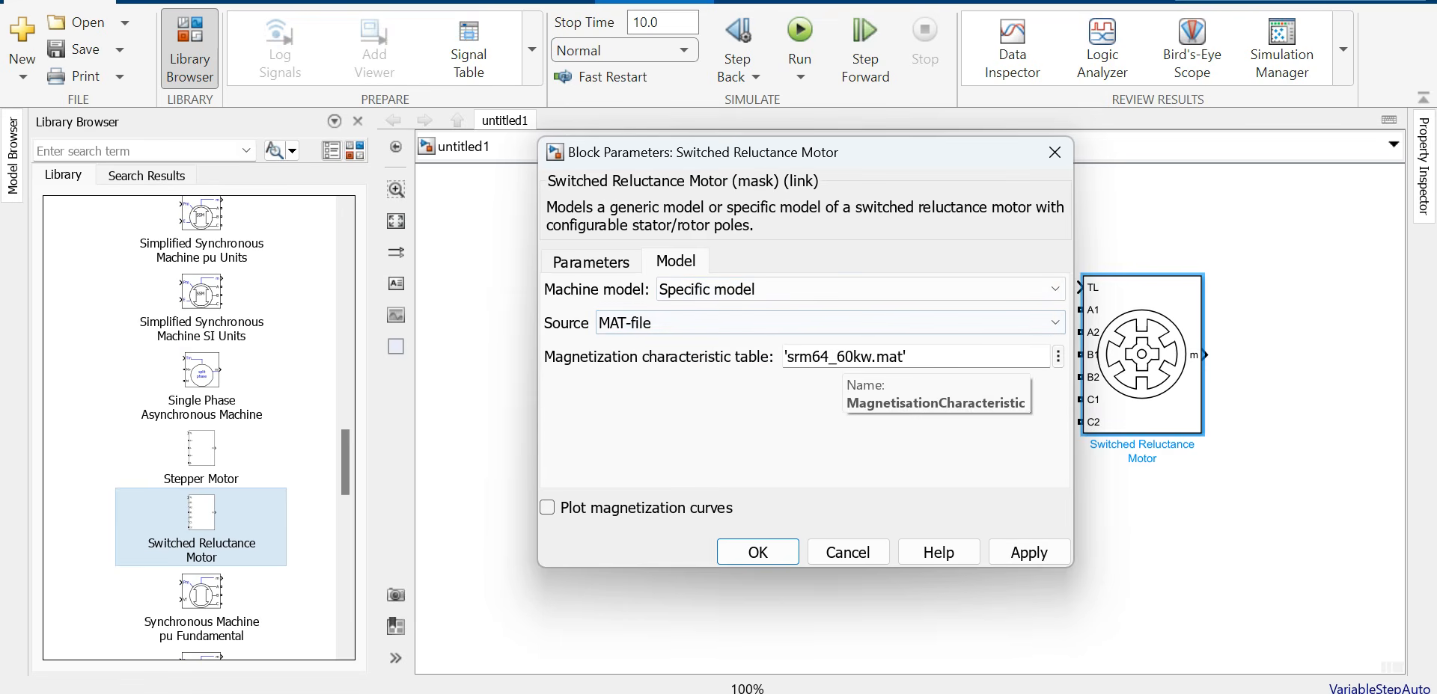
pyautogui.click(706, 323)
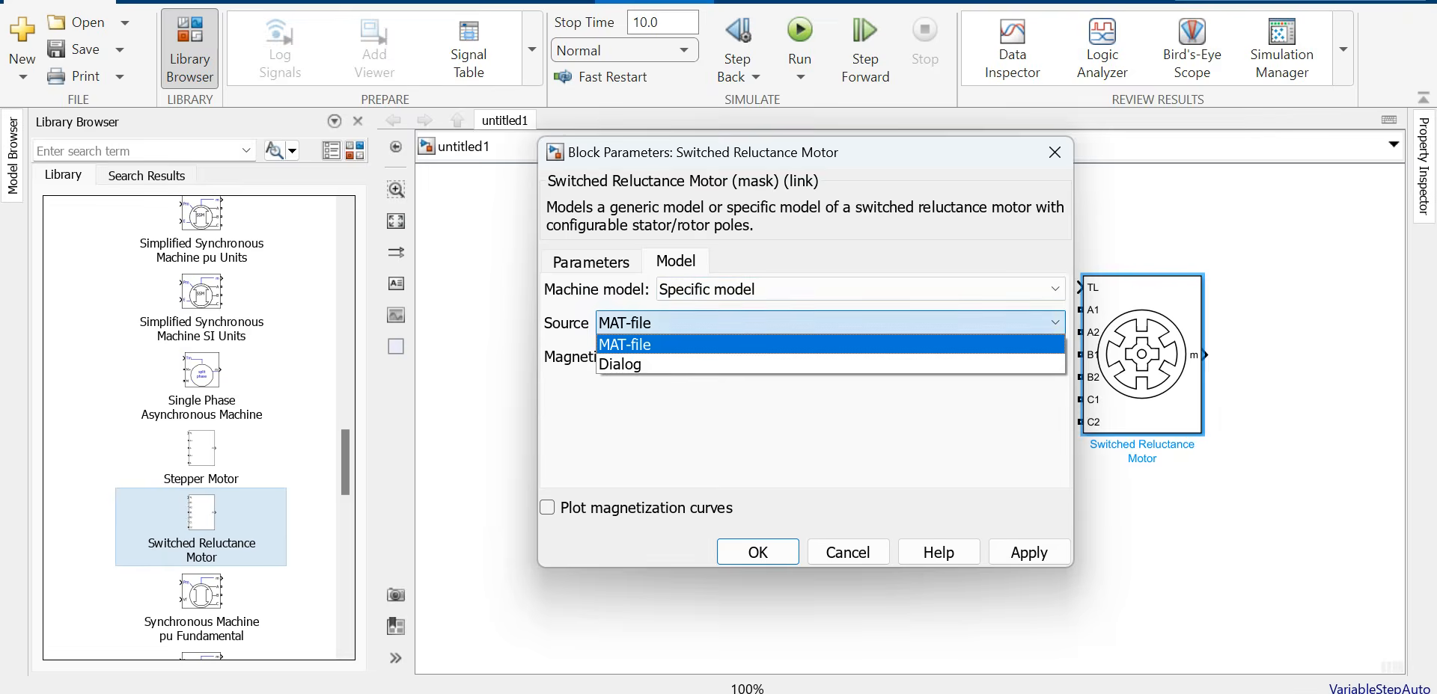
pyautogui.click(704, 364)
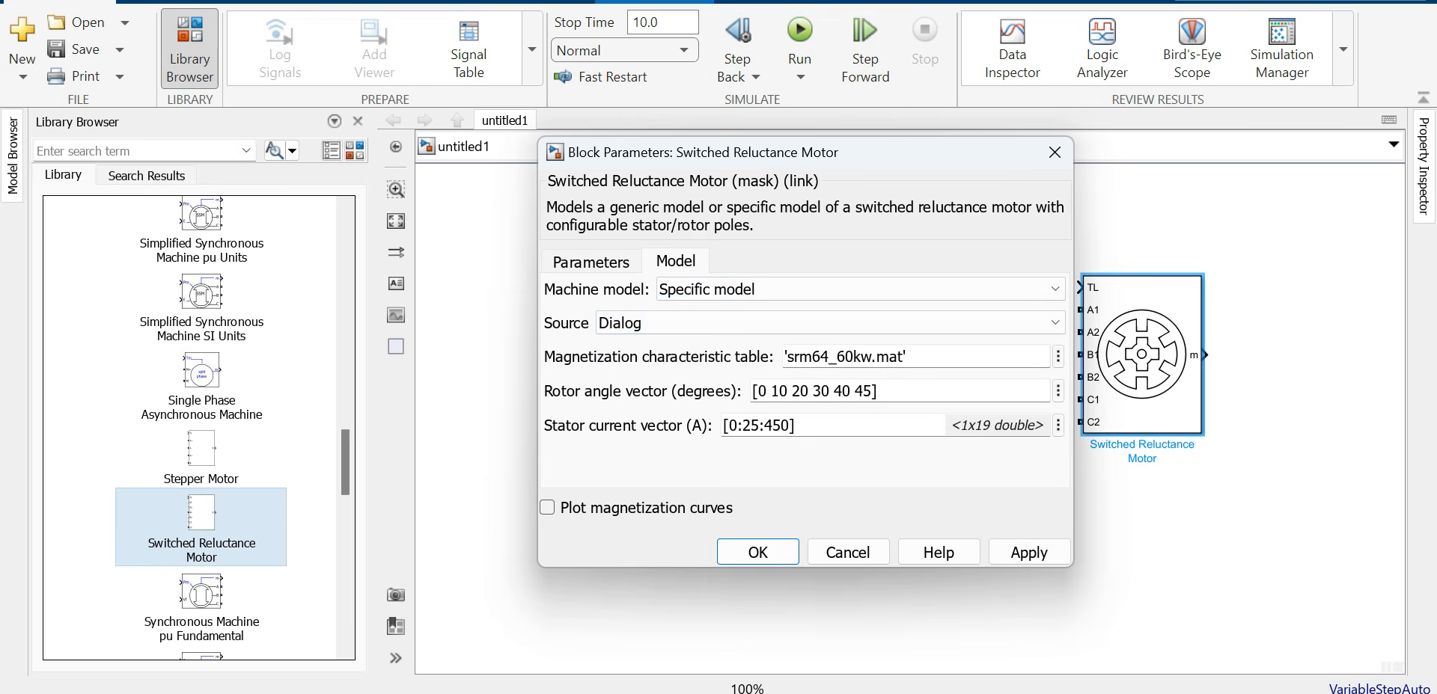
pyautogui.click(845, 357)
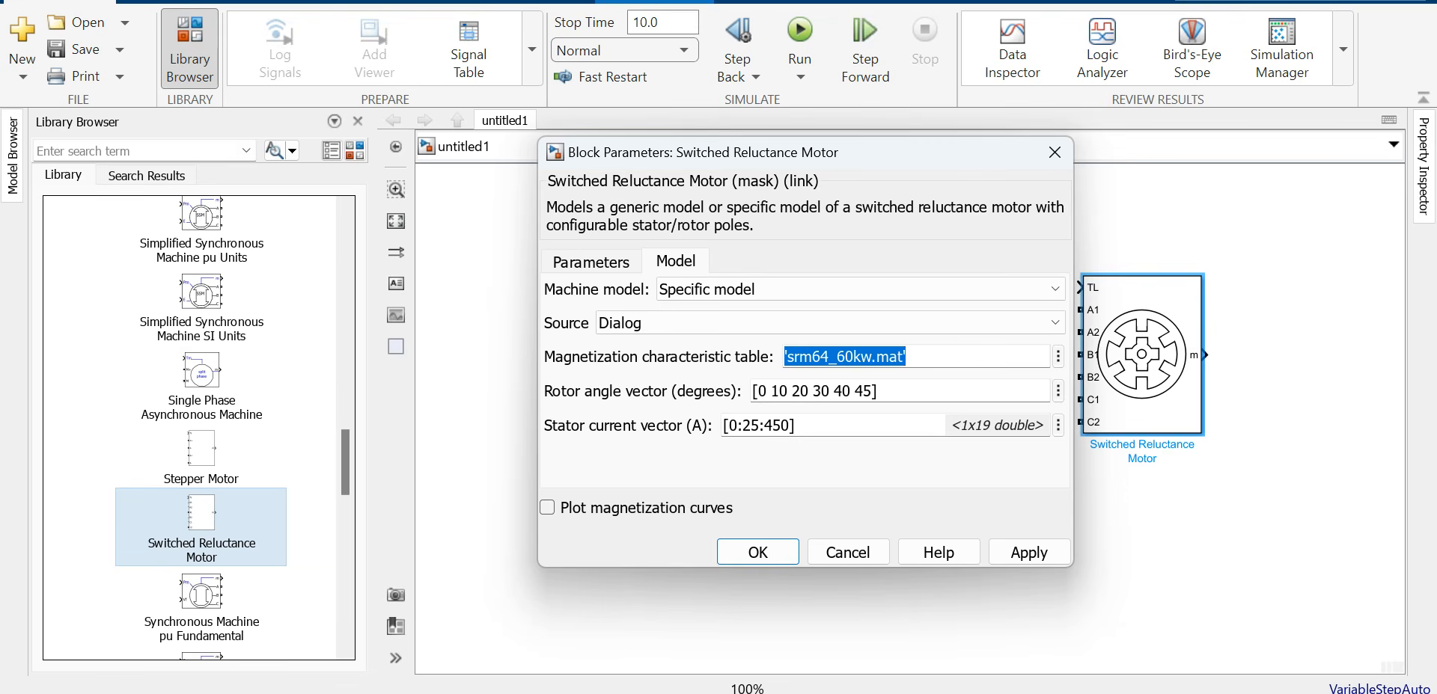
pyautogui.write('FTBL')
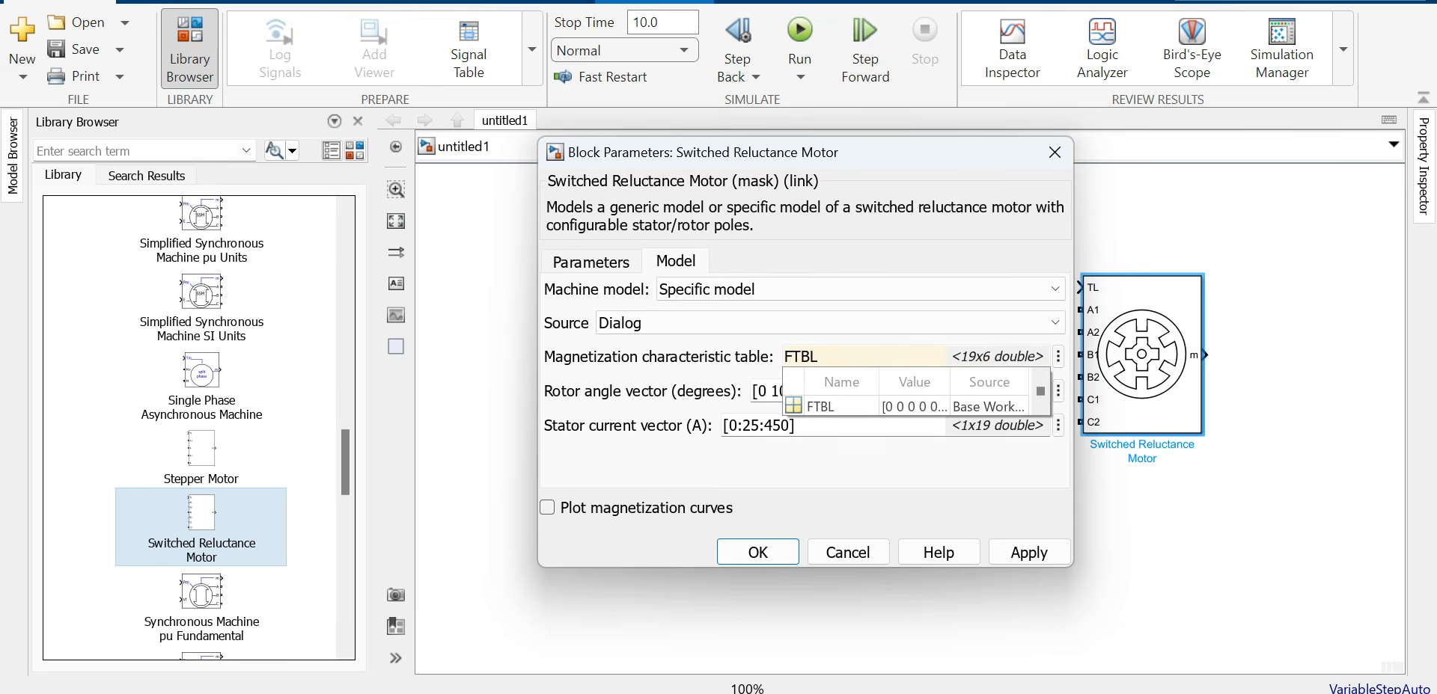
pyautogui.click(845, 406)
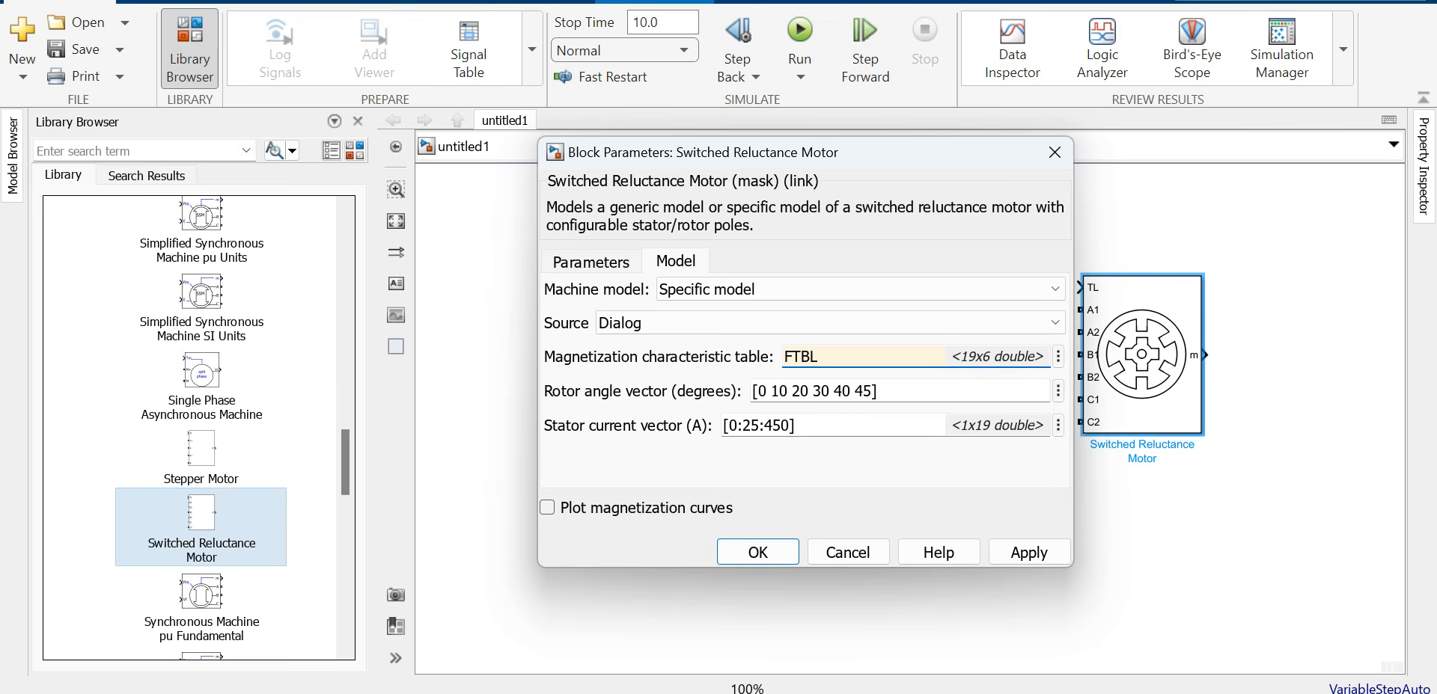
pyautogui.click(1029, 552)
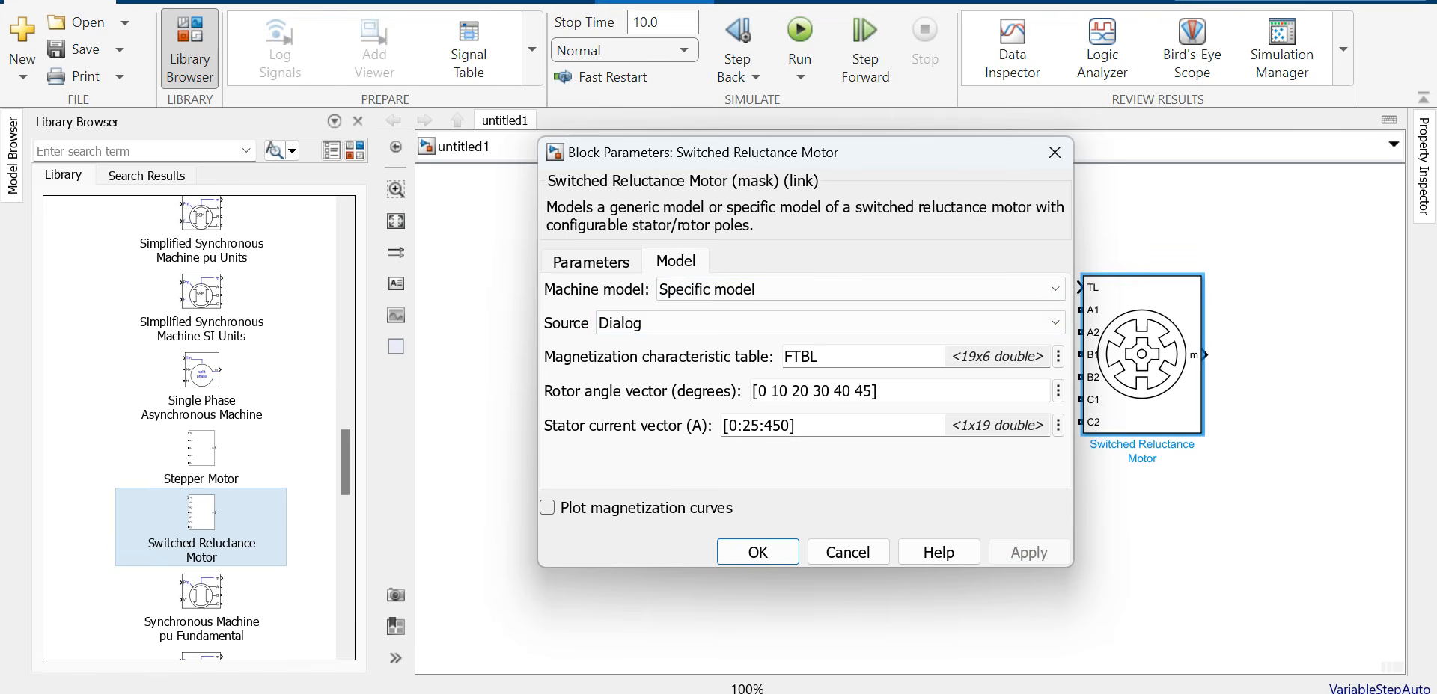
# Step: Plot the magnetization curves, review and close the figure, then shift the motor block left
pyautogui.click(547, 509)
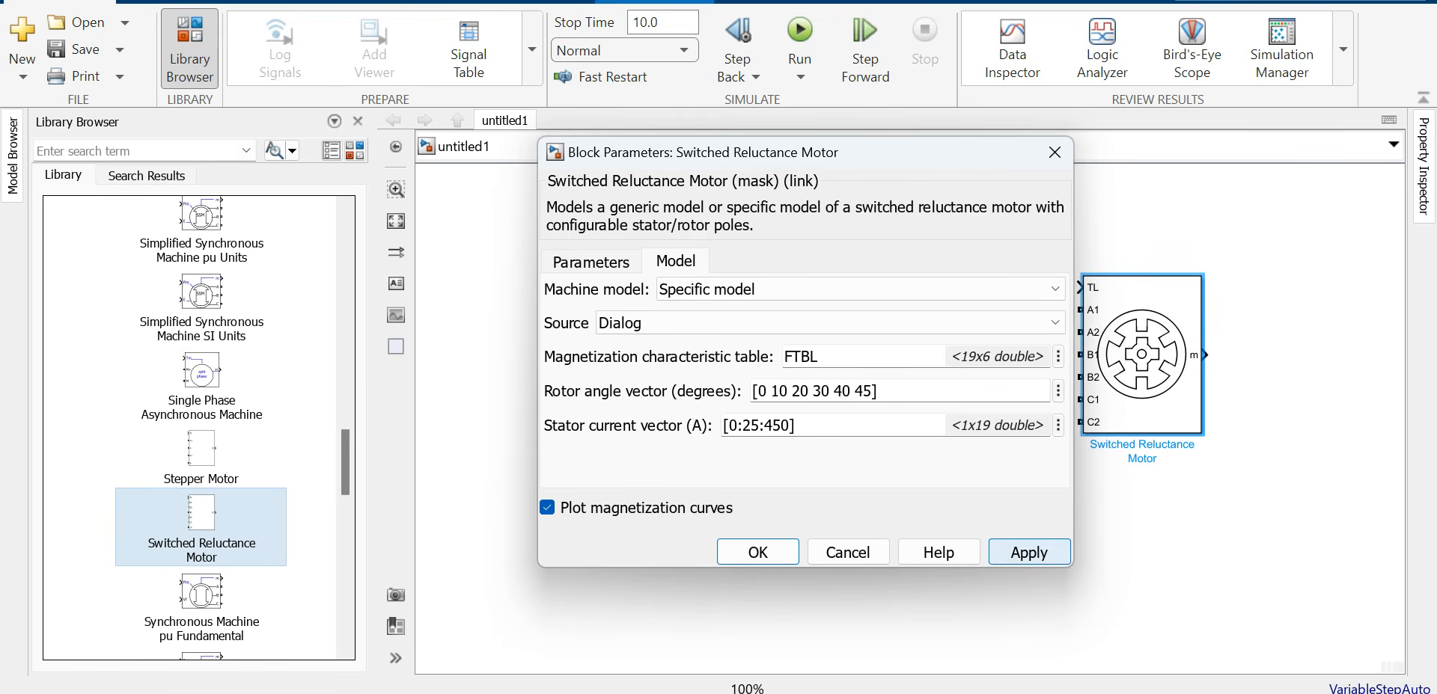
pyautogui.click(1029, 553)
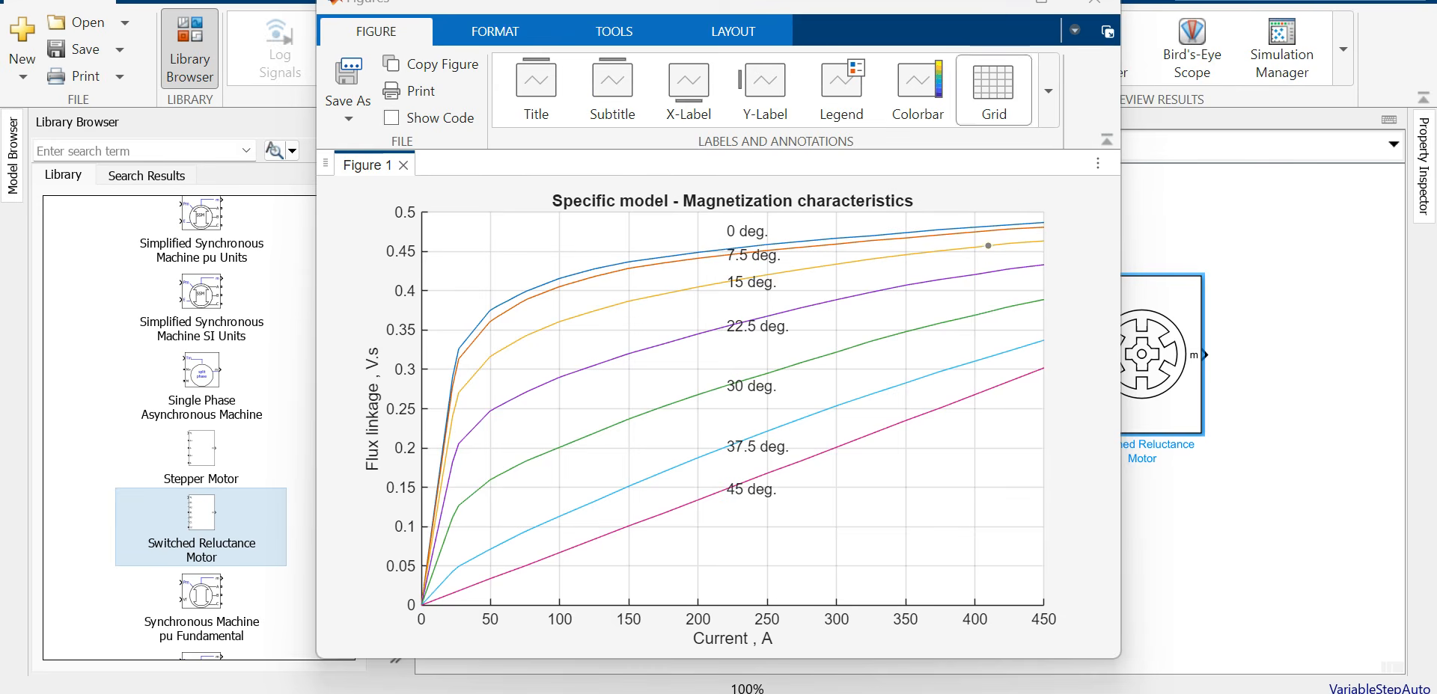
pyautogui.click(990, 3)
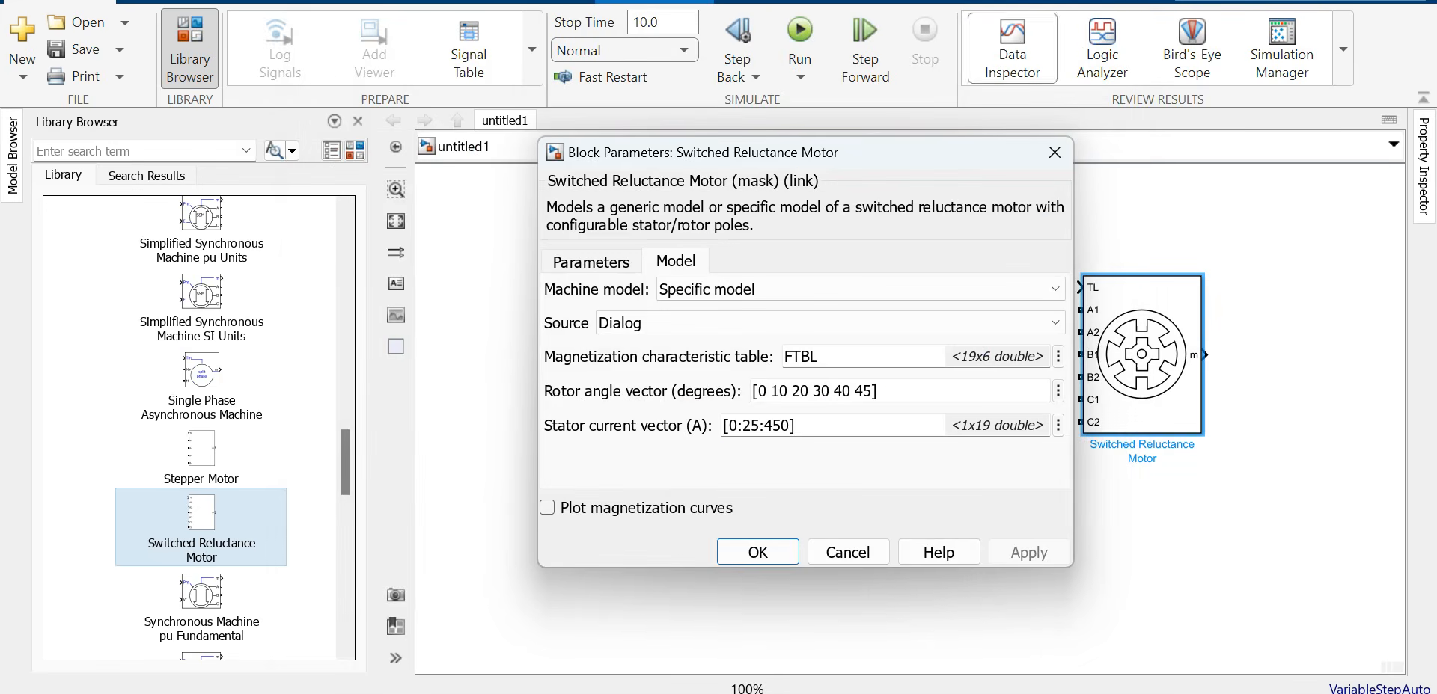
pyautogui.click(1055, 153)
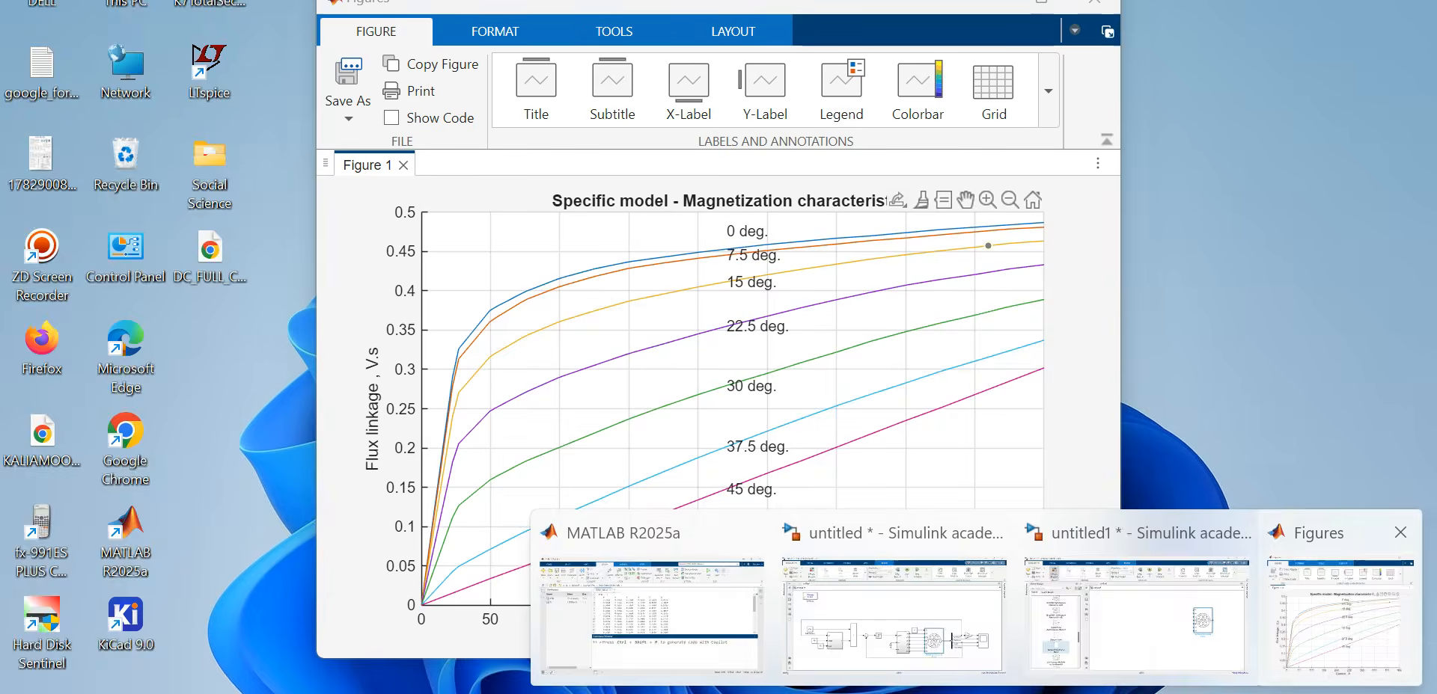
pyautogui.click(1351, 655)
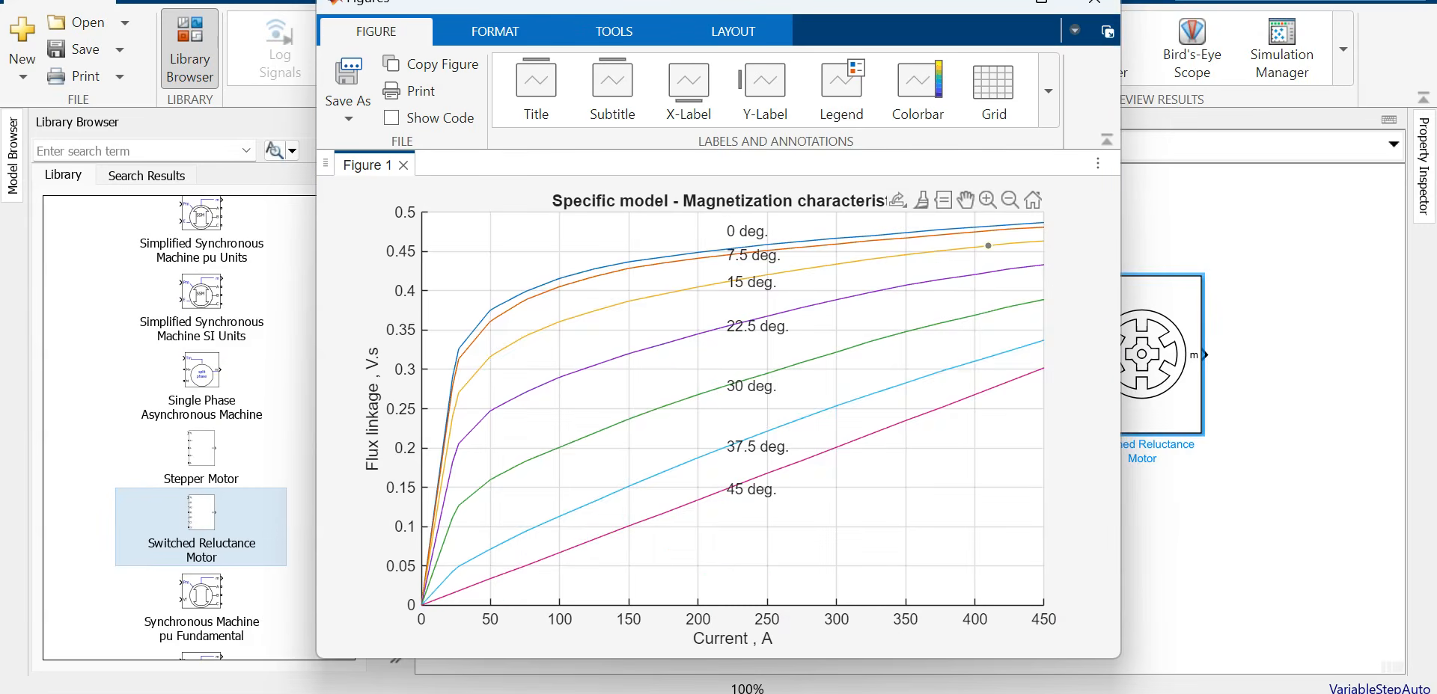
pyautogui.click(1093, 3)
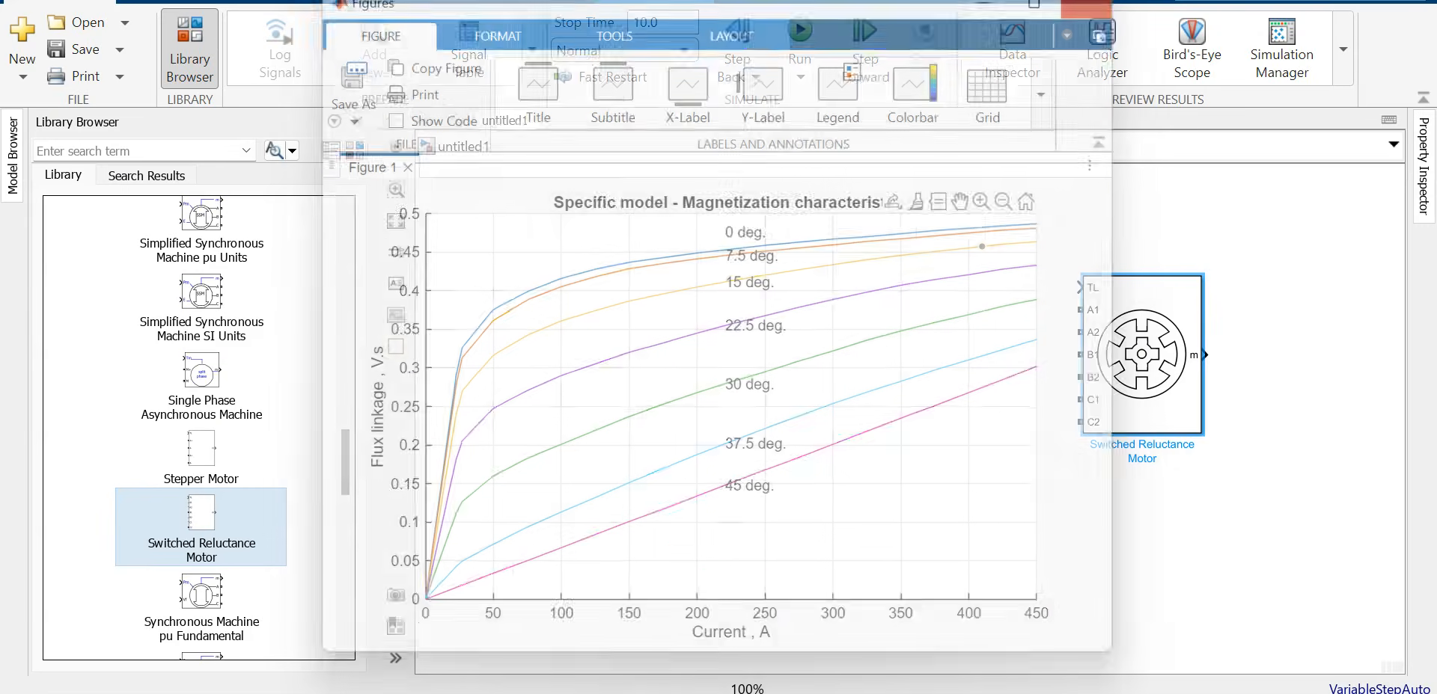
pyautogui.moveTo(1141, 354); pyautogui.dragTo(1107, 355)
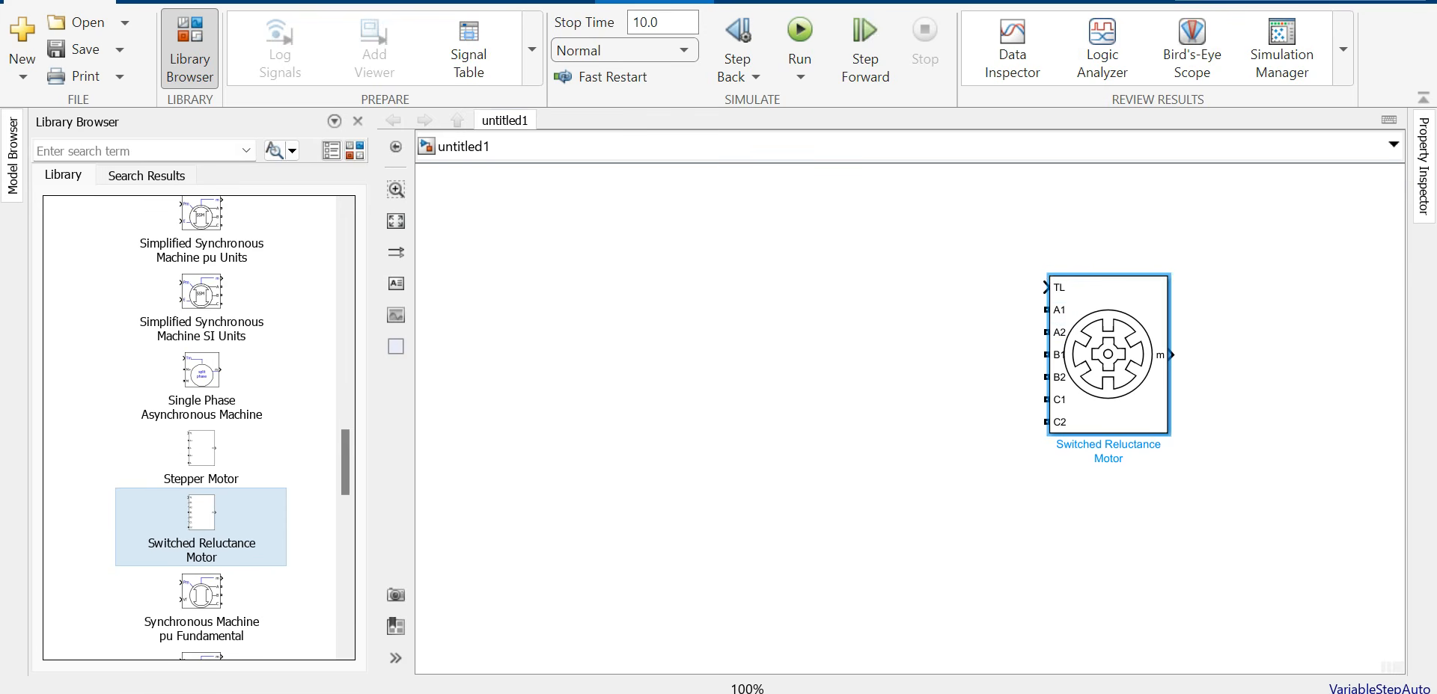
# Step: Collapse Electrical Machines and expand Power Electronics to show the Diode and converter blocks
pyautogui.scroll(10, 345, 463)
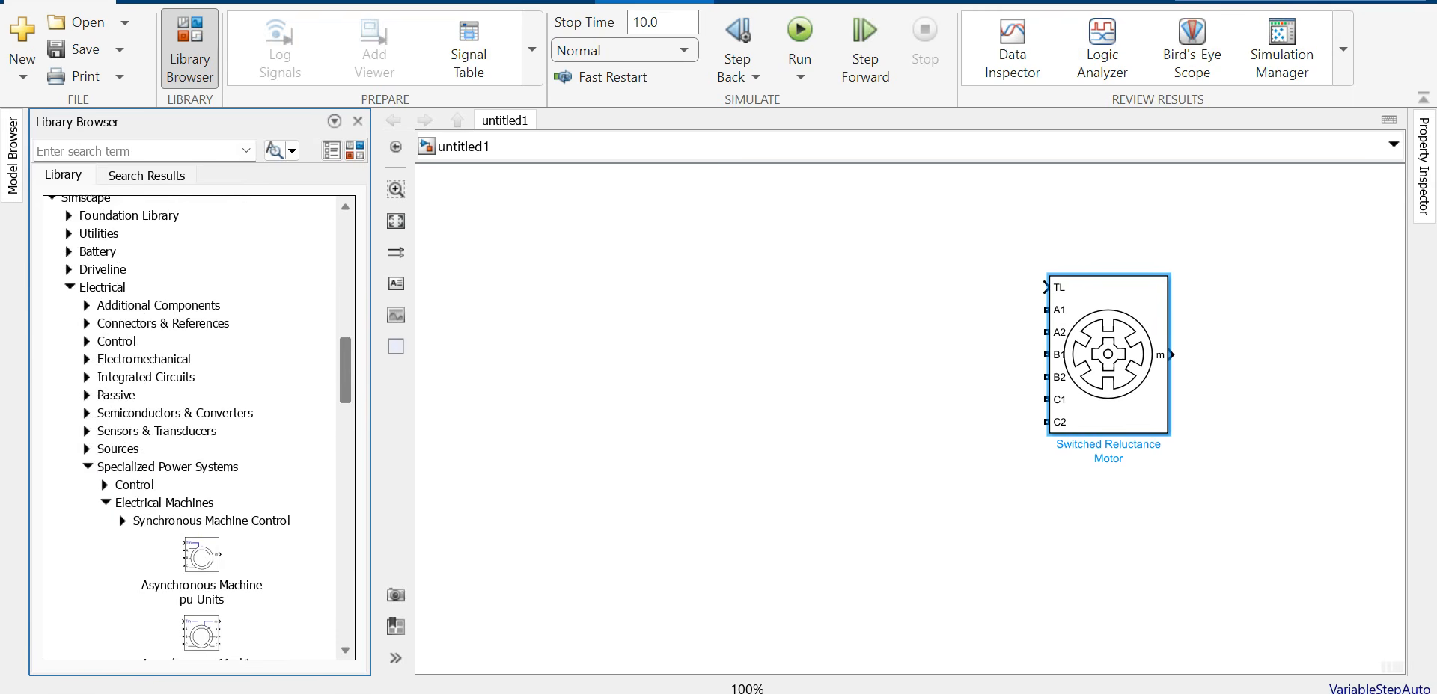
pyautogui.click(106, 508)
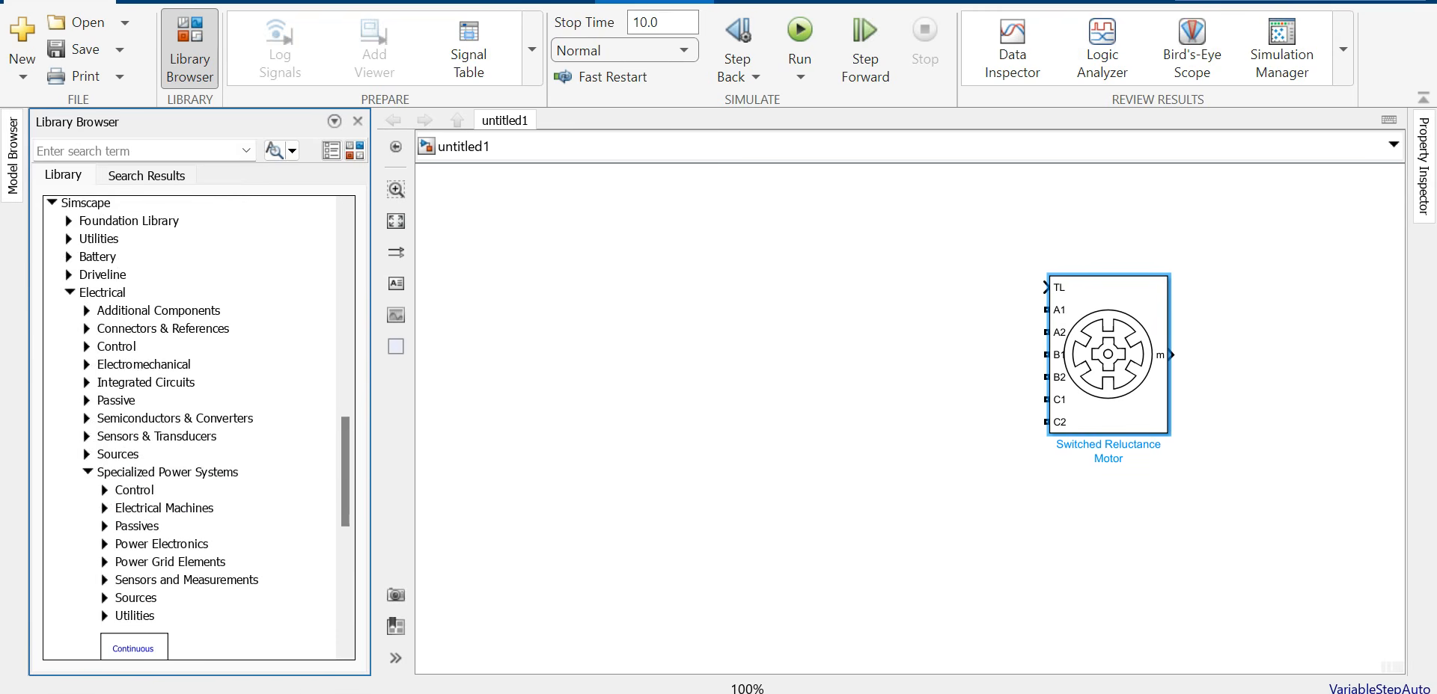
pyautogui.click(105, 544)
pyautogui.scroll(-8, 105, 544)
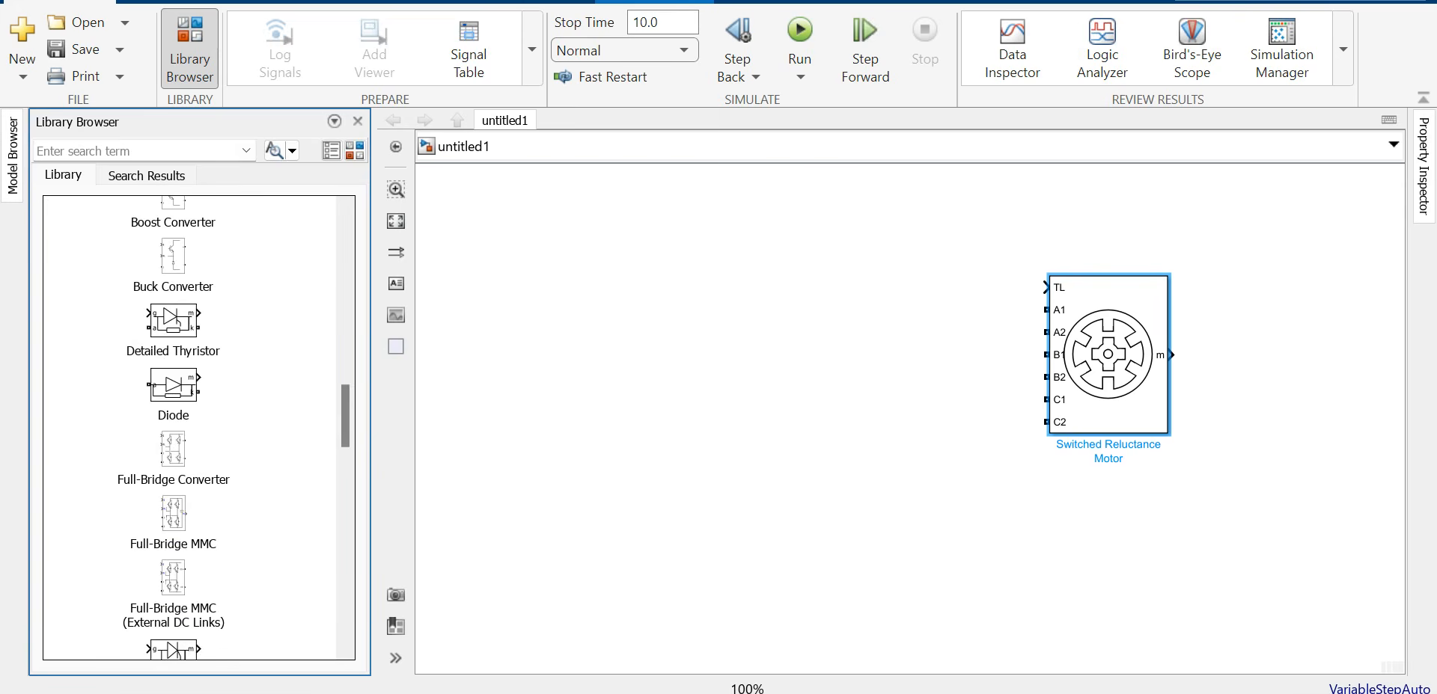
pyautogui.scroll(-8, 187, 428)
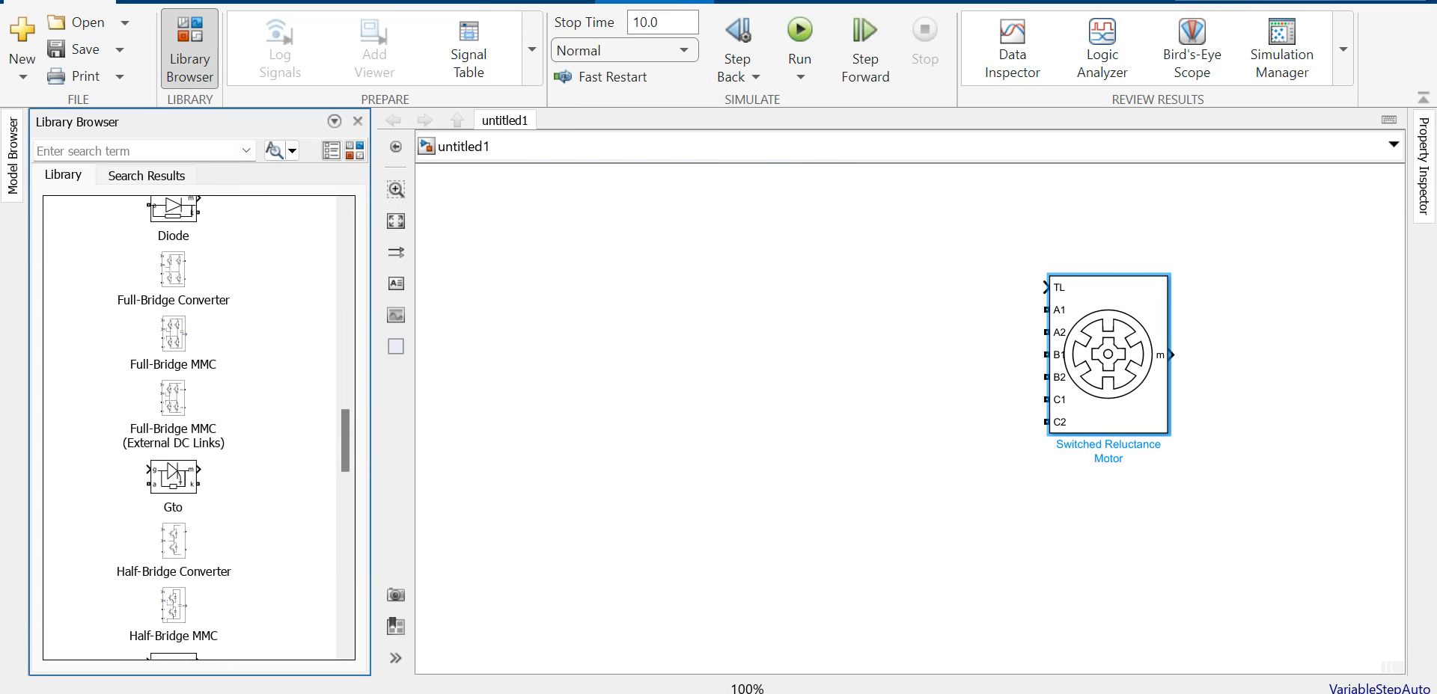
# Step: Place an IGBT block, rotate it twice with Ctrl+R, and flip it up-down
pyautogui.moveTo(173, 557); pyautogui.dragTo(645, 327)
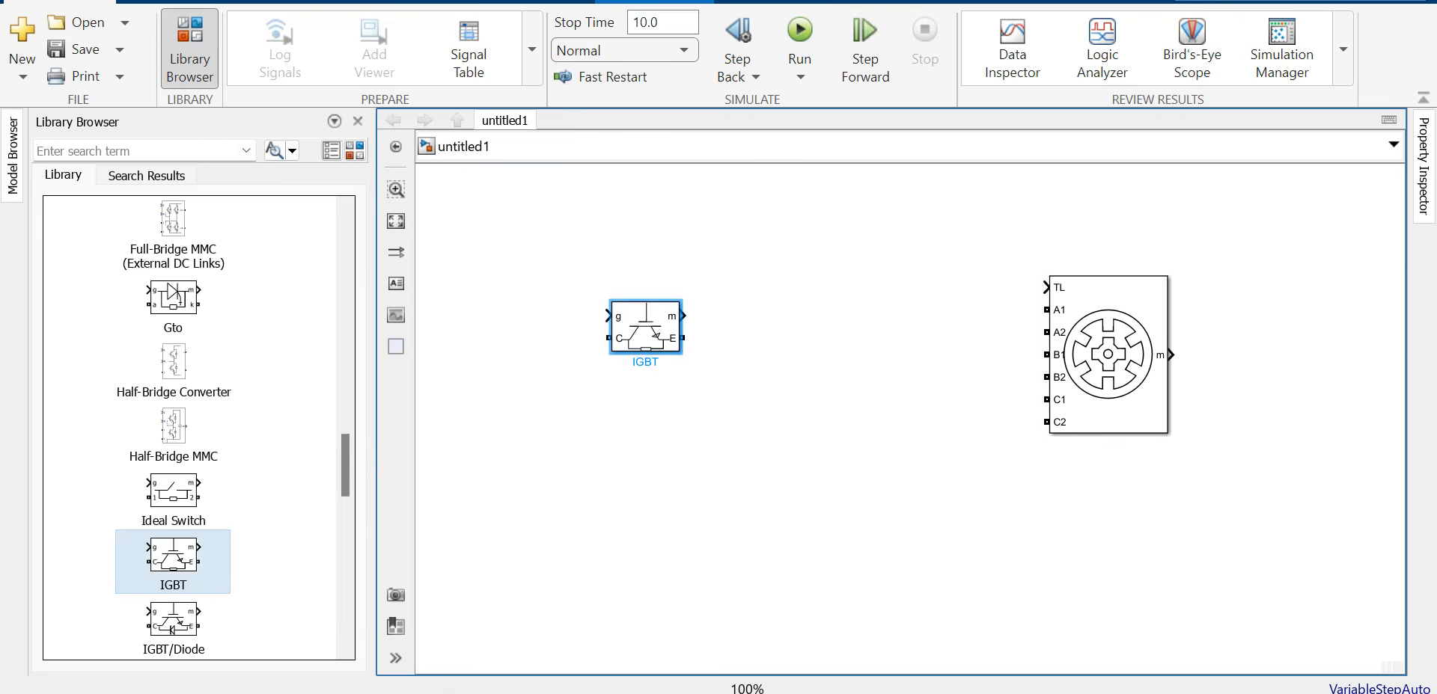
pyautogui.hotkey('ctrl', 'r')
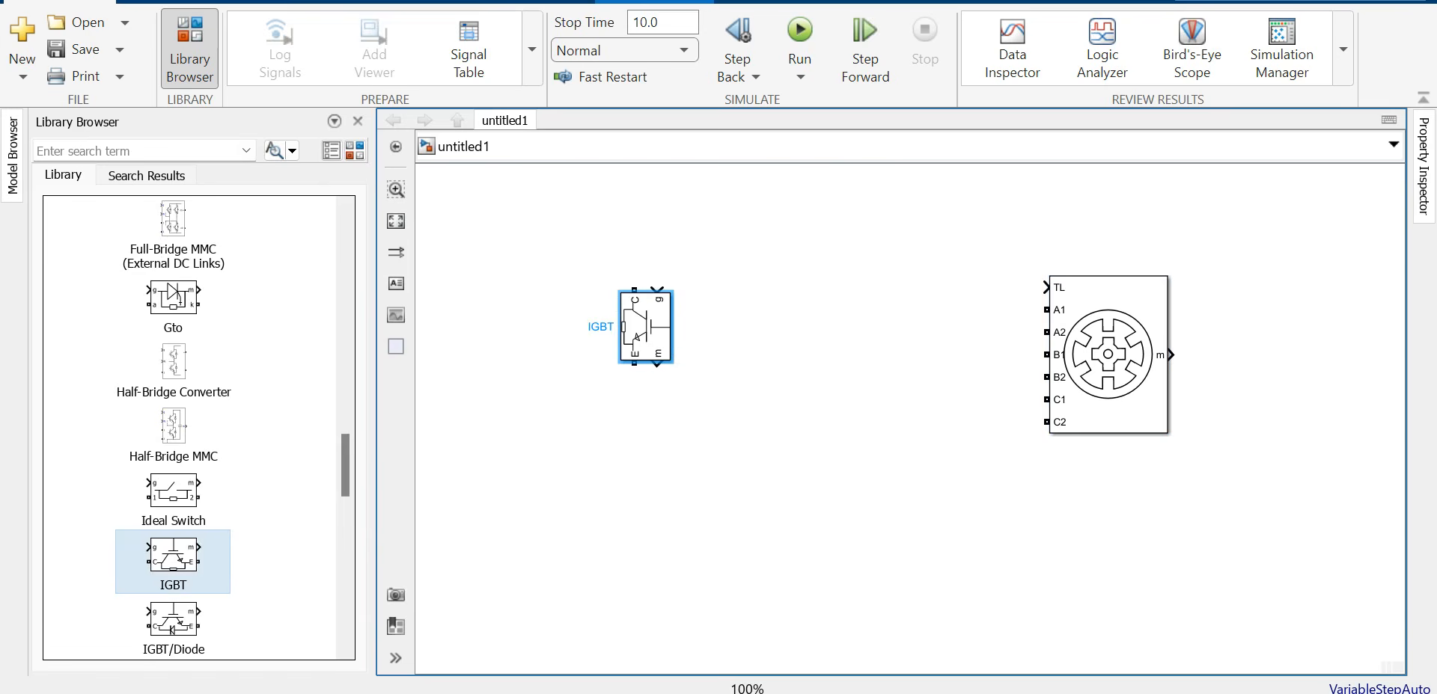
pyautogui.hotkey('ctrl', 'r')
pyautogui.hotkey('ctrl', 'r')
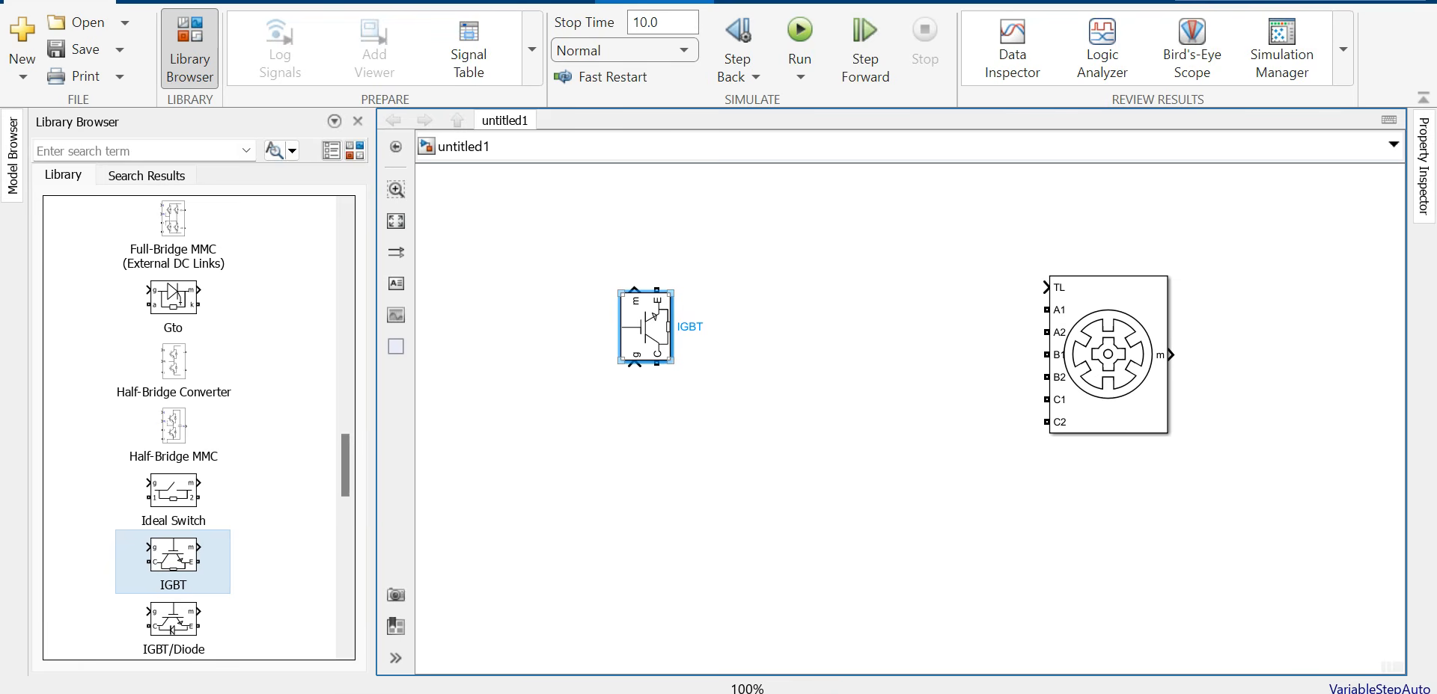
pyautogui.rightClick(643, 327)
pyautogui.moveTo(718, 297)
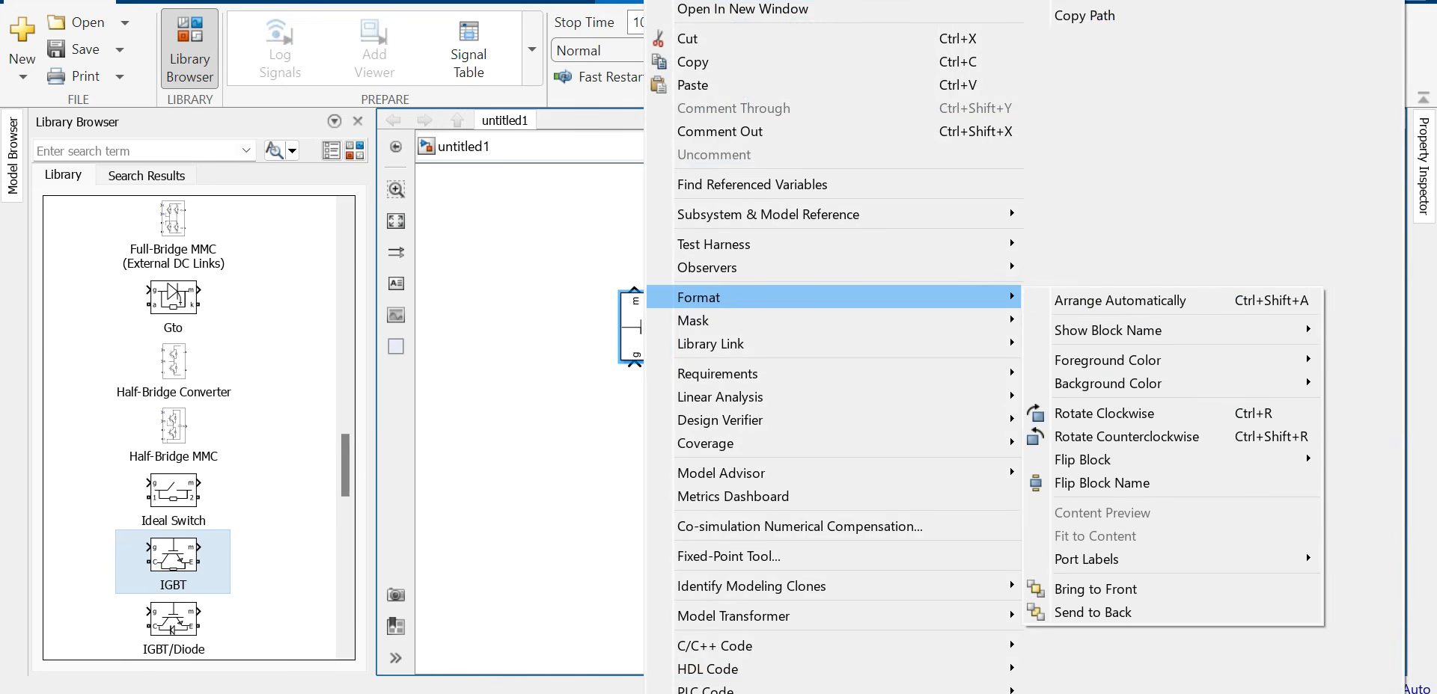
pyautogui.moveTo(1082, 459)
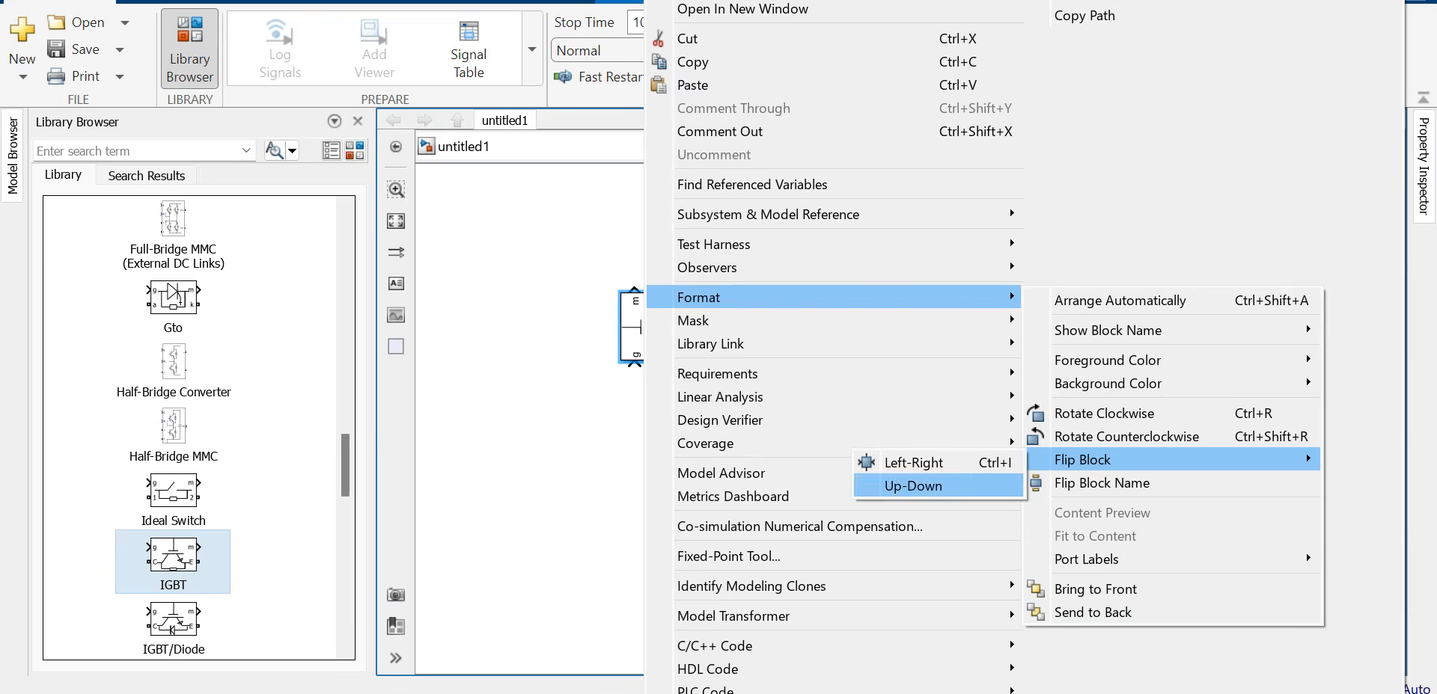
pyautogui.click(872, 483)
pyautogui.moveTo(645, 327); pyautogui.dragTo(623, 309)
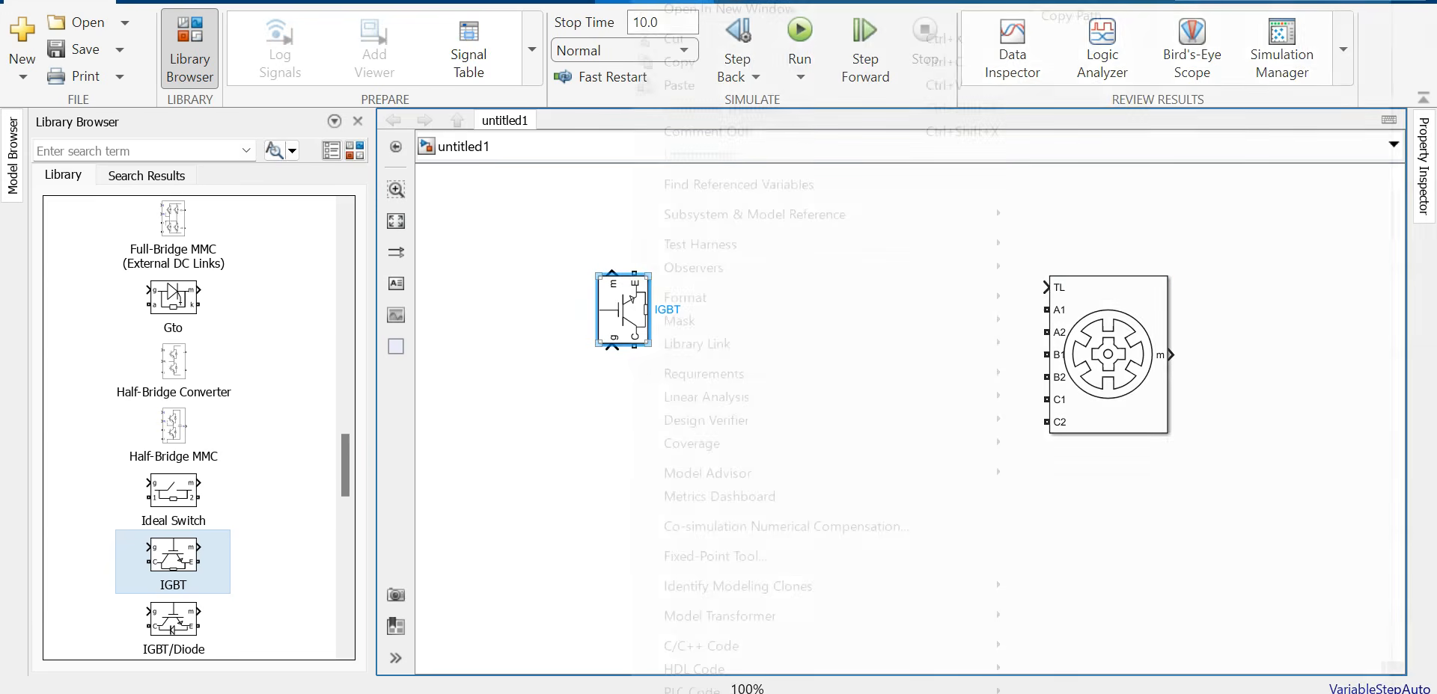
# Step: Flip the IGBT up-down again and move it further left of the motor
pyautogui.rightClick(633, 310)
pyautogui.moveTo(685, 297)
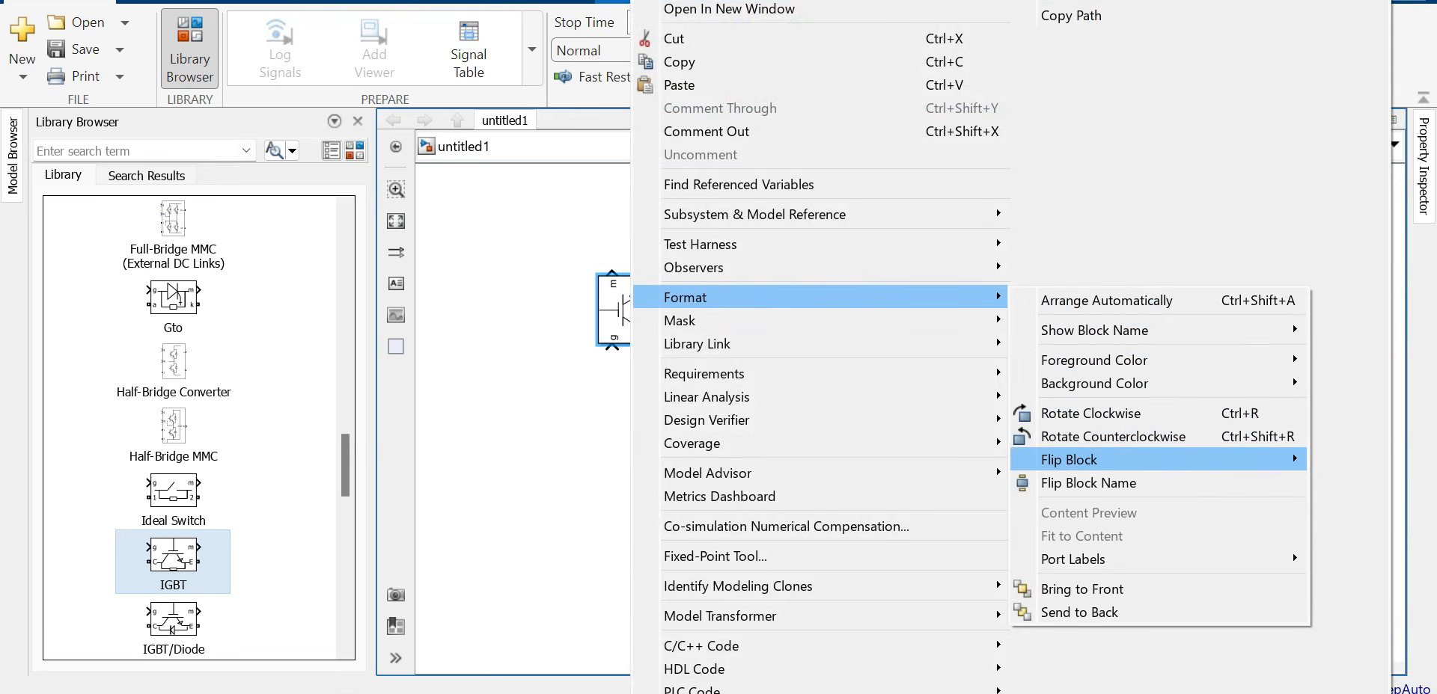
pyautogui.moveTo(1070, 459)
pyautogui.click(908, 487)
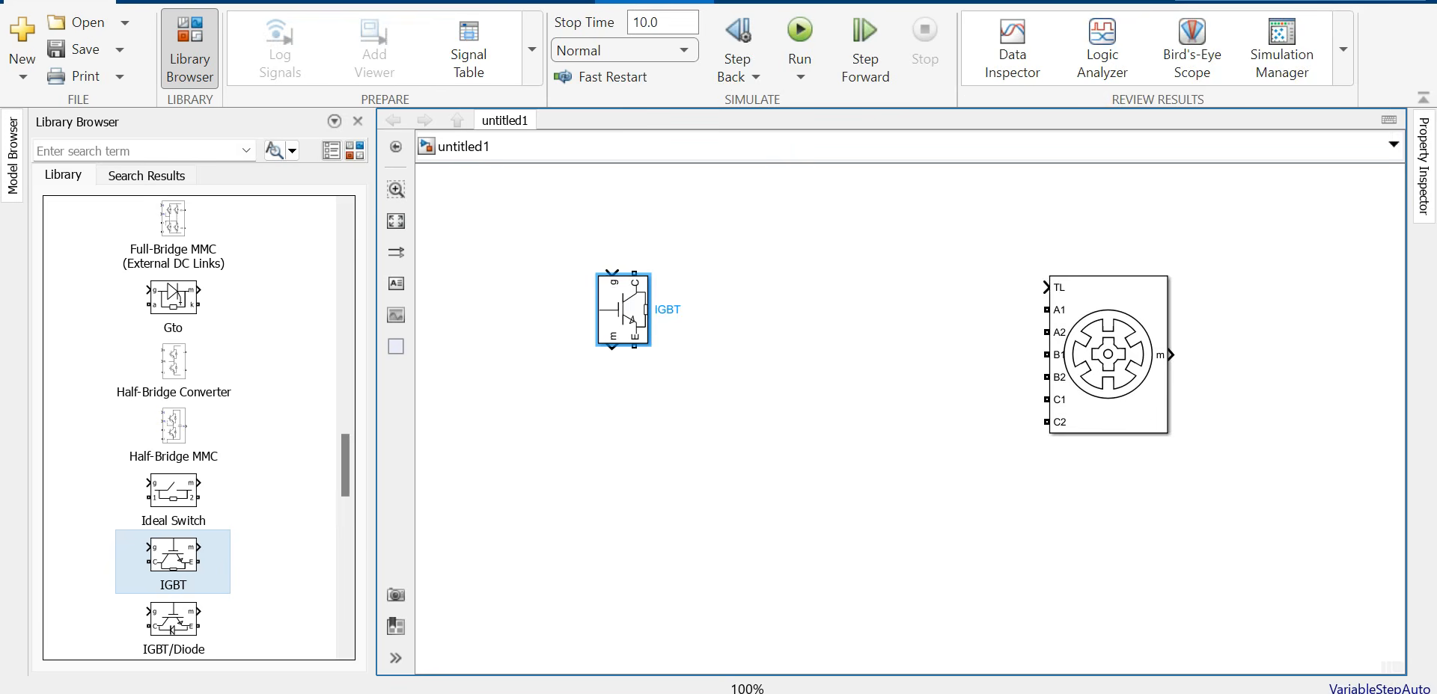
pyautogui.moveTo(623, 310); pyautogui.dragTo(583, 310)
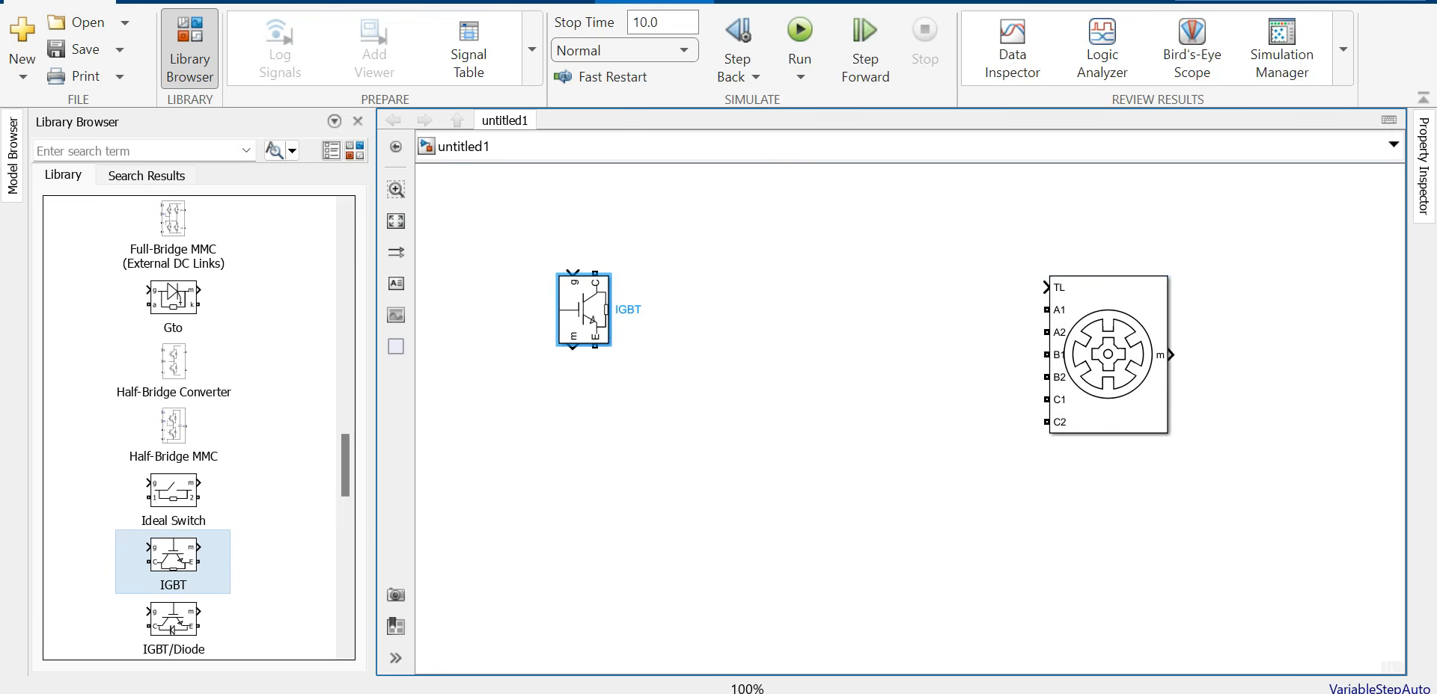
# Step: Give the IGBT Ron 1e-3, snubber Rs 200 and Cs 0.1e-6, without a measurement port
pyautogui.doubleClick(583, 309)
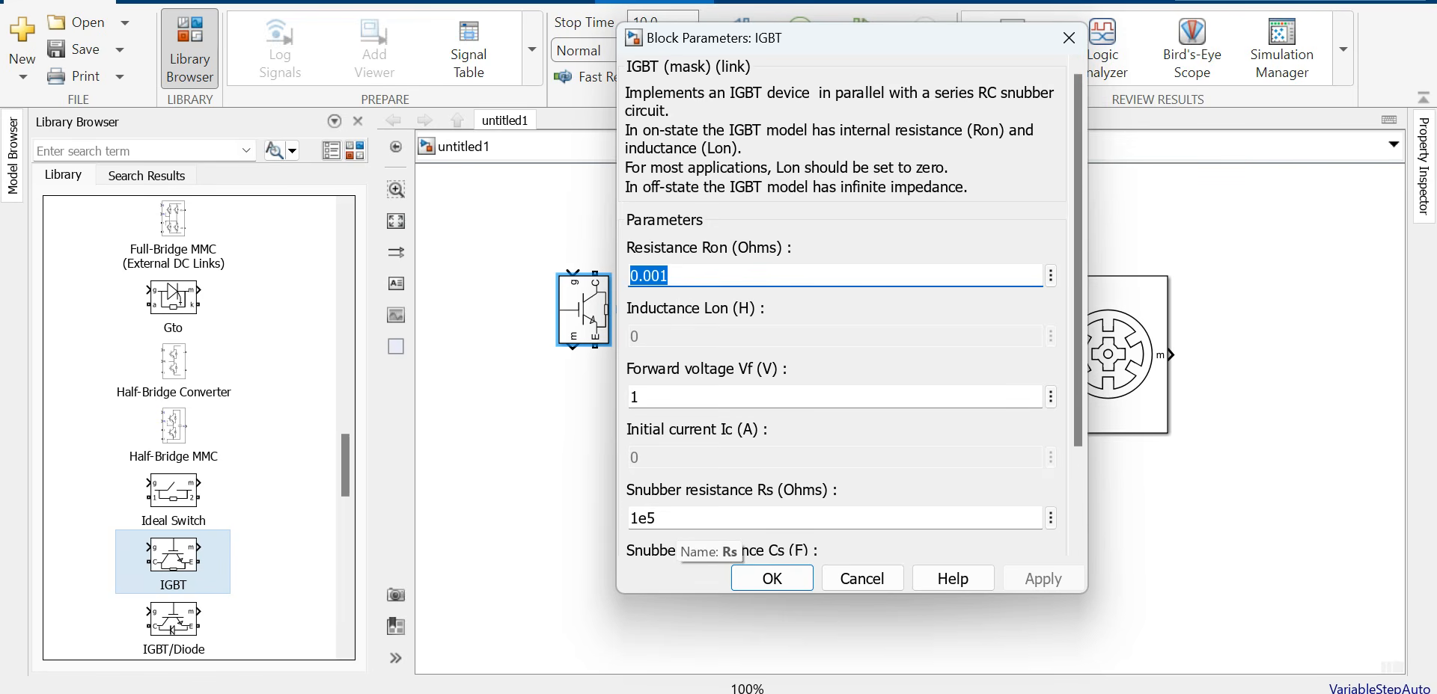
pyautogui.scroll(-2, 845, 312)
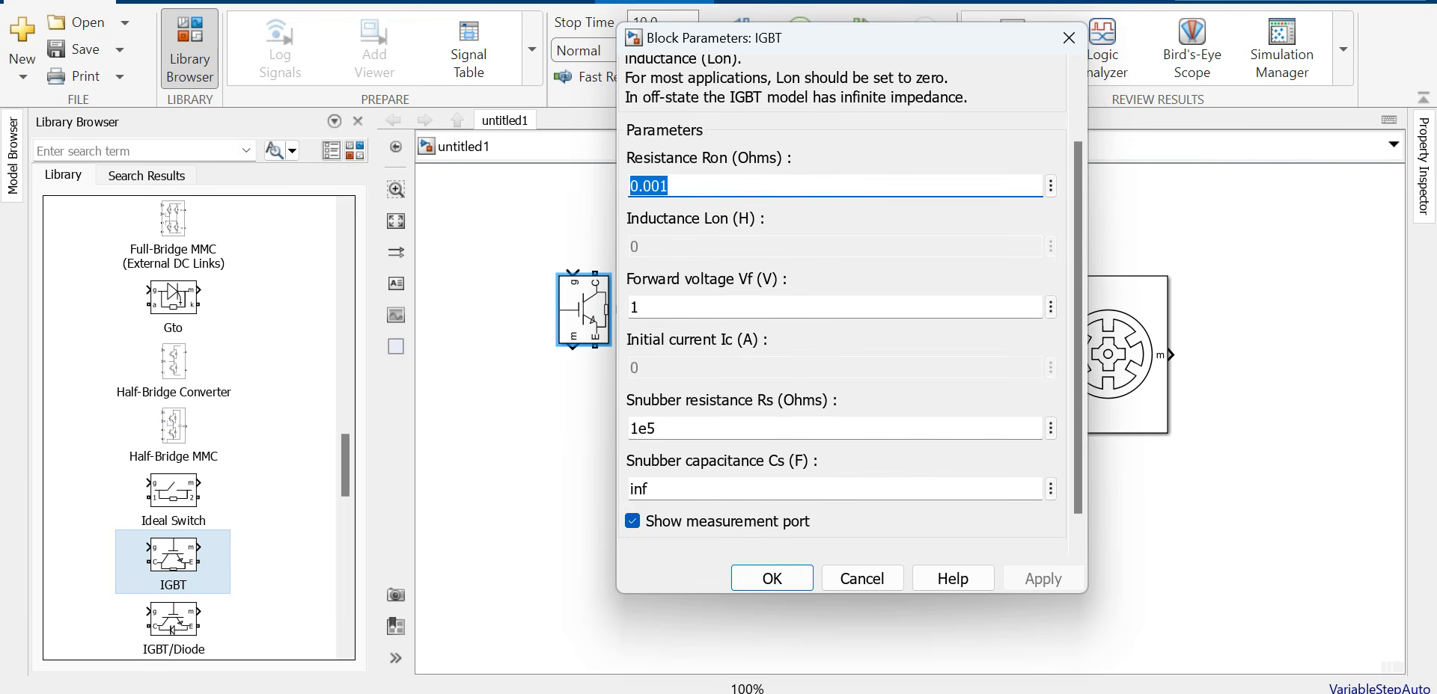
pyautogui.scroll(1, 846, 312)
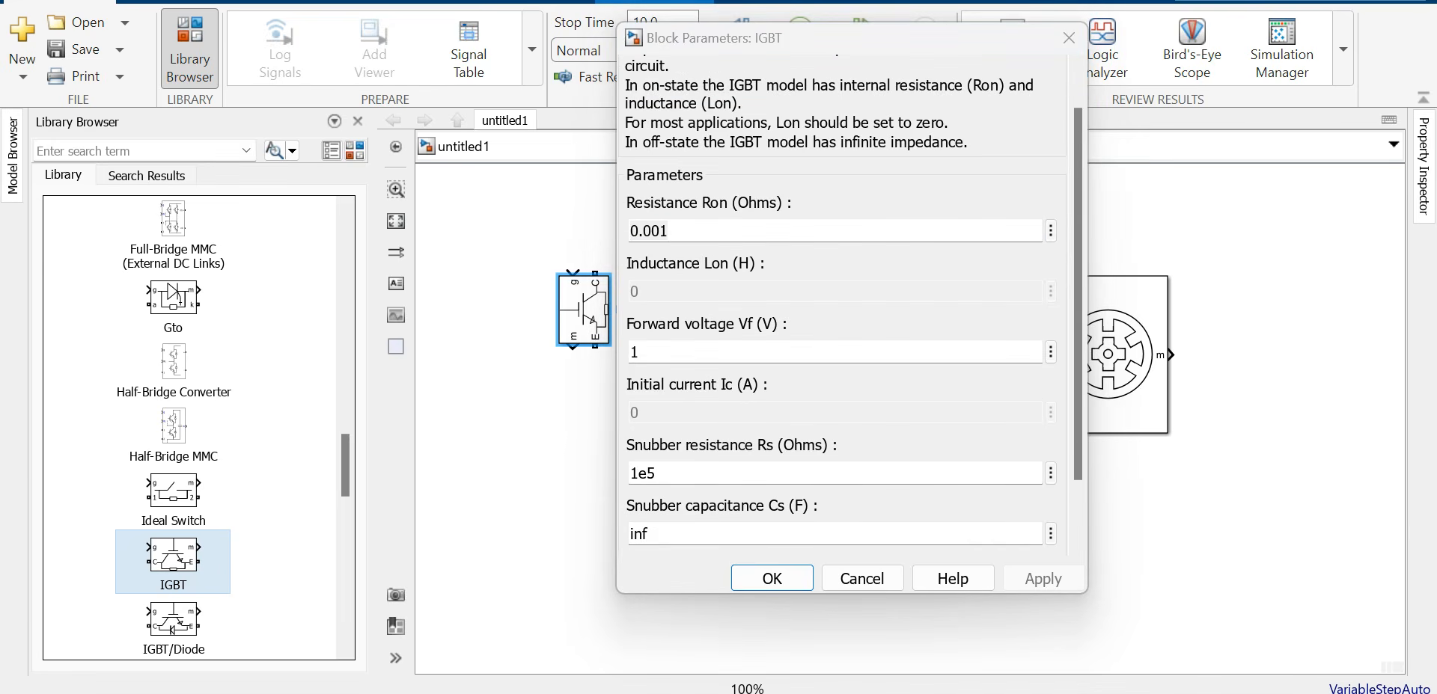
pyautogui.write('1')
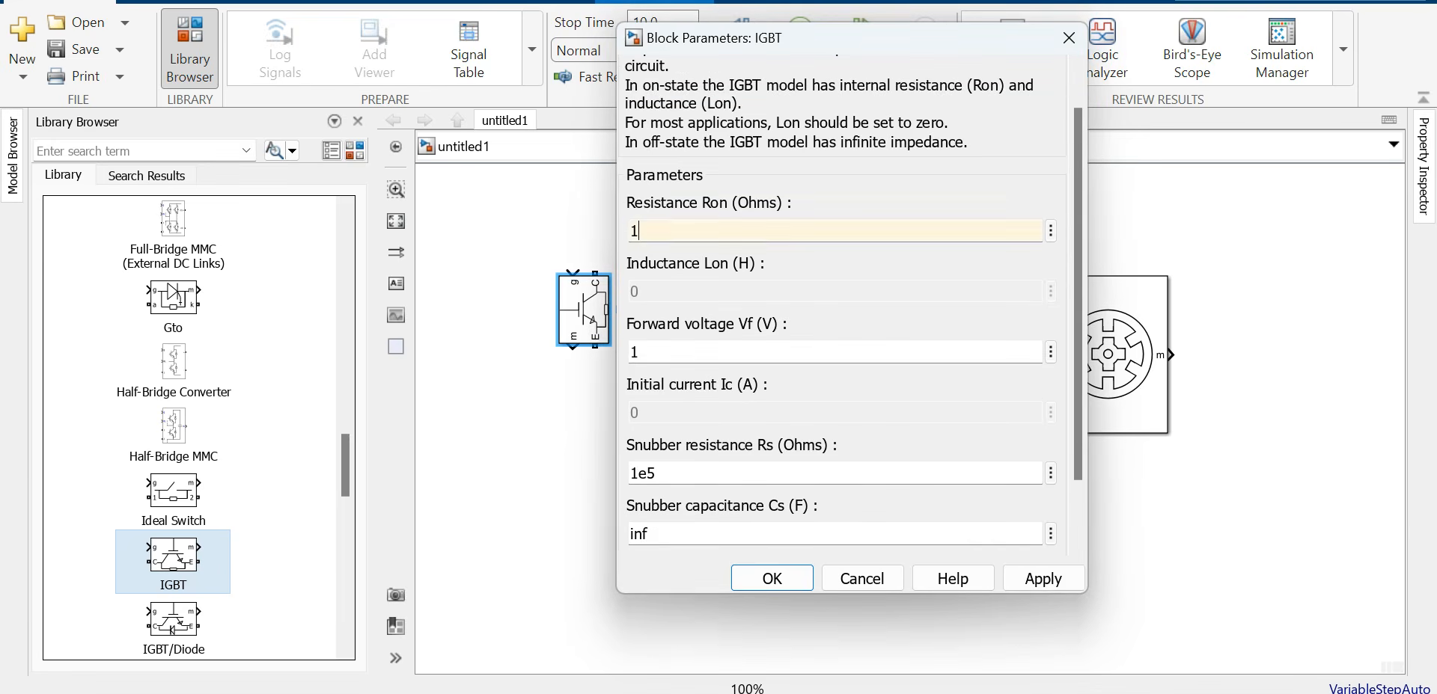
pyautogui.write('e-3')
pyautogui.press('Tab')
pyautogui.press('Tab')
pyautogui.write('2000')
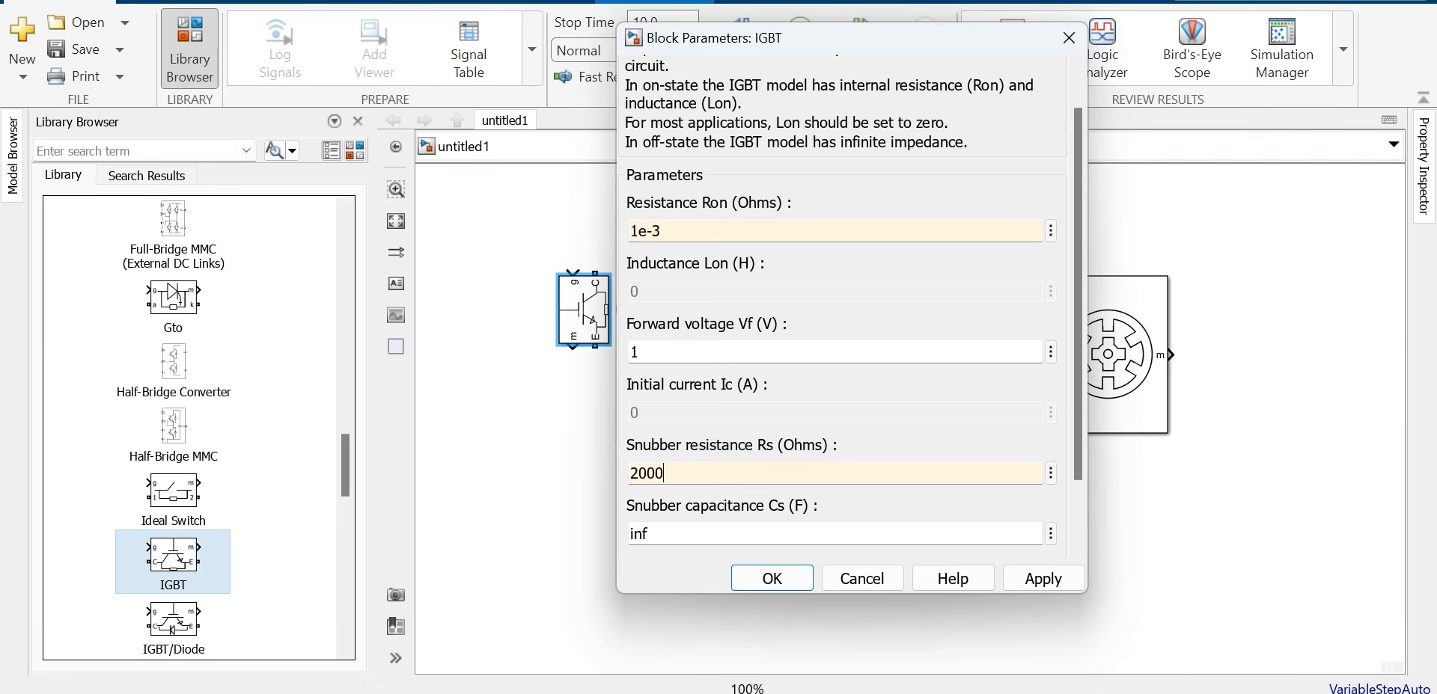
pyautogui.press('BackSpace')
pyautogui.scroll(-1, 845, 299)
pyautogui.press('Tab')
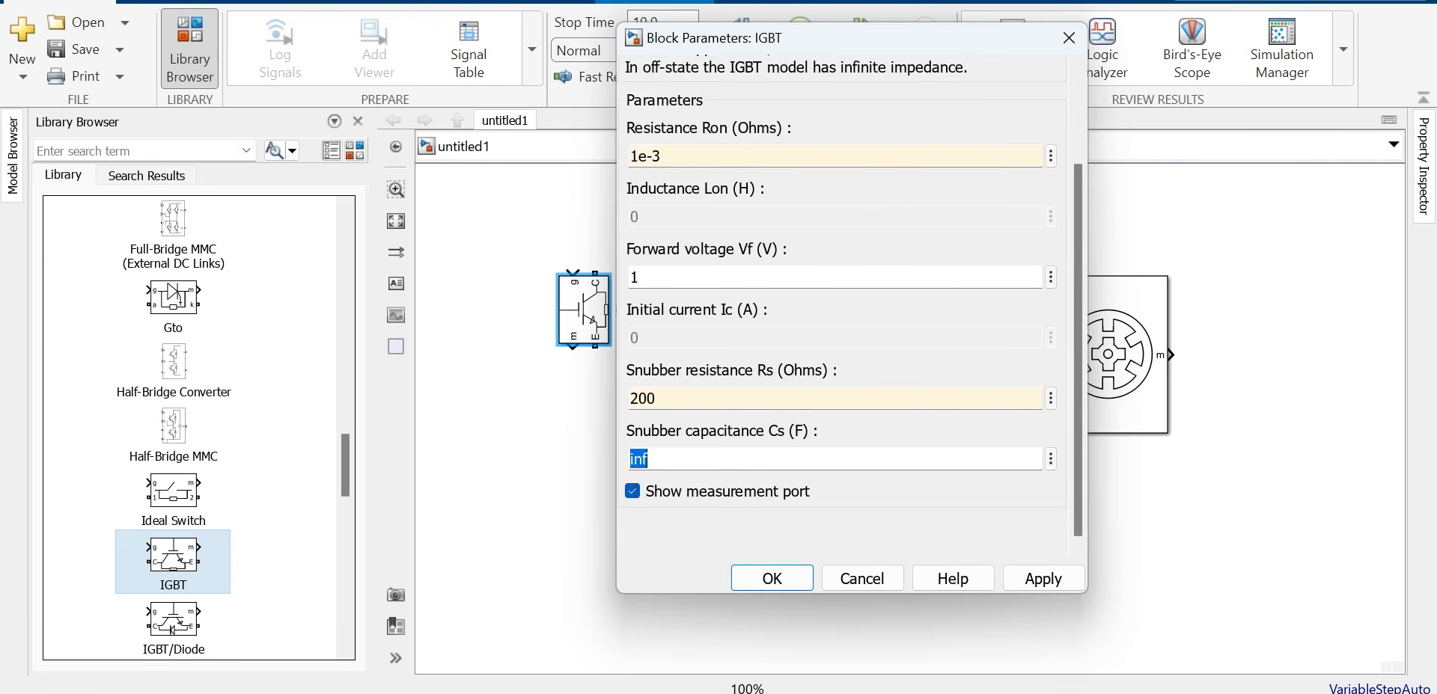
pyautogui.write('0.1')
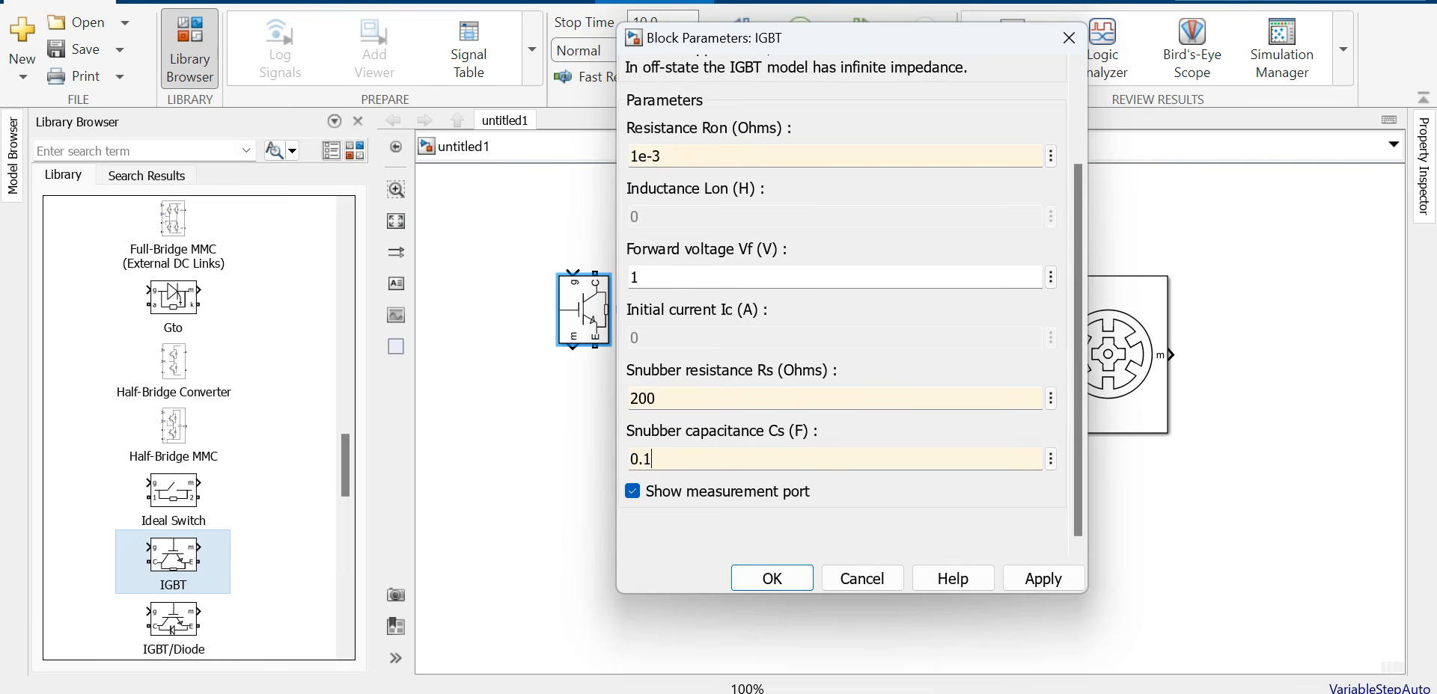
pyautogui.write('e-6')
pyautogui.click(633, 491)
pyautogui.click(1042, 579)
pyautogui.press('Return')
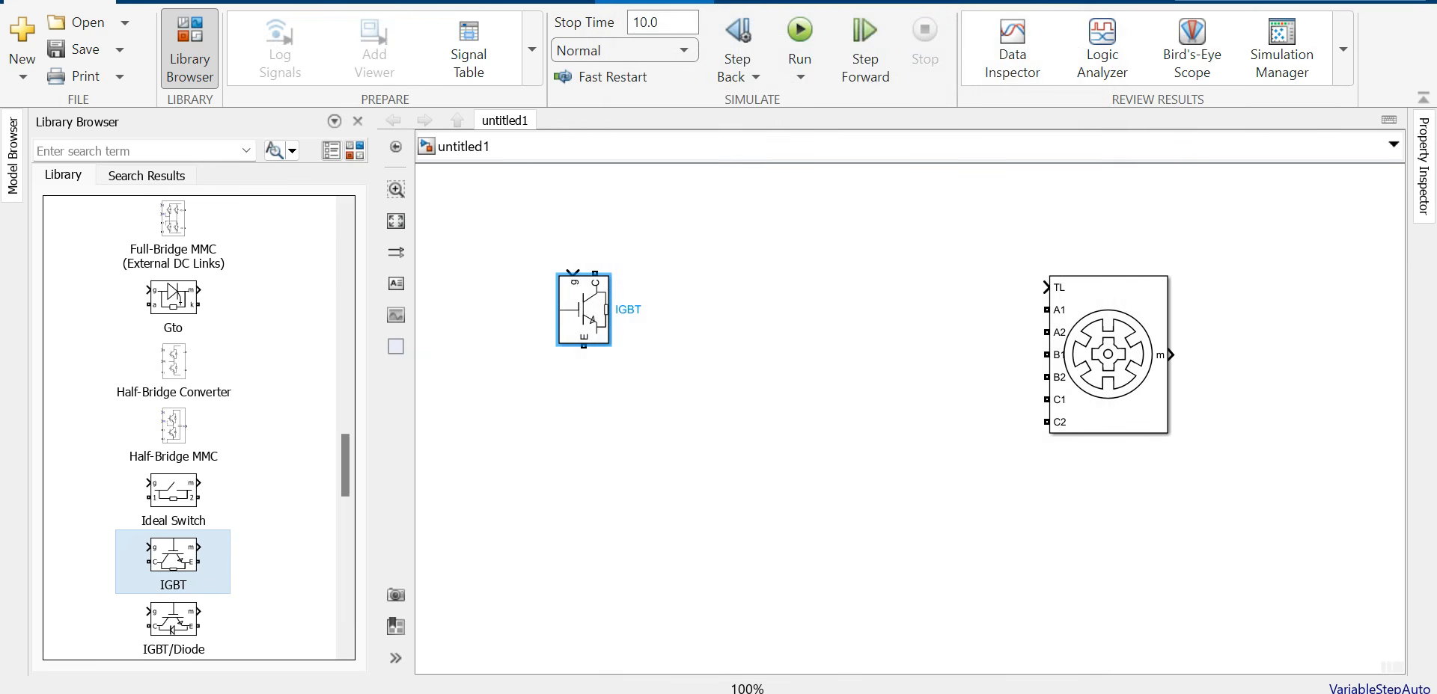
# Step: Nudge the IGBT, then place a Diode beside it, rotated twice so the cathode points up
pyautogui.moveTo(584, 310); pyautogui.dragTo(595, 339)
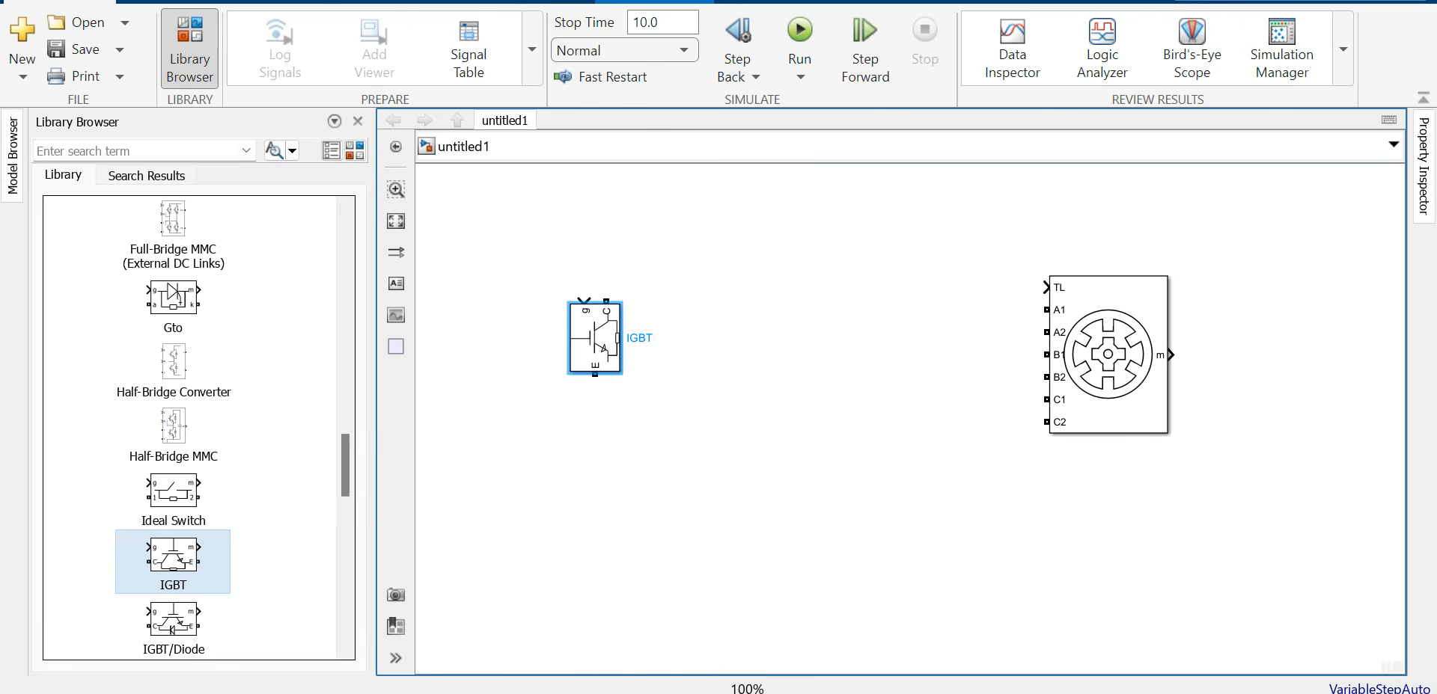
pyautogui.scroll(10, 198, 427)
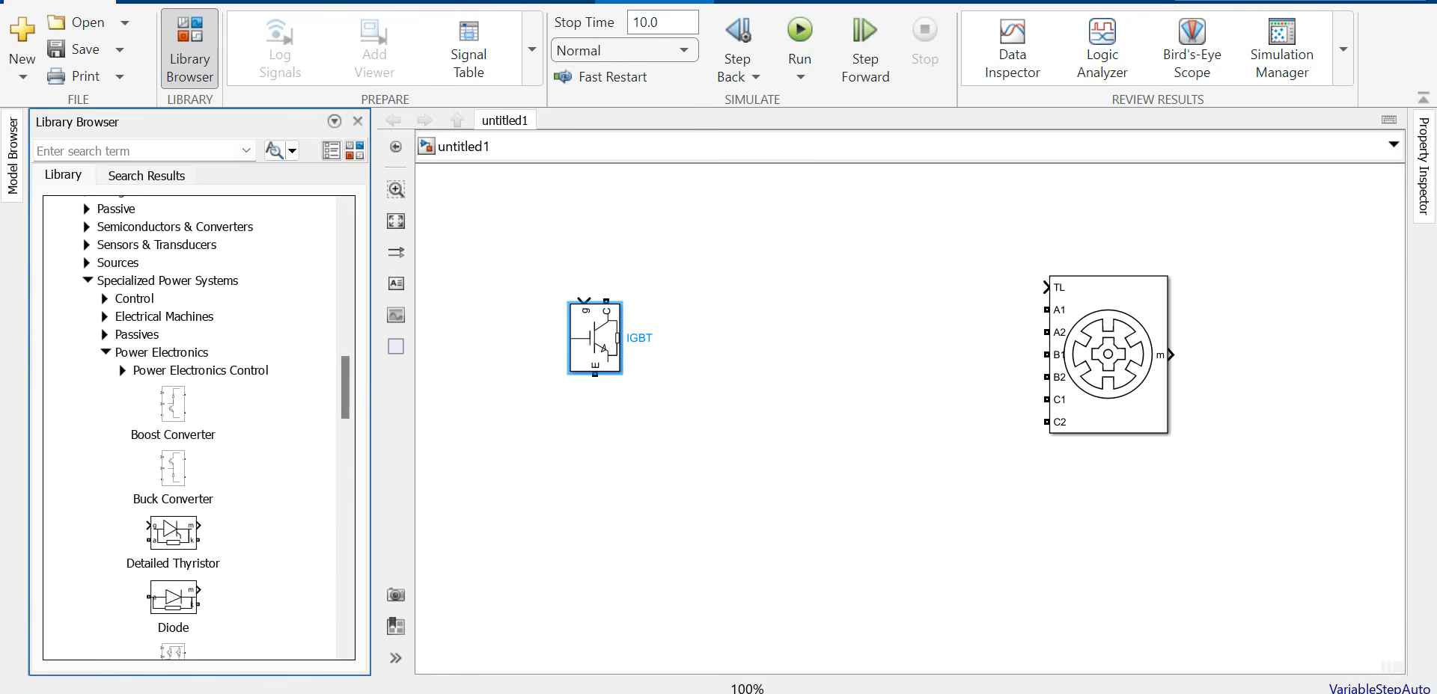
pyautogui.moveTo(172, 598); pyautogui.dragTo(723, 339)
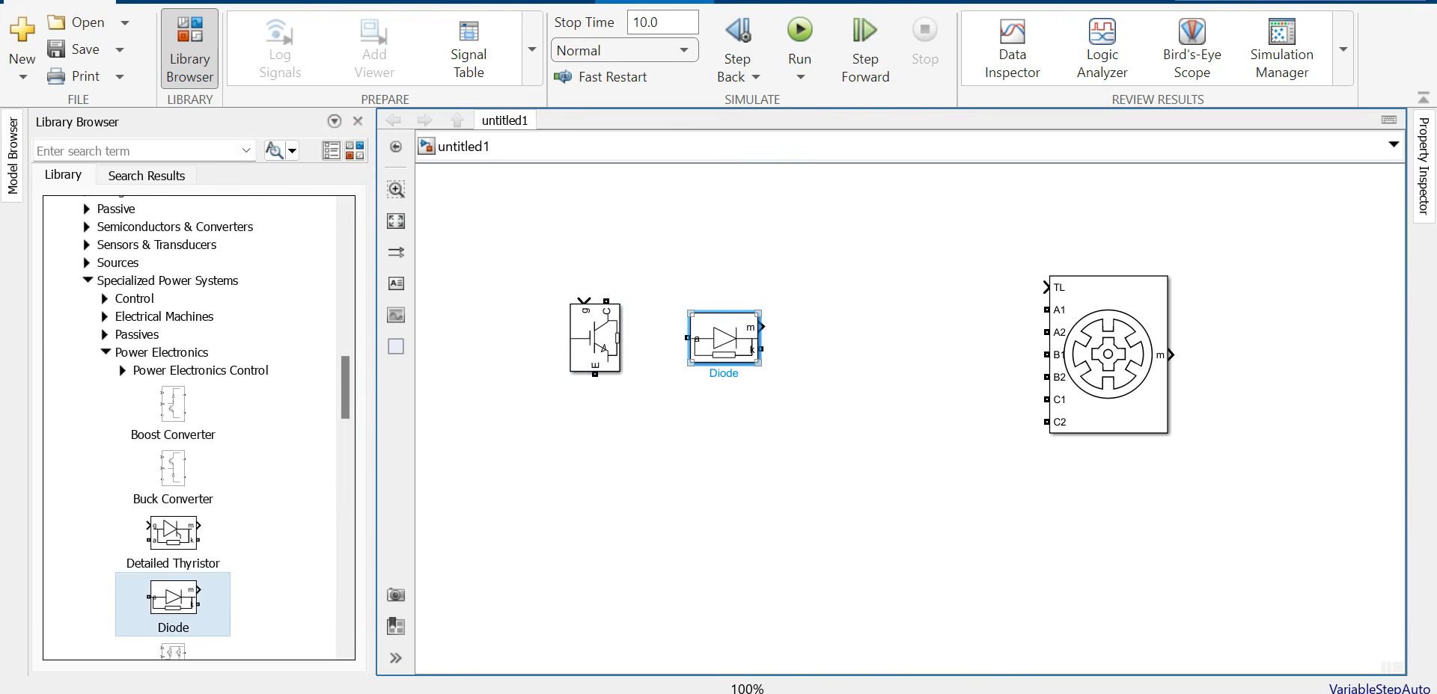
pyautogui.hotkey('ctrl', 'r')
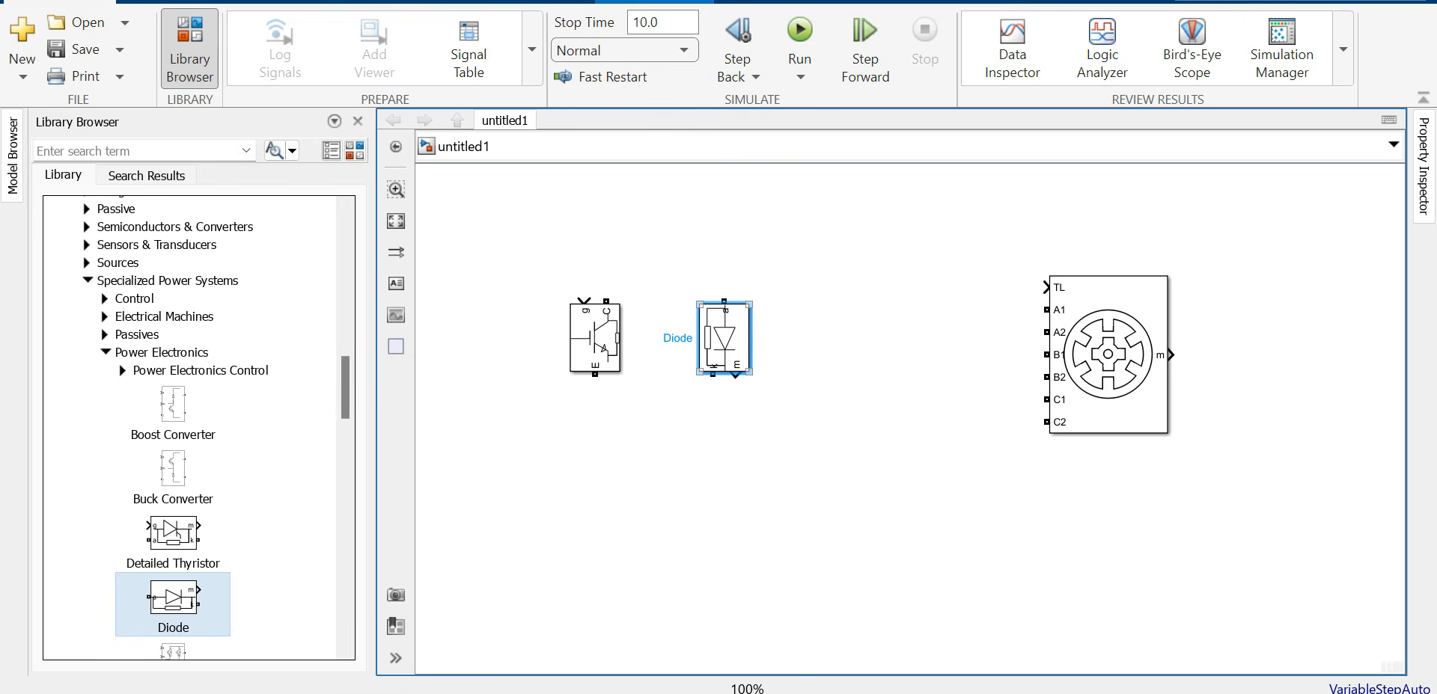
pyautogui.hotkey('ctrl', 'r')
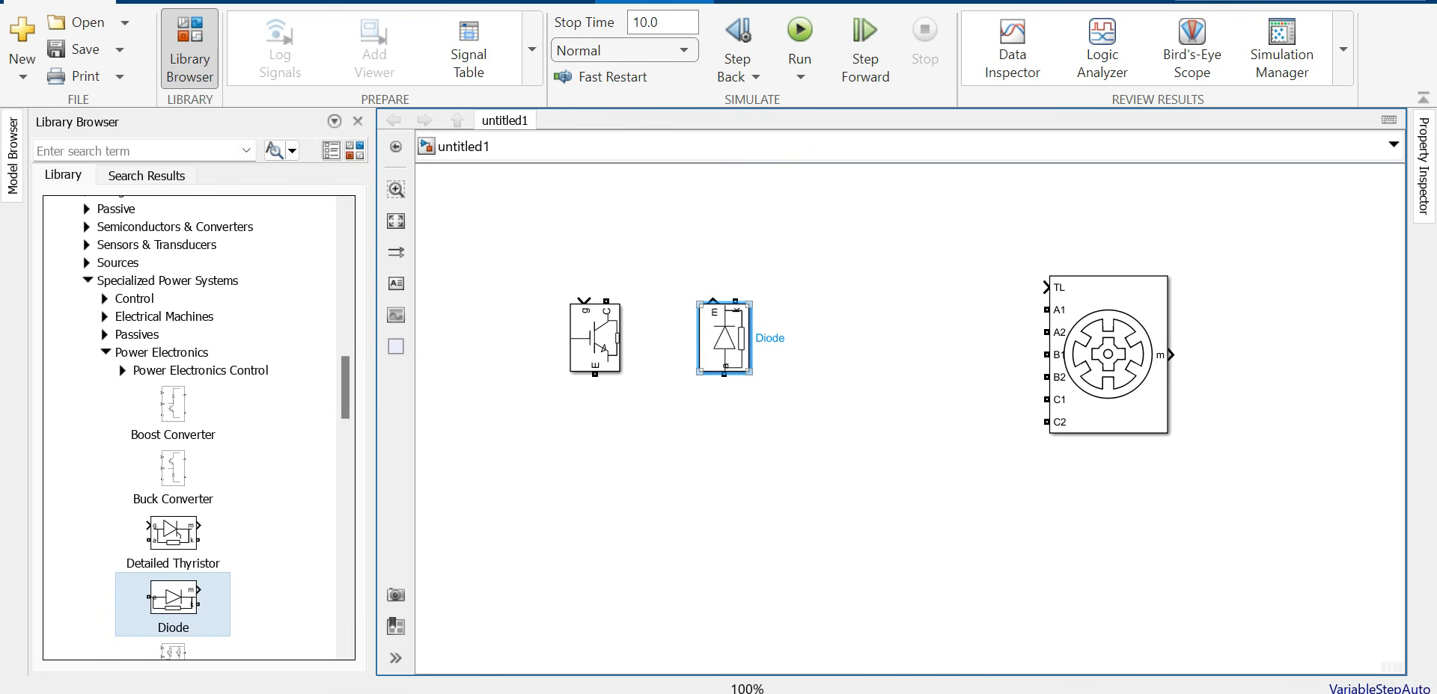
# Step: Give the Diode Ron 1e-3, snubber Rs 1000 and Cs inf, and hide its measurement port
pyautogui.doubleClick(724, 338)
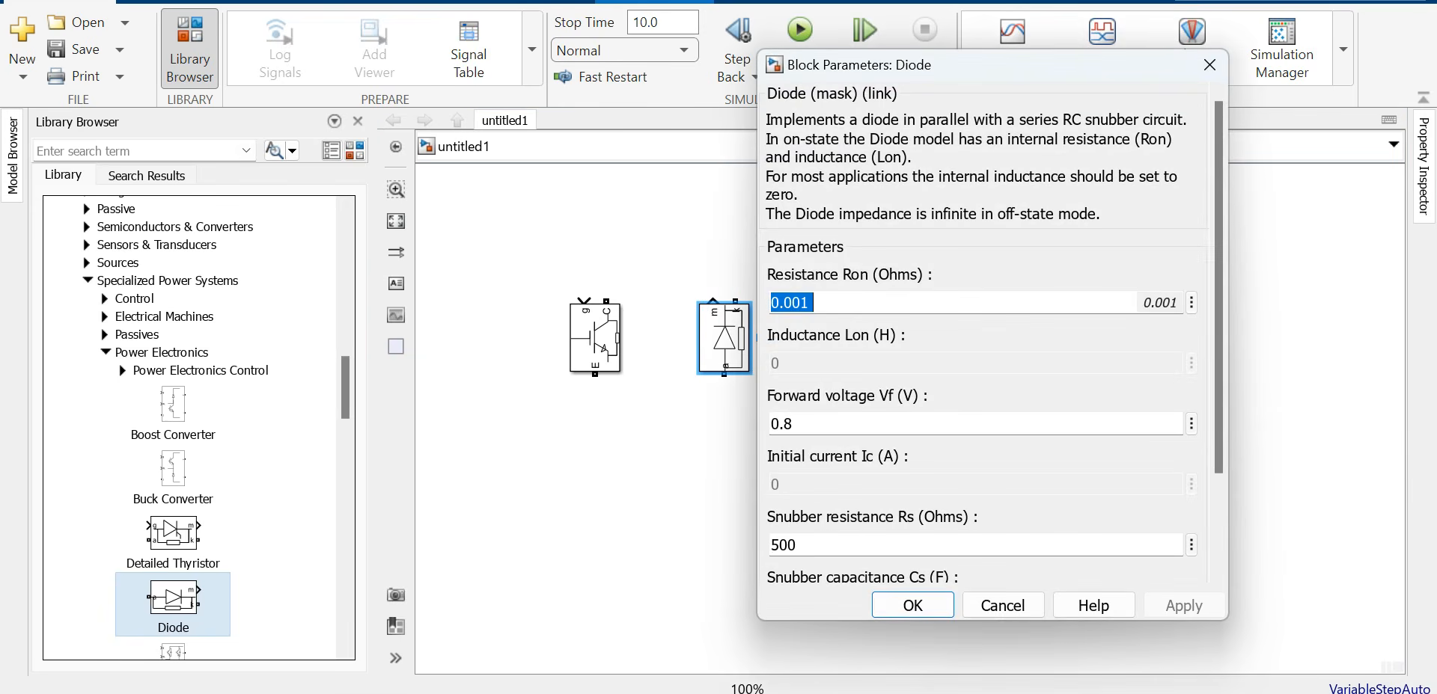
pyautogui.write('1e-3')
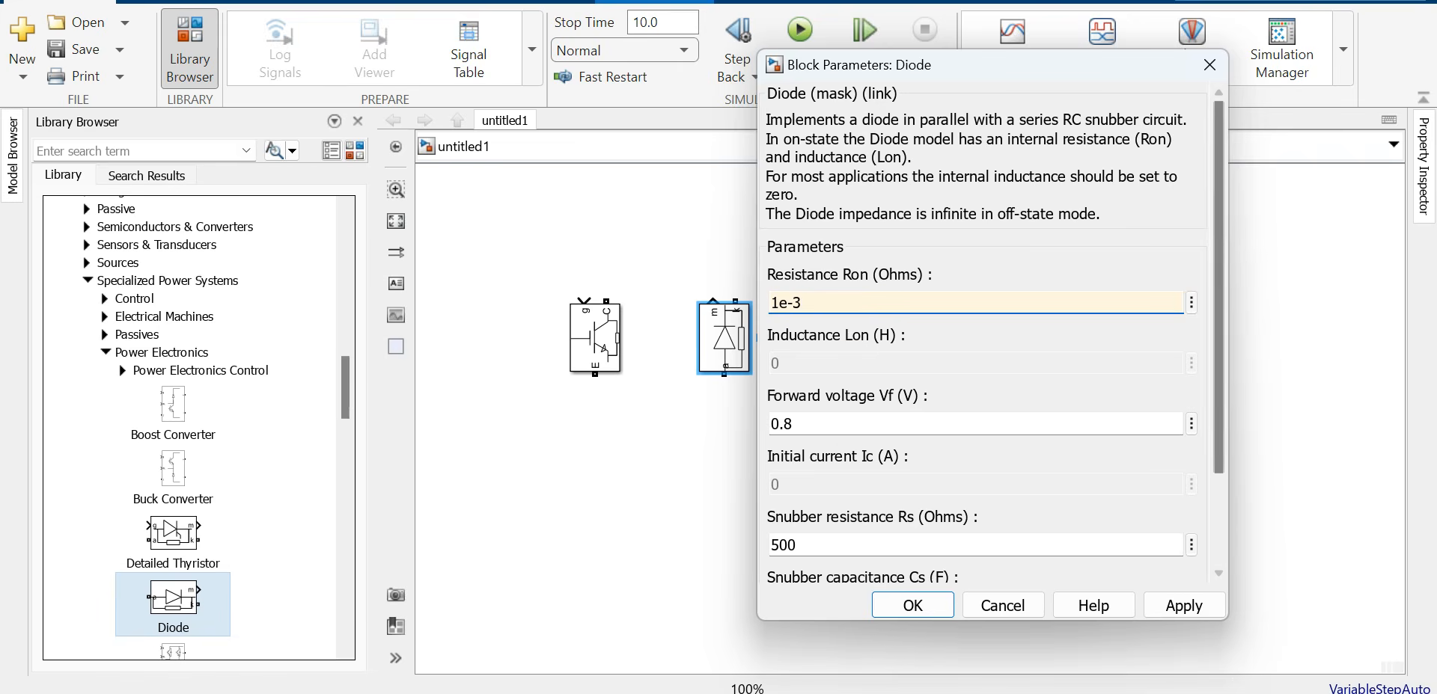
pyautogui.scroll(-3, 980, 336)
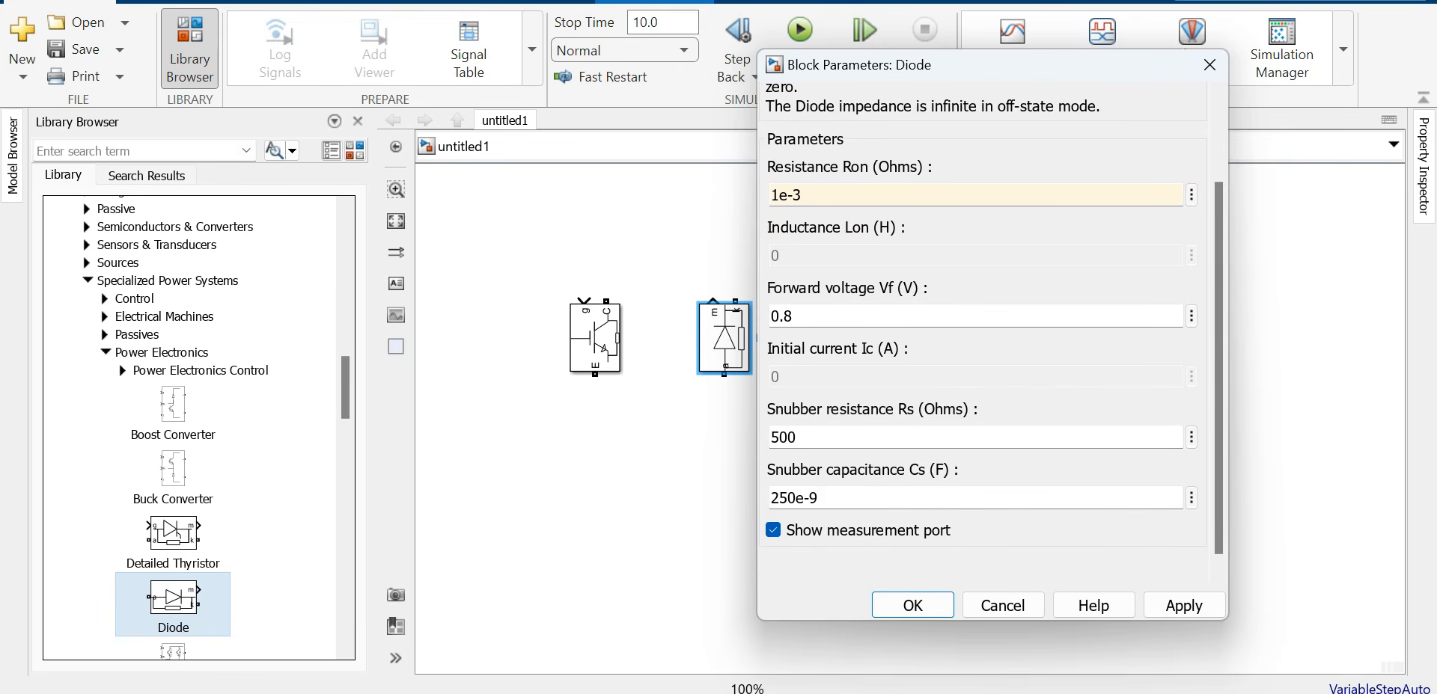
pyautogui.doubleClick(784, 438)
pyautogui.write('1000')
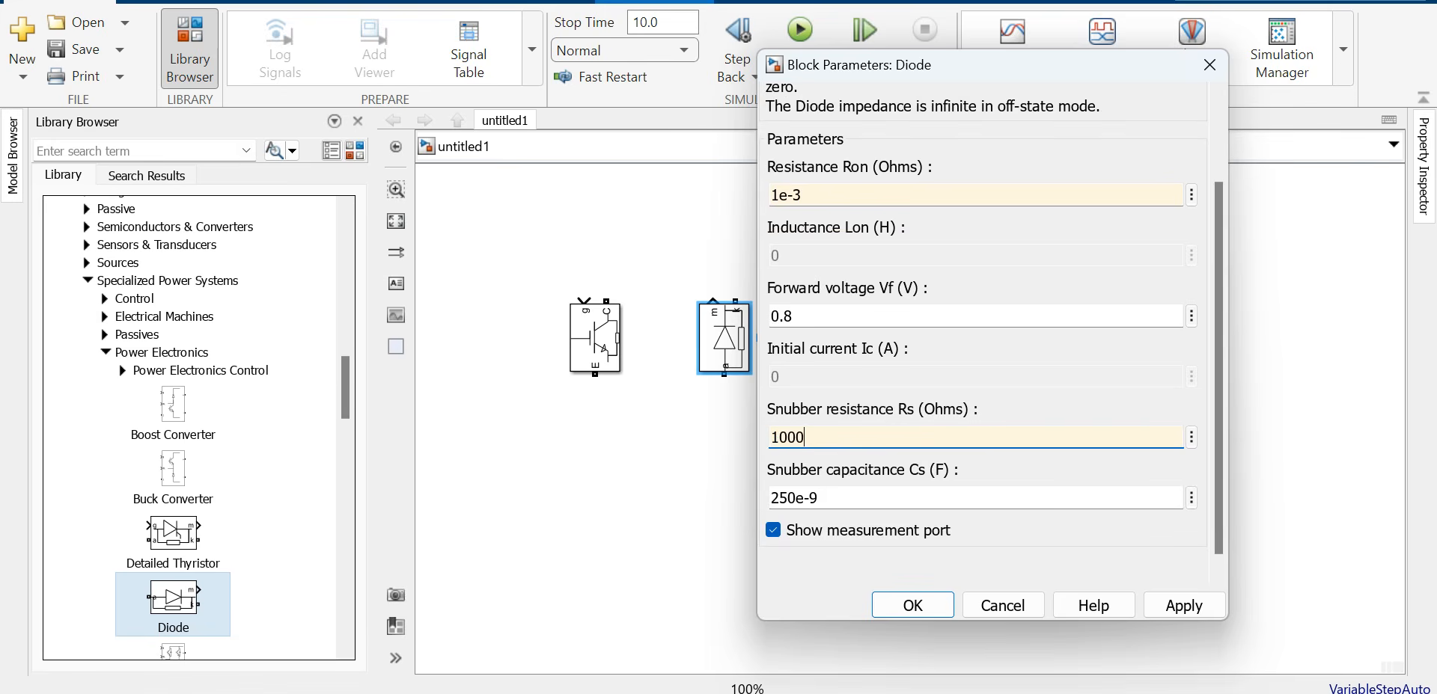
pyautogui.press('Tab')
pyautogui.write('inf')
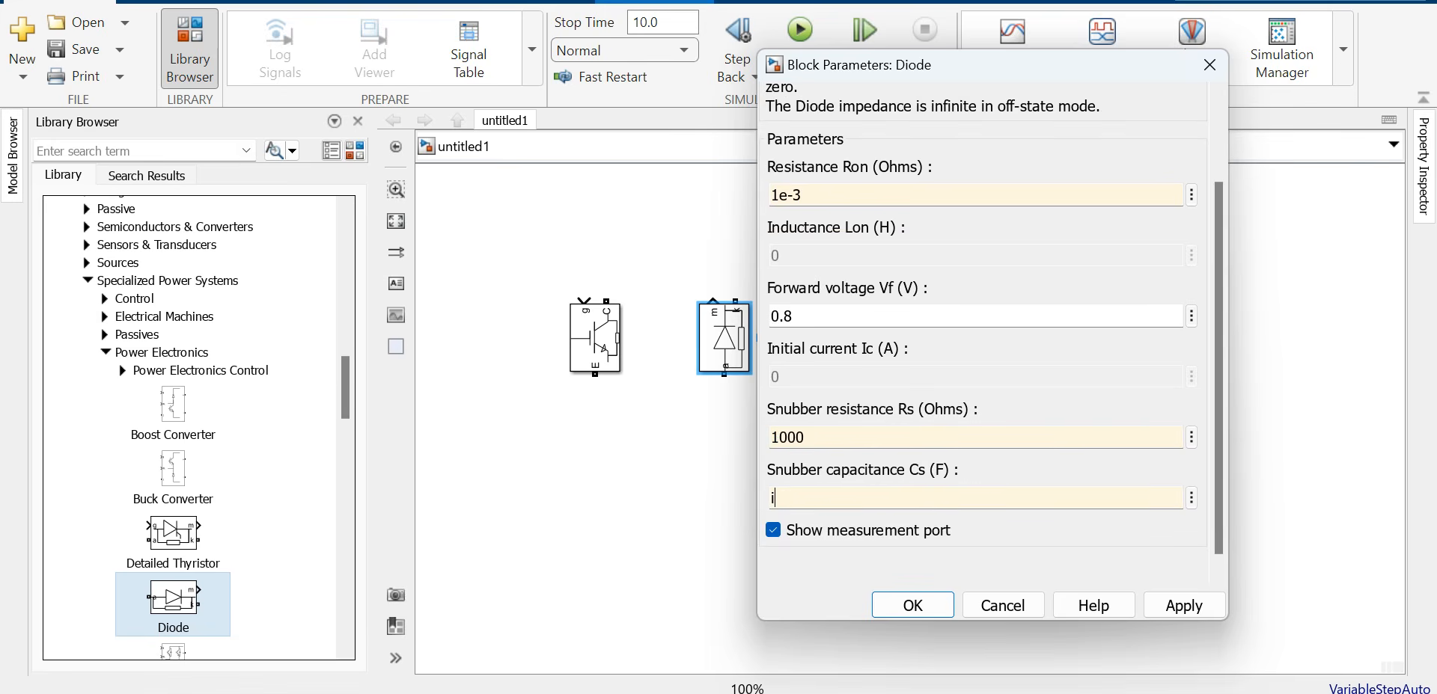
pyautogui.press('Down')
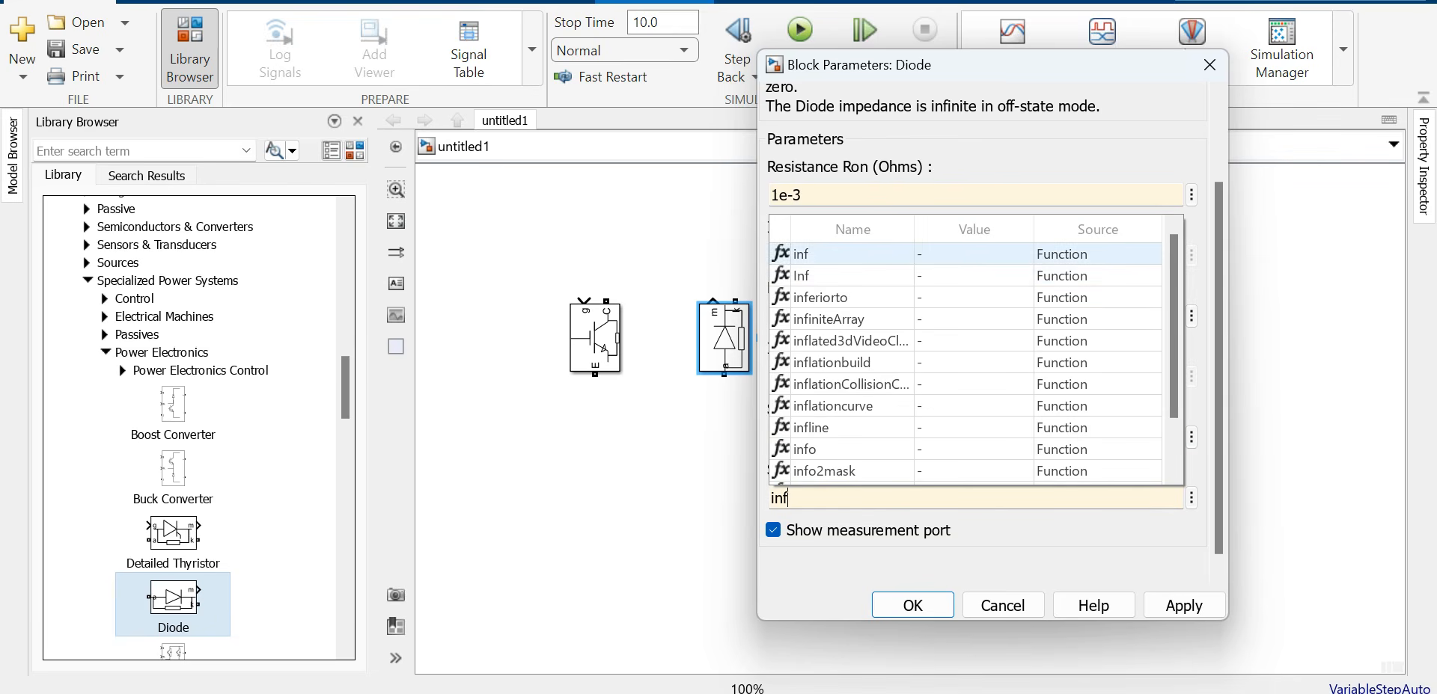
pyautogui.press('Up')
pyautogui.press('Return')
pyautogui.click(773, 531)
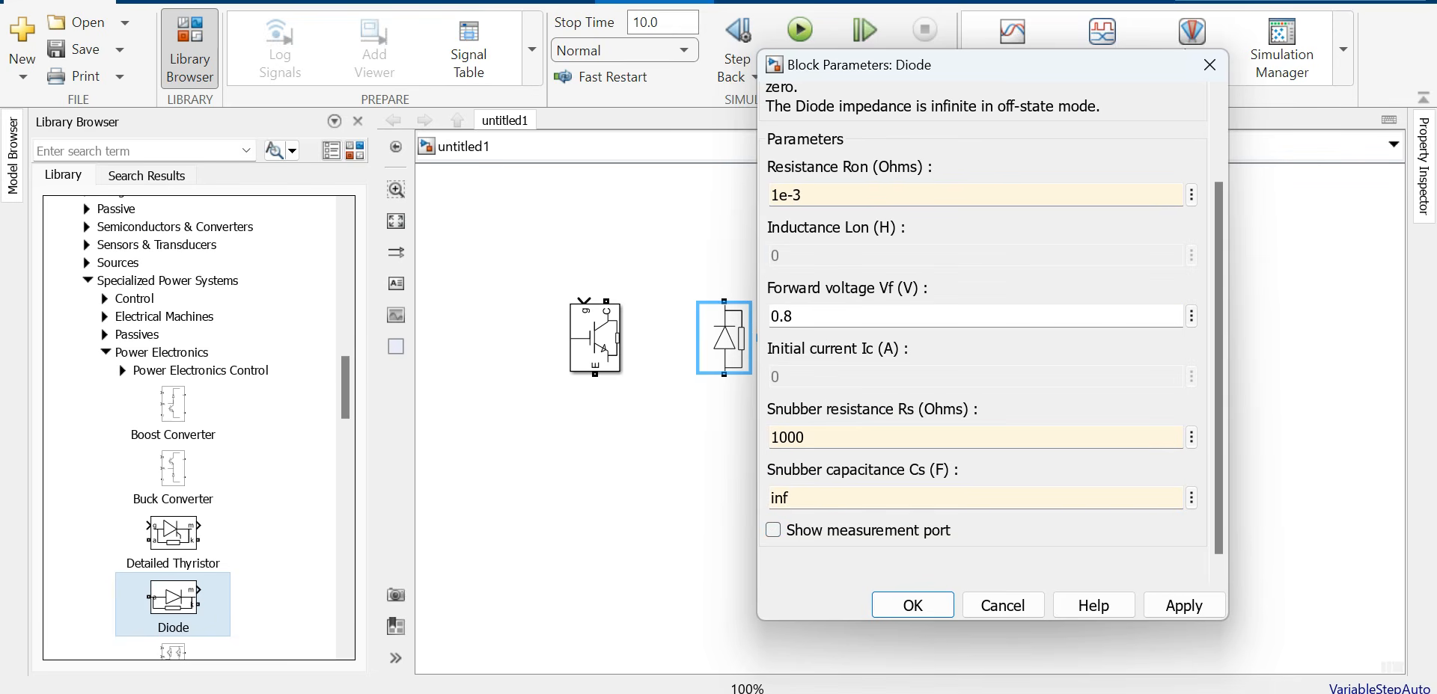
pyautogui.click(1183, 606)
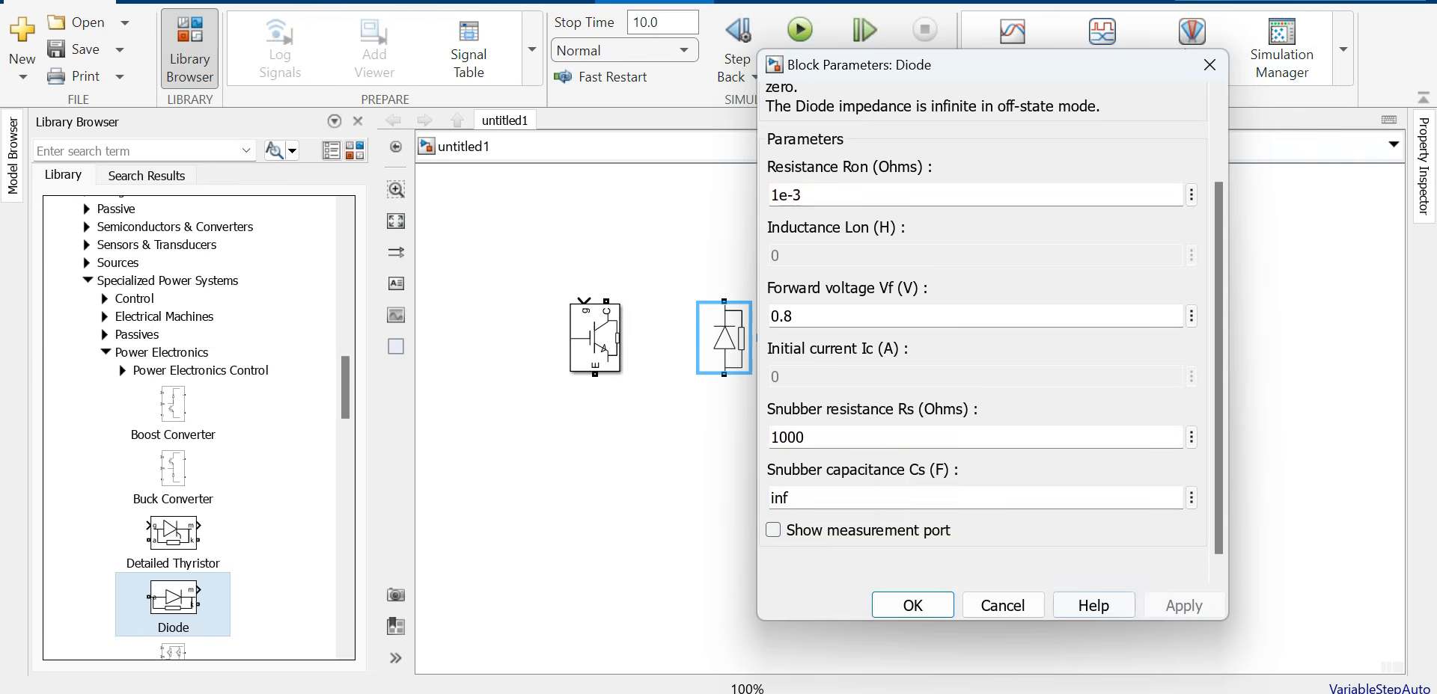
pyautogui.click(912, 606)
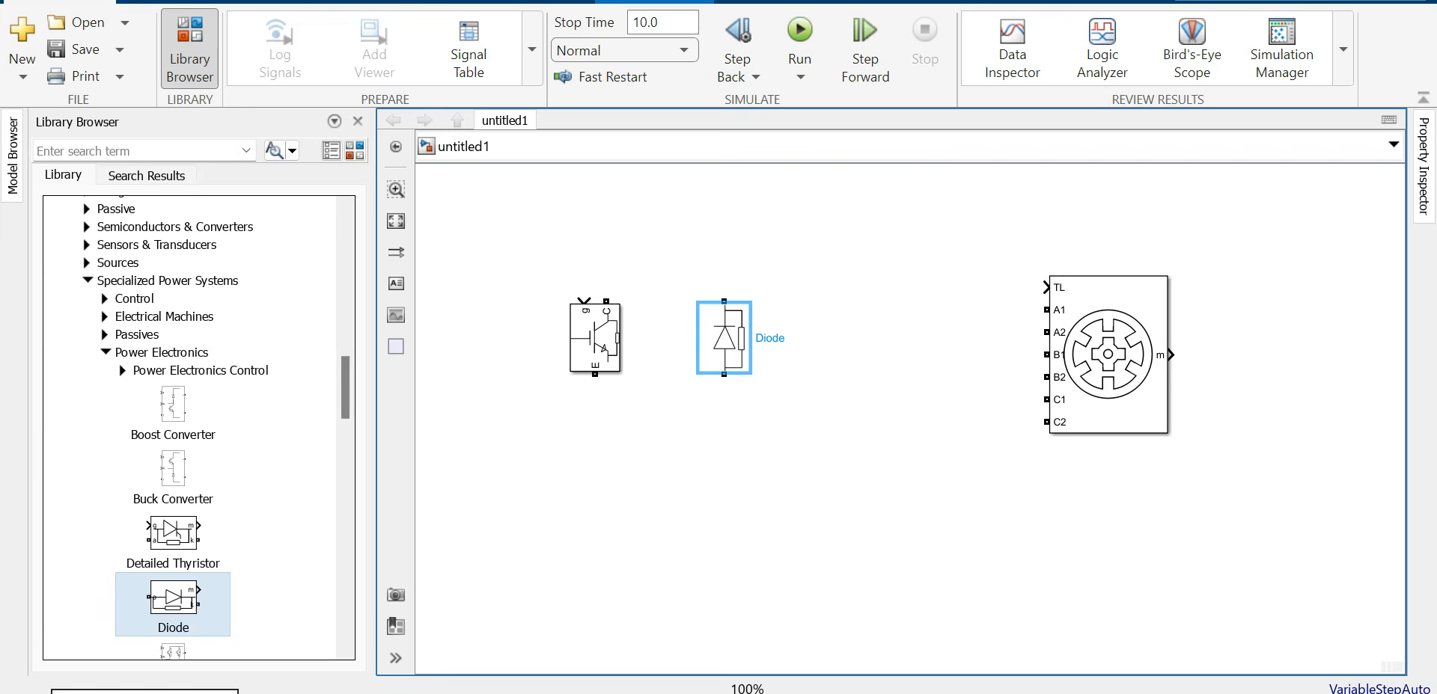
# Step: Add a second Diode and IGBT and wire them with the originals into an asymmetric bridge
pyautogui.moveTo(723, 338); pyautogui.dragTo(590, 525)
pyautogui.moveTo(595, 336); pyautogui.dragTo(713, 522)
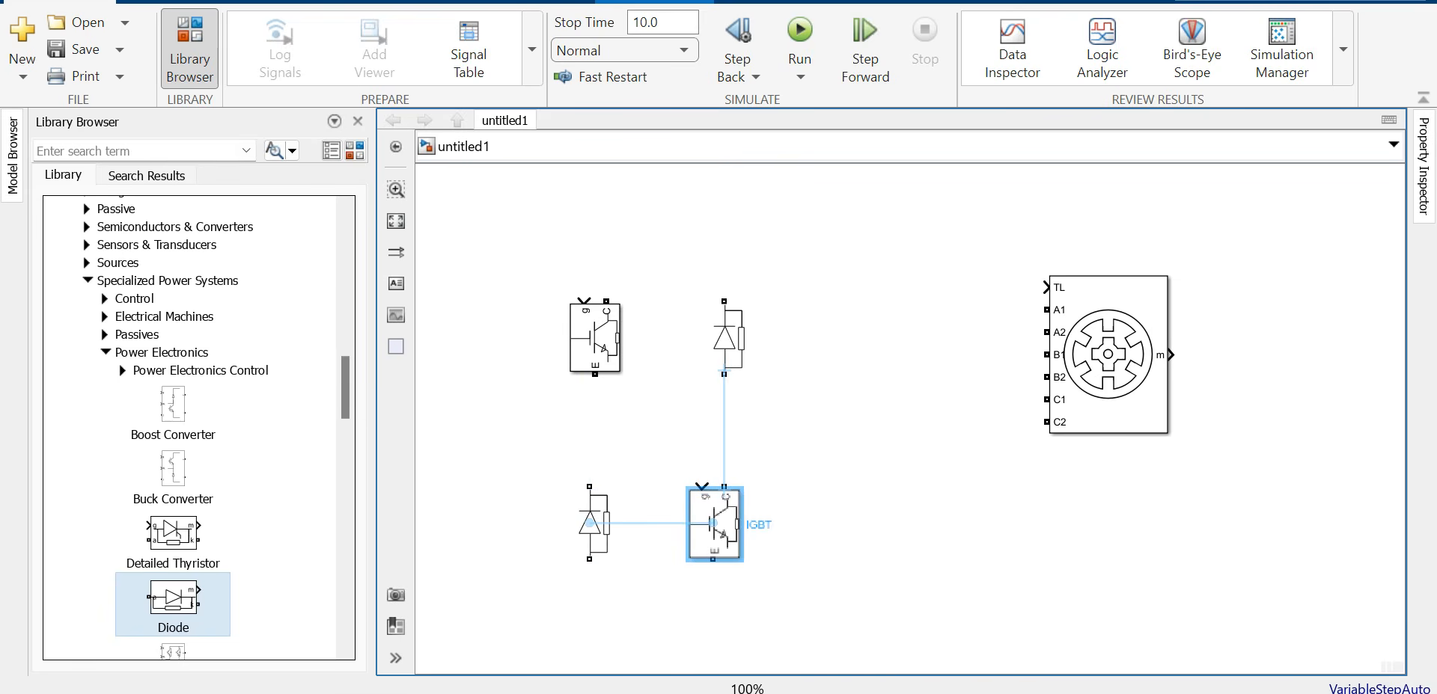
pyautogui.click(723, 430)
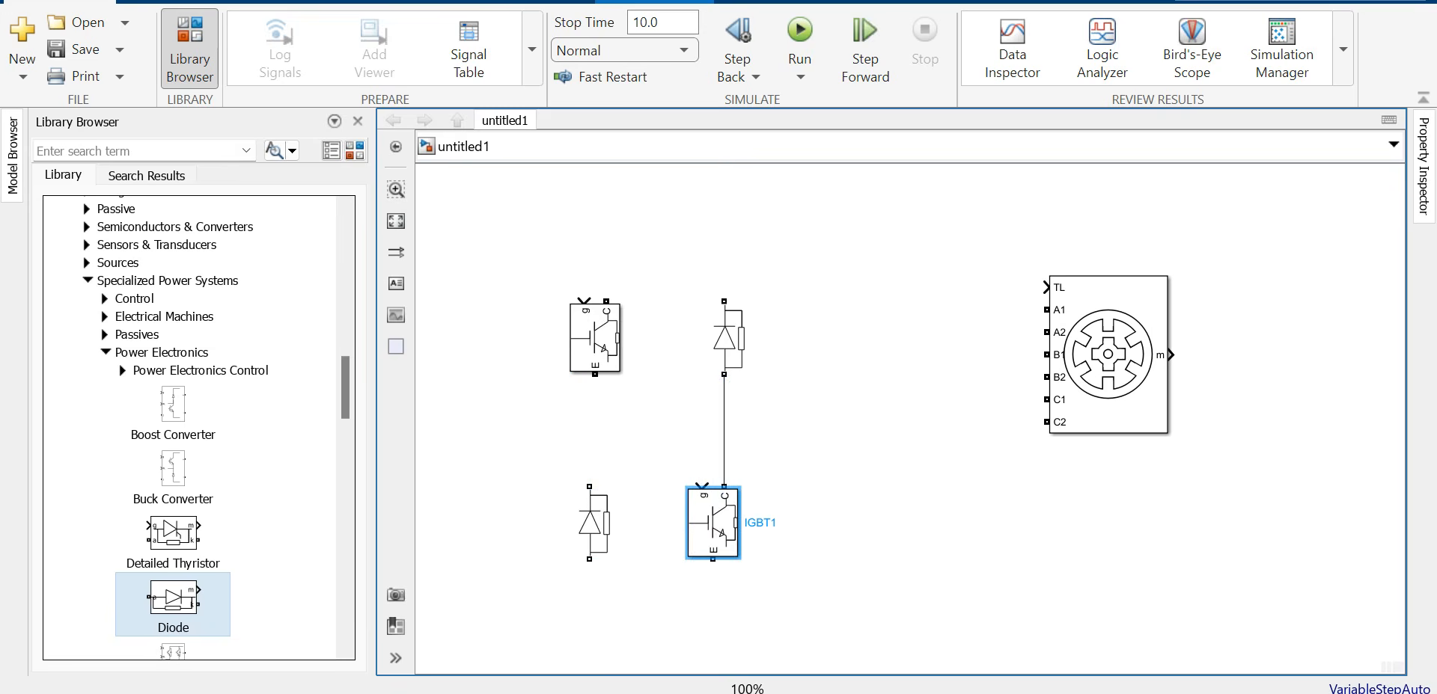
pyautogui.click(595, 374)
pyautogui.moveTo(595, 374); pyautogui.dragTo(590, 486)
pyautogui.moveTo(595, 338); pyautogui.dragTo(662, 220)
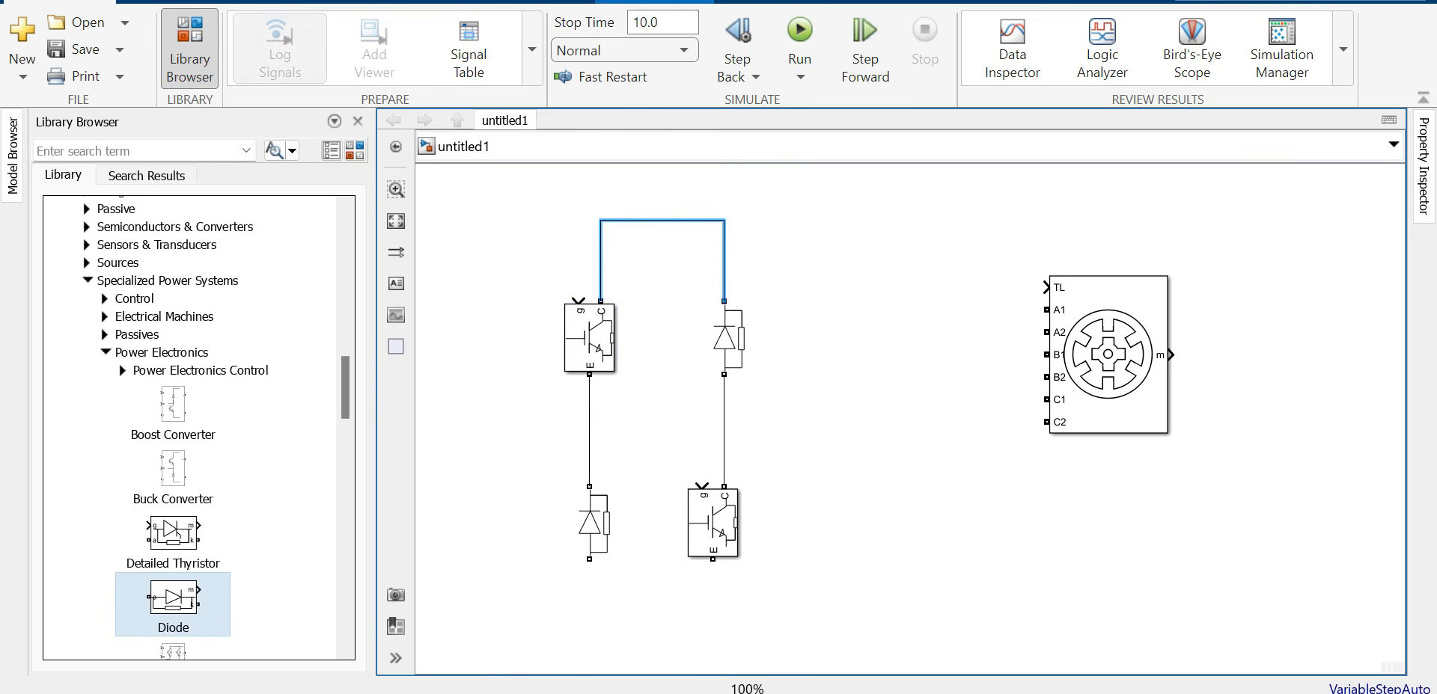
pyautogui.click(589, 560)
pyautogui.moveTo(588, 559); pyautogui.dragTo(651, 633)
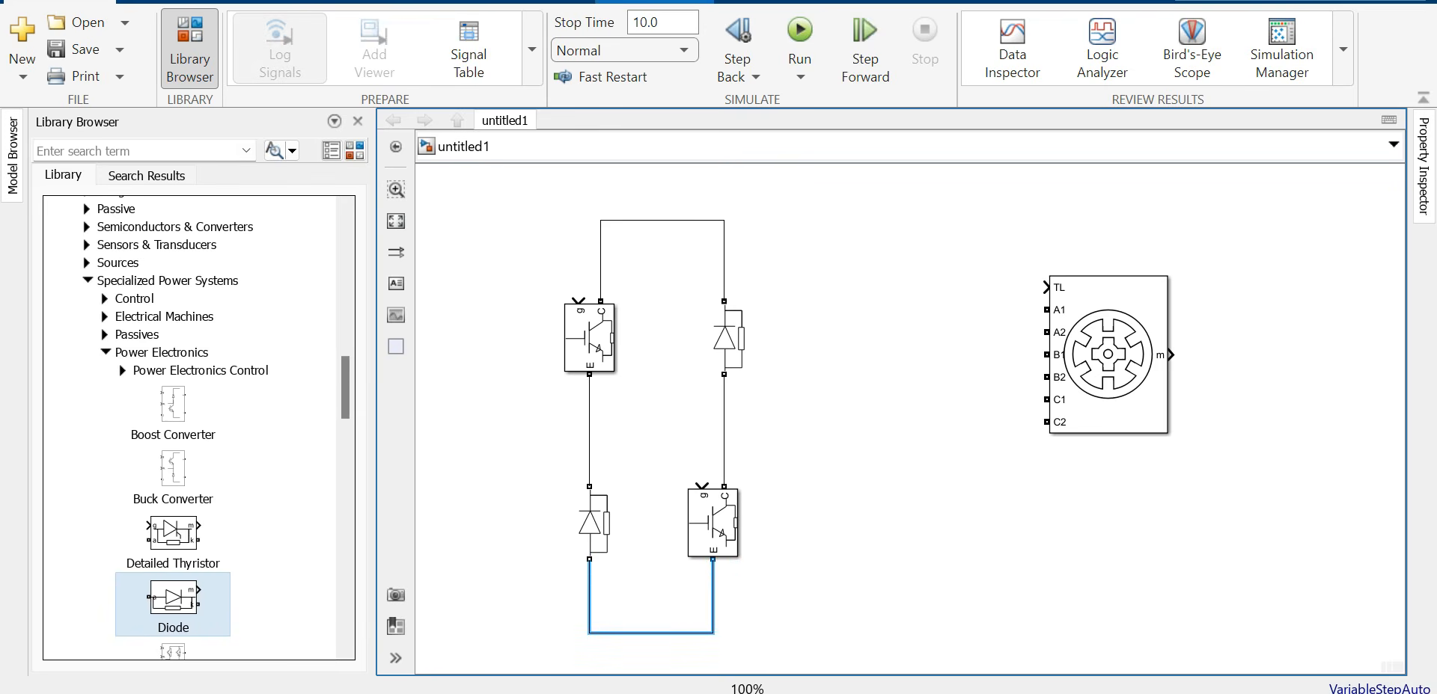
# Step: Run one gate line to both IGBTs and loose lines from the supply and leg-midpoint terminals
pyautogui.moveTo(577, 300); pyautogui.dragTo(483, 234)
pyautogui.moveTo(701, 486); pyautogui.dragTo(578, 233)
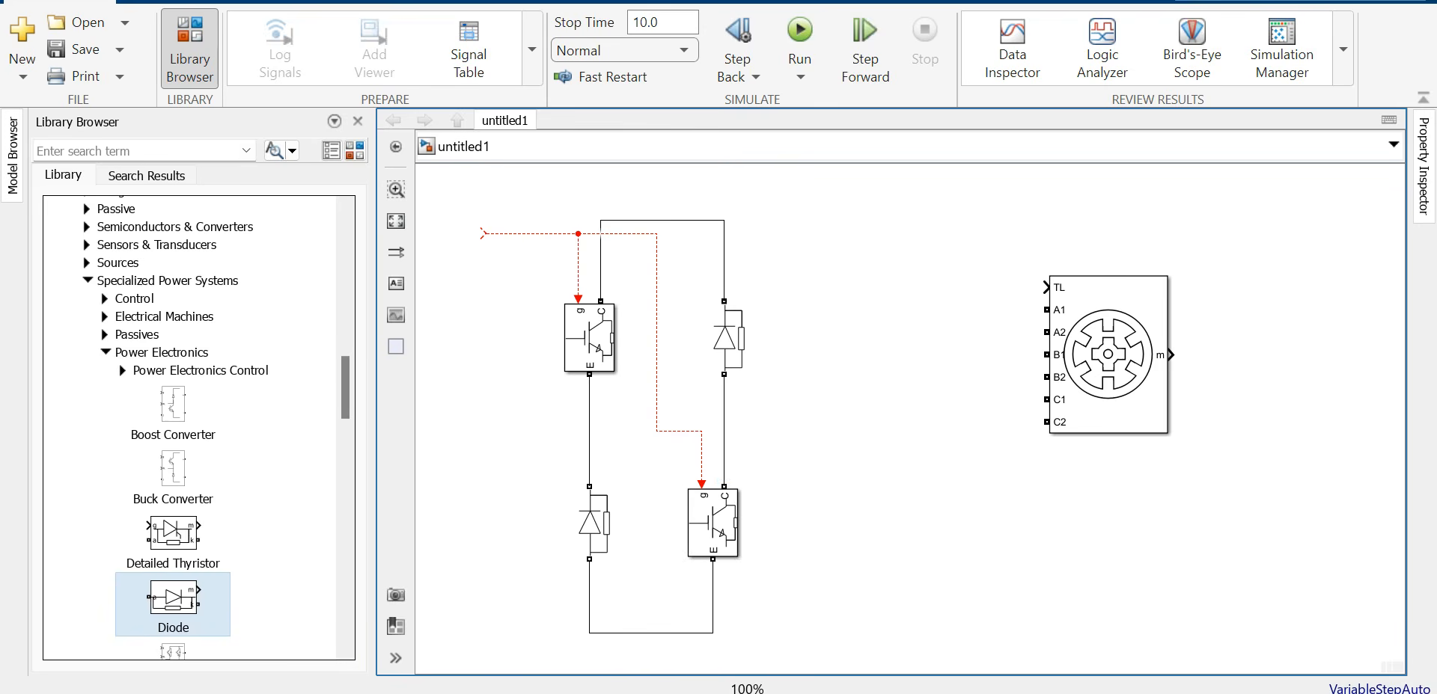
pyautogui.moveTo(600, 221); pyautogui.dragTo(497, 220)
pyautogui.moveTo(589, 632); pyautogui.dragTo(454, 631)
pyautogui.moveTo(589, 429); pyautogui.dragTo(626, 430)
pyautogui.moveTo(724, 419); pyautogui.dragTo(770, 419)
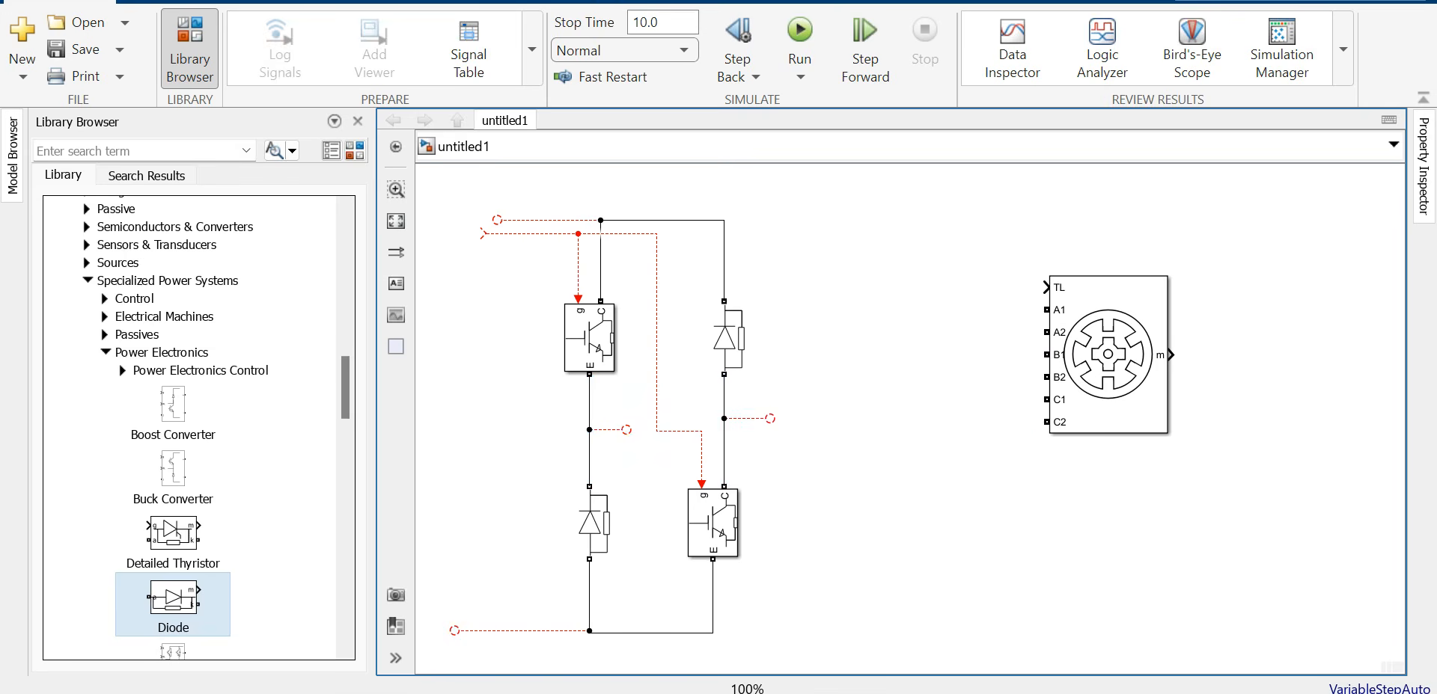
pyautogui.moveTo(440, 184); pyautogui.dragTo(792, 650)
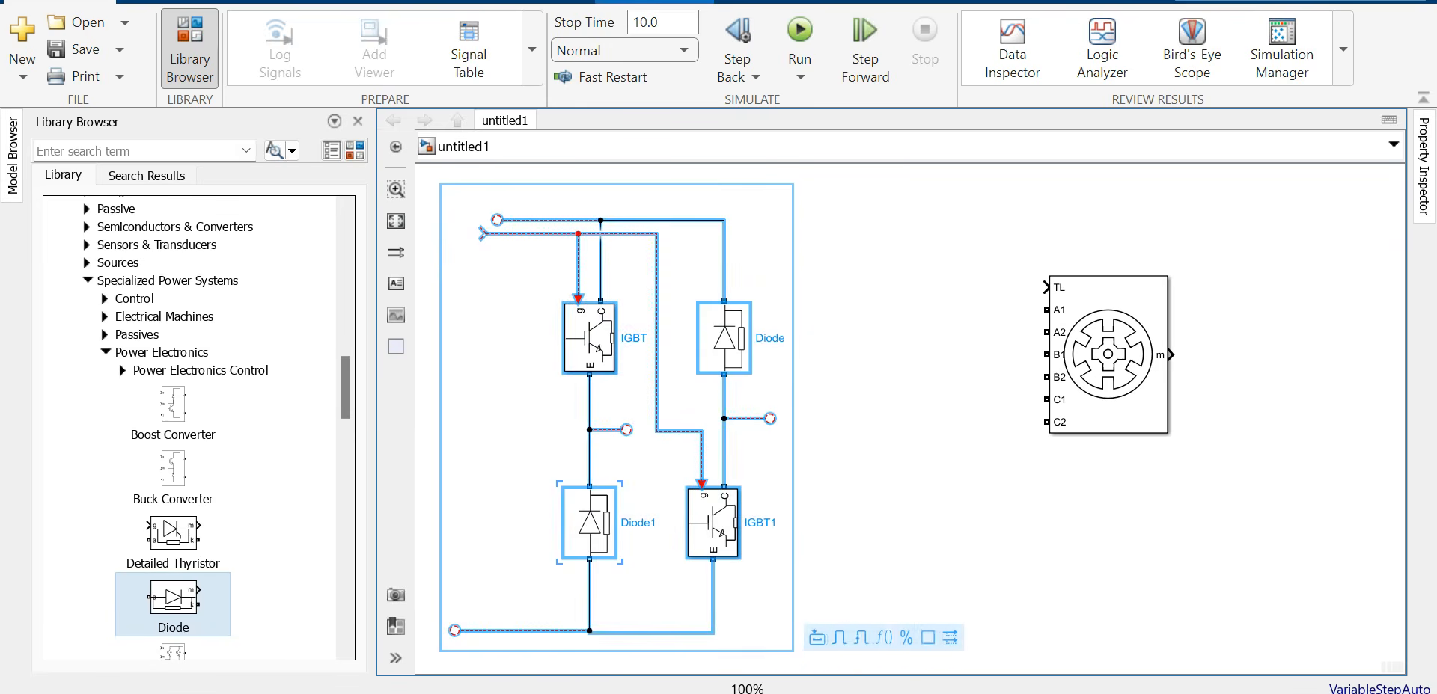
# Step: Group the selected converter circuit into a Subsystem and open it to tidy the gate inport
pyautogui.click(817, 640)
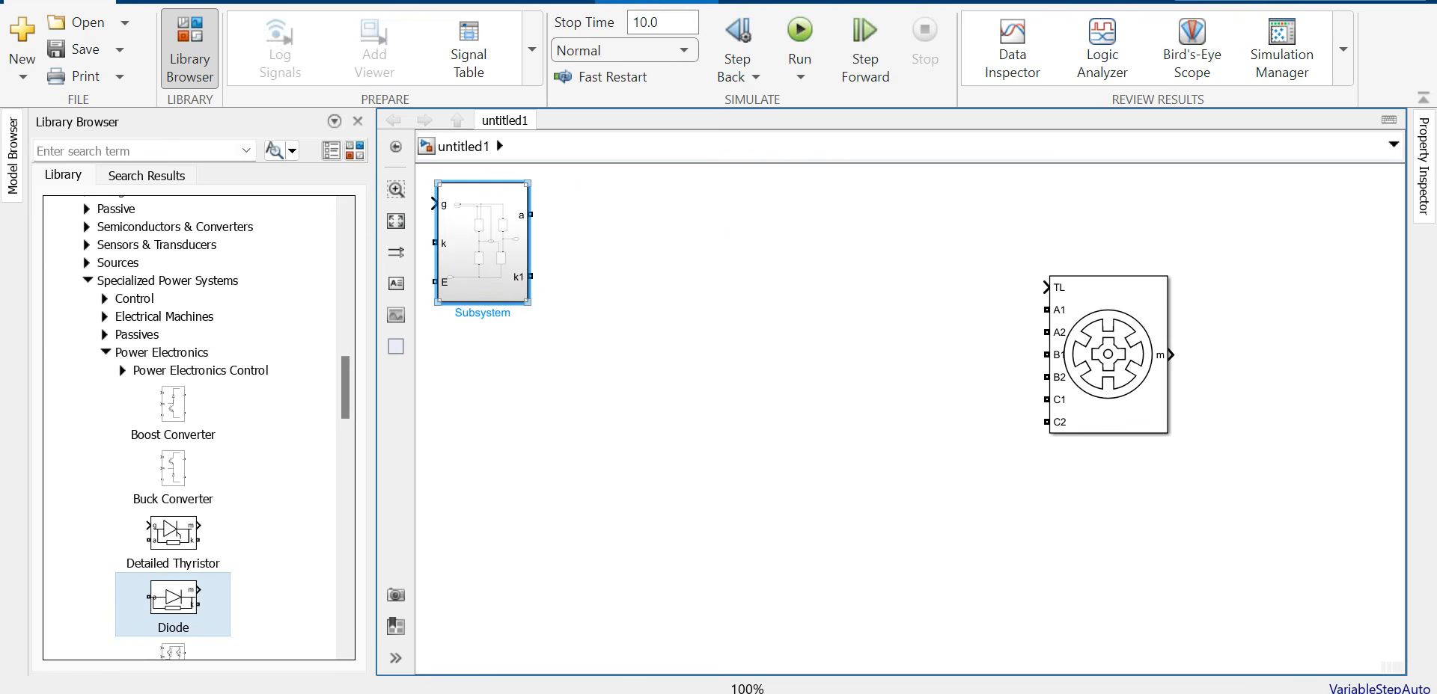
pyautogui.moveTo(483, 243); pyautogui.dragTo(679, 243)
pyautogui.click(696, 404)
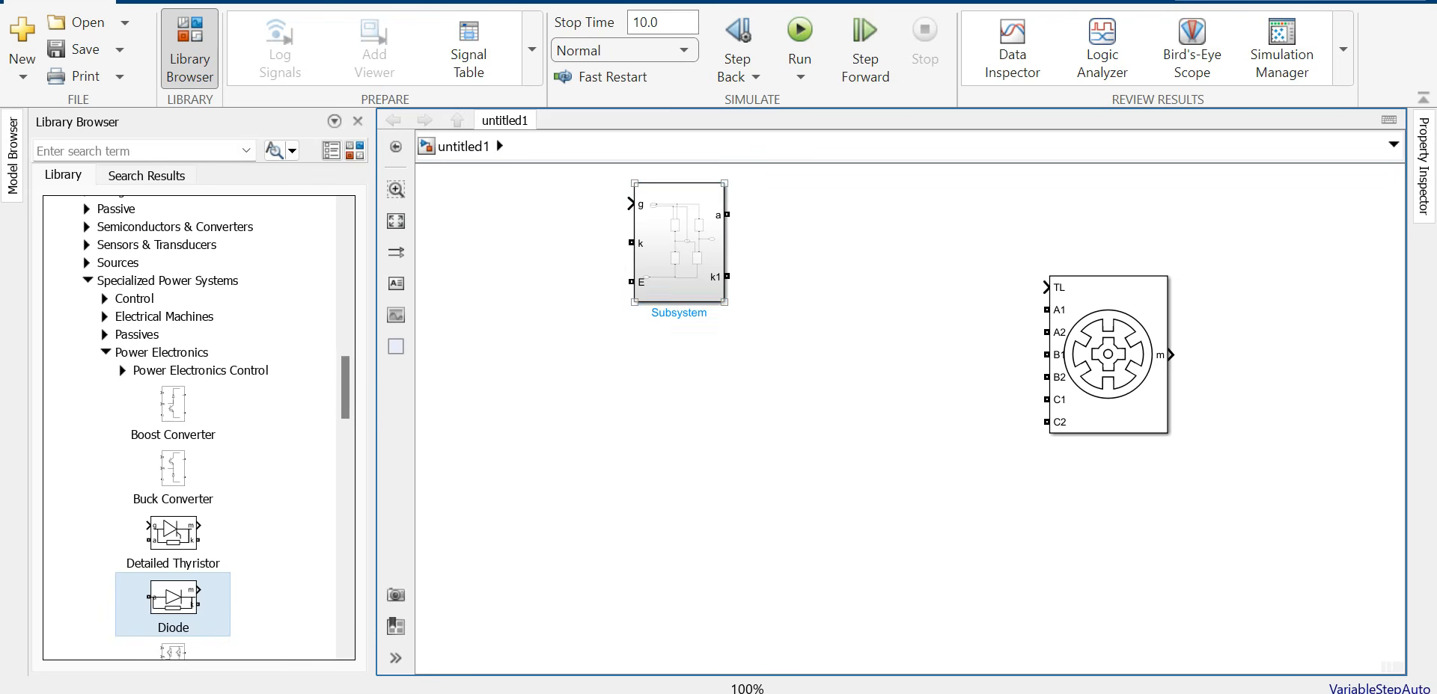
pyautogui.doubleClick(679, 242)
pyautogui.moveTo(764, 216); pyautogui.dragTo(747, 266)
# Step: Rename the subsystem's input ports to GATE, V+ and V-
pyautogui.doubleClick(746, 286)
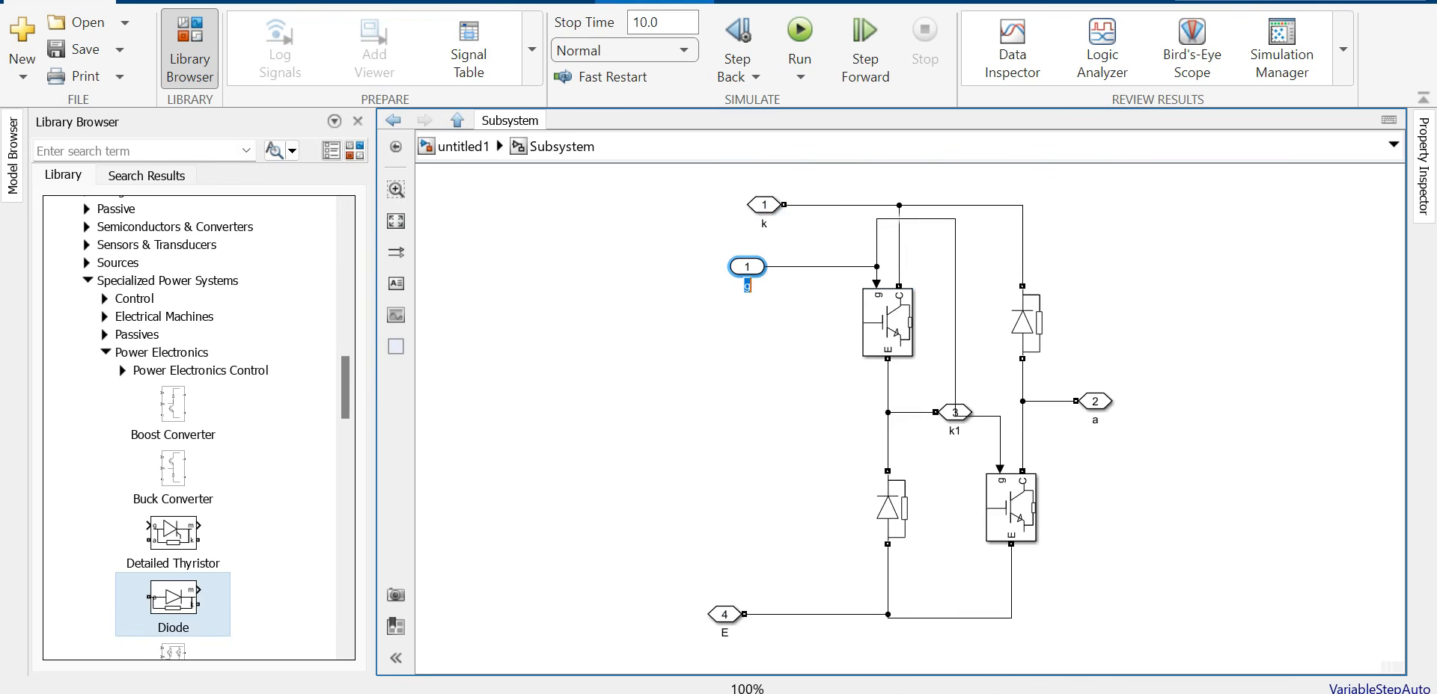
pyautogui.write('GATE')
pyautogui.doubleClick(764, 223)
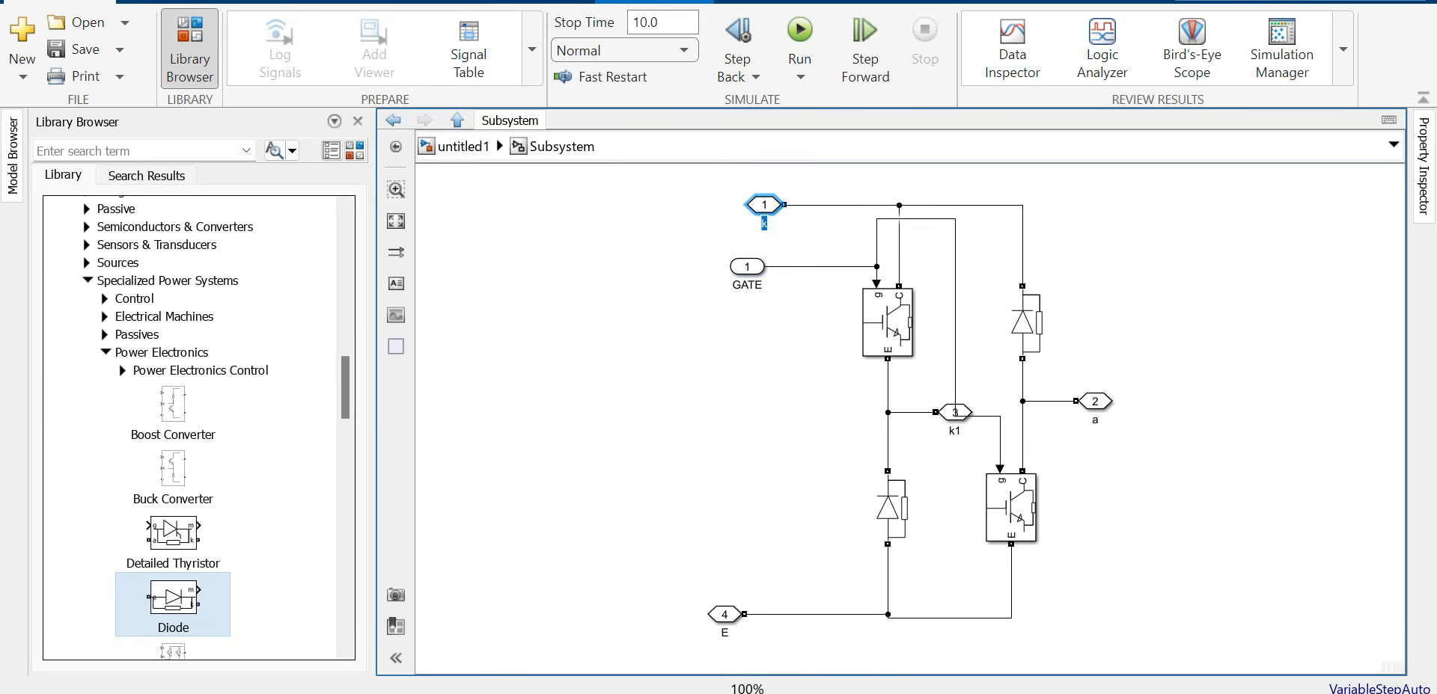
pyautogui.write('V+')
pyautogui.doubleClick(725, 633)
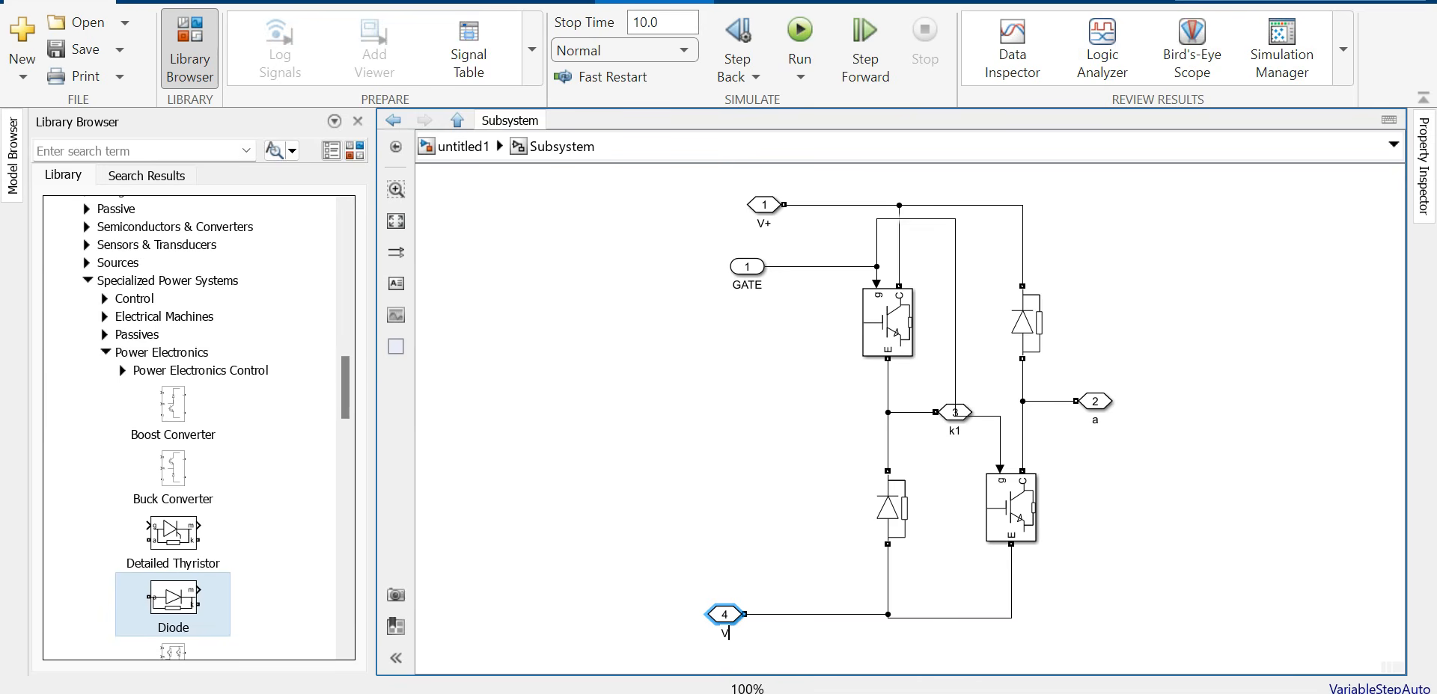
pyautogui.click(806, 523)
# Step: Name the midpoint outputs A1 and A2, then shrink the Subsystem block at top level
pyautogui.click(955, 412)
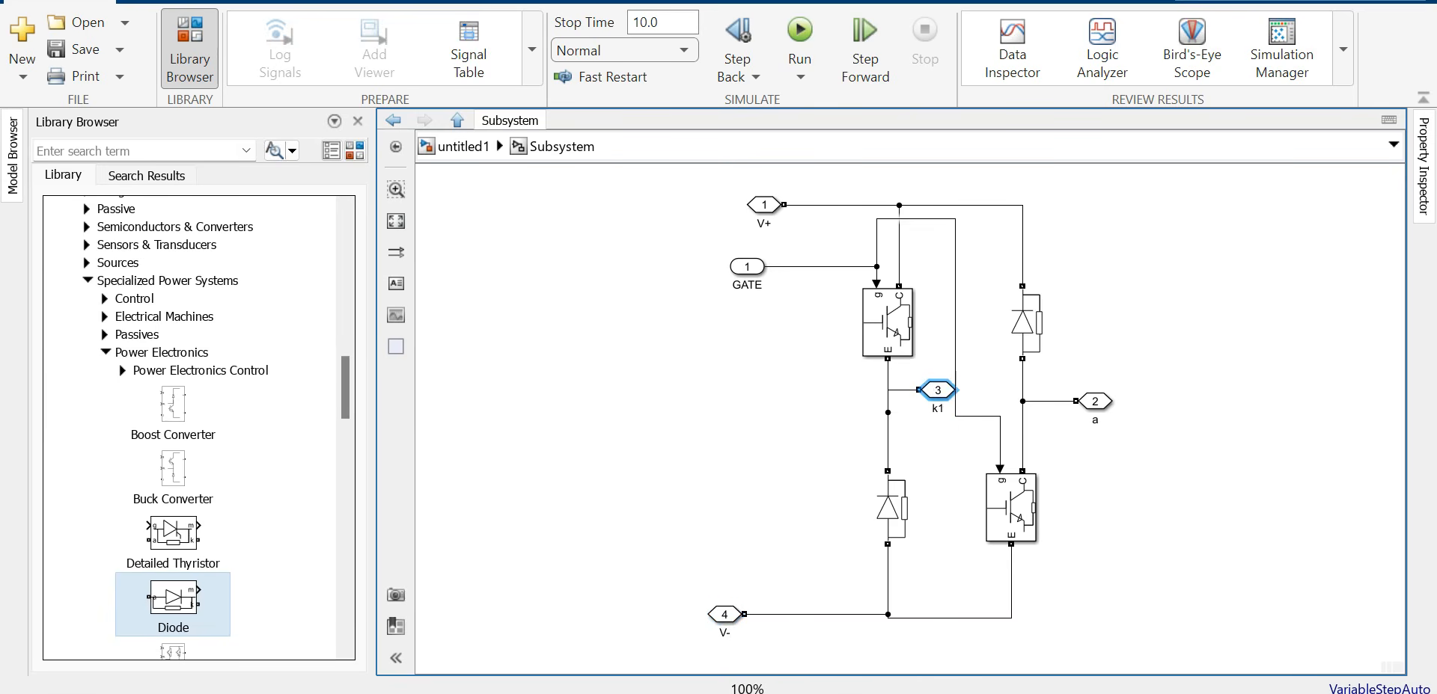
pyautogui.moveTo(954, 413); pyautogui.dragTo(955, 441)
pyautogui.doubleClick(954, 460)
pyautogui.write('A1')
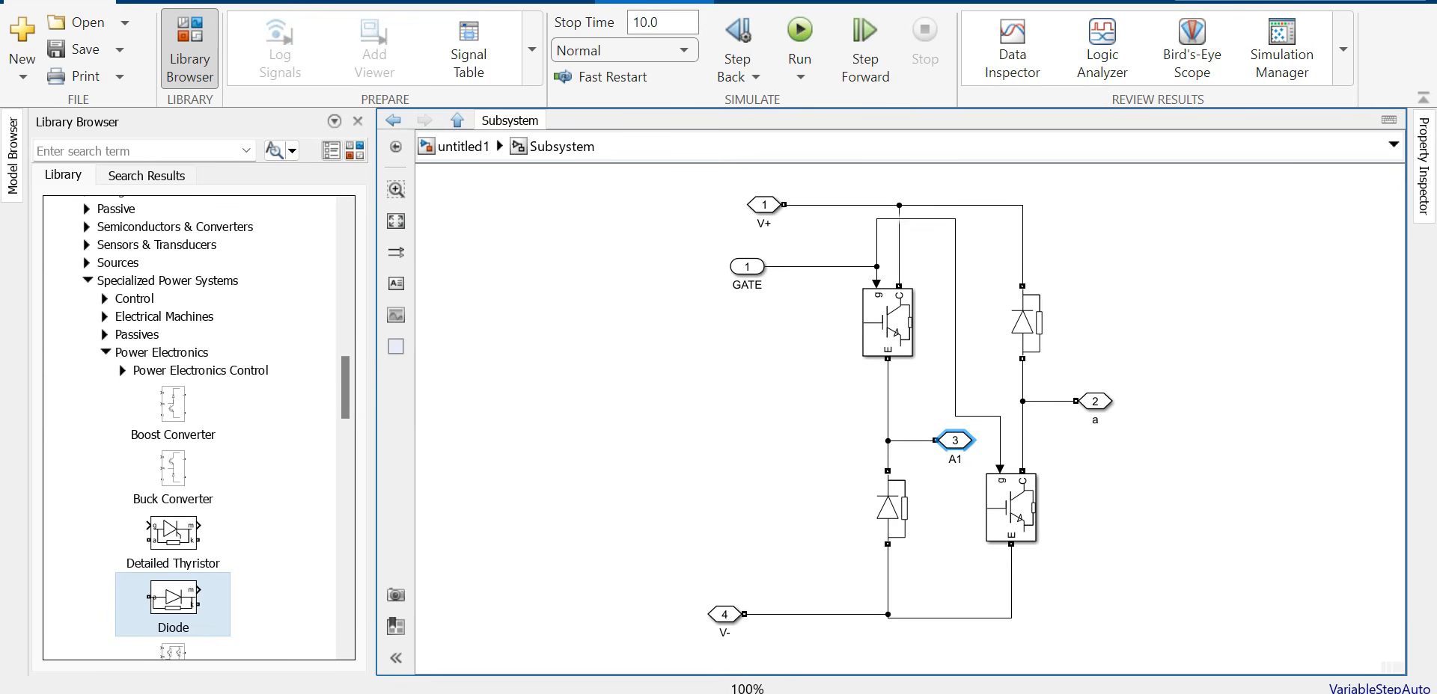
pyautogui.click(1098, 421)
pyautogui.doubleClick(1095, 421)
pyautogui.write('A2')
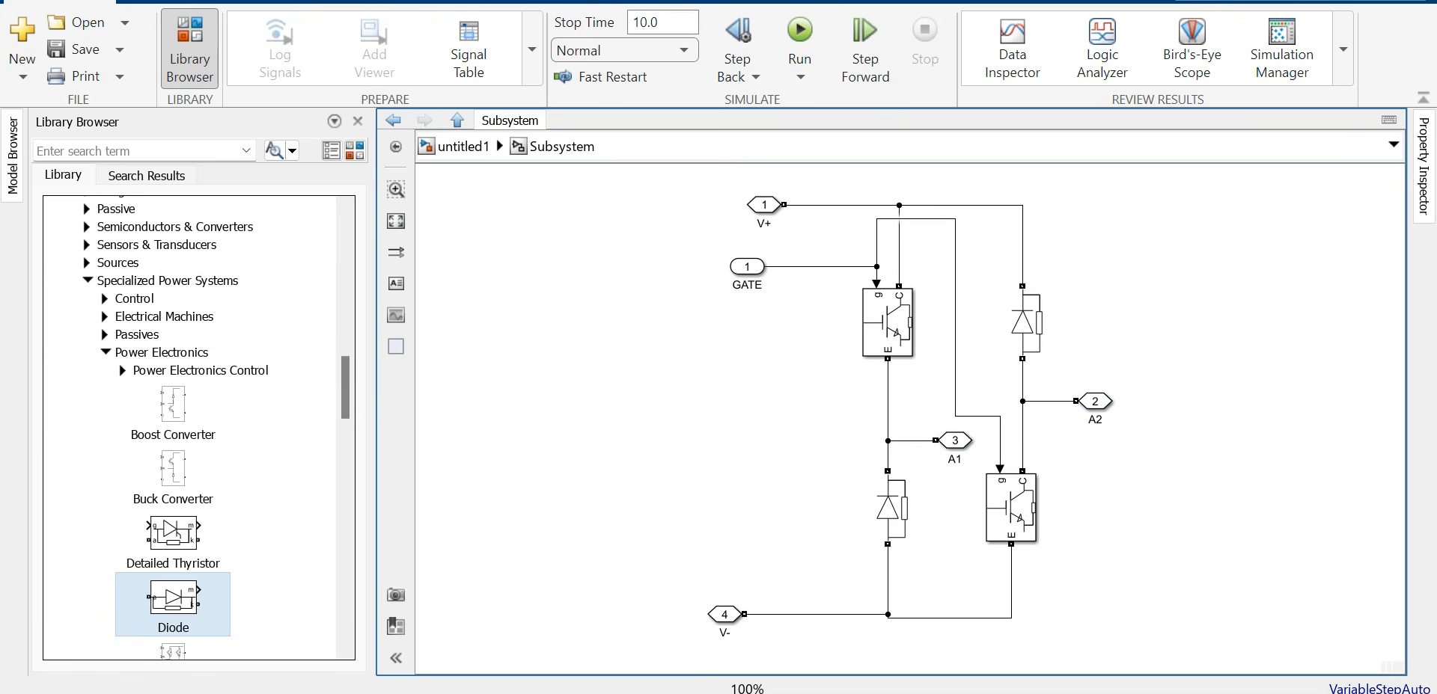
pyautogui.click(463, 146)
pyautogui.moveTo(726, 303); pyautogui.dragTo(714, 281)
# Step: Turn off the Subsystem's content preview and place the A1 port above A2
pyautogui.rightClick(676, 238)
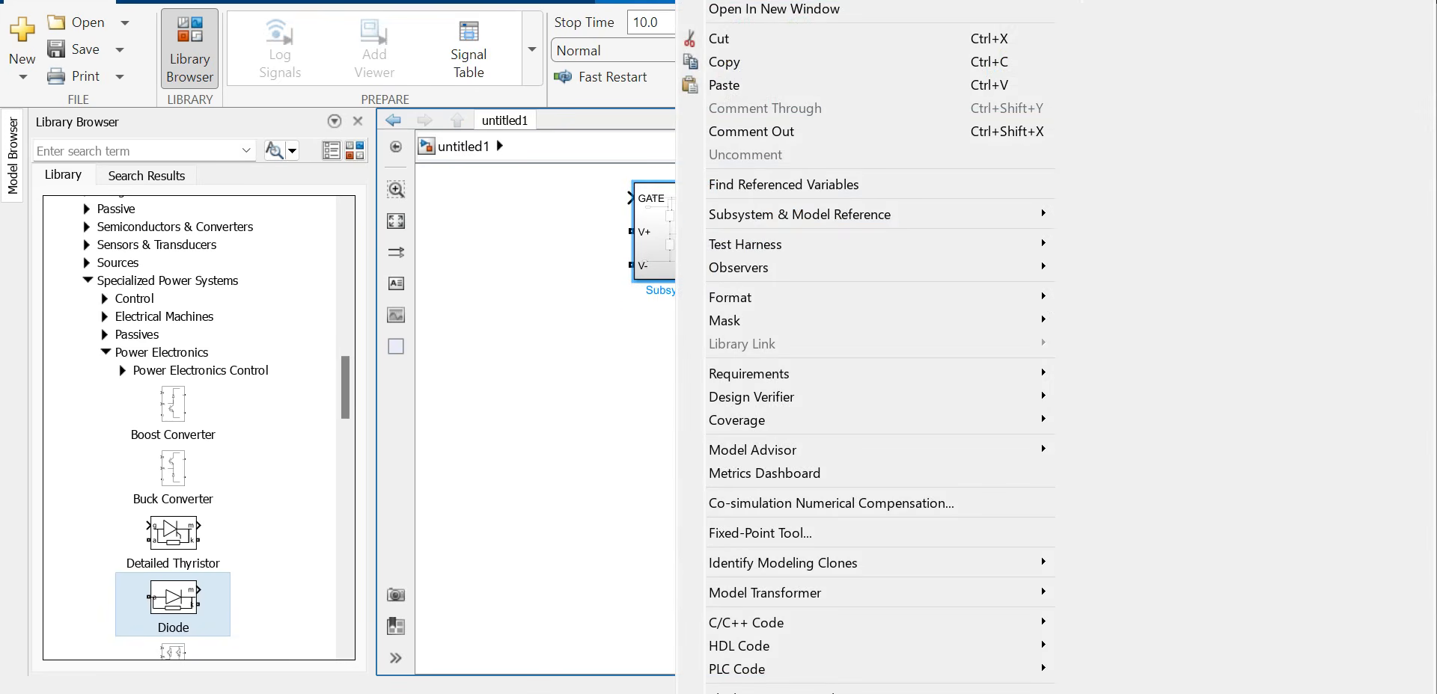
pyautogui.moveTo(748, 297)
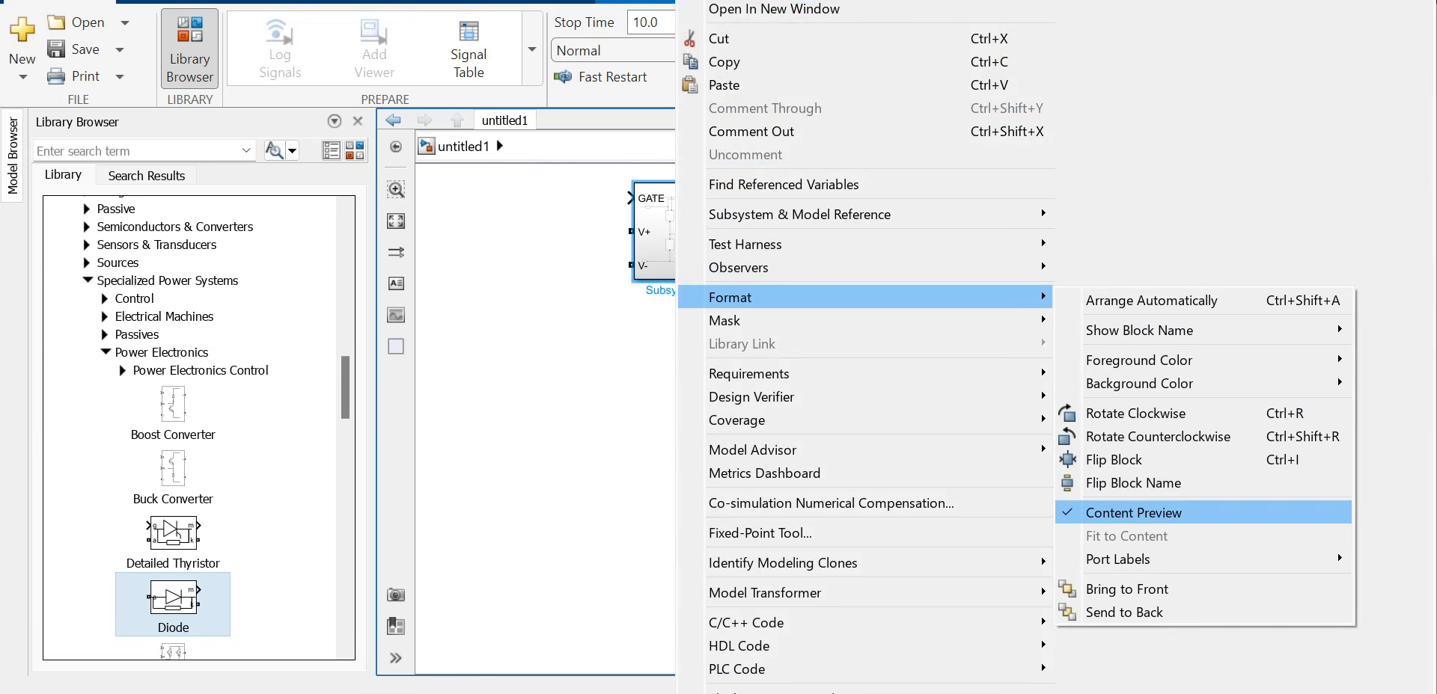
pyautogui.click(1134, 512)
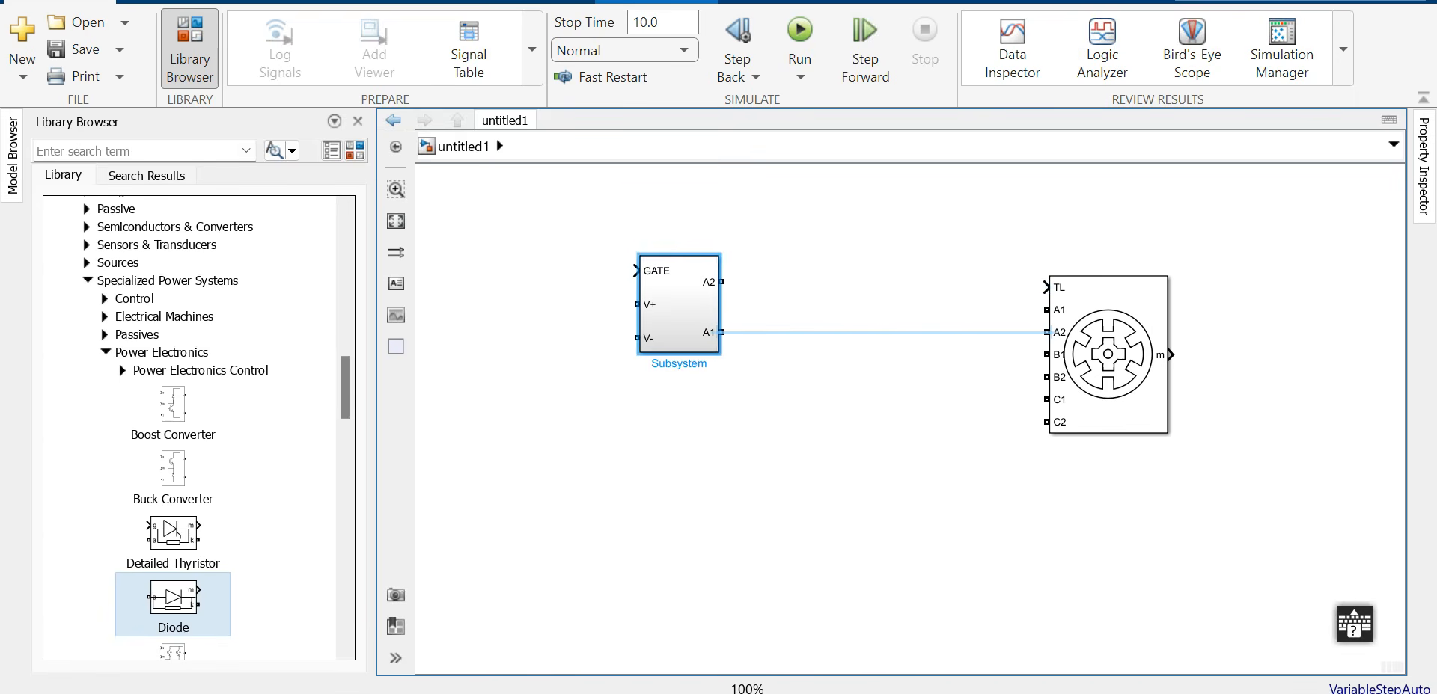
pyautogui.click(723, 332)
pyautogui.moveTo(722, 332); pyautogui.dragTo(722, 282)
pyautogui.click(839, 322)
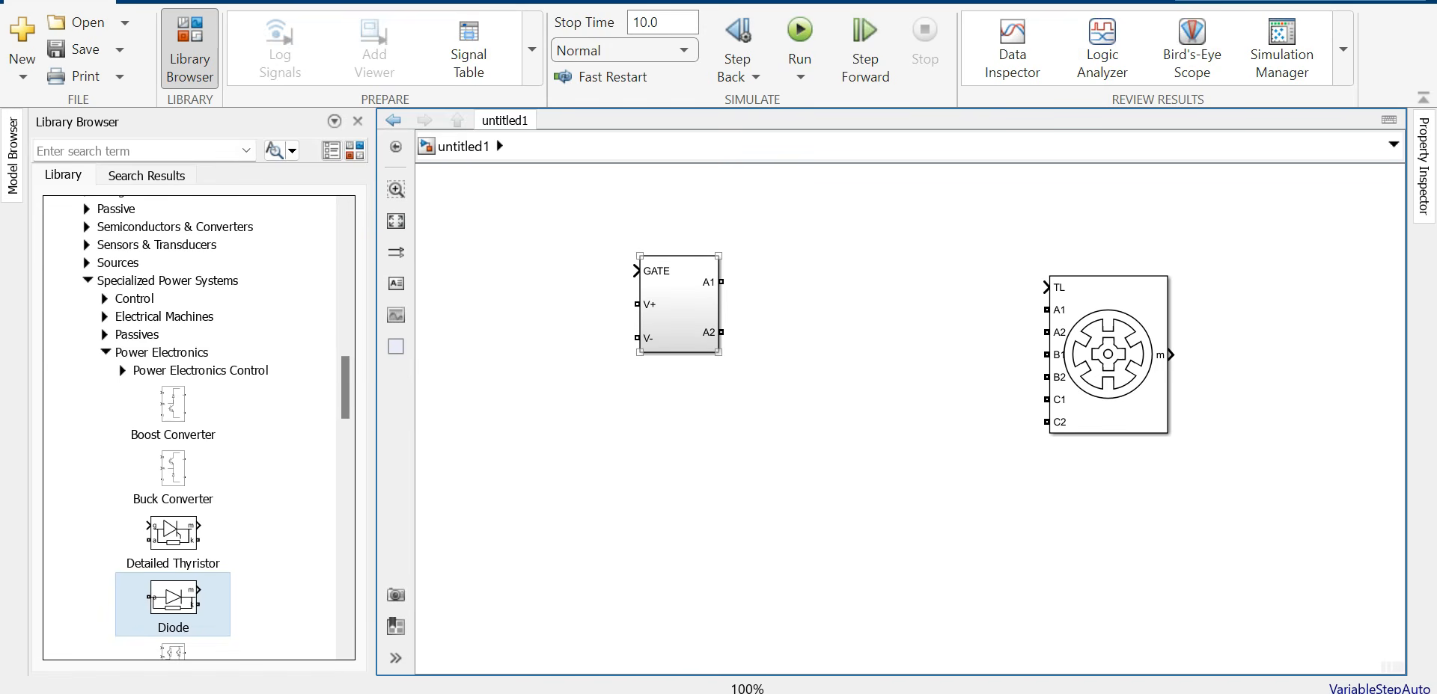
# Step: Copy the Subsystem below and rename the copy's outputs to B1 and B2
pyautogui.moveTo(679, 303); pyautogui.dragTo(679, 421)
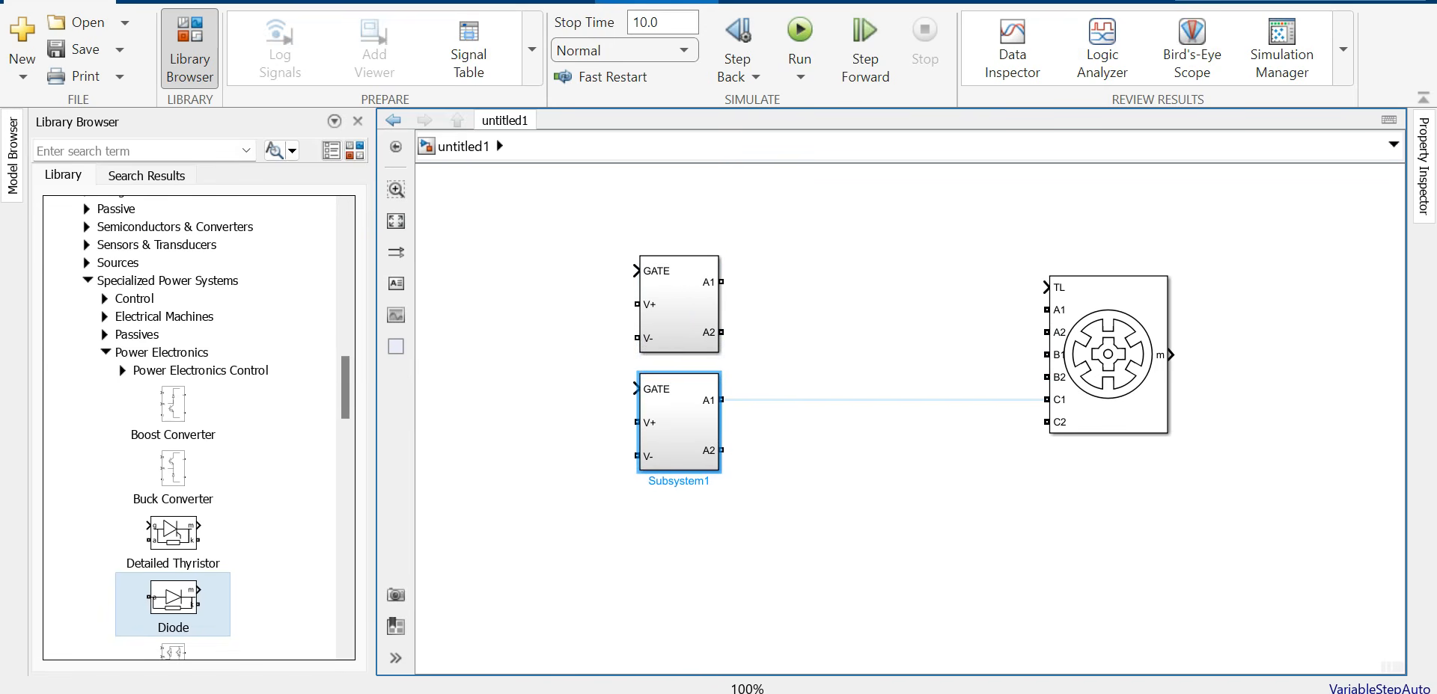
pyautogui.doubleClick(679, 422)
pyautogui.doubleClick(953, 459)
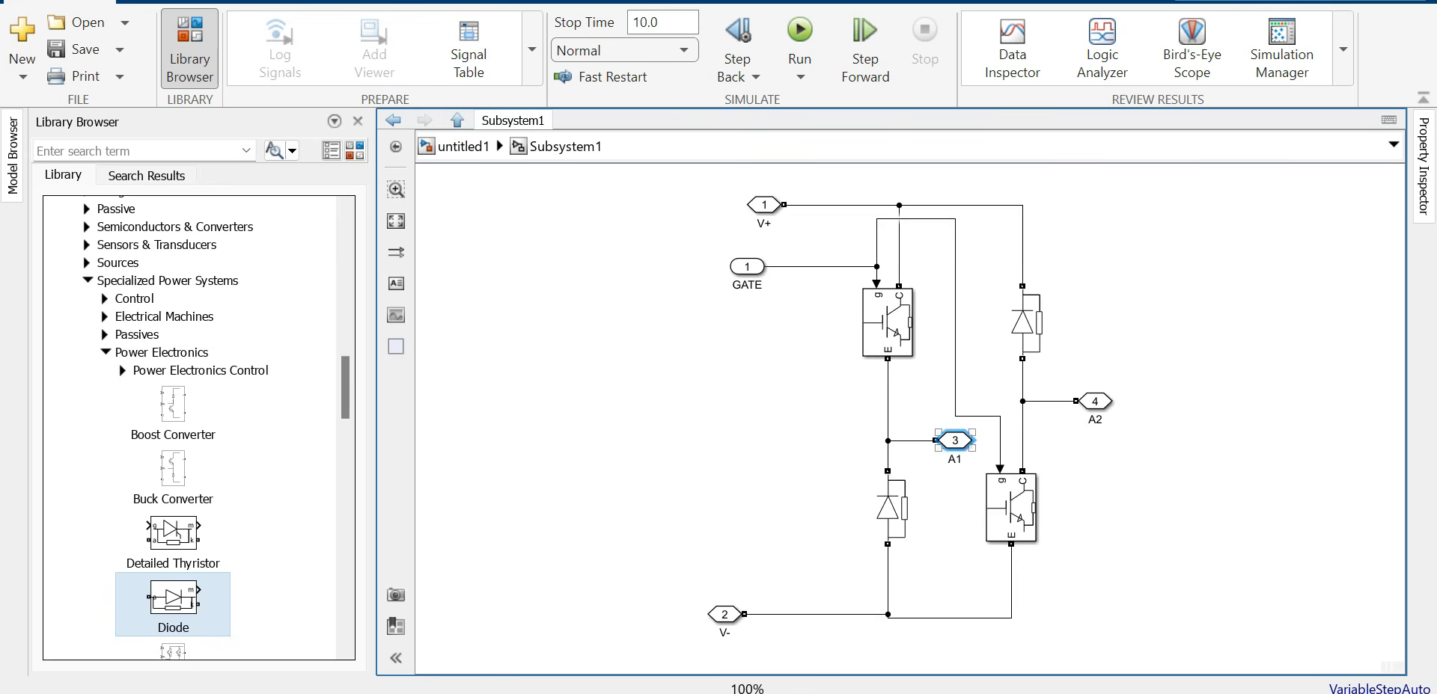
pyautogui.write('B1')
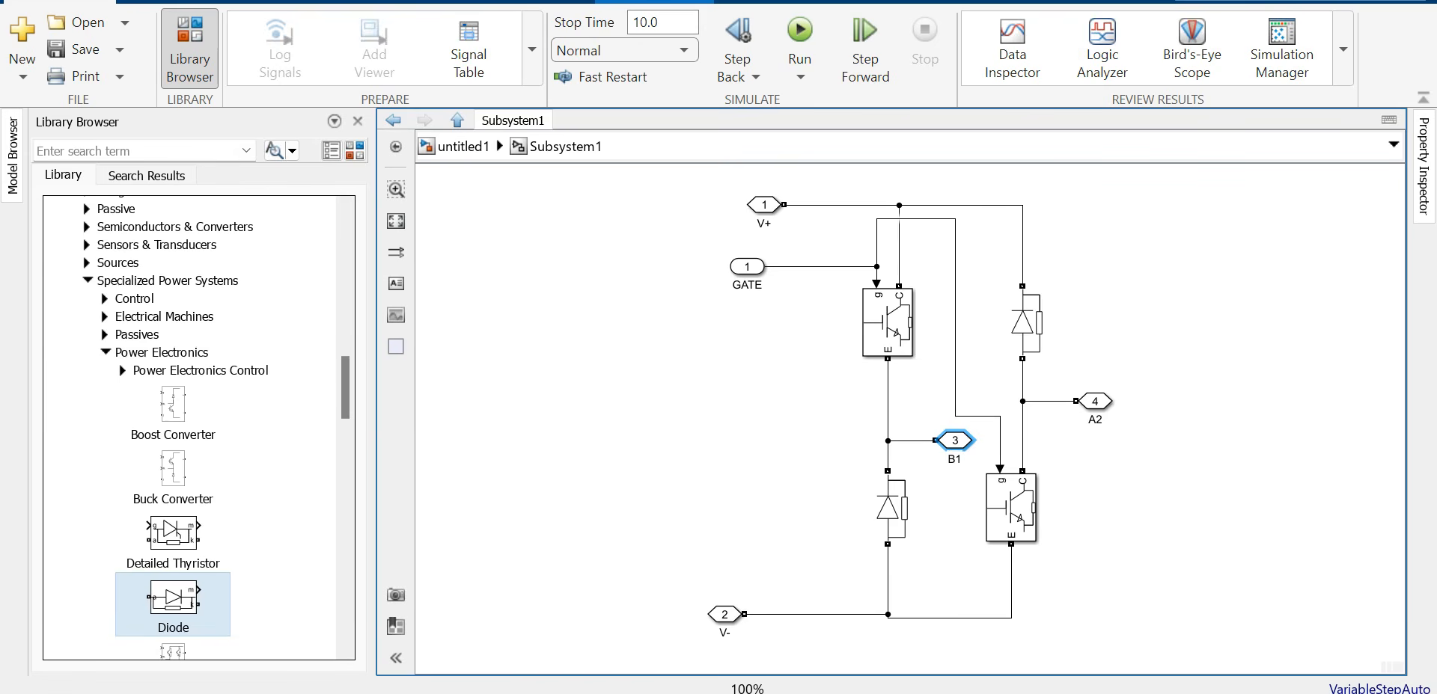
pyautogui.doubleClick(1094, 420)
pyautogui.write('B2')
pyautogui.click(1182, 464)
pyautogui.click(463, 146)
# Step: Copy it again below and rename the third copy's outputs to C1 and C2
pyautogui.moveTo(678, 423); pyautogui.dragTo(679, 540)
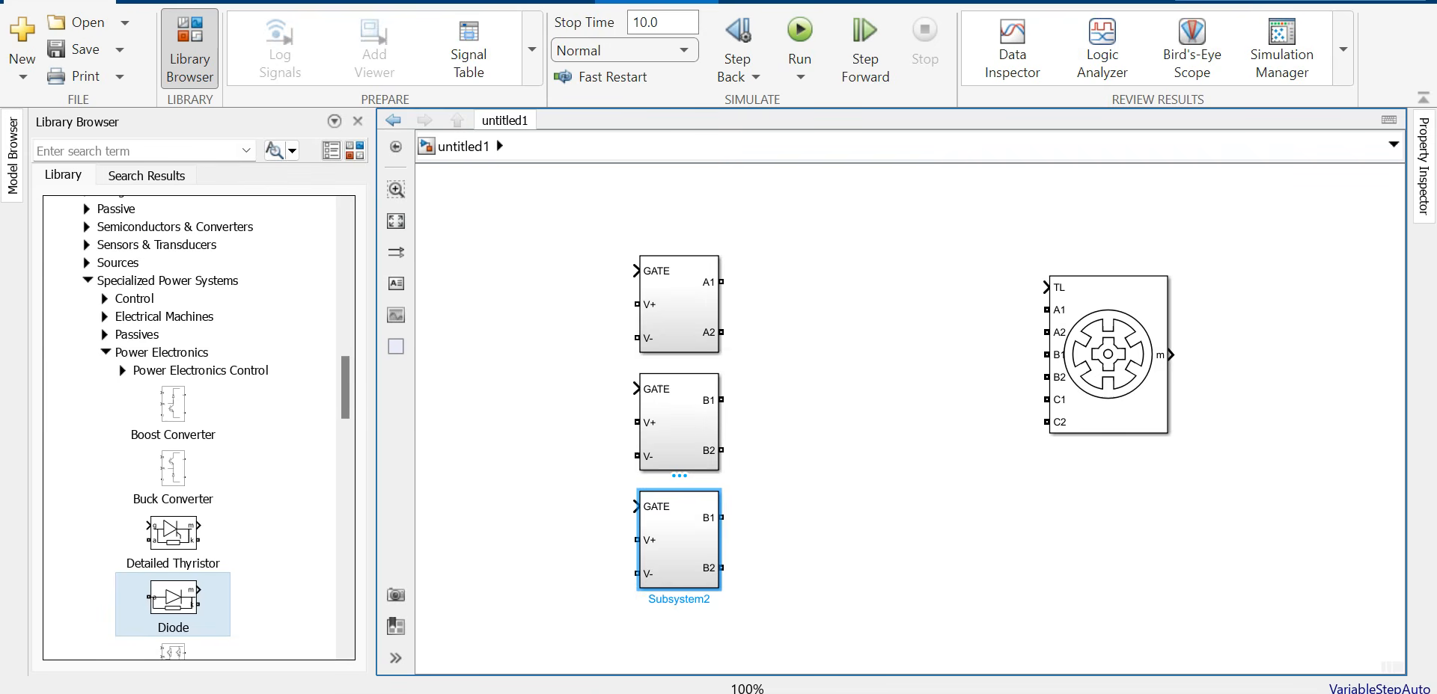
pyautogui.doubleClick(678, 540)
pyautogui.click(948, 459)
pyautogui.doubleClick(948, 458)
pyautogui.write('C1')
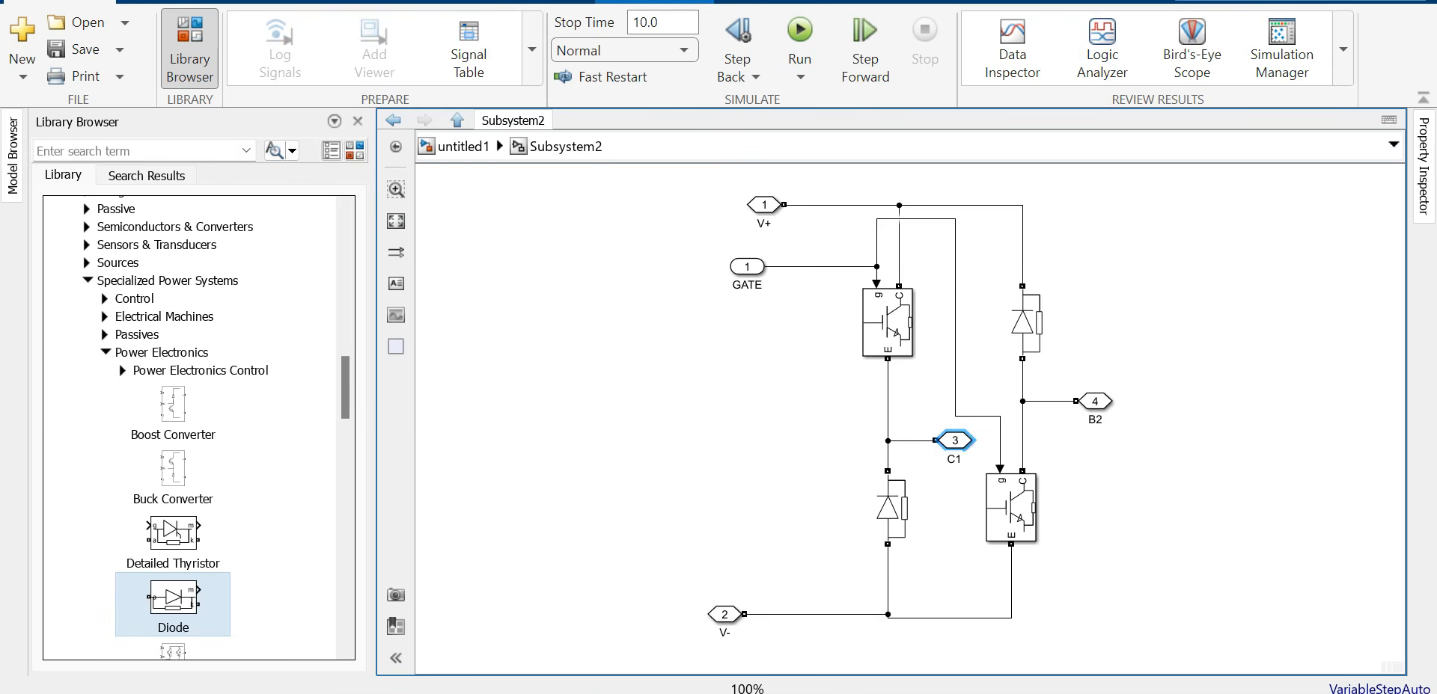
pyautogui.doubleClick(1094, 420)
pyautogui.write('C2')
pyautogui.click(462, 147)
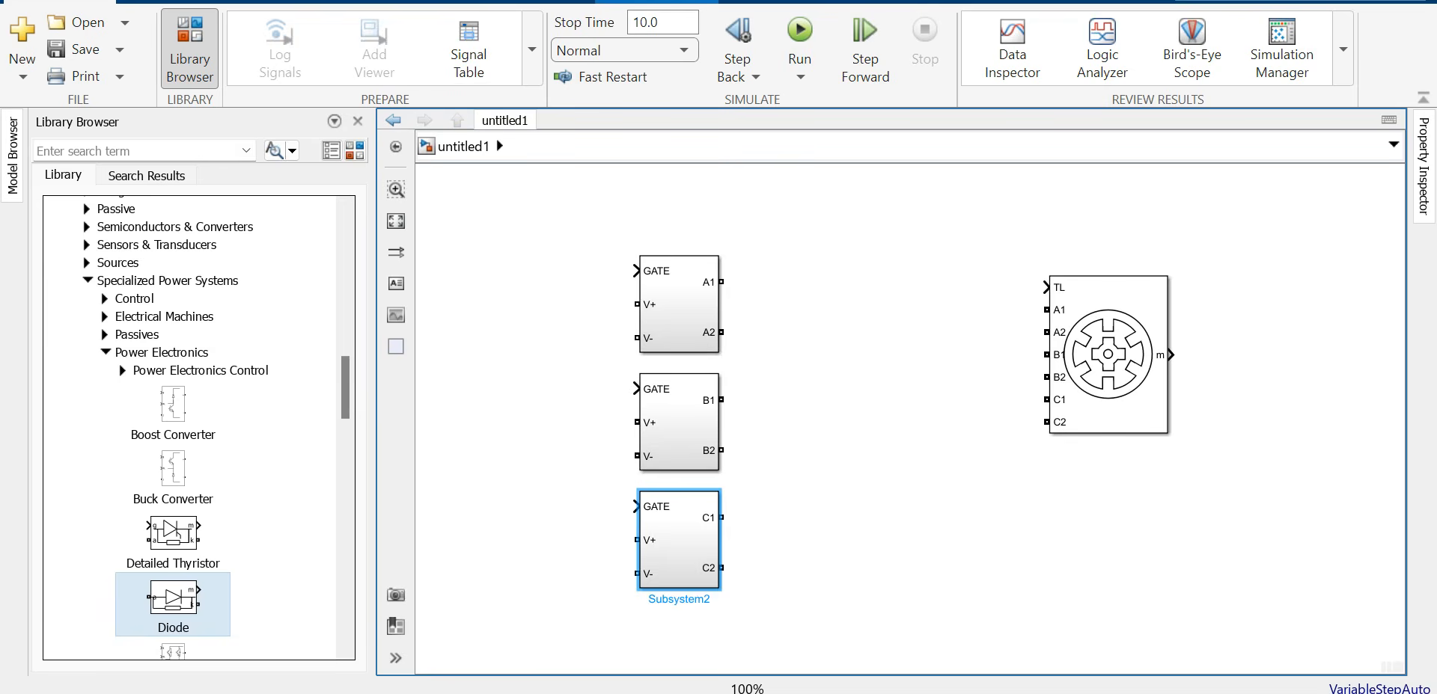
# Step: Link all three blocks' V+ ports and V- ports with shared supply lines, plus a loose top GATE line
pyautogui.moveTo(636, 304); pyautogui.dragTo(548, 304)
pyautogui.moveTo(636, 337); pyautogui.dragTo(553, 337)
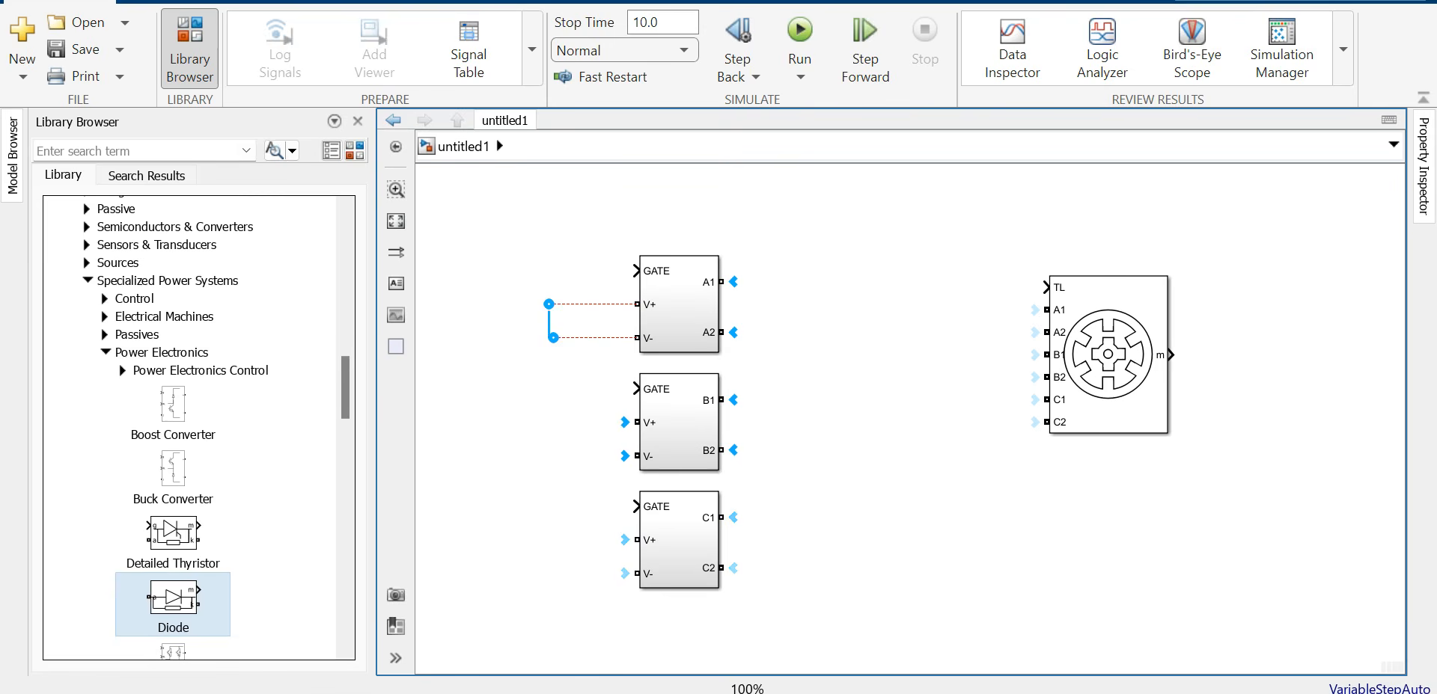
pyautogui.moveTo(636, 422)
pyautogui.mouseDown()
pyautogui.moveTo(635, 389)
pyautogui.moveTo(636, 422)
pyautogui.mouseUp()
pyautogui.click(589, 305)
pyautogui.moveTo(601, 304)
pyautogui.mouseDown()
pyautogui.moveTo(636, 422)
pyautogui.moveTo(602, 468)
pyautogui.moveTo(637, 539)
pyautogui.mouseUp()
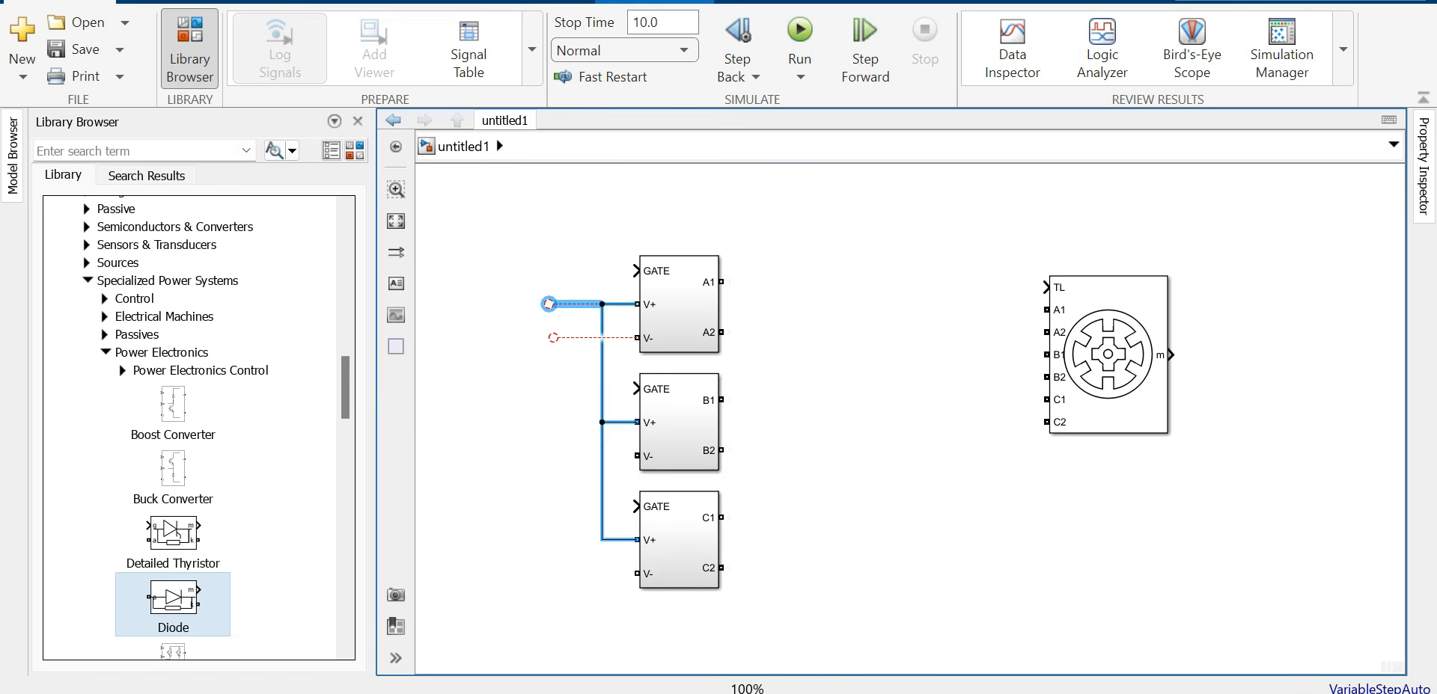
pyautogui.click(581, 337)
pyautogui.moveTo(581, 337)
pyautogui.mouseDown()
pyautogui.moveTo(581, 395)
pyautogui.moveTo(637, 455)
pyautogui.moveTo(580, 498)
pyautogui.moveTo(637, 573)
pyautogui.mouseUp()
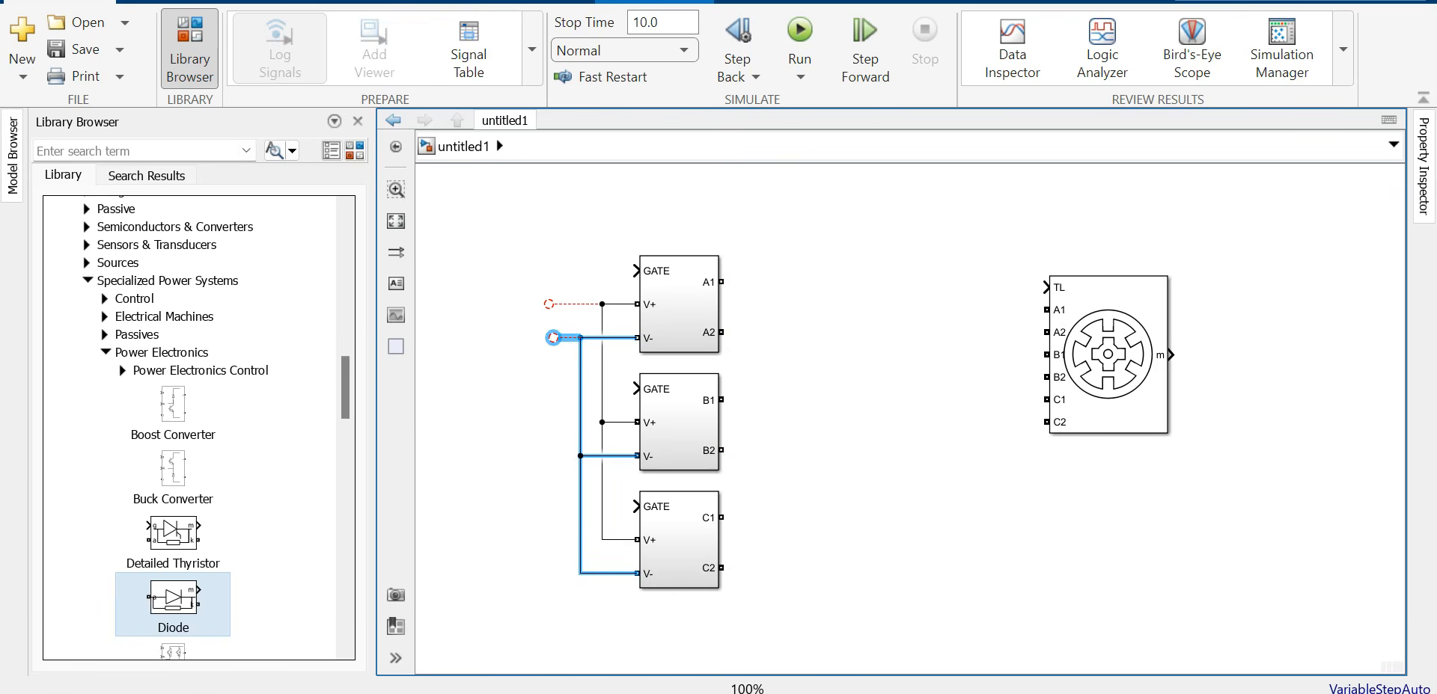
pyautogui.moveTo(635, 271); pyautogui.dragTo(584, 270)
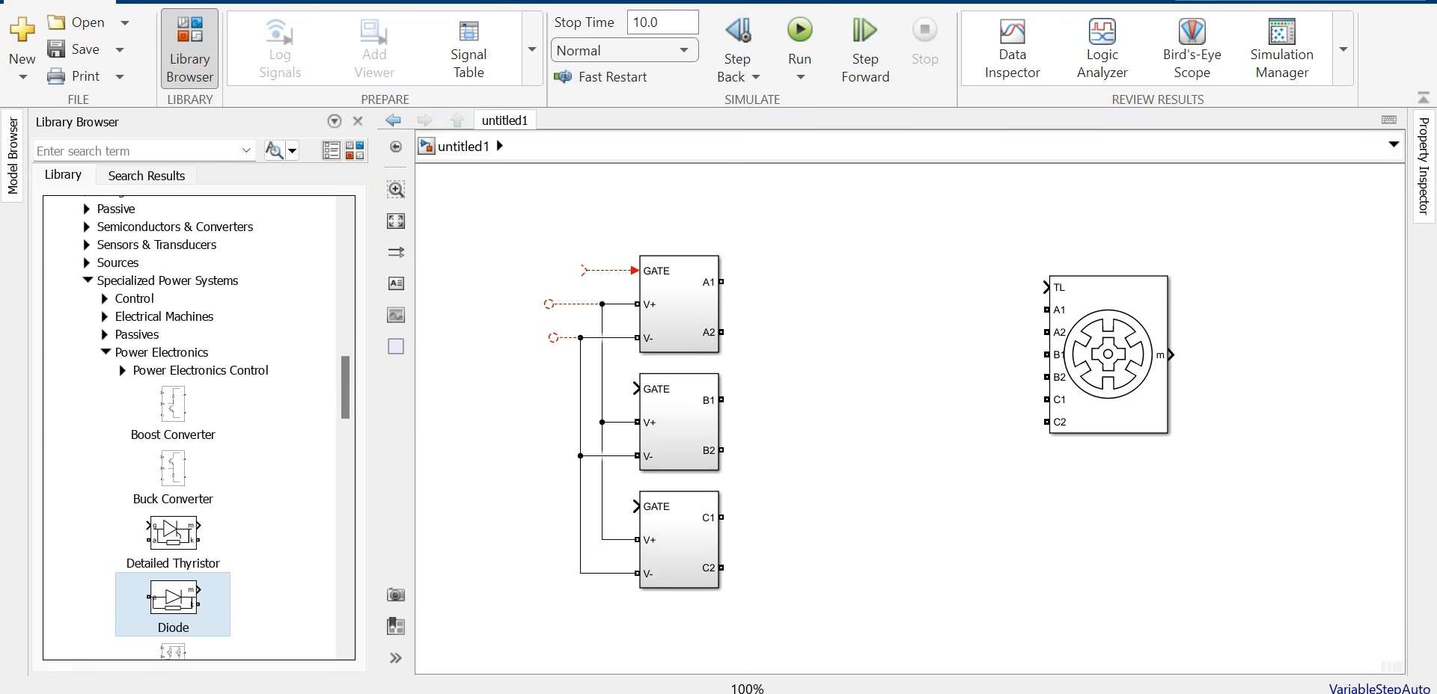
pyautogui.moveTo(345, 388); pyautogui.dragTo(345, 241)
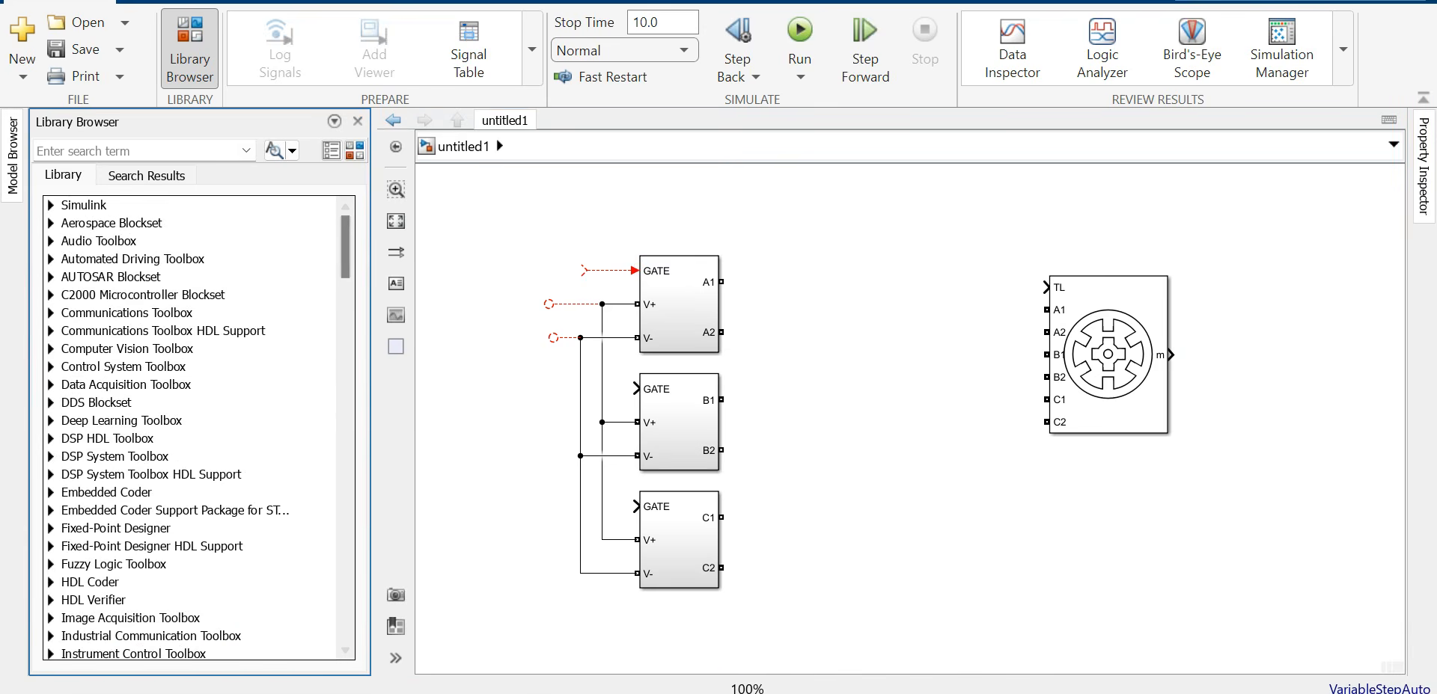
# Step: Add a Demux from Commonly Used Blocks and set it to 3 outputs
pyautogui.click(51, 205)
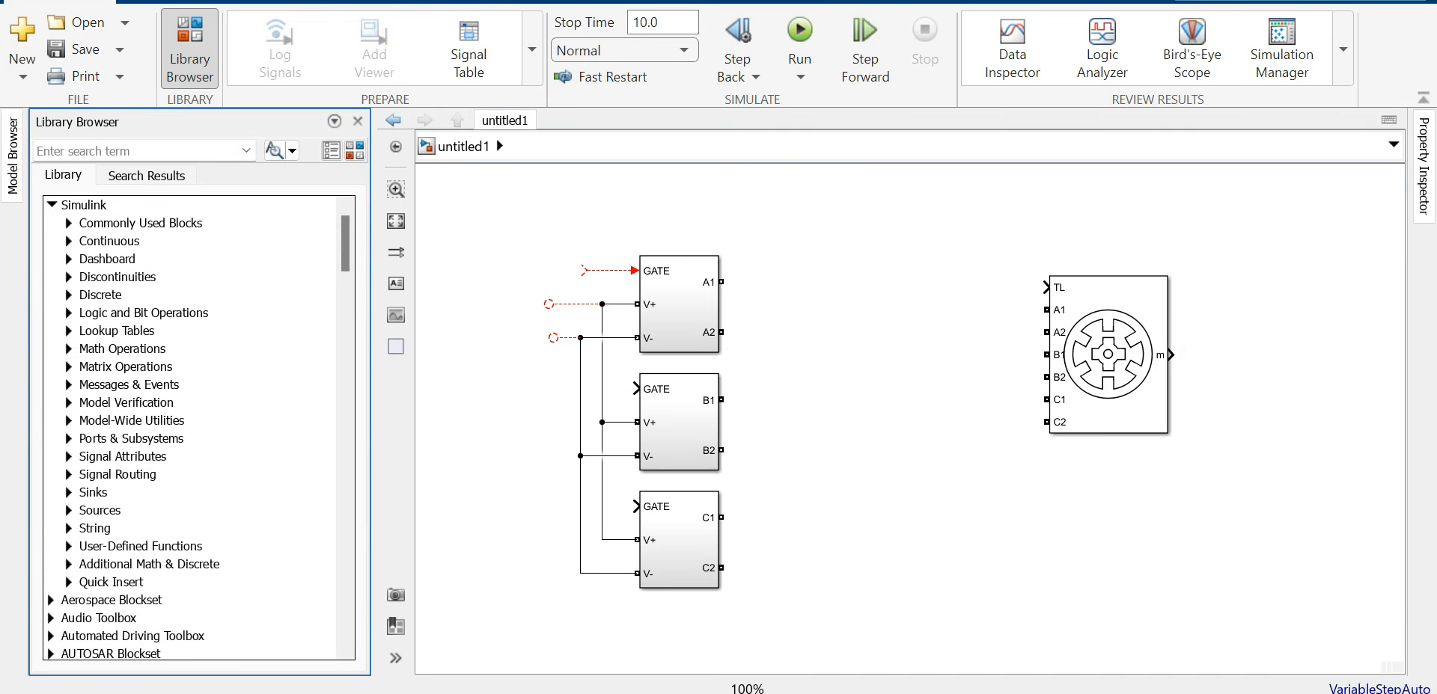
pyautogui.click(68, 223)
pyautogui.moveTo(252, 402); pyautogui.dragTo(468, 387)
pyautogui.doubleClick(468, 385)
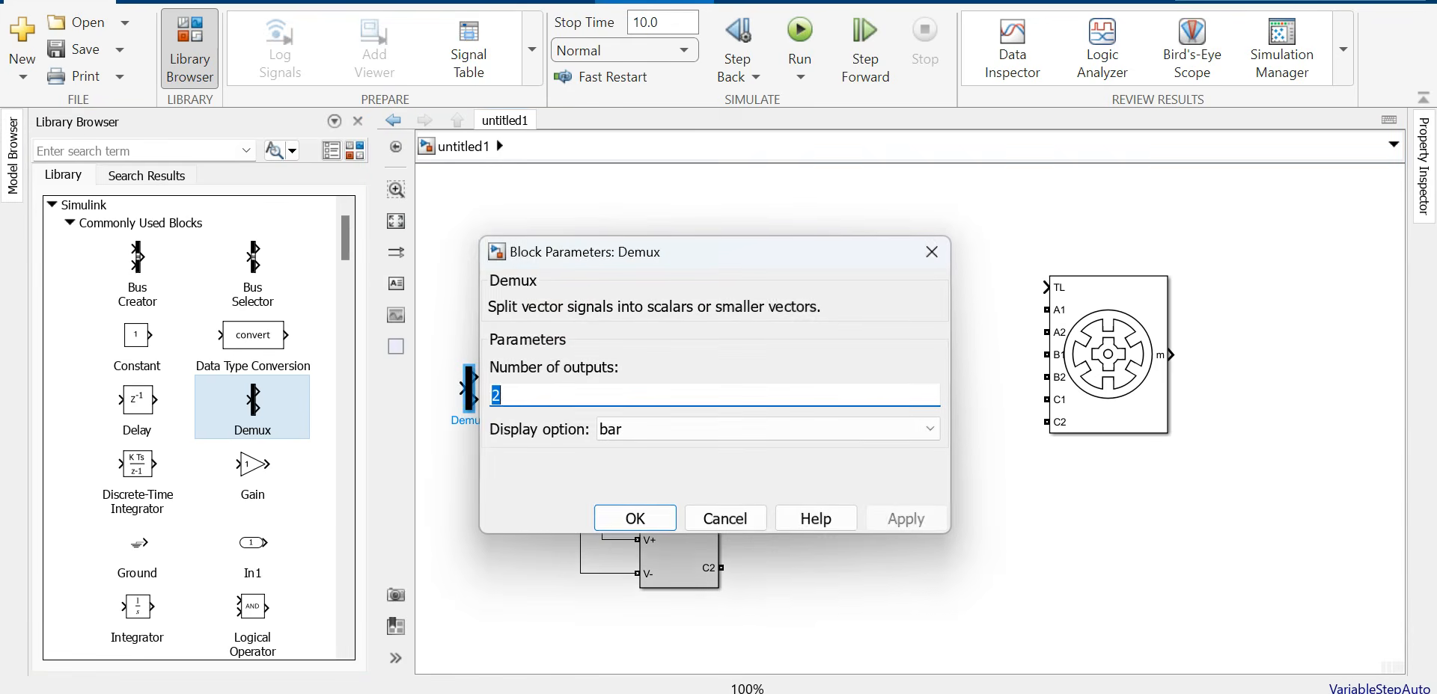
pyautogui.write('3')
pyautogui.press('Return')
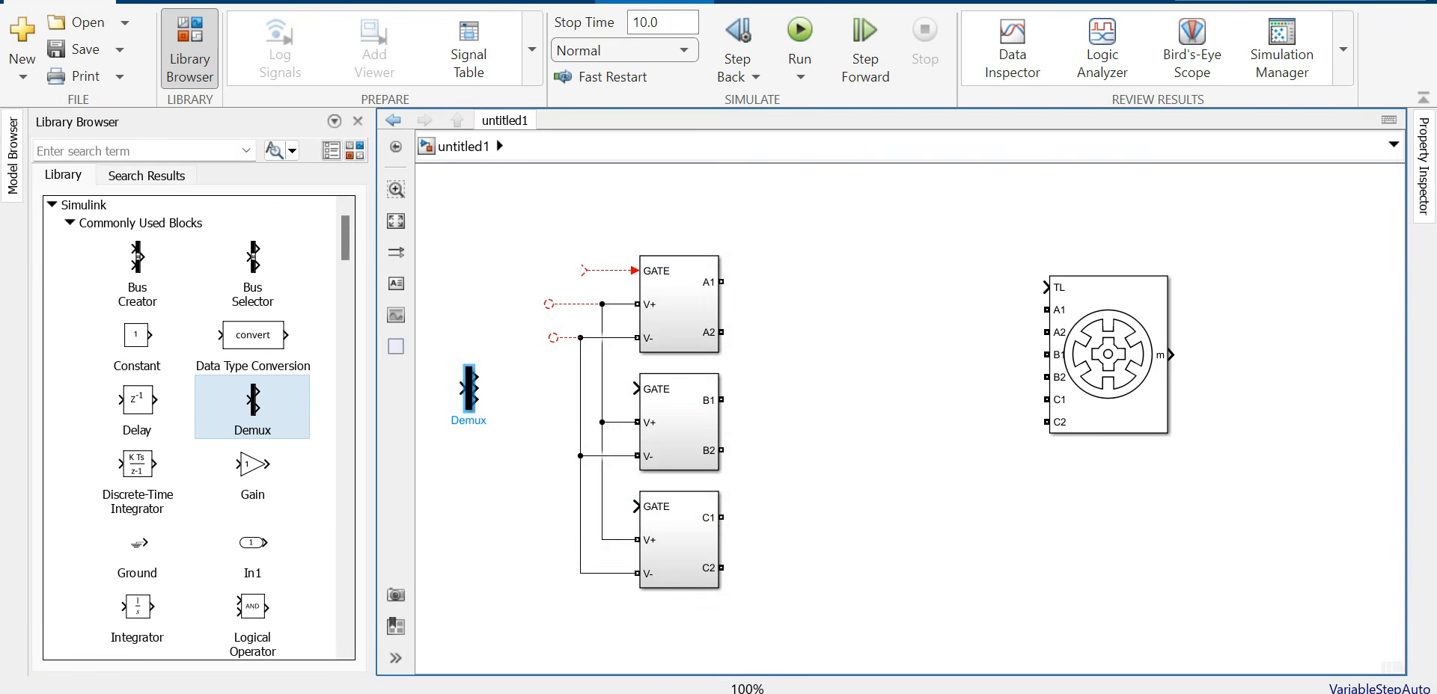
# Step: Stretch the Demux, connect its outputs to the GATE inputs, and lower it to straighten wires
pyautogui.moveTo(471, 368); pyautogui.dragTo(470, 314)
pyautogui.moveTo(469, 360); pyautogui.dragTo(584, 271)
pyautogui.moveTo(636, 388); pyautogui.dragTo(636, 506)
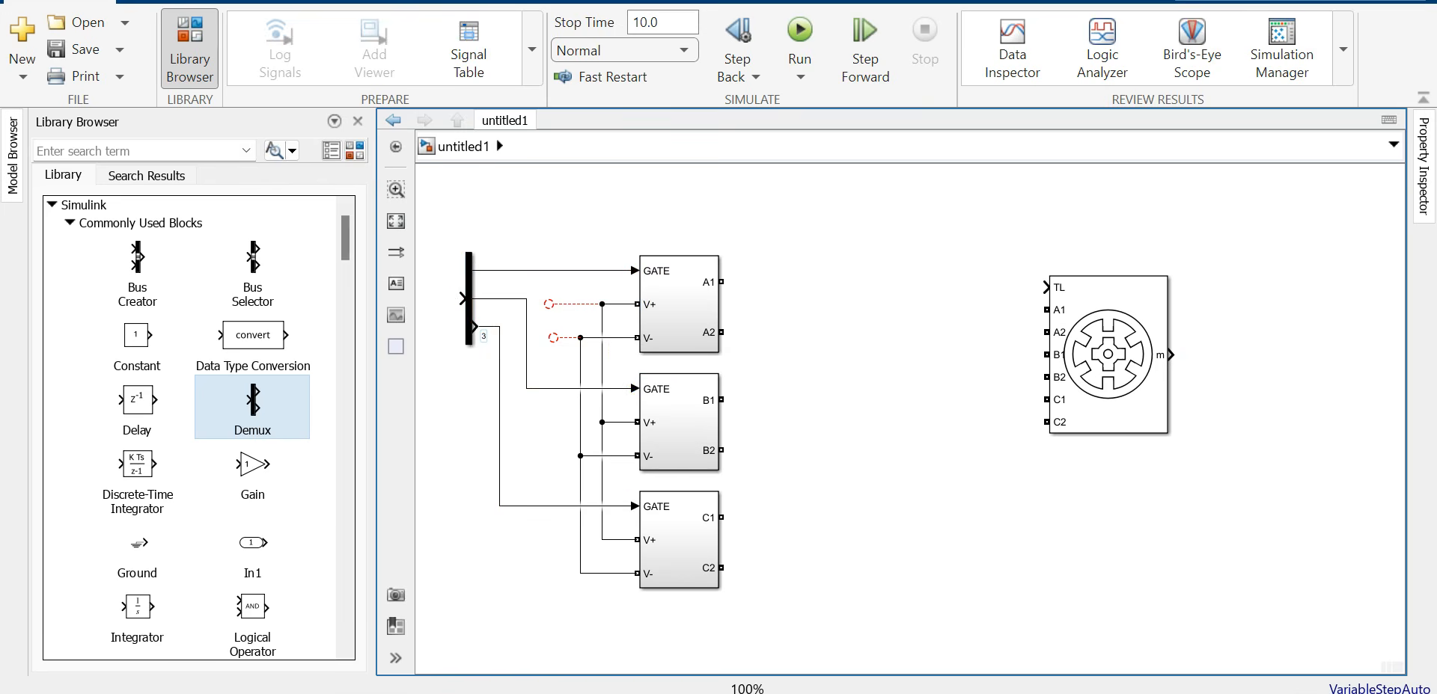
pyautogui.moveTo(469, 299); pyautogui.dragTo(470, 389)
pyautogui.click(786, 357)
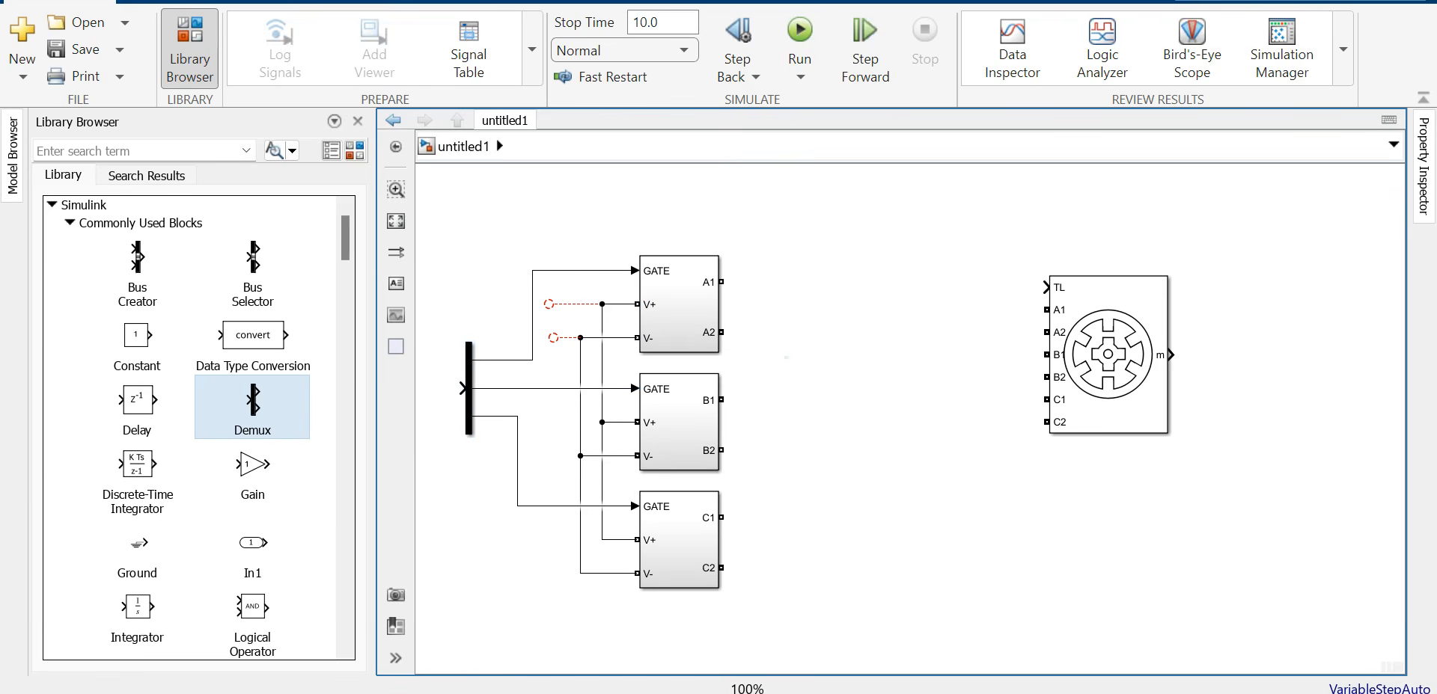
# Step: Group the Demux and three converters into Subsystem3 beside the motor, with content preview off
pyautogui.moveTo(429, 212); pyautogui.dragTo(804, 651)
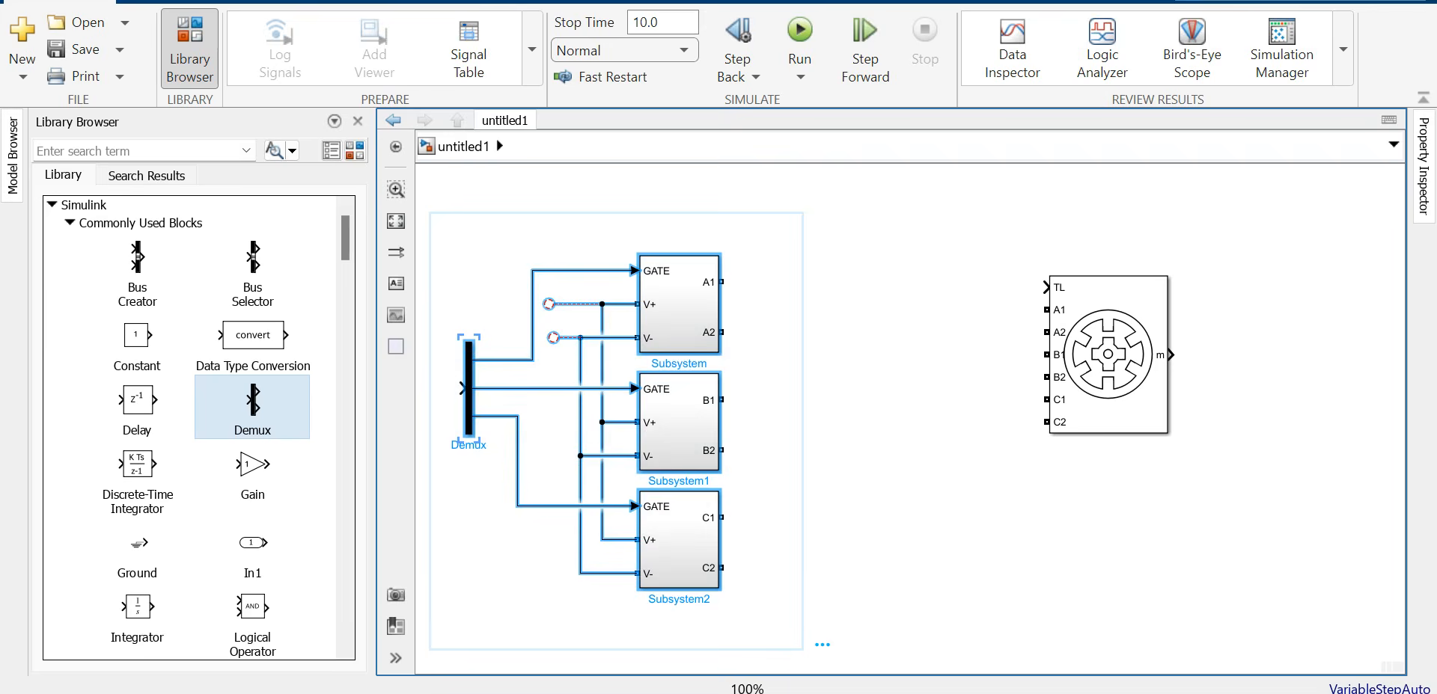
pyautogui.click(828, 634)
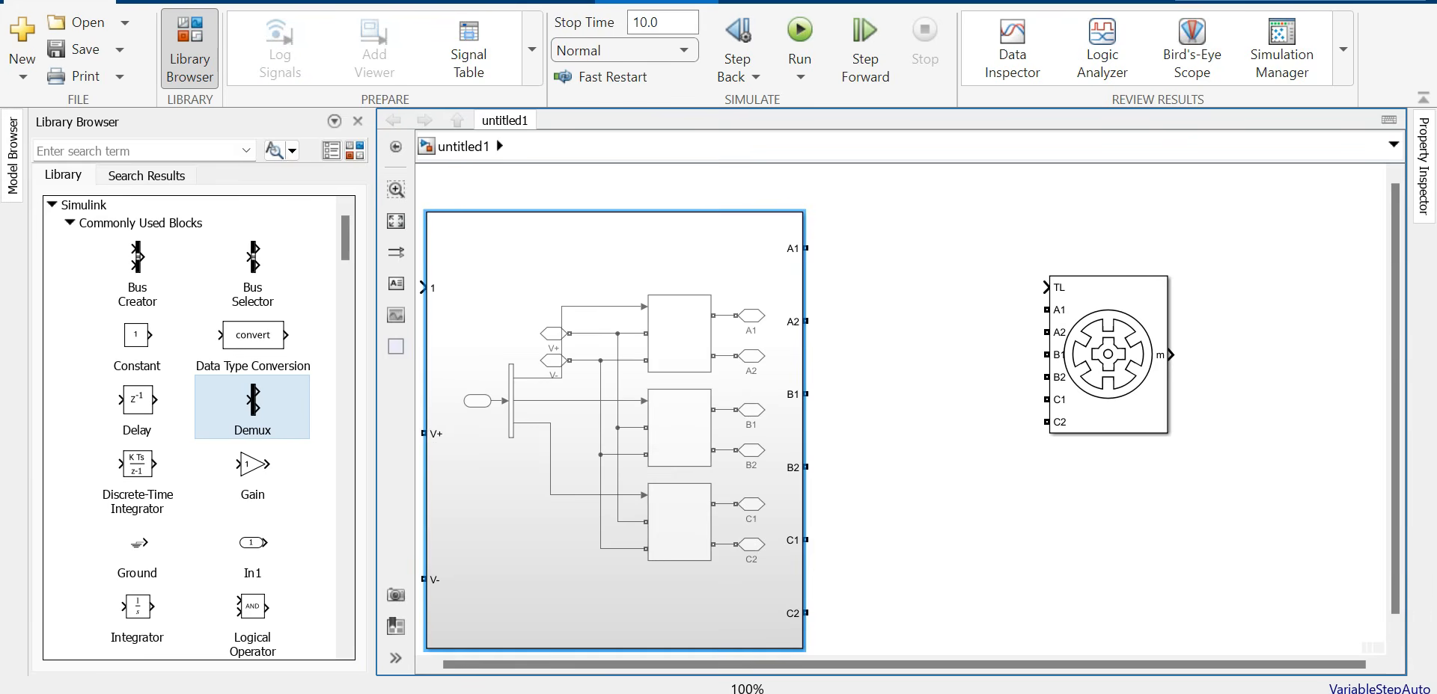
pyautogui.moveTo(482, 290); pyautogui.dragTo(741, 352)
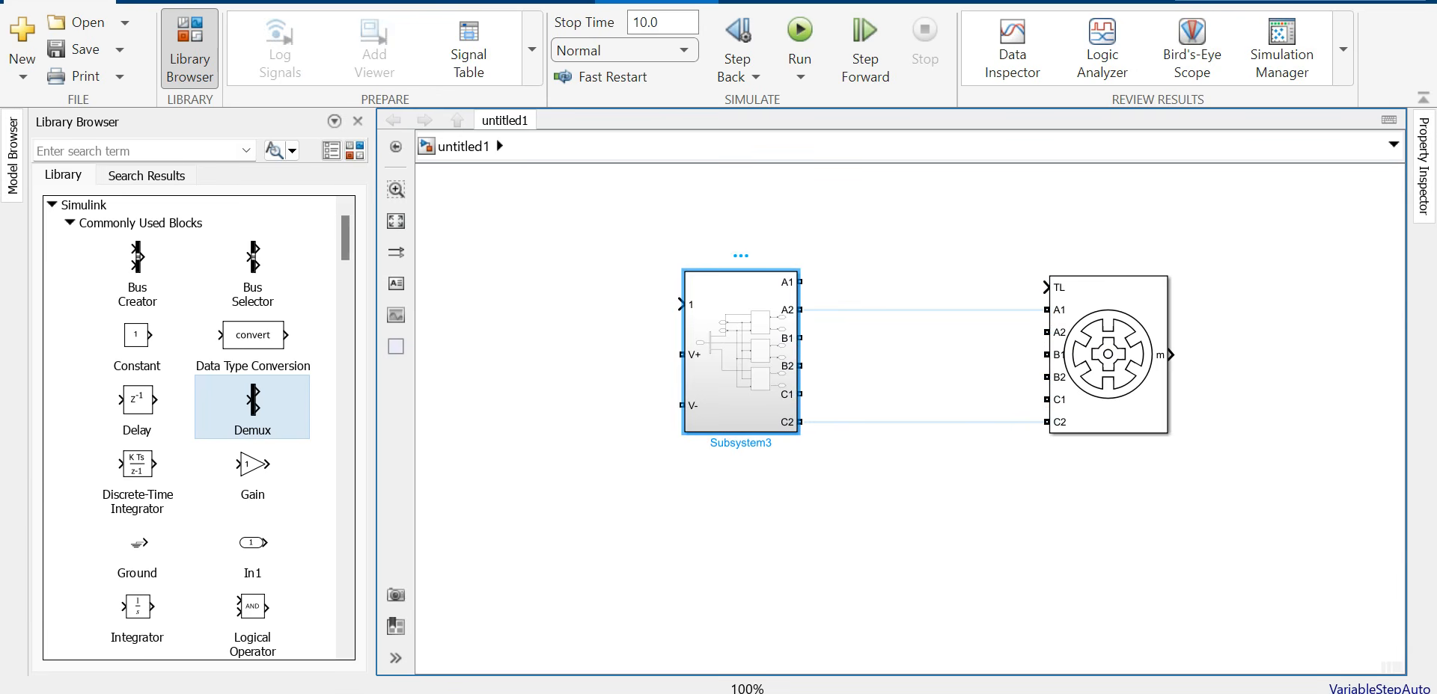
pyautogui.rightClick(681, 336)
pyautogui.moveTo(823, 298)
pyautogui.click(1180, 512)
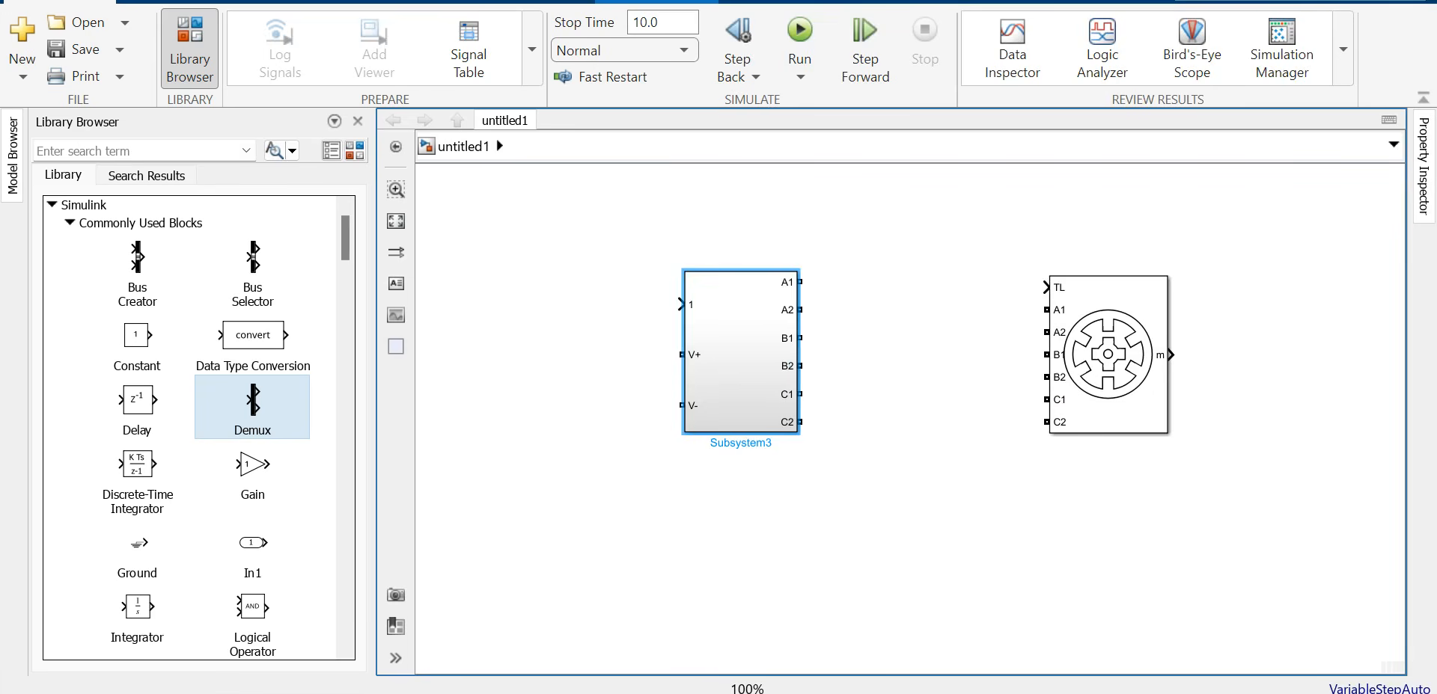
pyautogui.moveTo(740, 351); pyautogui.dragTo(808, 362)
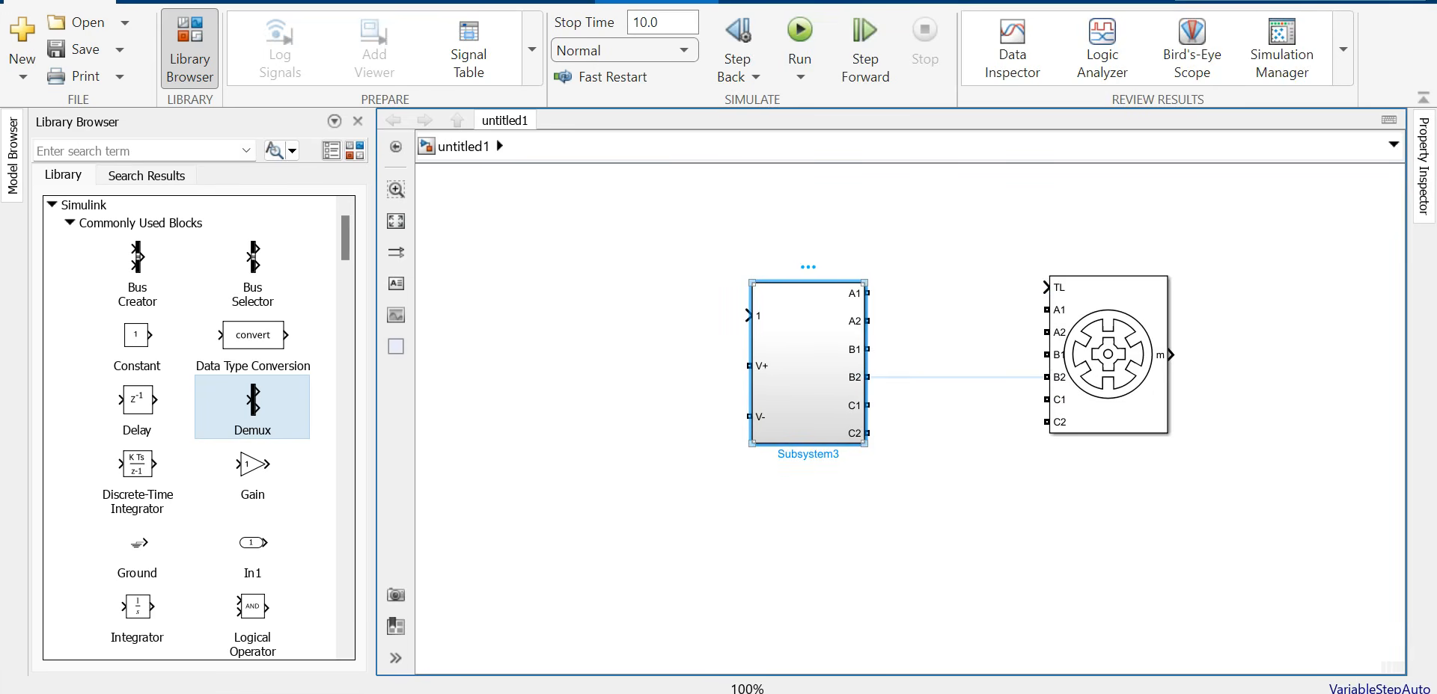
# Step: Rename Subsystem3's In1 port to GATE and shift the block toward the motor's inputs
pyautogui.doubleClick(808, 363)
pyautogui.click(738, 382)
pyautogui.doubleClick(739, 401)
pyautogui.write('GATE')
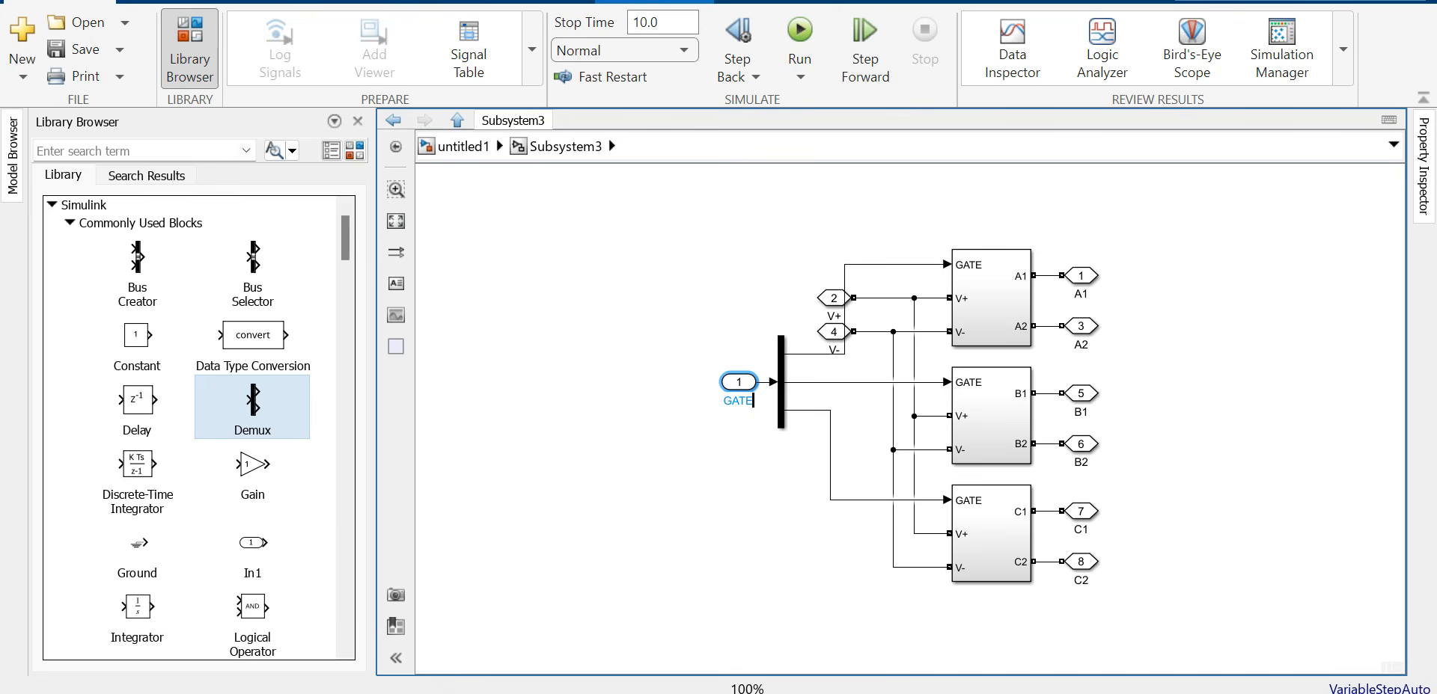
pyautogui.click(737, 314)
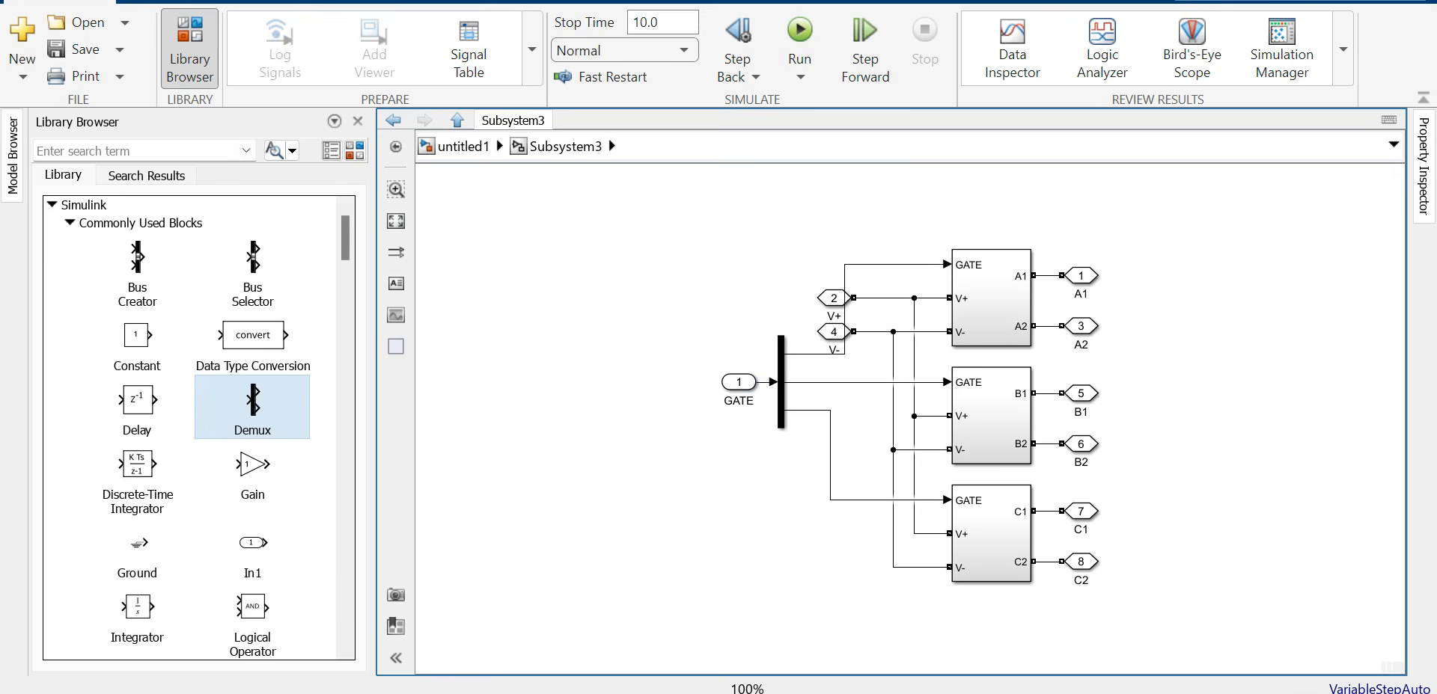
pyautogui.click(464, 147)
pyautogui.moveTo(809, 364); pyautogui.dragTo(848, 370)
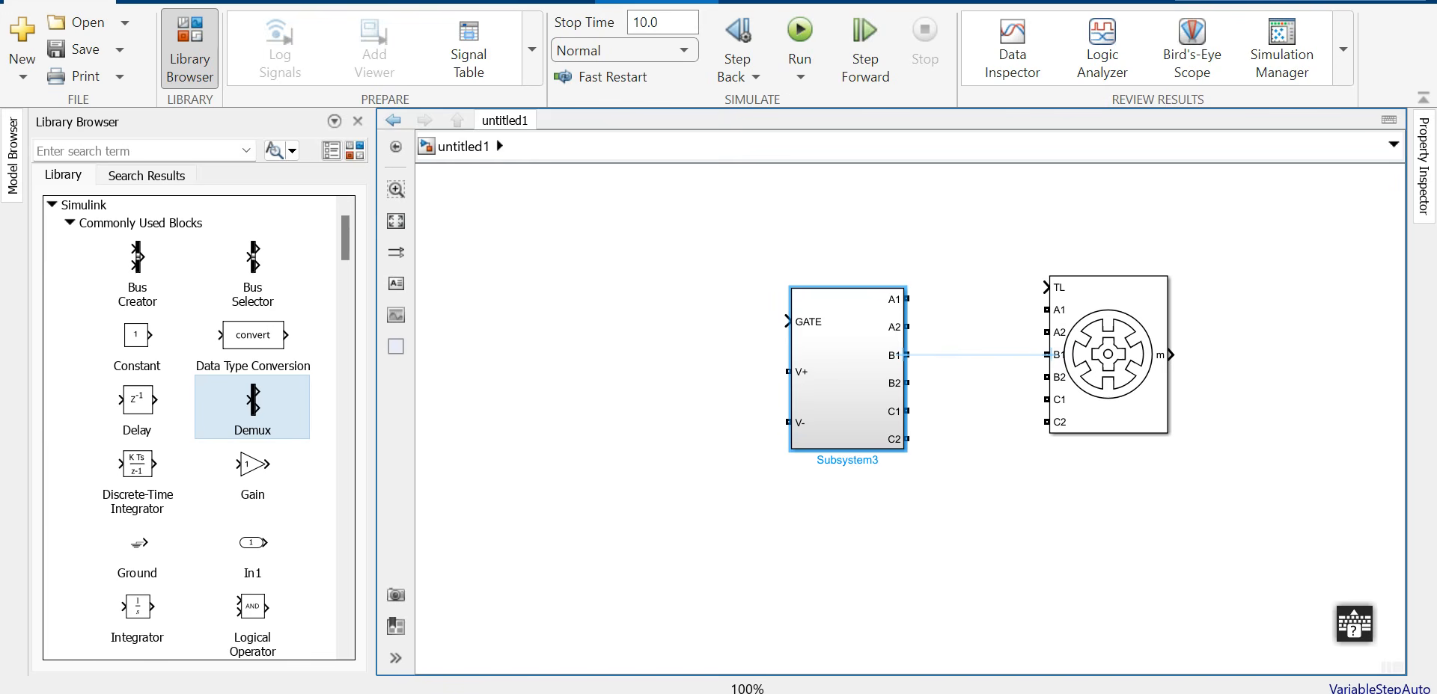
# Step: Size and align Subsystem3 to the motor and accept the six A1–C2 phase connections
pyautogui.click(906, 298)
pyautogui.hotkey('ctrl', 'z')
pyautogui.hotkey('ctrl', 'z')
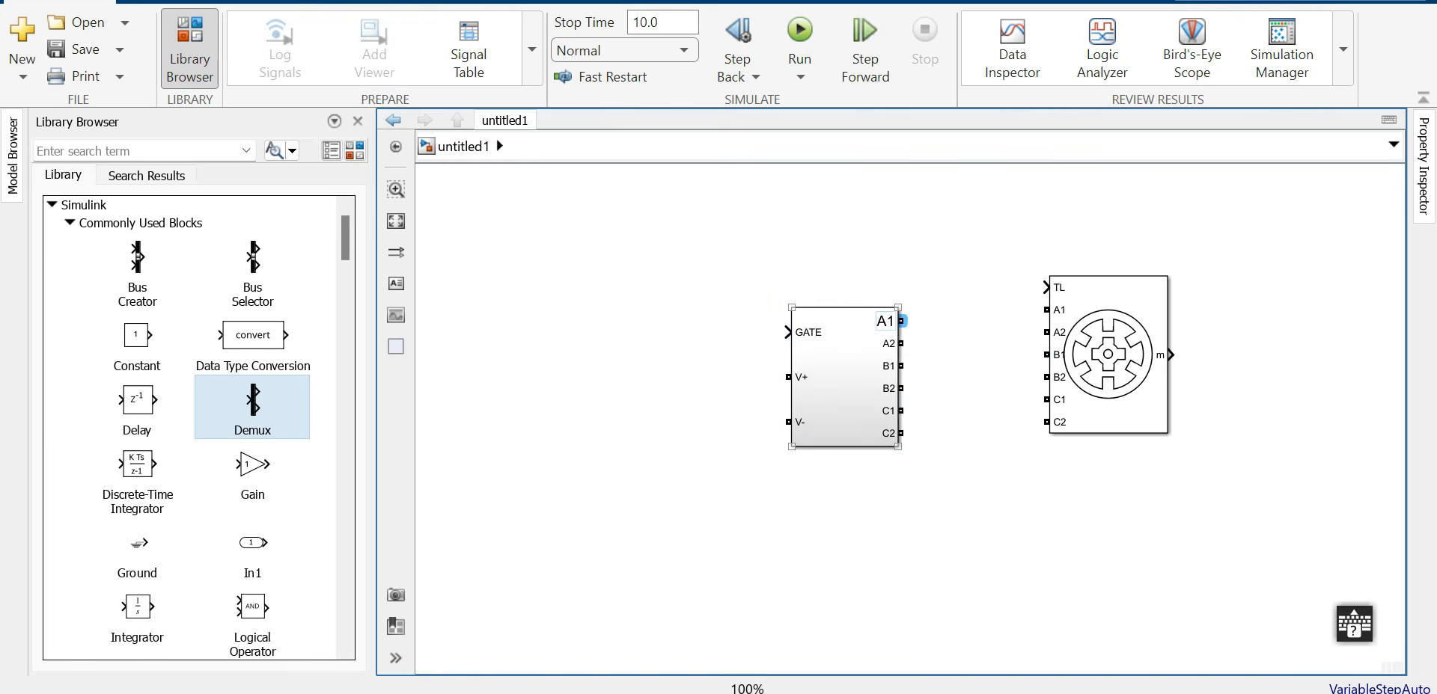
pyautogui.moveTo(897, 308); pyautogui.dragTo(909, 312)
pyautogui.moveTo(852, 374); pyautogui.dragTo(879, 361)
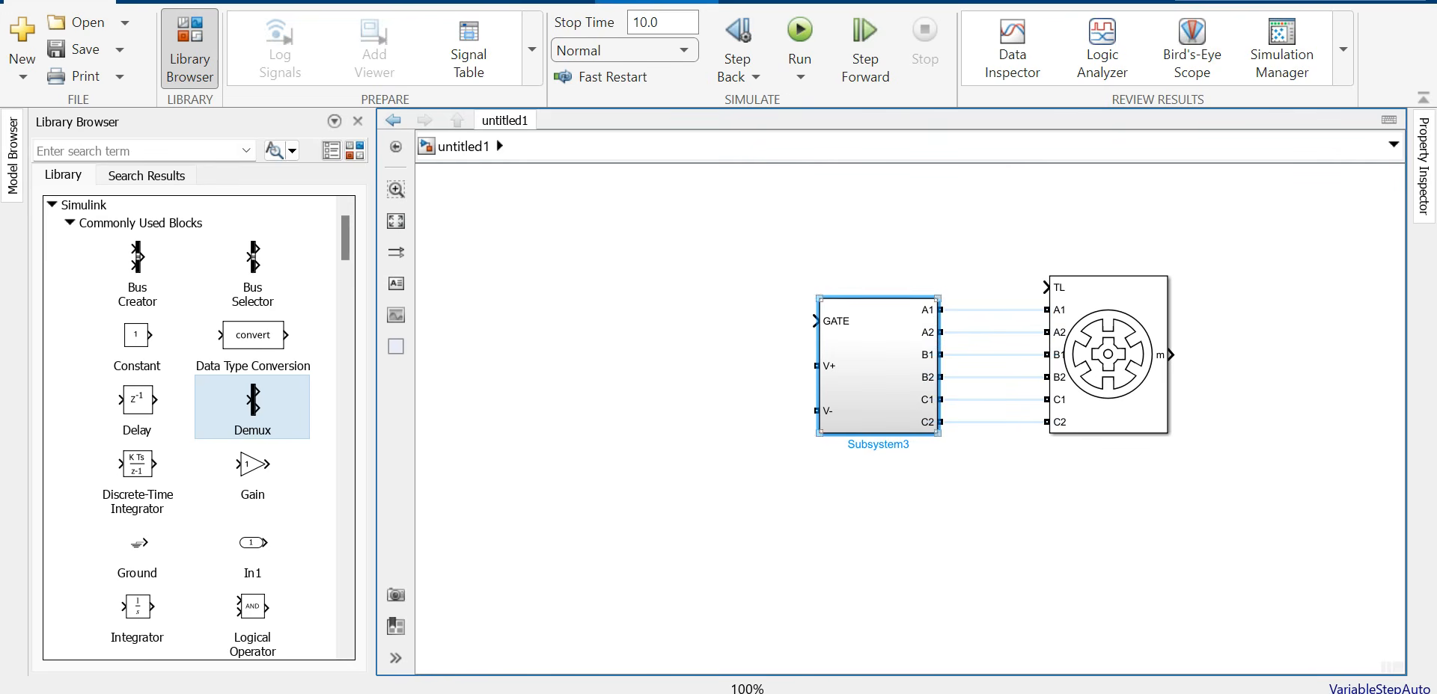
pyautogui.keyDown('ctrl'); pyautogui.click(1097, 354); pyautogui.keyUp('ctrl')
pyautogui.click(719, 265)
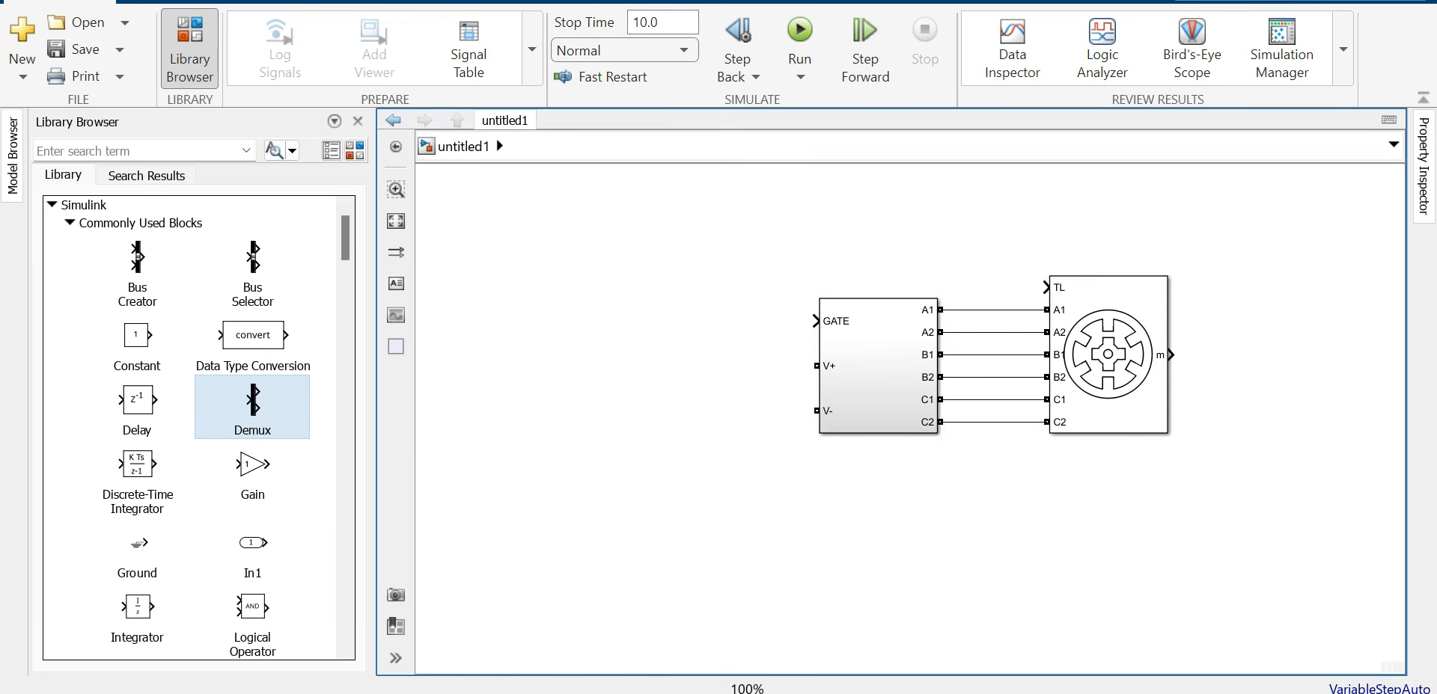
pyautogui.moveTo(868, 368); pyautogui.dragTo(896, 368)
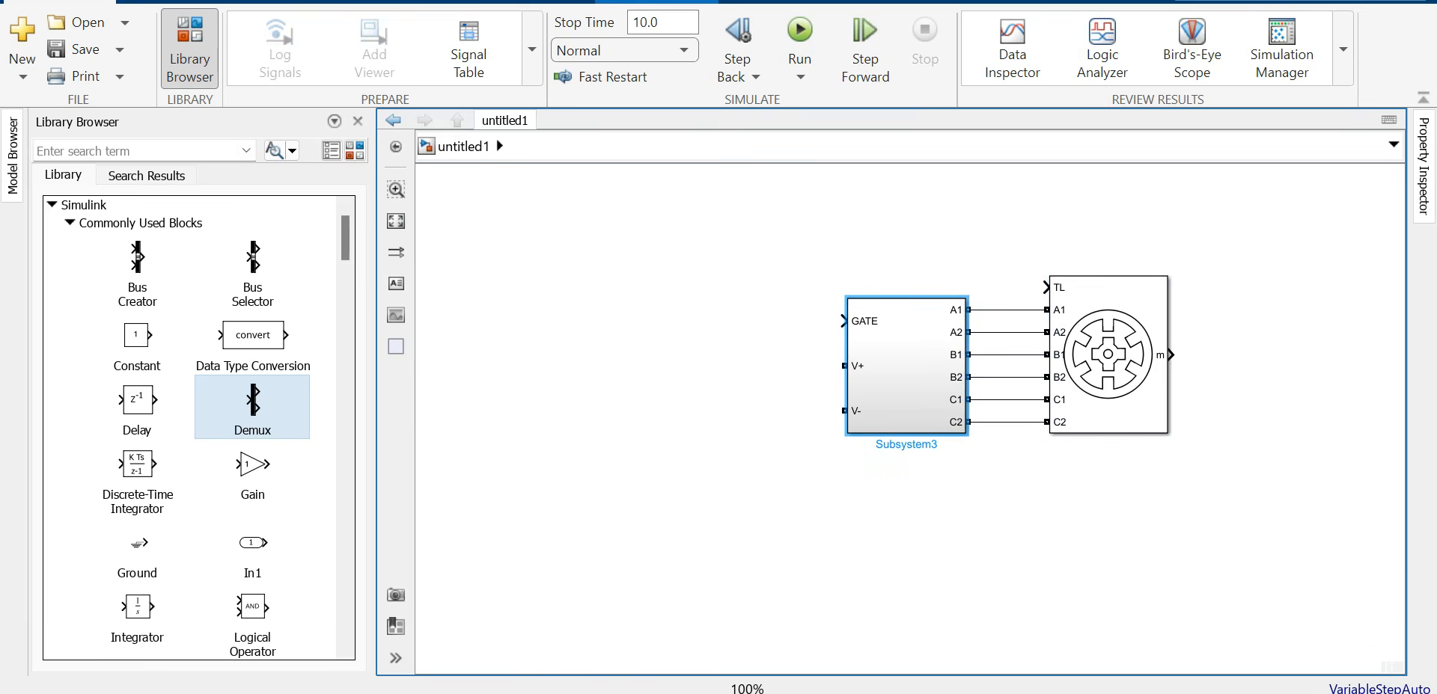
# Step: Browse the block library to the Electrical Sources group
pyautogui.click(52, 204)
pyautogui.scroll(-15, 198, 428)
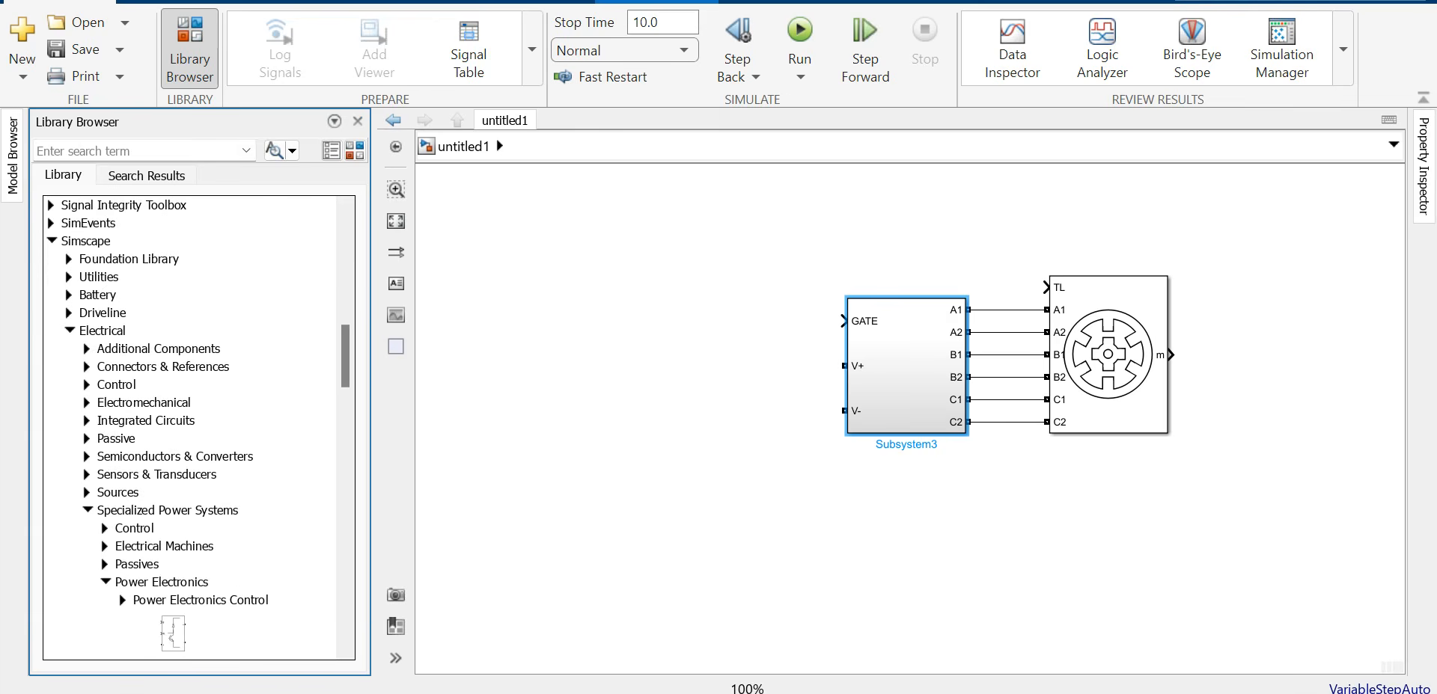
pyautogui.click(87, 510)
pyautogui.click(88, 493)
# Step: Find the DC Voltage Source among the Specialized Power Systems source blocks
pyautogui.scroll(-4, 199, 428)
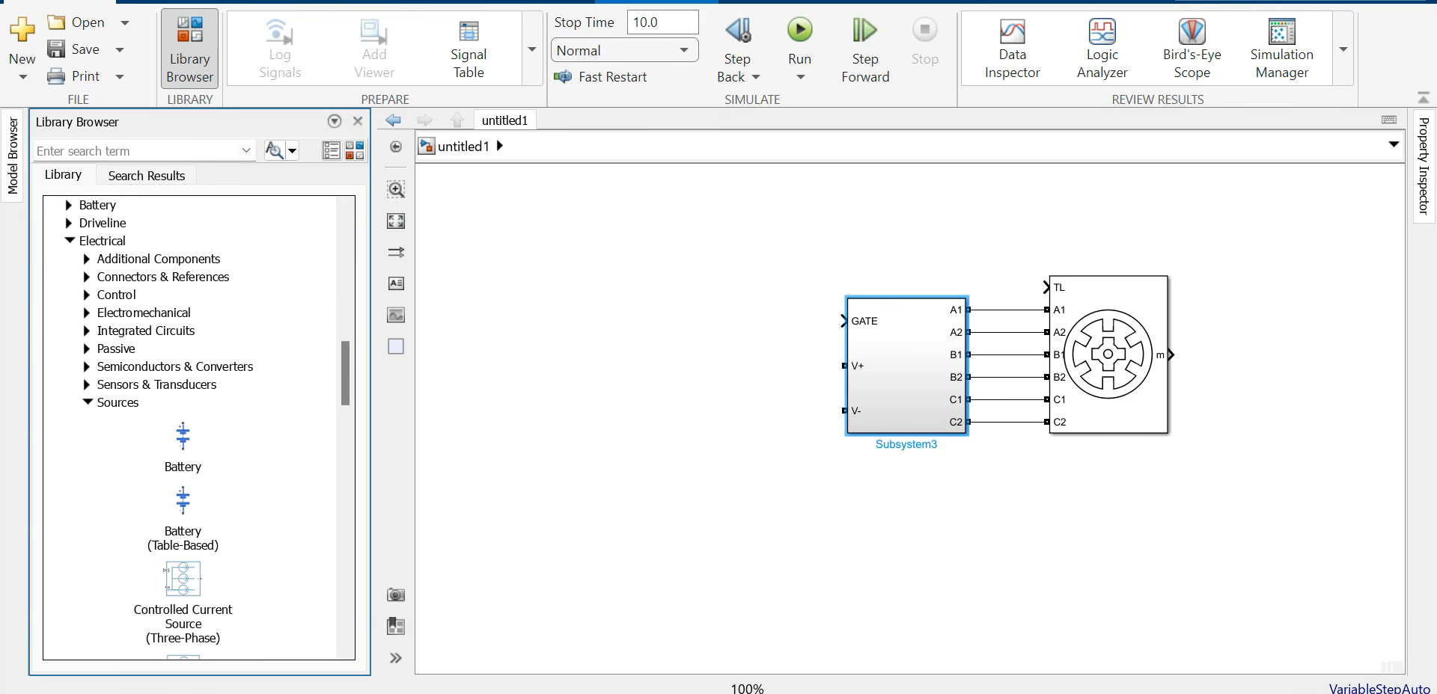
pyautogui.click(87, 312)
pyautogui.scroll(3, 198, 428)
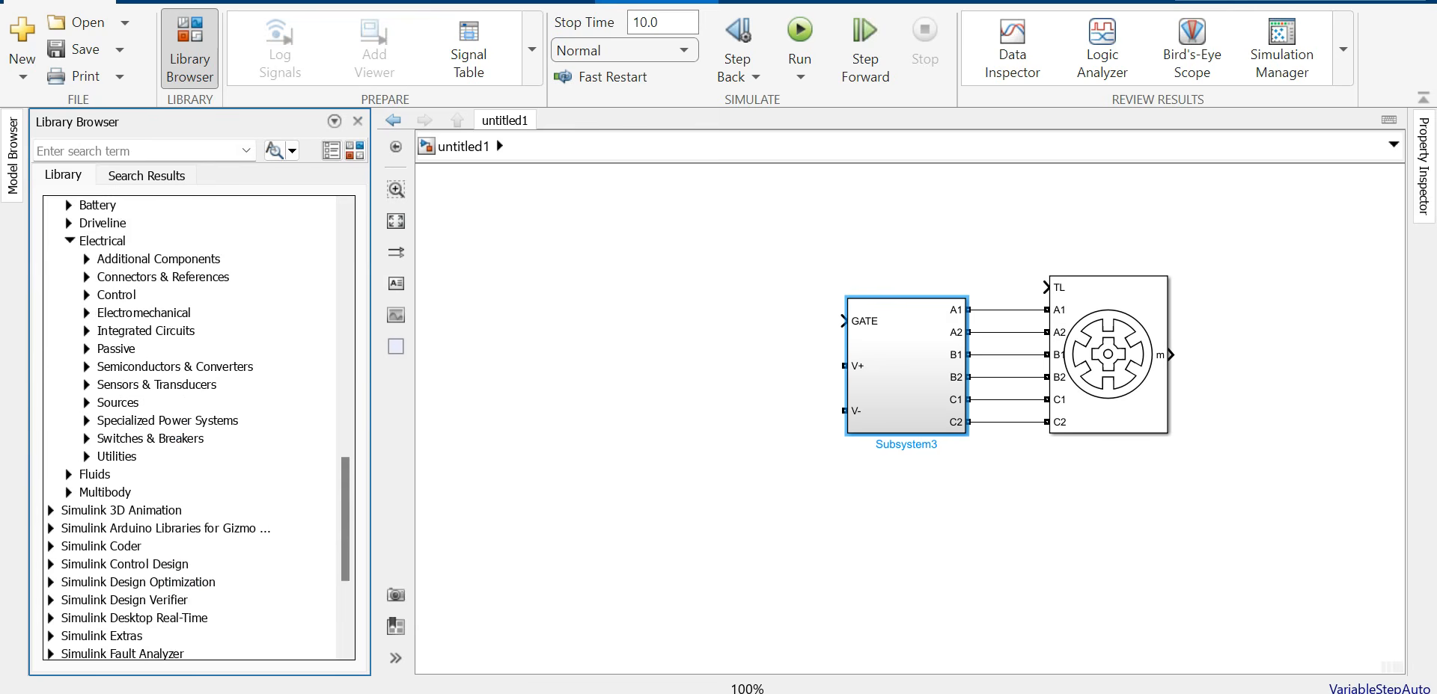
pyautogui.scroll(-2, 149, 464)
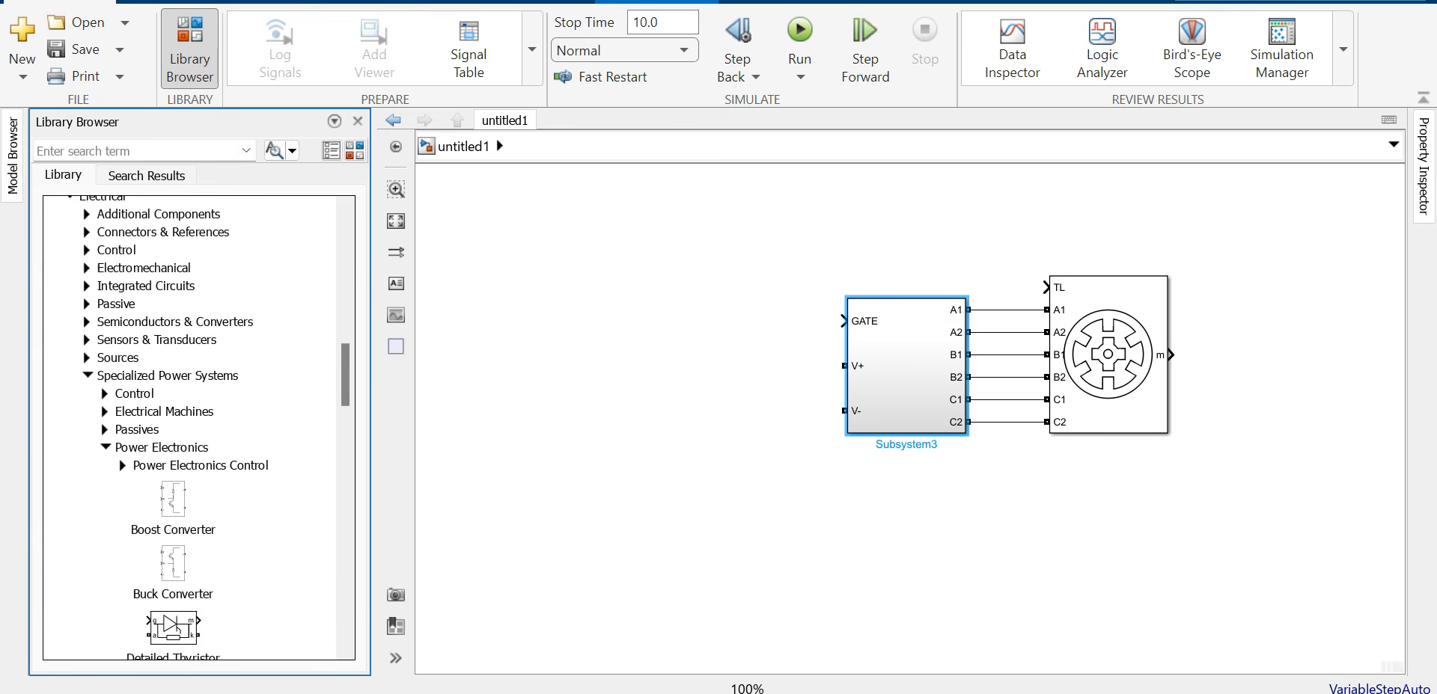
pyautogui.click(105, 447)
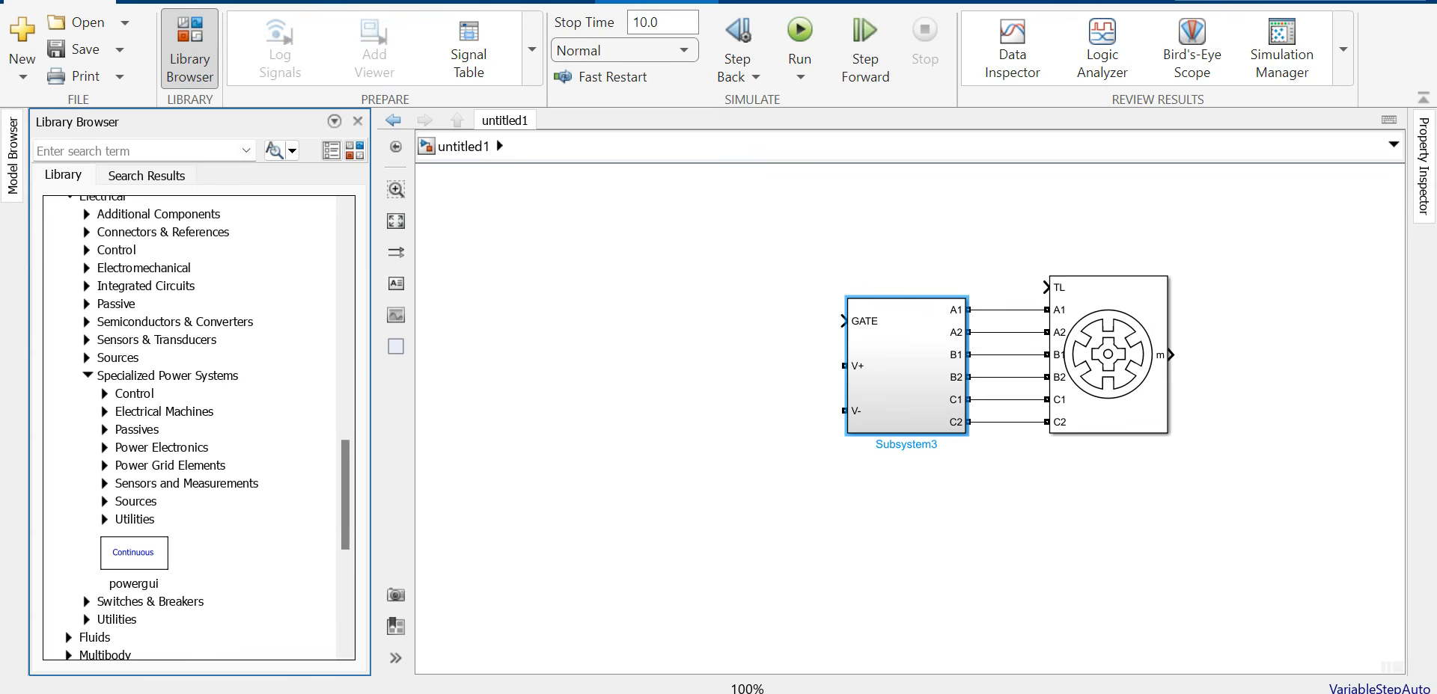
pyautogui.click(106, 501)
pyautogui.scroll(-4, 106, 502)
# Step: Place a DC Voltage Source across Subsystem3's V+ and V- and set its amplitude to 240
pyautogui.moveTo(185, 517); pyautogui.dragTo(844, 366)
pyautogui.moveTo(730, 402); pyautogui.dragTo(844, 410)
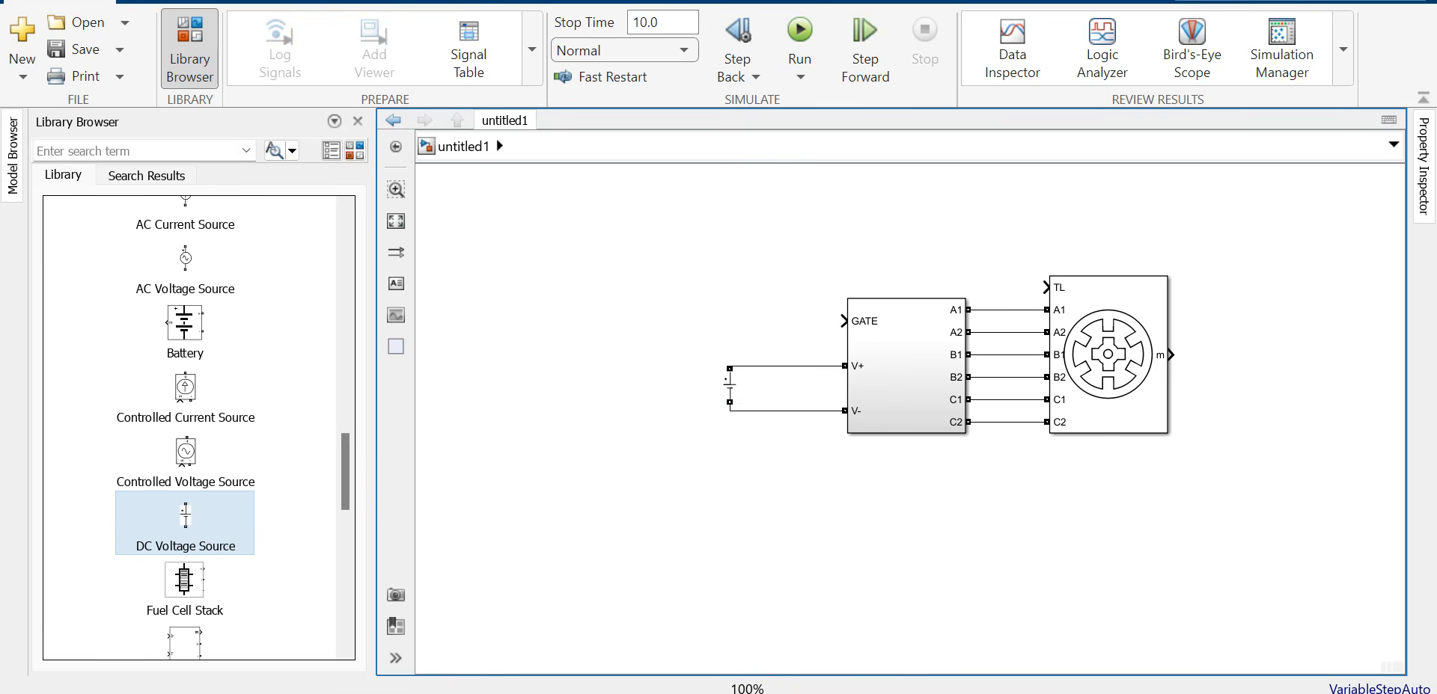
pyautogui.moveTo(729, 386); pyautogui.dragTo(786, 385)
pyautogui.doubleClick(785, 386)
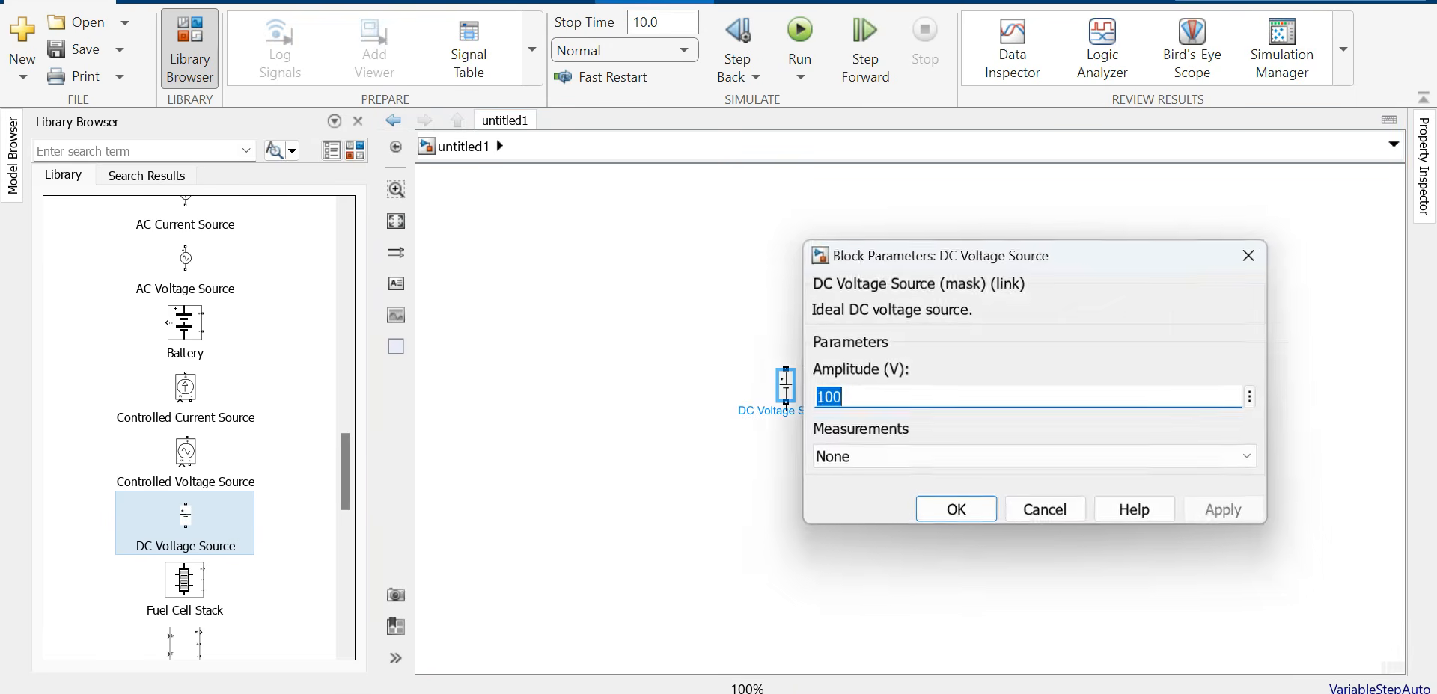
pyautogui.write('240')
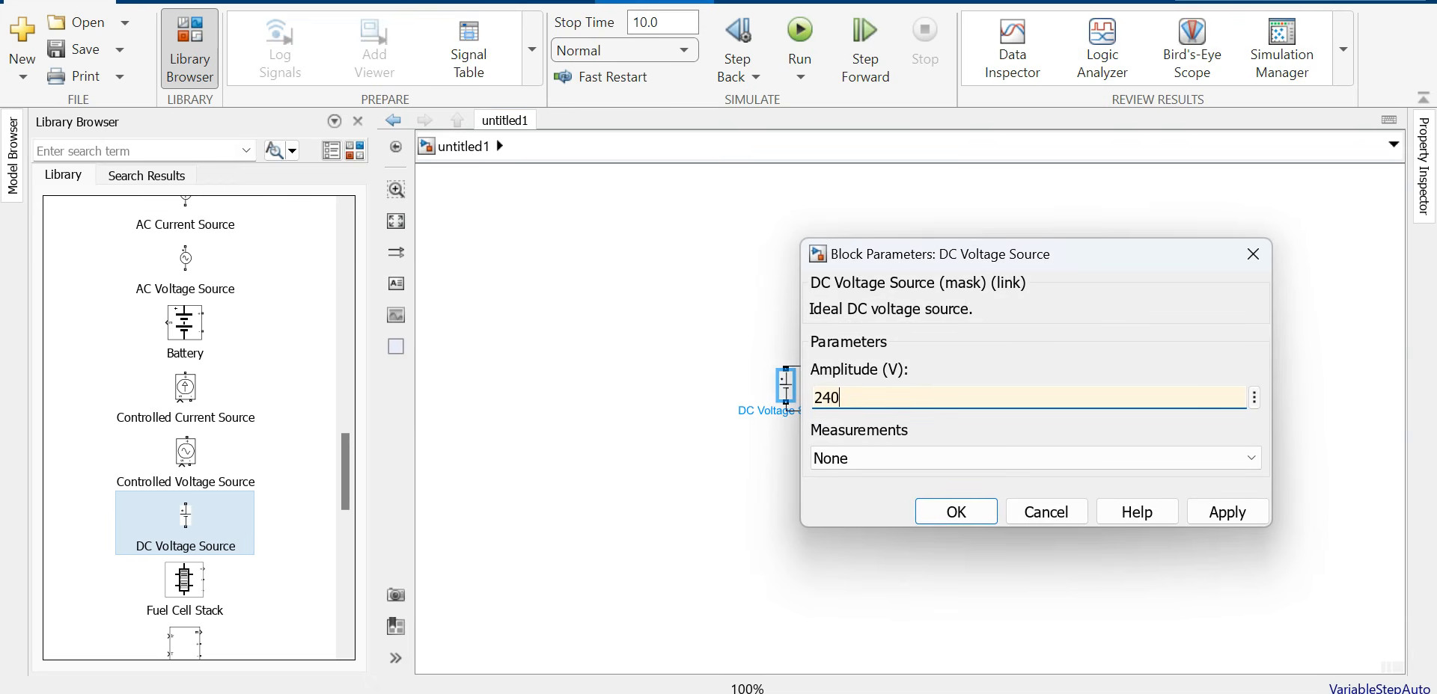
pyautogui.press('Return')
pyautogui.click(798, 277)
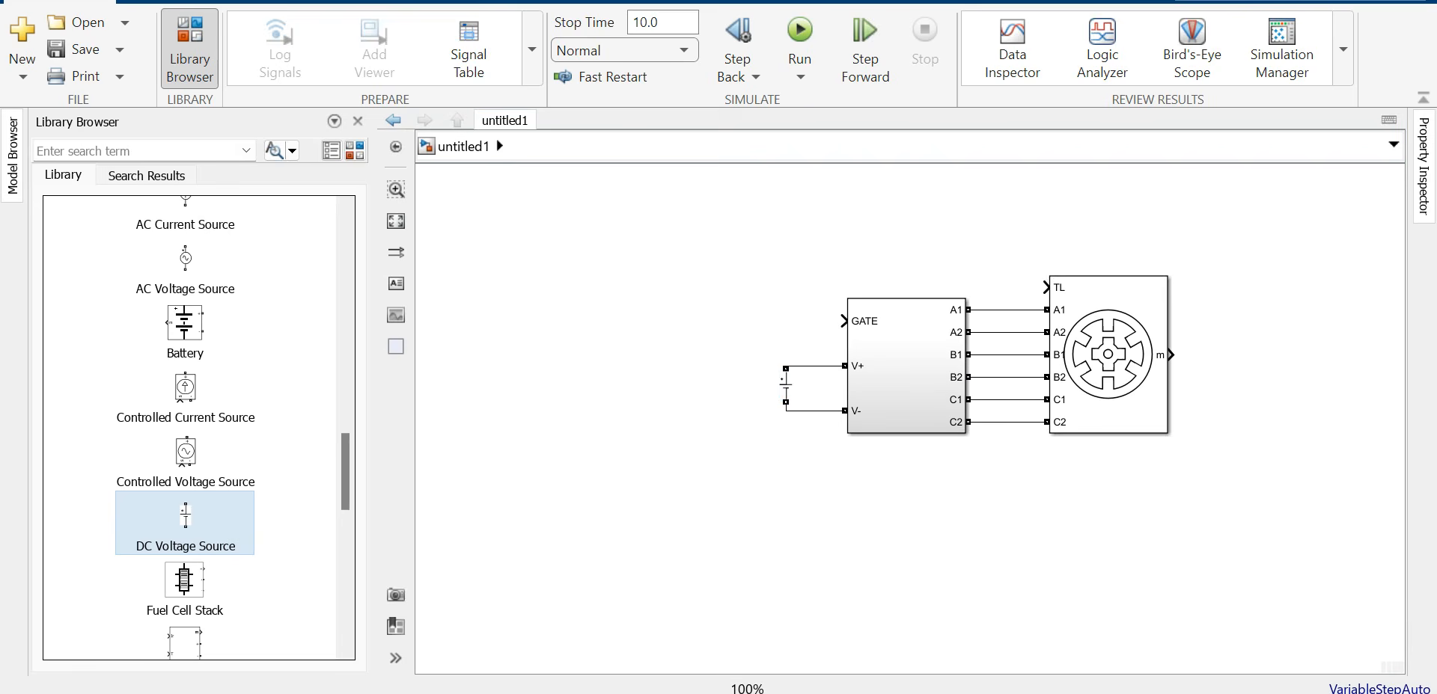
pyautogui.moveTo(344, 471); pyautogui.dragTo(344, 250)
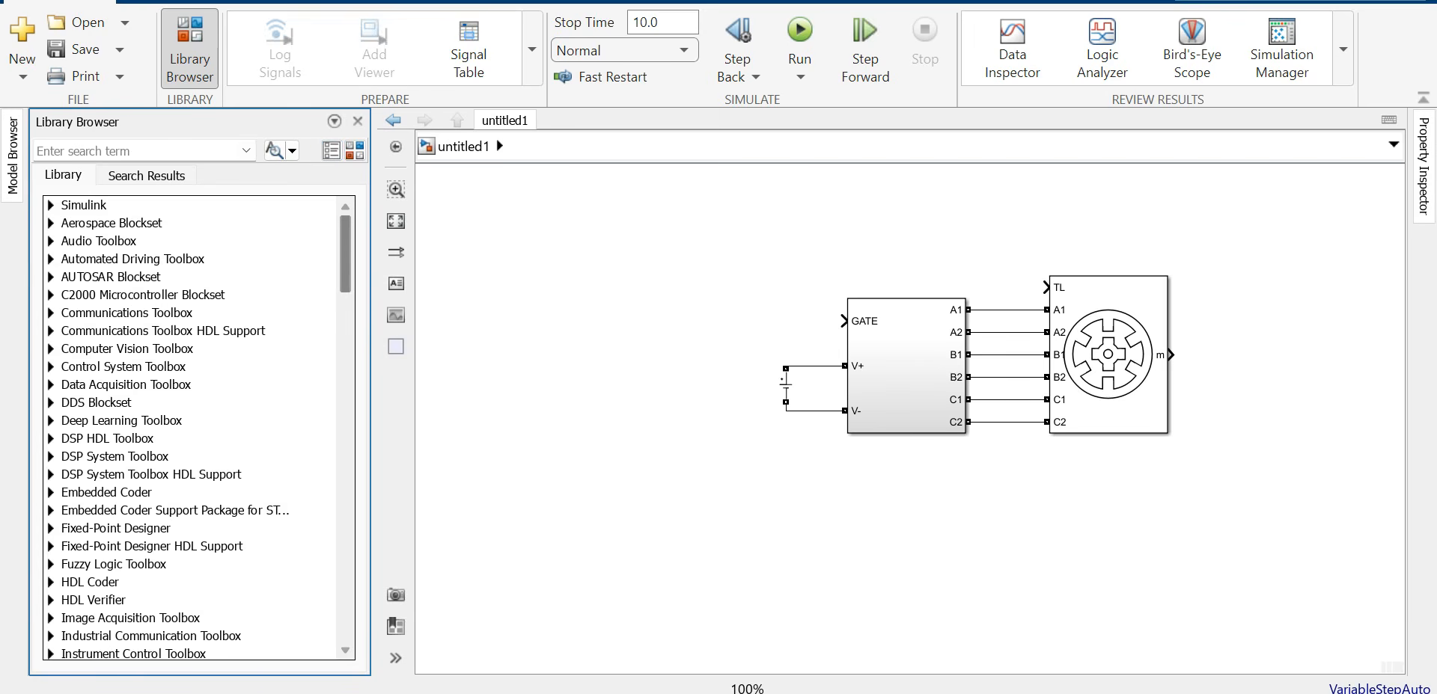
# Step: Place a Bus Selector right of the motor, enlarge it and straighten the motor's output line
pyautogui.click(53, 205)
pyautogui.moveTo(253, 256); pyautogui.dragTo(1255, 335)
pyautogui.click(1248, 350)
pyautogui.click(1254, 307)
pyautogui.click(1298, 419)
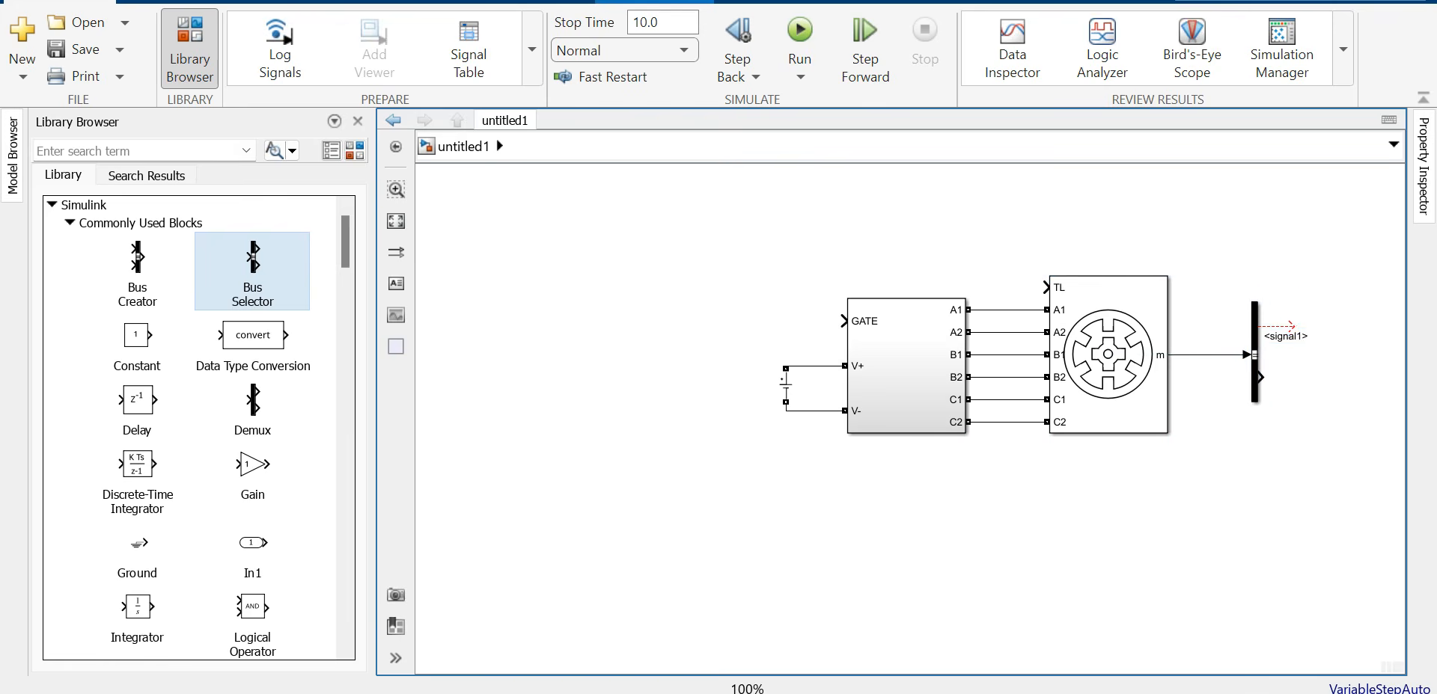
# Step: Set the Bus Selector outputs to Flux, I, Te and w, replacing signal1 and signal2, and re-straighten its input line
pyautogui.click(1255, 341)
pyautogui.doubleClick(1255, 340)
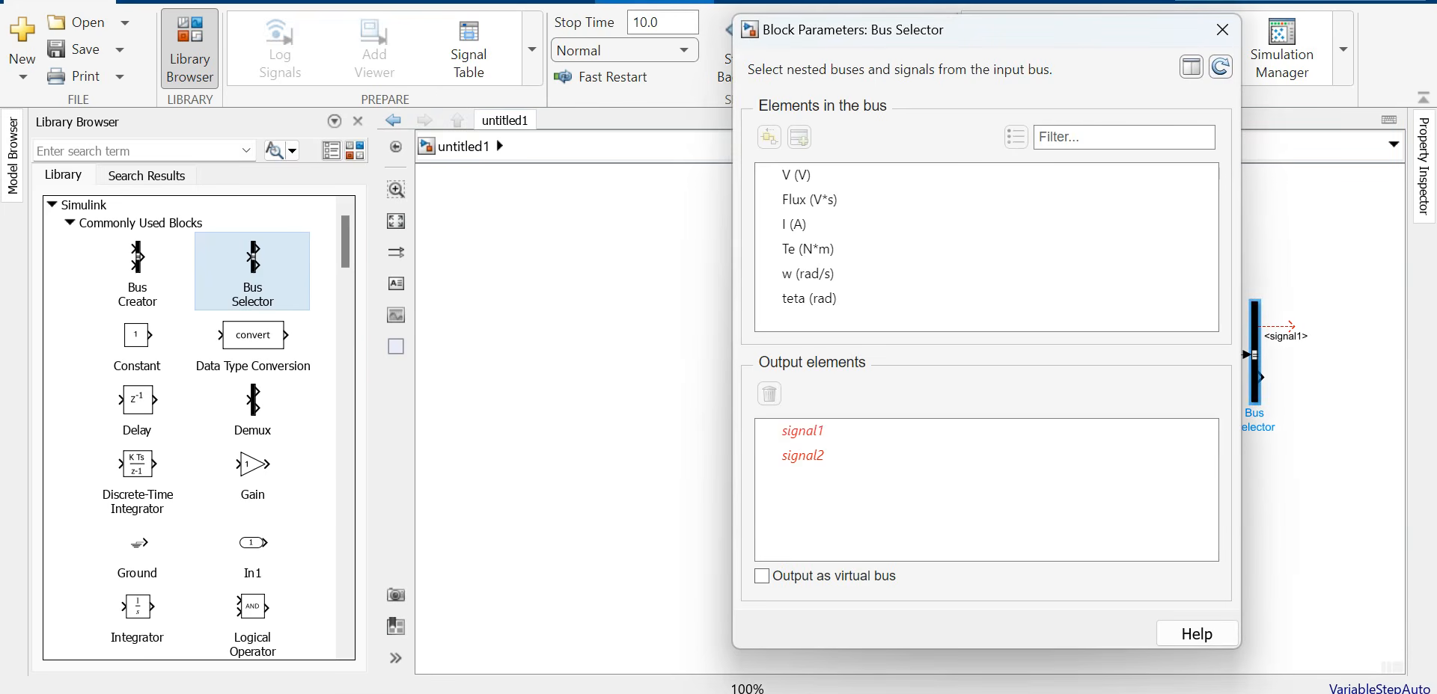
pyautogui.click(802, 431)
pyautogui.click(769, 394)
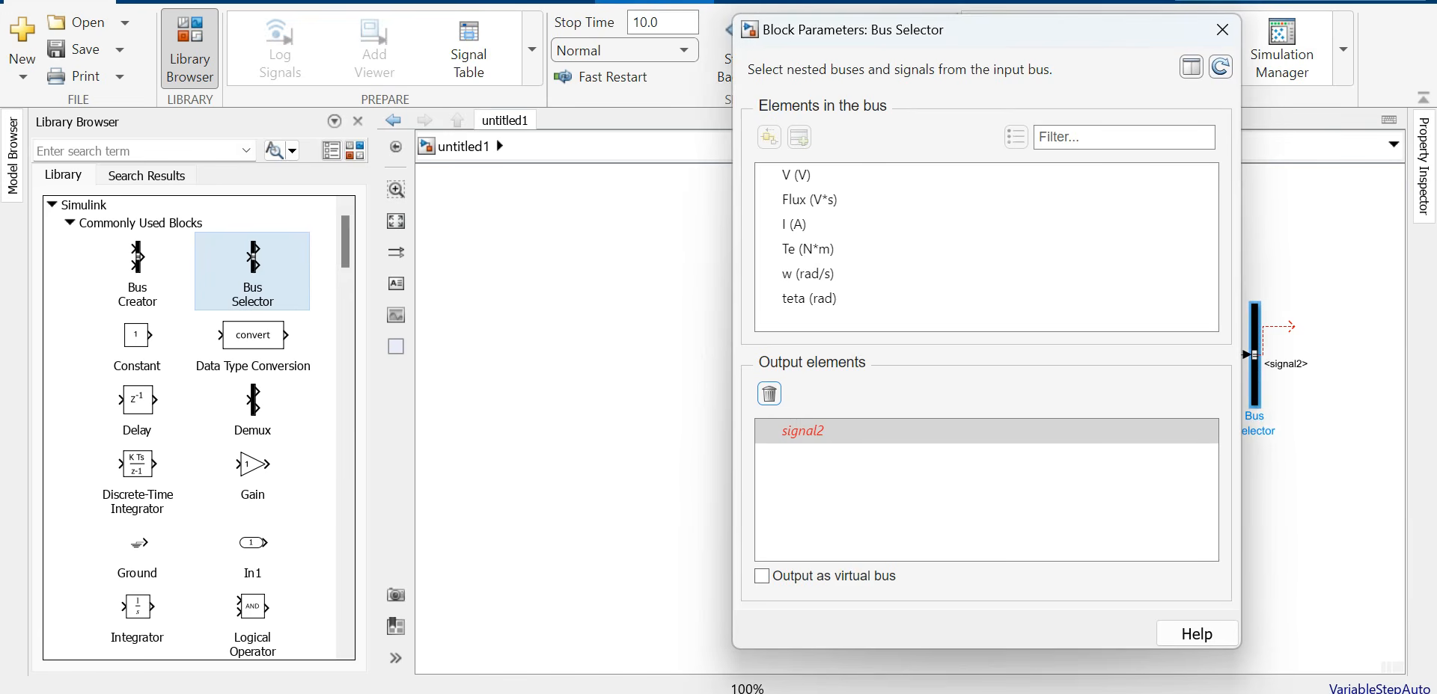
pyautogui.click(809, 200)
pyautogui.click(799, 137)
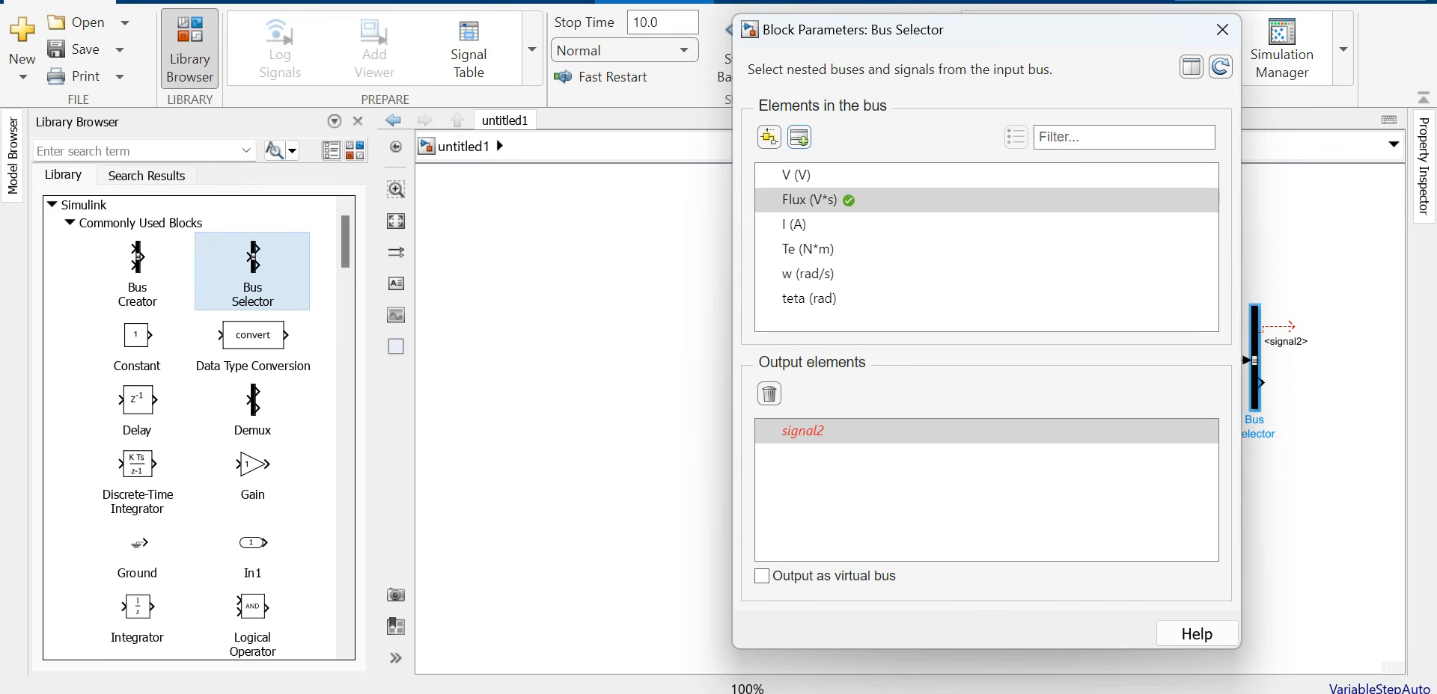
pyautogui.click(795, 225)
pyautogui.click(799, 137)
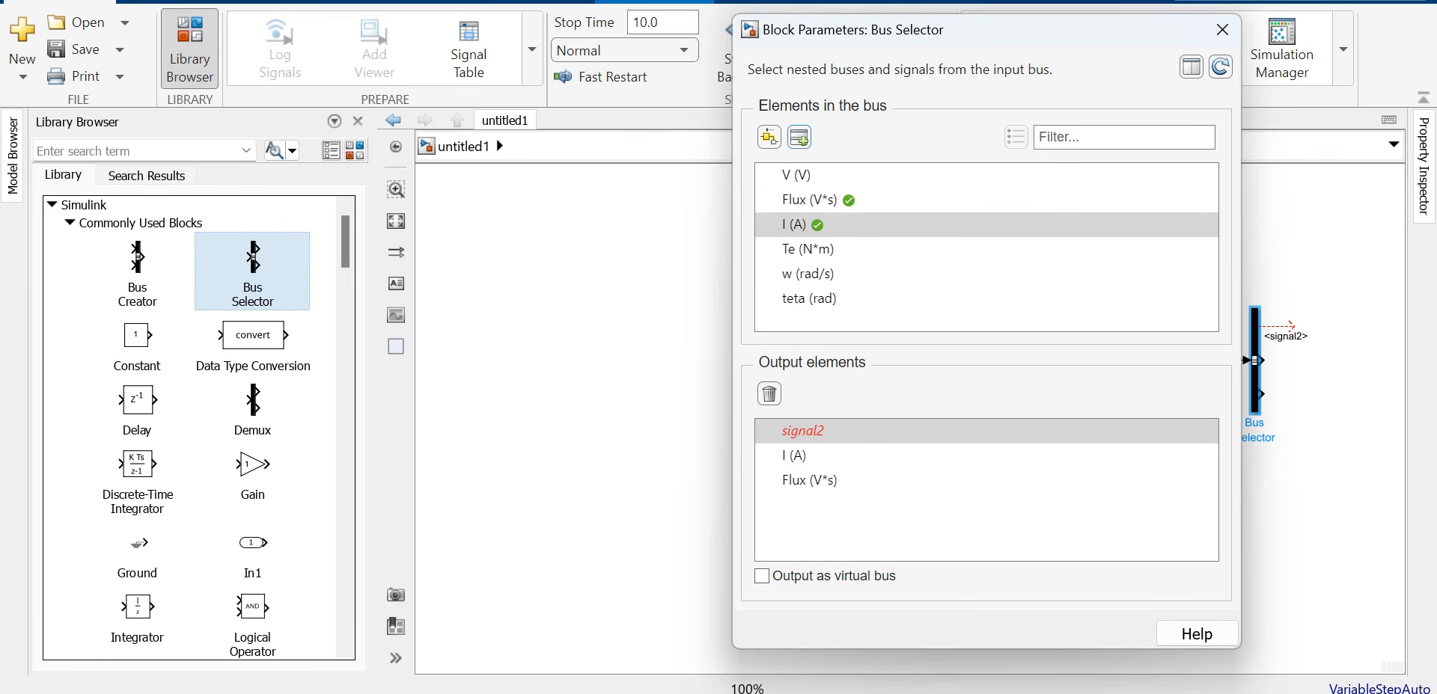
pyautogui.click(808, 249)
pyautogui.click(799, 137)
pyautogui.click(808, 273)
pyautogui.click(799, 136)
pyautogui.click(803, 431)
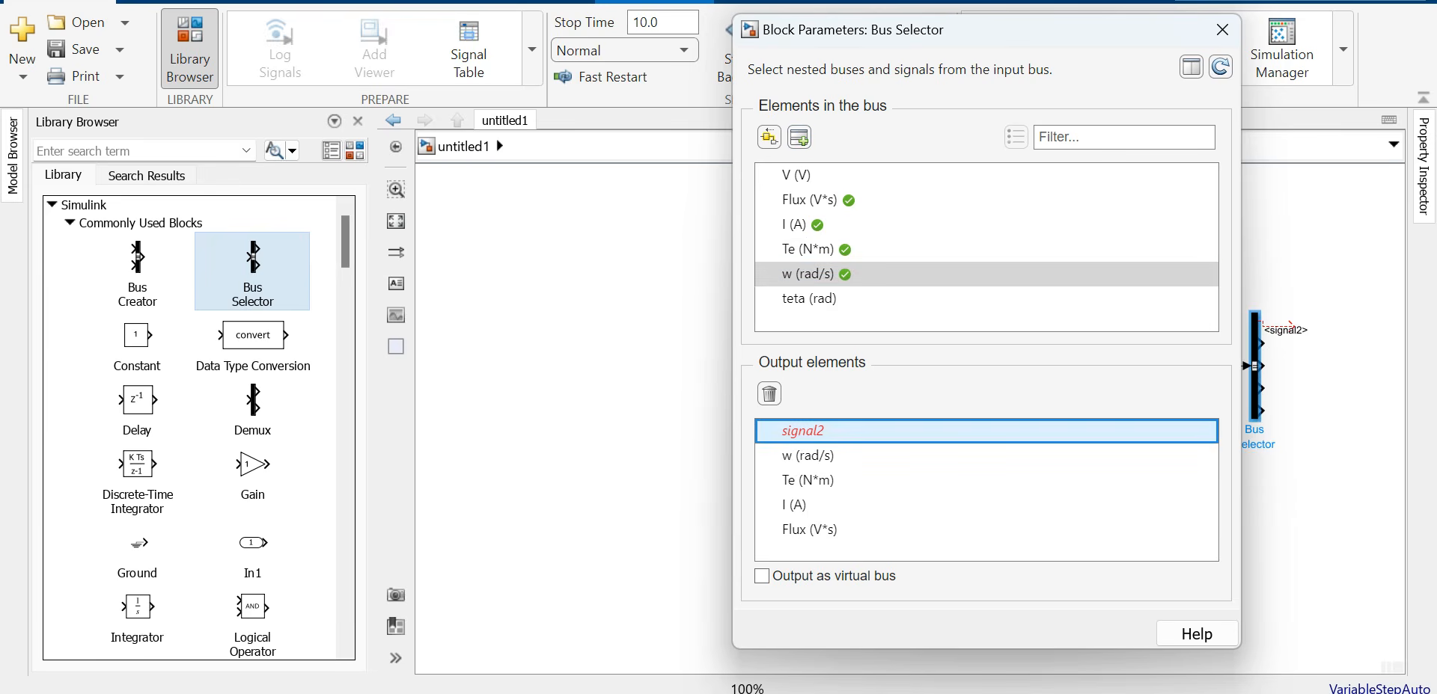
pyautogui.click(769, 394)
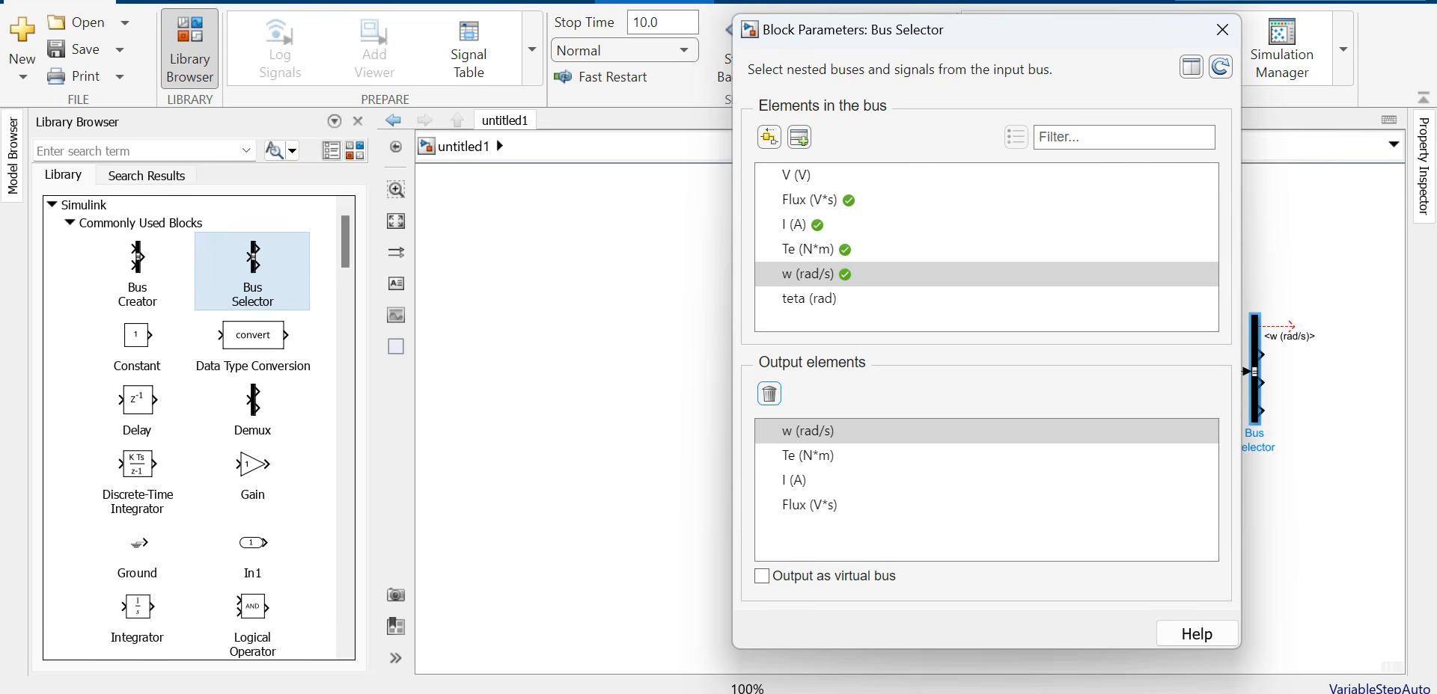
pyautogui.click(1222, 29)
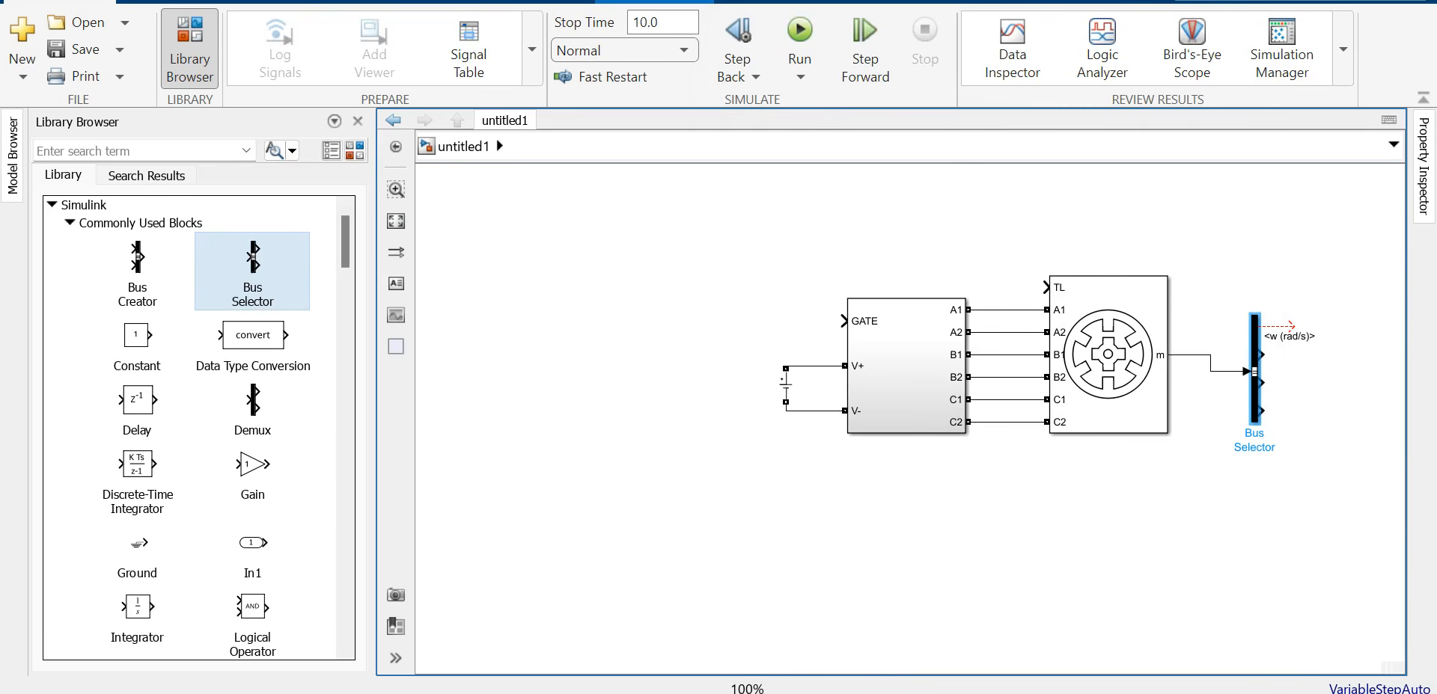
pyautogui.moveTo(1254, 372); pyautogui.dragTo(1254, 355)
# Step: Add a Scope from the Sinks library to the right of the Bus Selector
pyautogui.hotkey('ctrl', 'a')
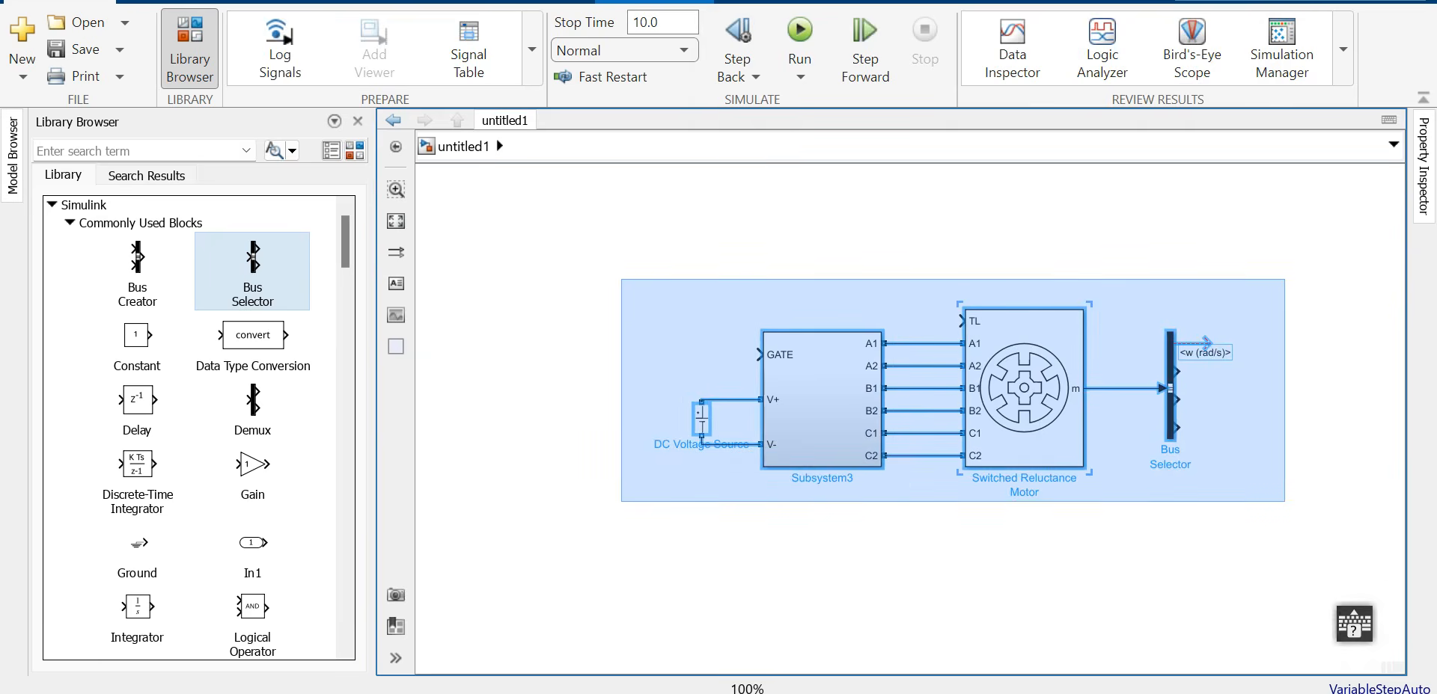
pyautogui.click(935, 561)
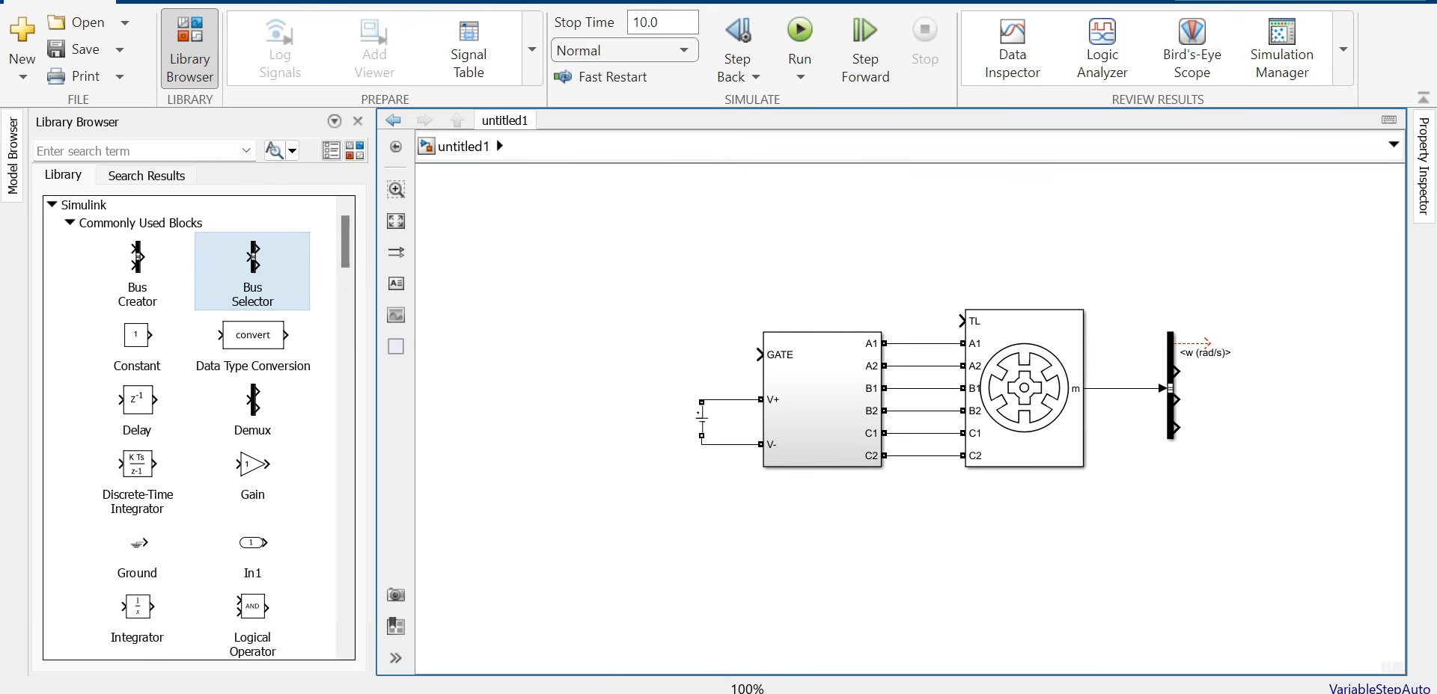
pyautogui.click(70, 223)
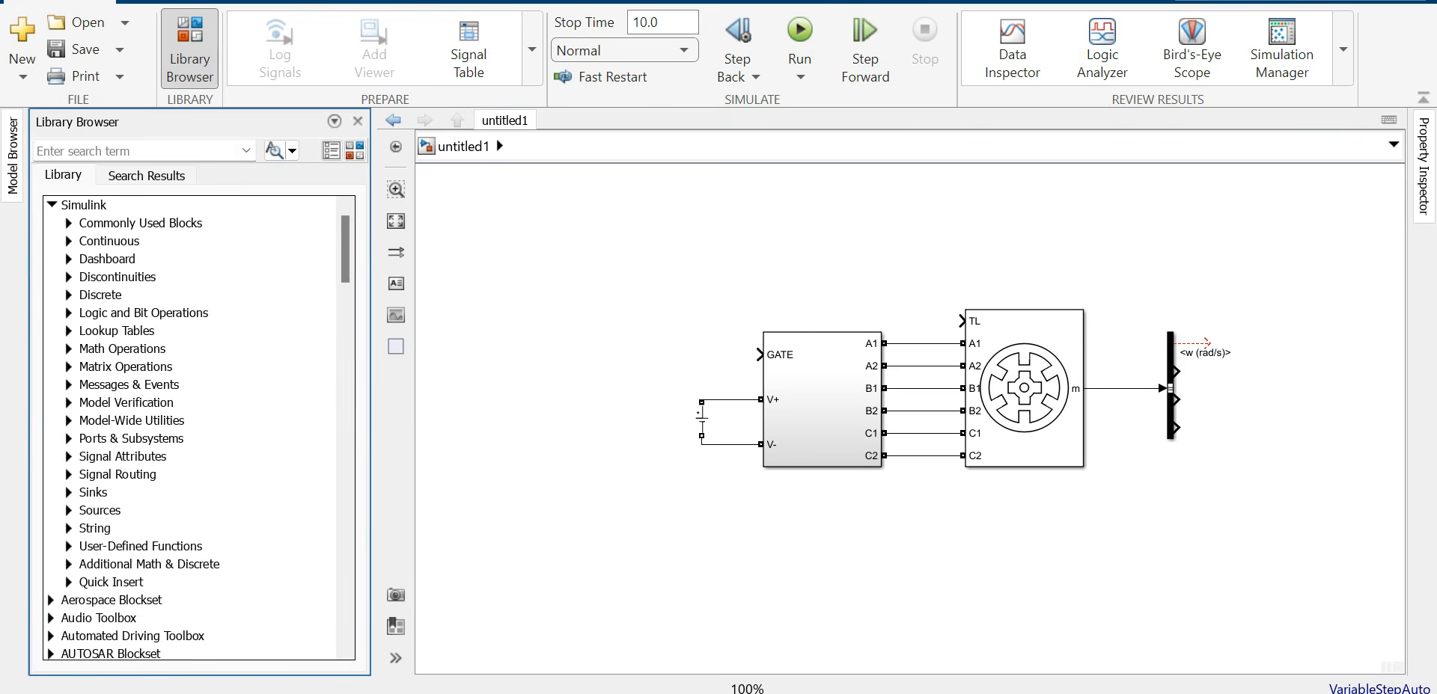
pyautogui.click(69, 492)
pyautogui.scroll(-2, 69, 492)
pyautogui.moveTo(212, 533); pyautogui.dragTo(1307, 367)
# Step: Configure the Scope with 4 input ports and a [2,2] display grid
pyautogui.doubleClick(1307, 367)
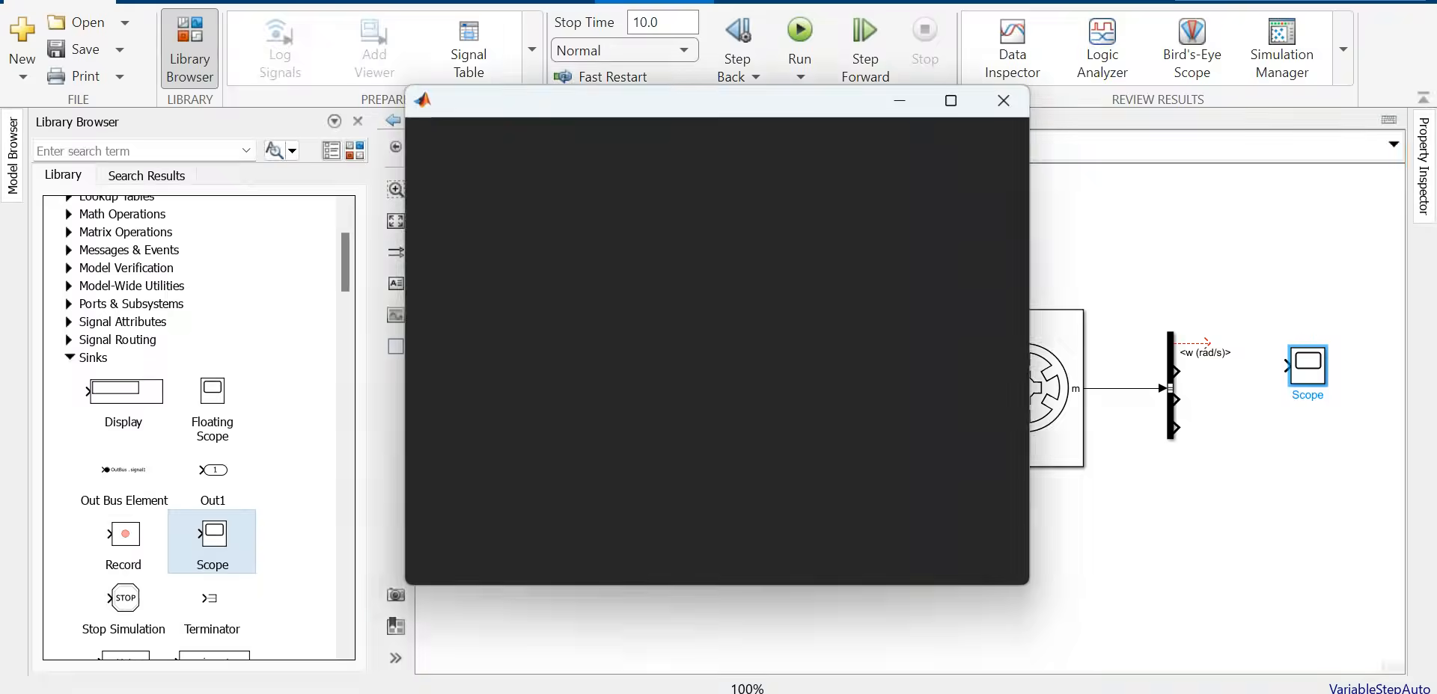
pyautogui.click(463, 133)
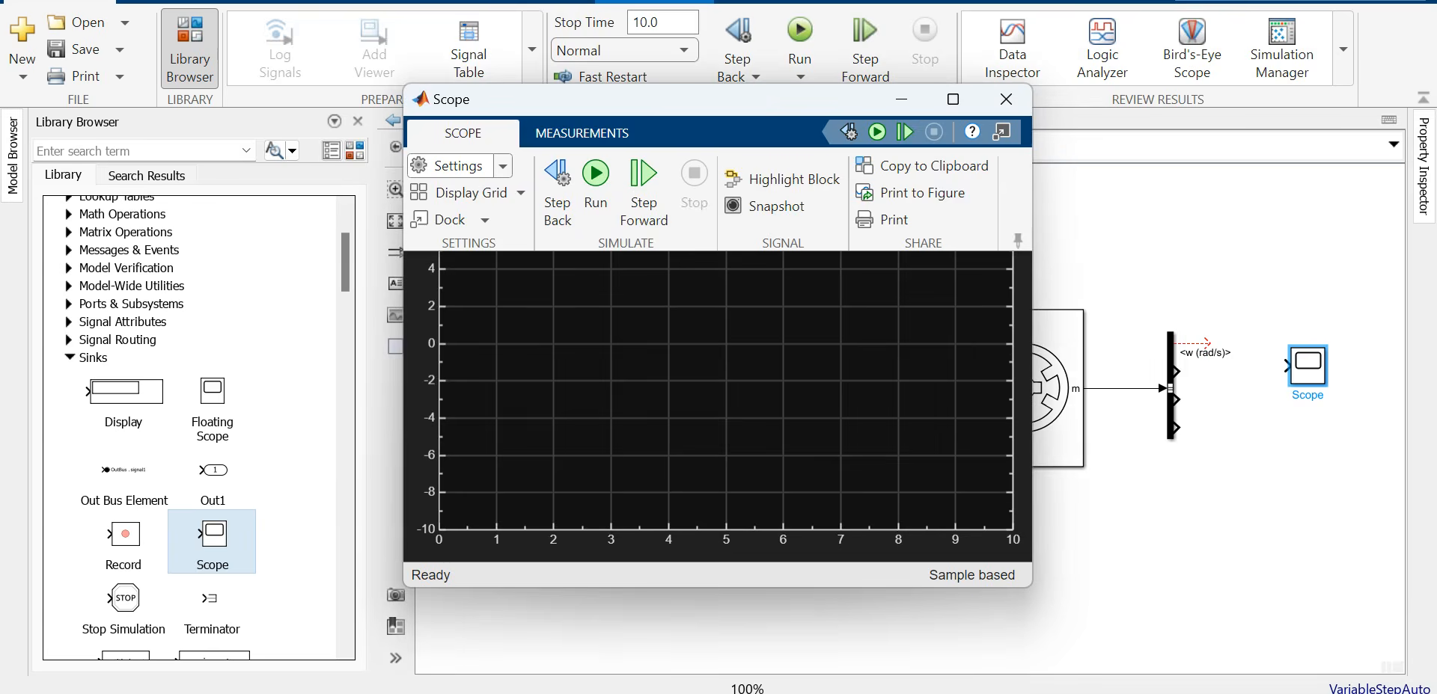
pyautogui.click(462, 166)
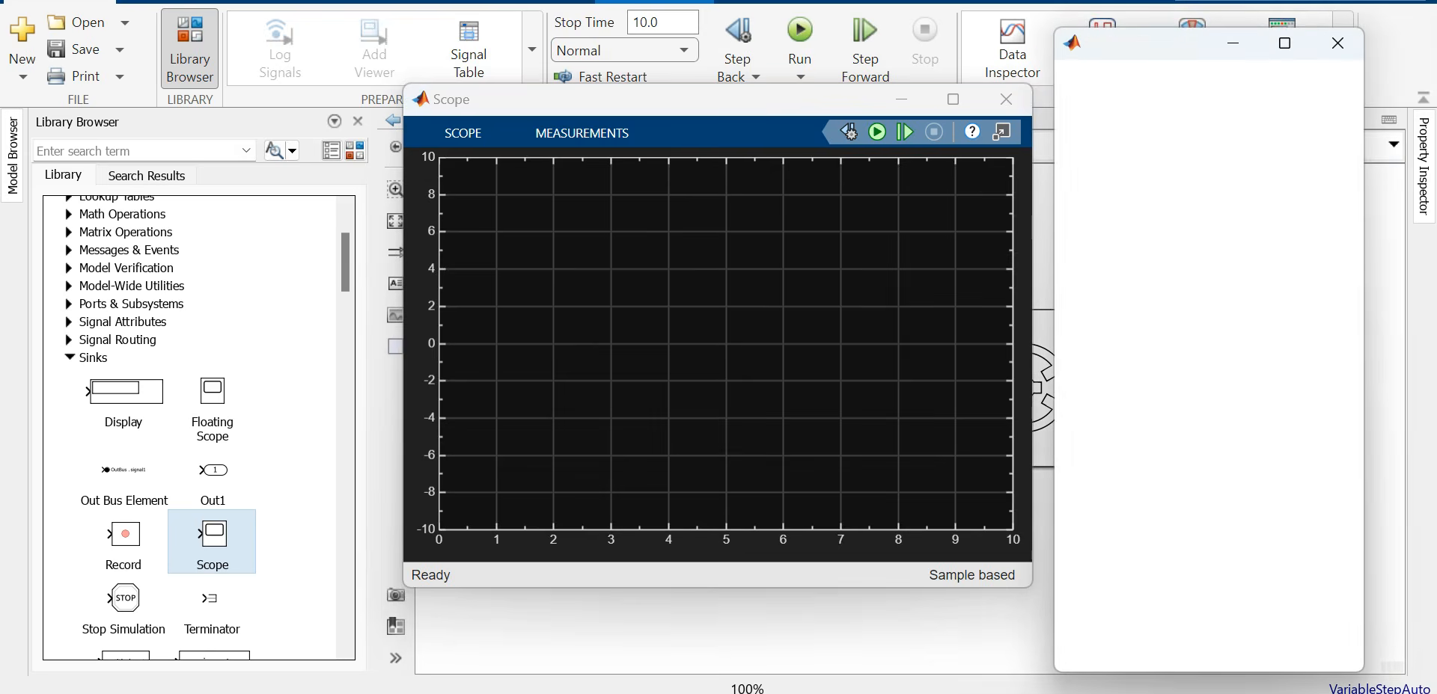
pyautogui.doubleClick(1272, 165)
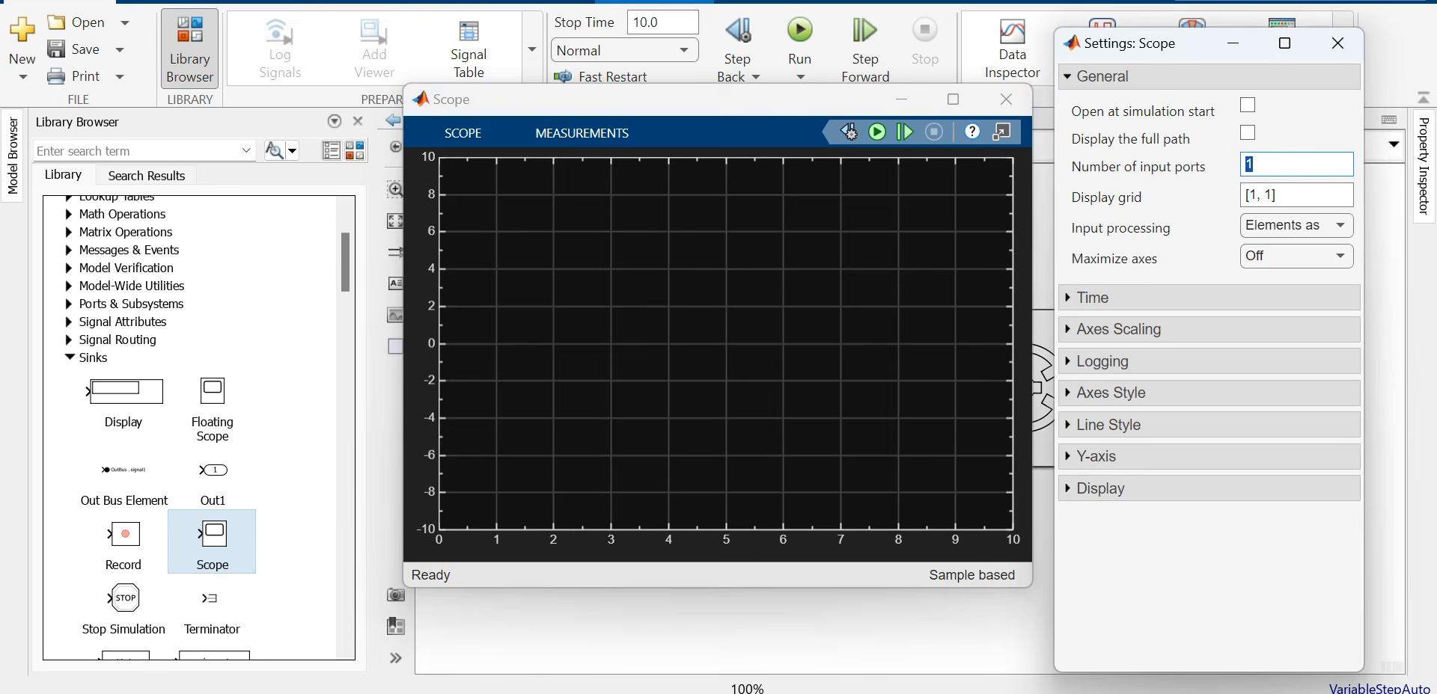
pyautogui.write('4')
pyautogui.moveTo(1258, 195); pyautogui.dragTo(1244, 195)
pyautogui.click(1257, 195)
pyautogui.press('BackSpace')
pyautogui.write('2')
pyautogui.moveTo(1270, 196); pyautogui.dragTo(1260, 196)
pyautogui.write('2')
pyautogui.press('Return')
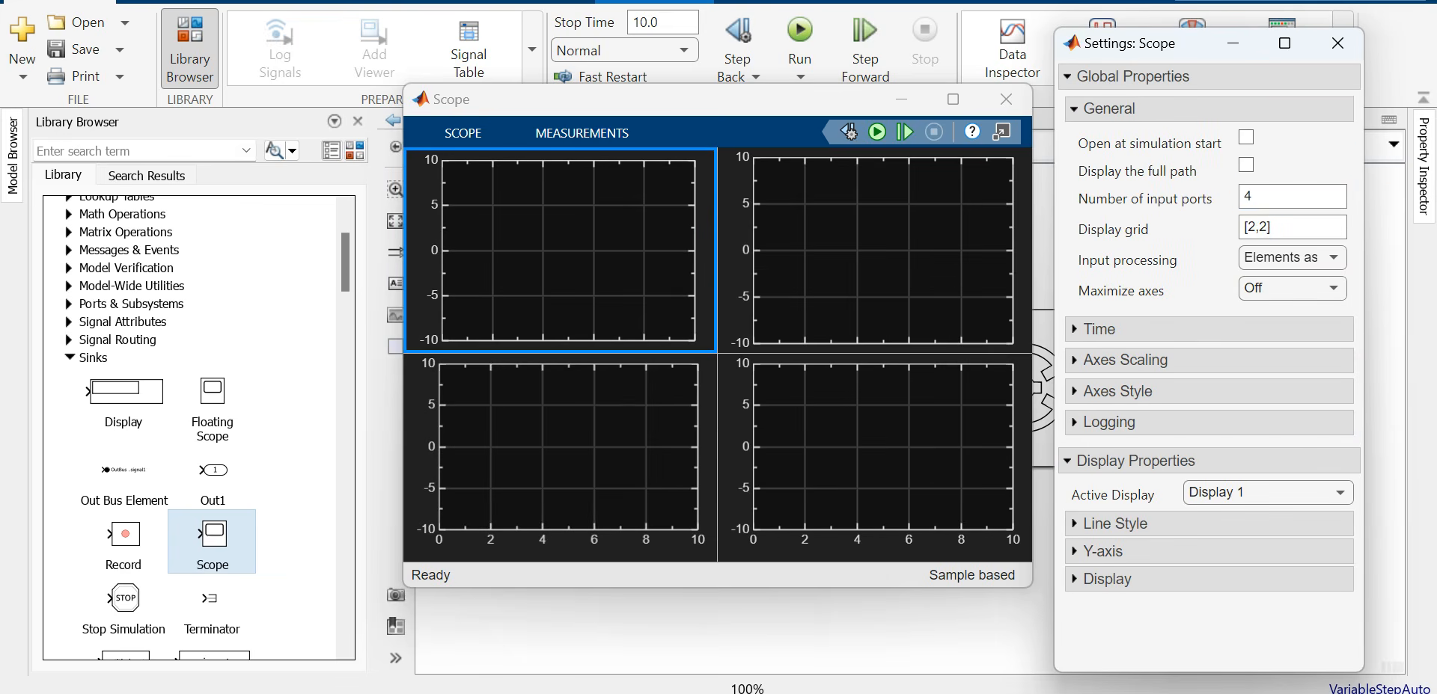
pyautogui.click(1337, 43)
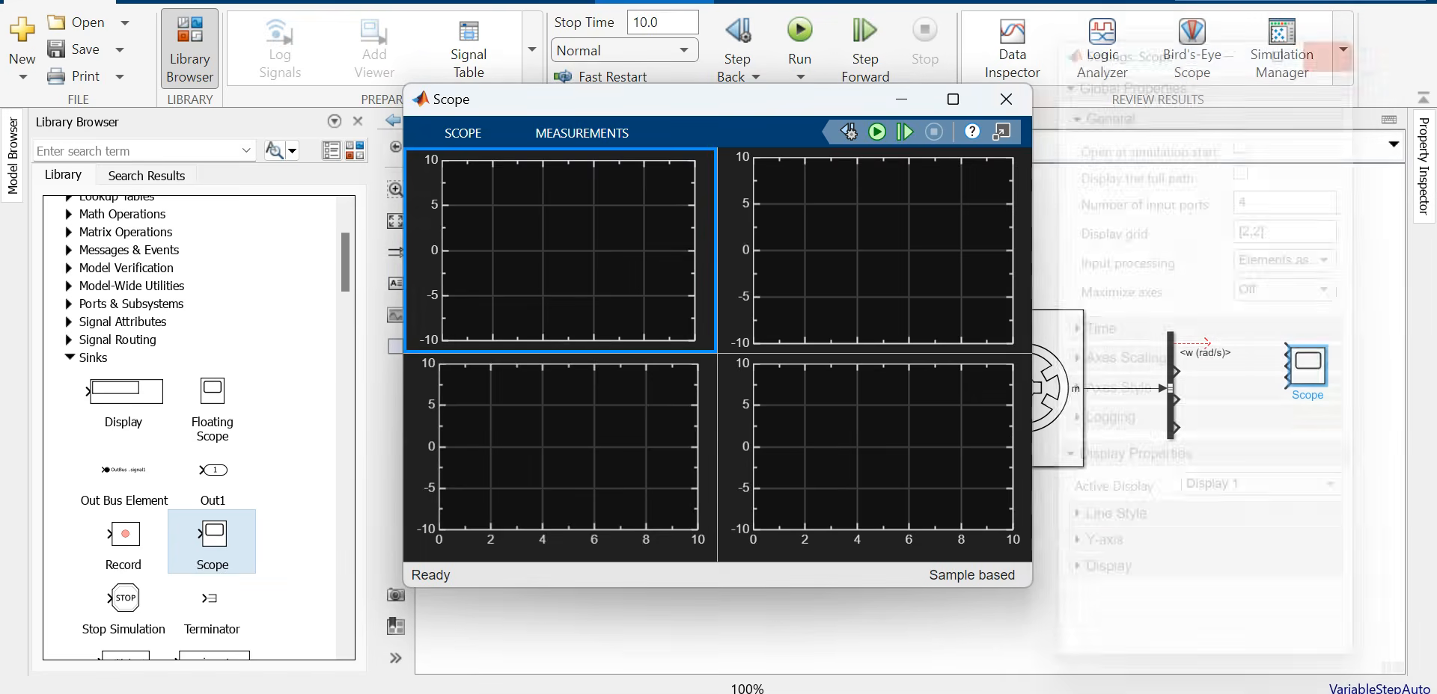
pyautogui.click(1006, 99)
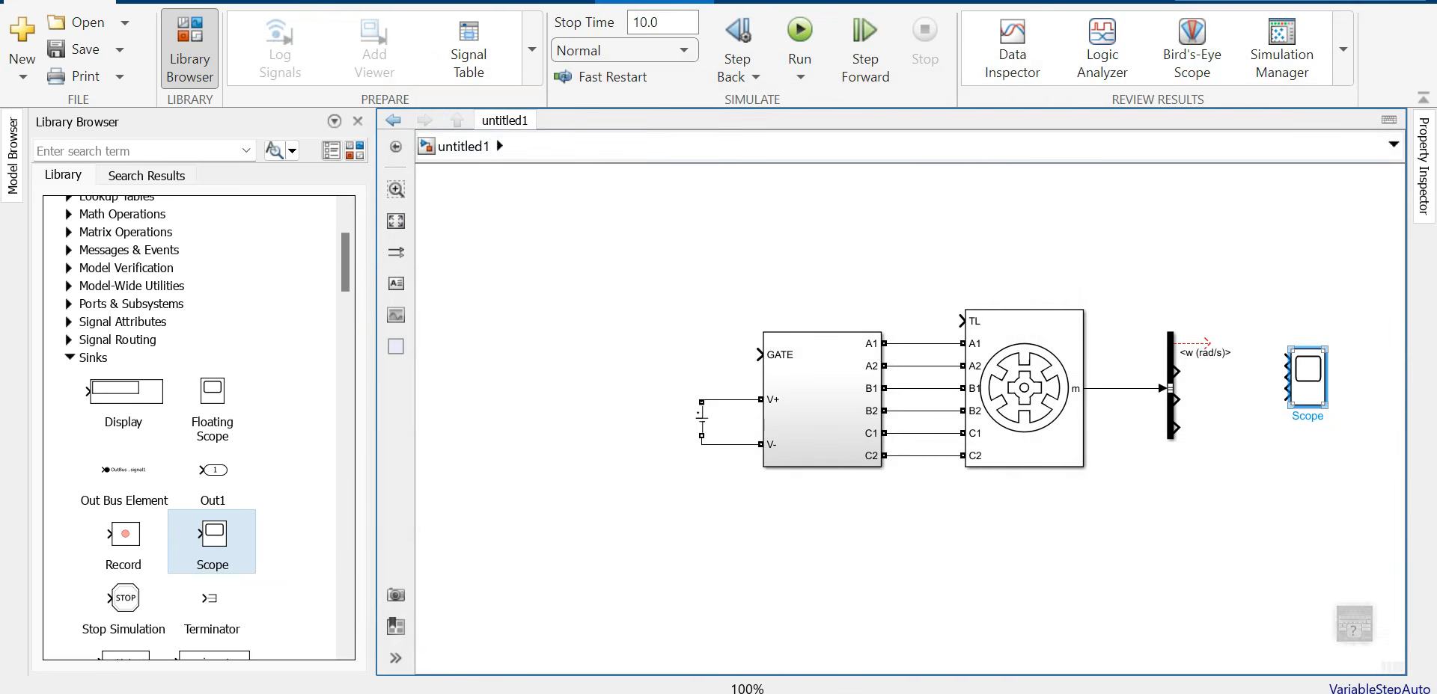
# Step: Wire the Bus Selector's w, Te, I and Flux outputs into Scope inputs 1 to 4, enlarging the Scope
pyautogui.moveTo(1310, 387); pyautogui.dragTo(1331, 438)
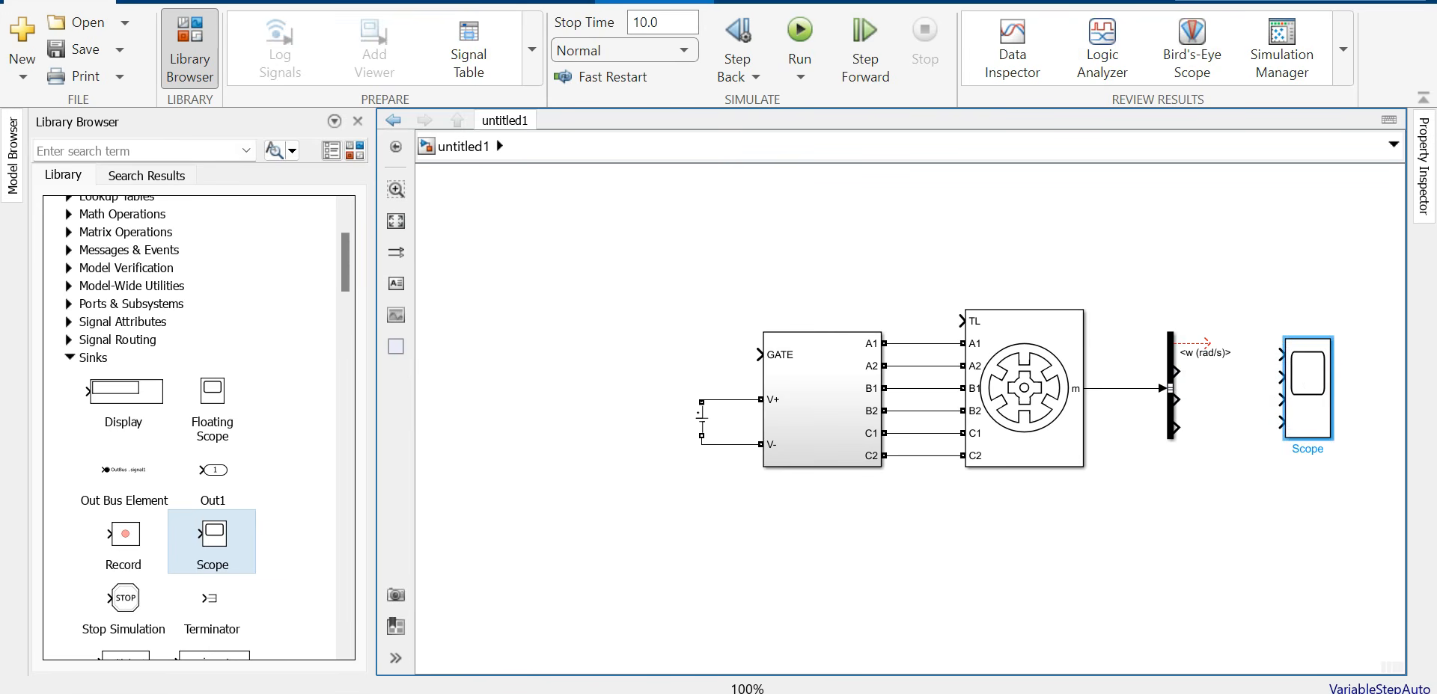
pyautogui.moveTo(1210, 343)
pyautogui.mouseDown()
pyautogui.moveTo(1269, 344)
pyautogui.moveTo(1307, 371)
pyautogui.mouseUp()
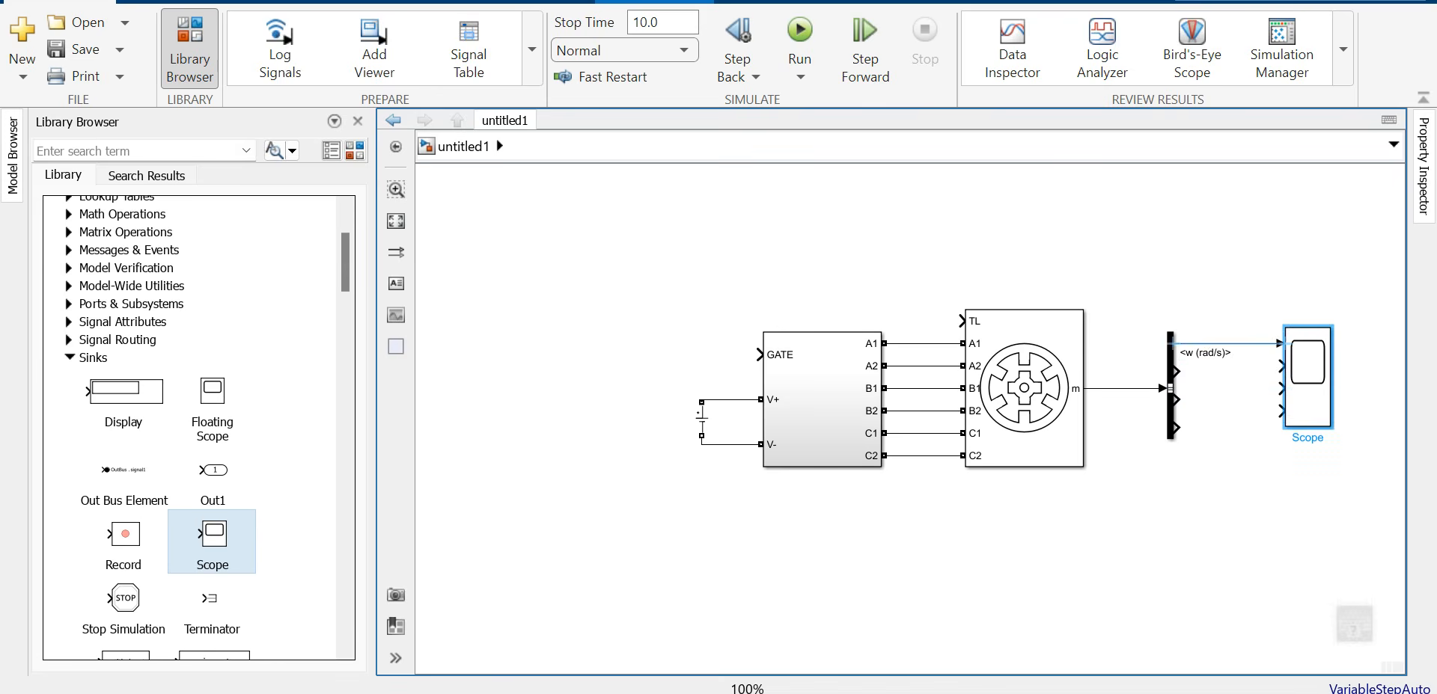
pyautogui.moveTo(1330, 428)
pyautogui.mouseDown()
pyautogui.moveTo(1335, 456)
pyautogui.moveTo(1335, 440)
pyautogui.mouseUp()
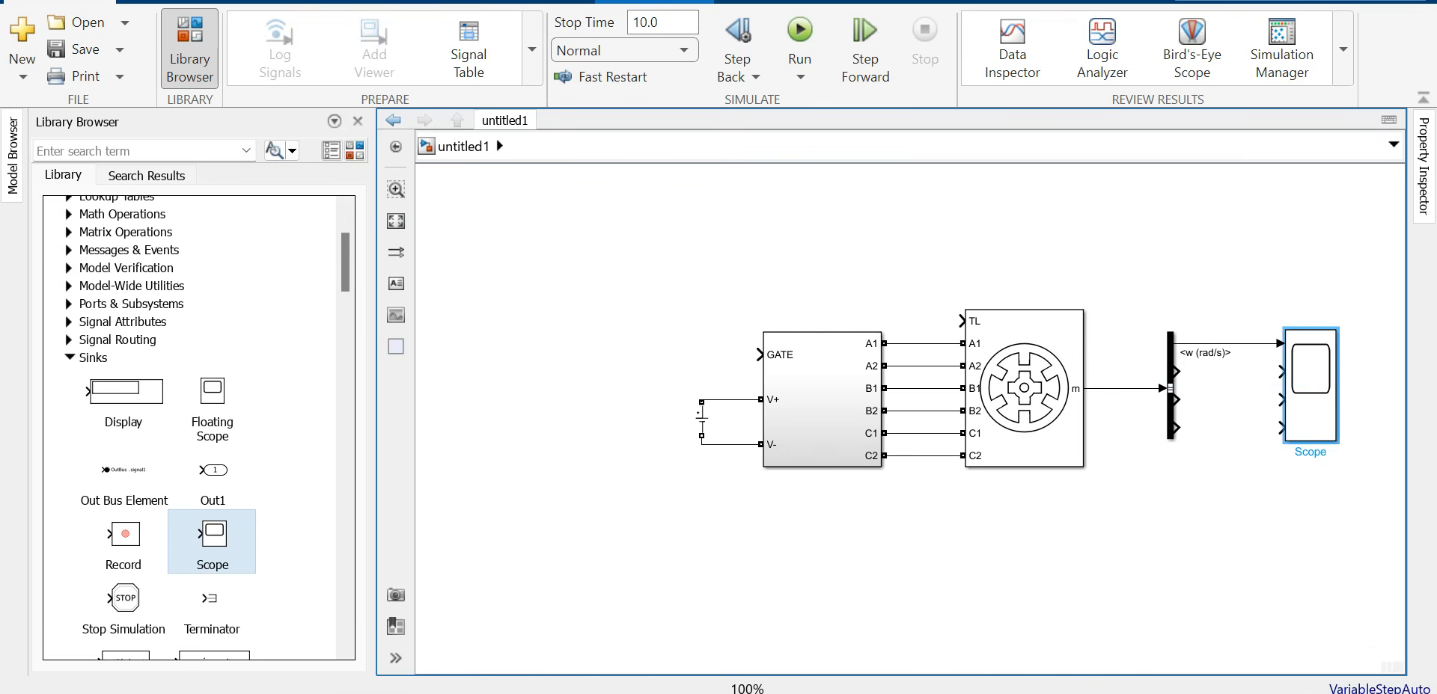
pyautogui.moveTo(1177, 371); pyautogui.dragTo(1279, 372)
pyautogui.moveTo(1175, 400); pyautogui.dragTo(1281, 400)
pyautogui.moveTo(1176, 428); pyautogui.dragTo(1281, 427)
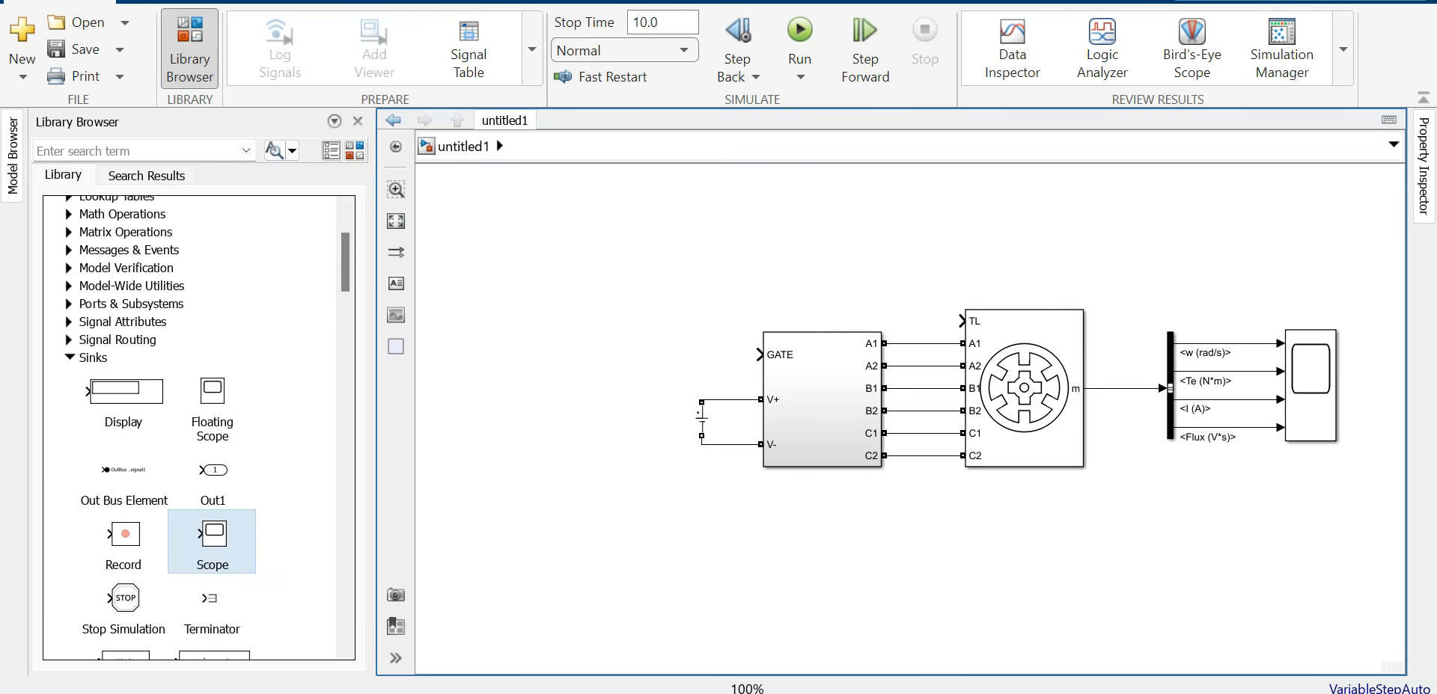
# Step: Place a Gain block at the model's lower left with gain 180/pi, enlarged so the value shows
pyautogui.scroll(3, 198, 426)
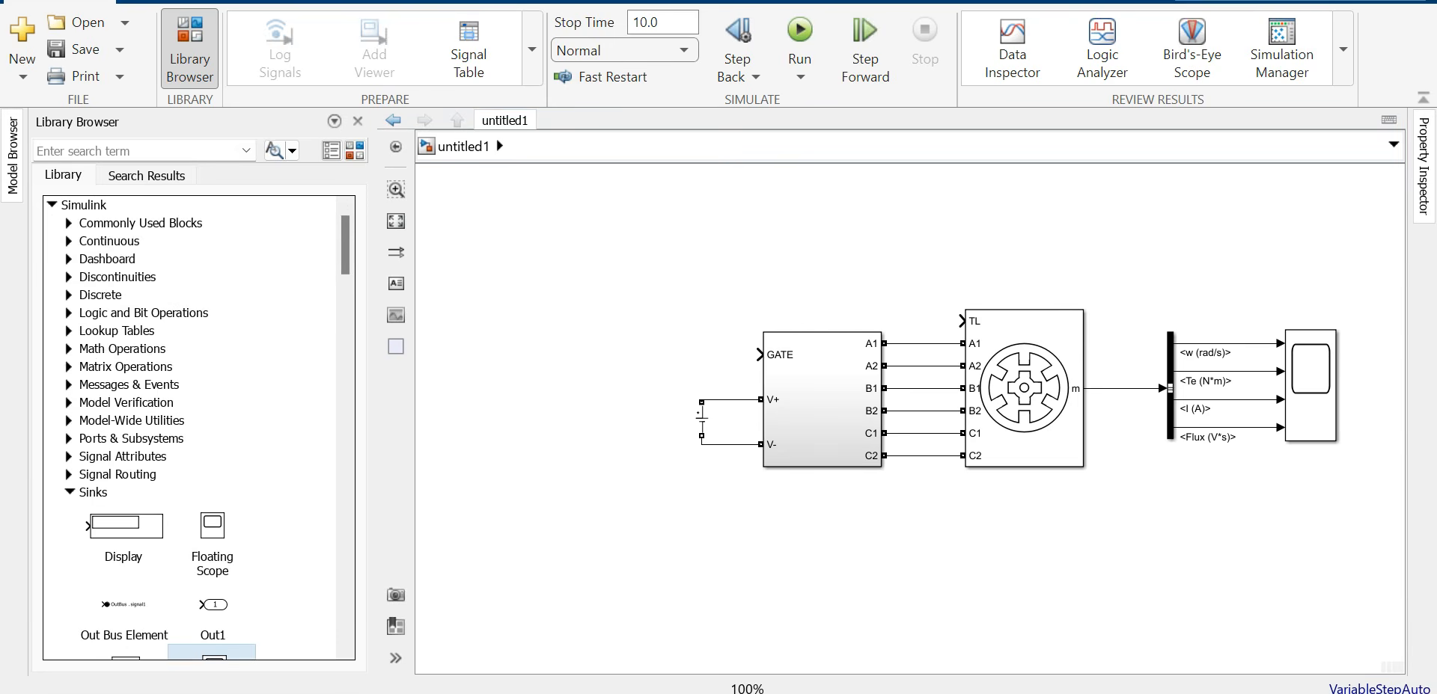
pyautogui.click(69, 223)
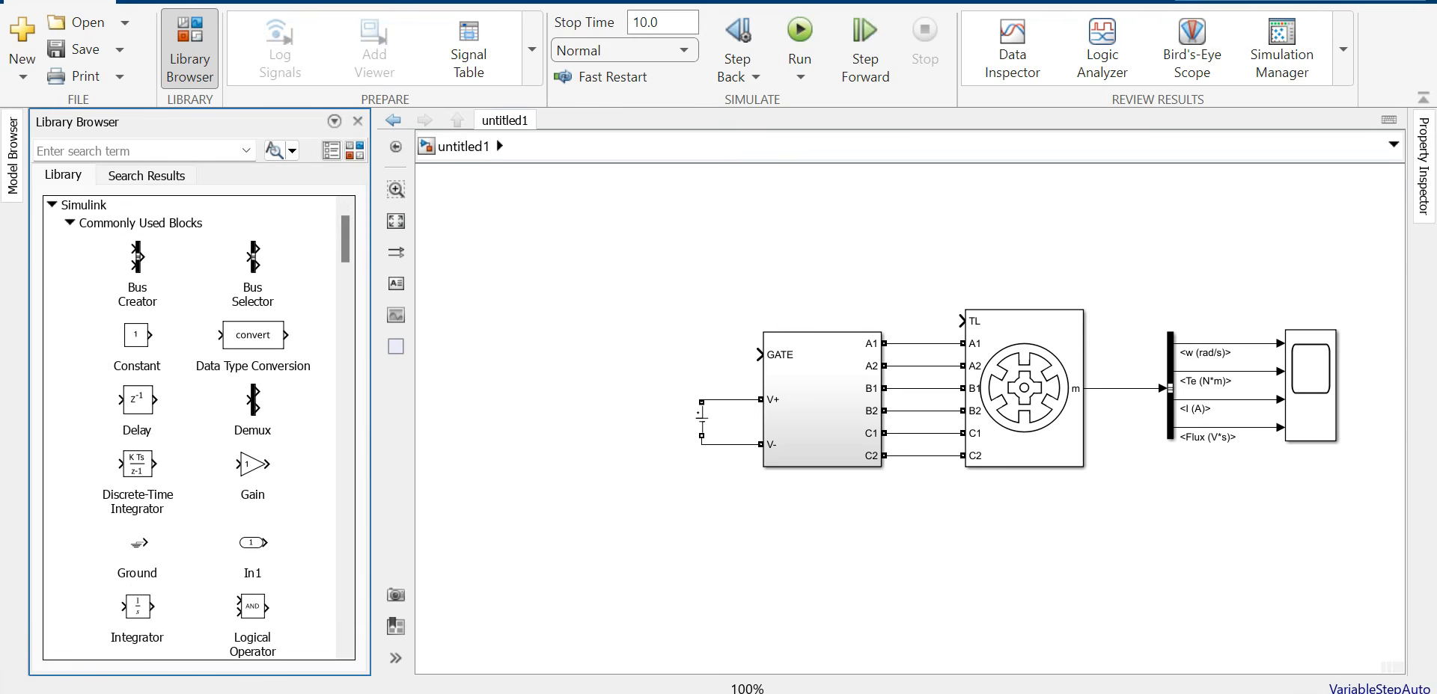
pyautogui.moveTo(252, 464); pyautogui.dragTo(623, 540)
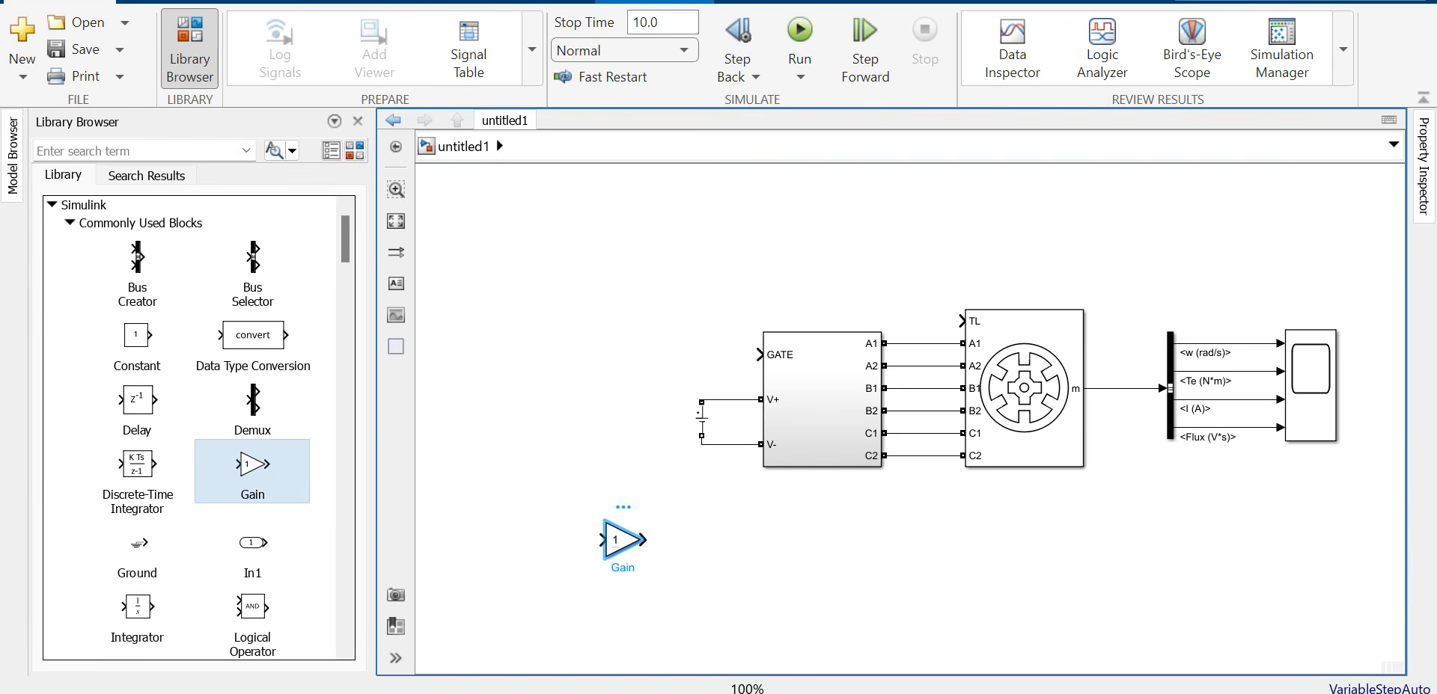
pyautogui.doubleClick(623, 540)
pyautogui.write('1')
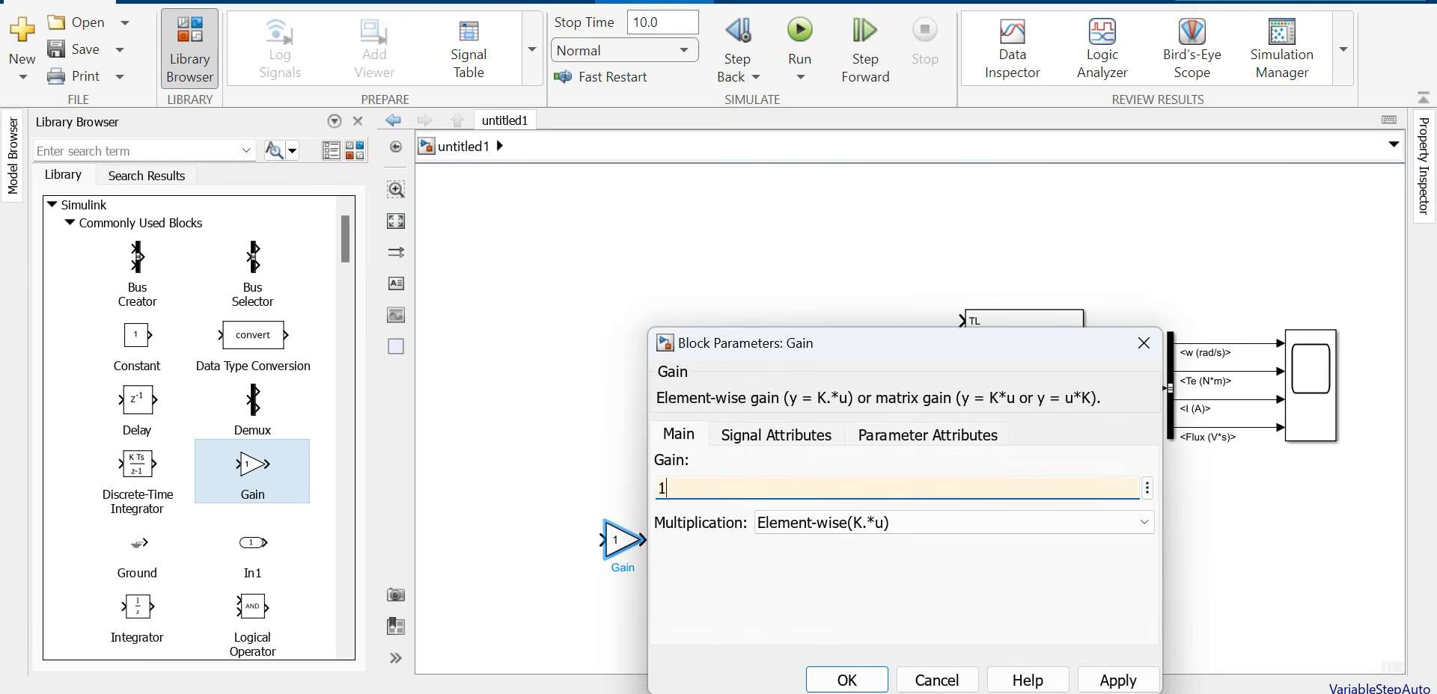
pyautogui.write('80/pi')
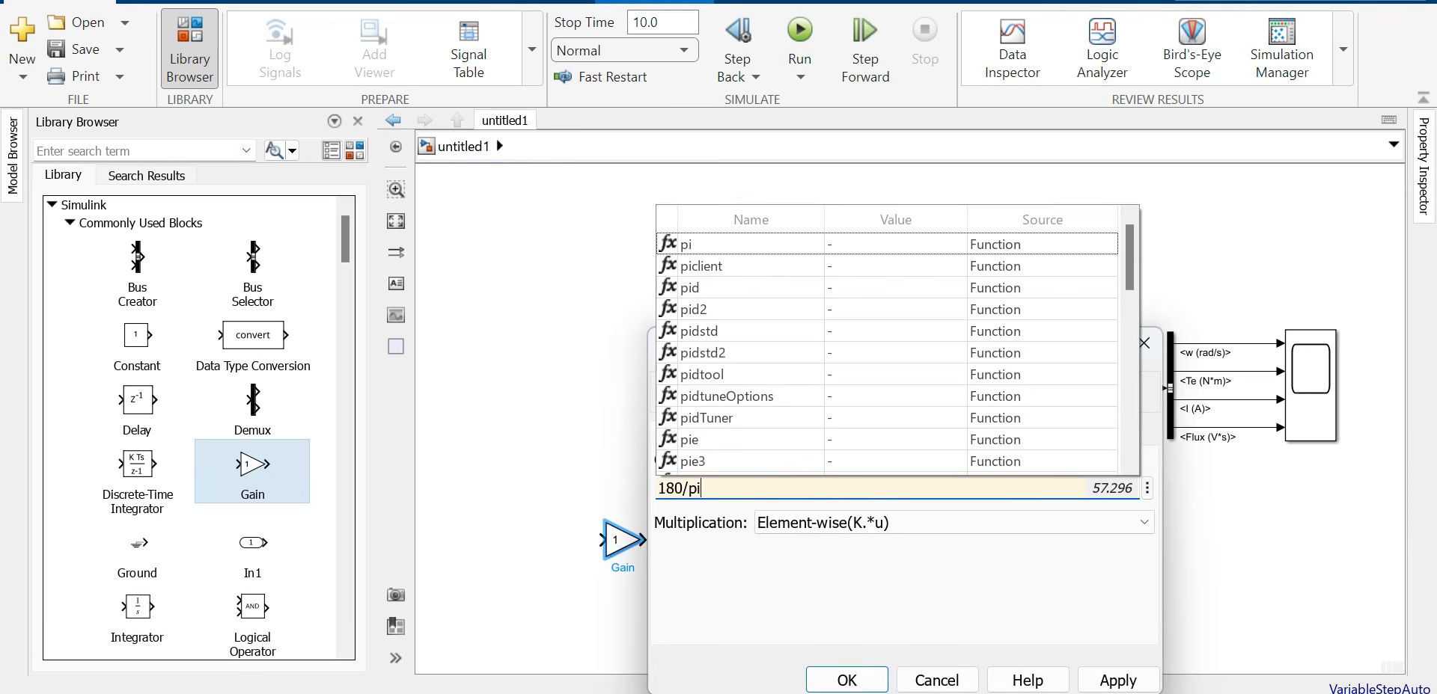
pyautogui.click(1118, 680)
pyautogui.click(847, 680)
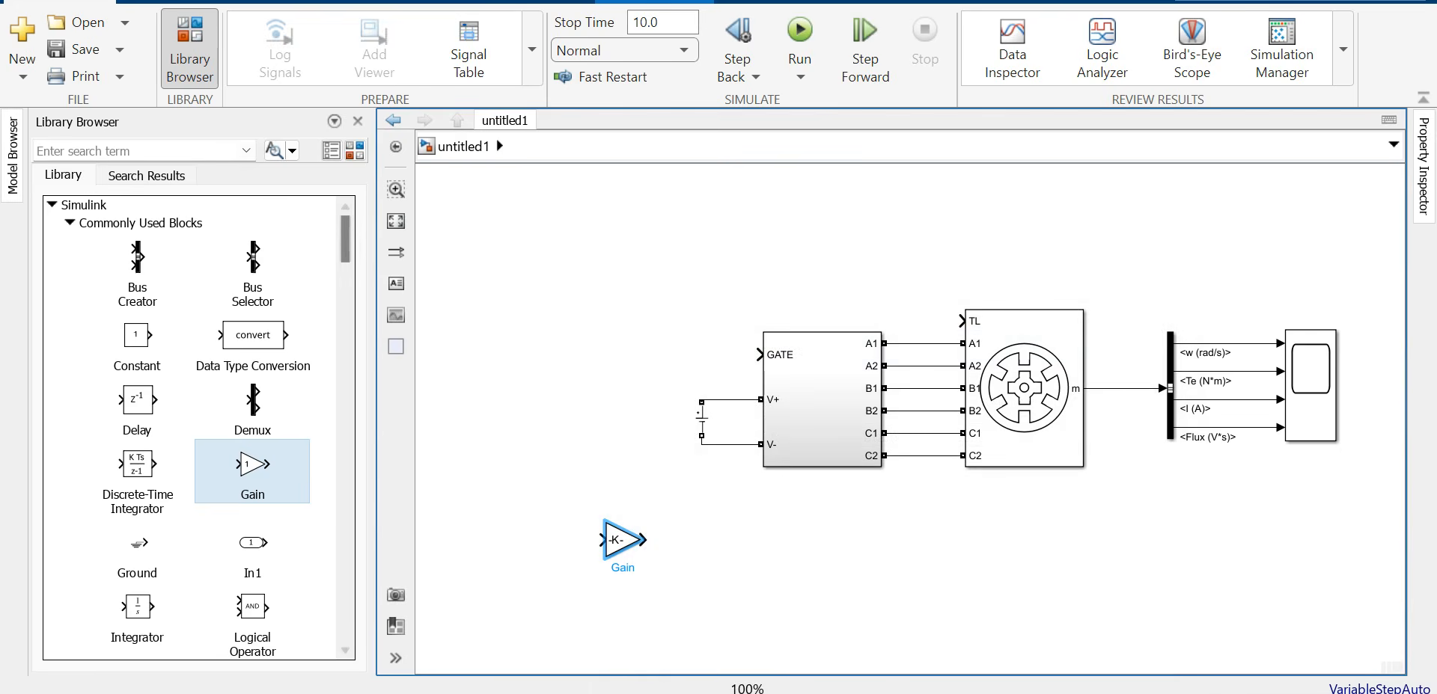
pyautogui.moveTo(639, 556); pyautogui.dragTo(583, 546)
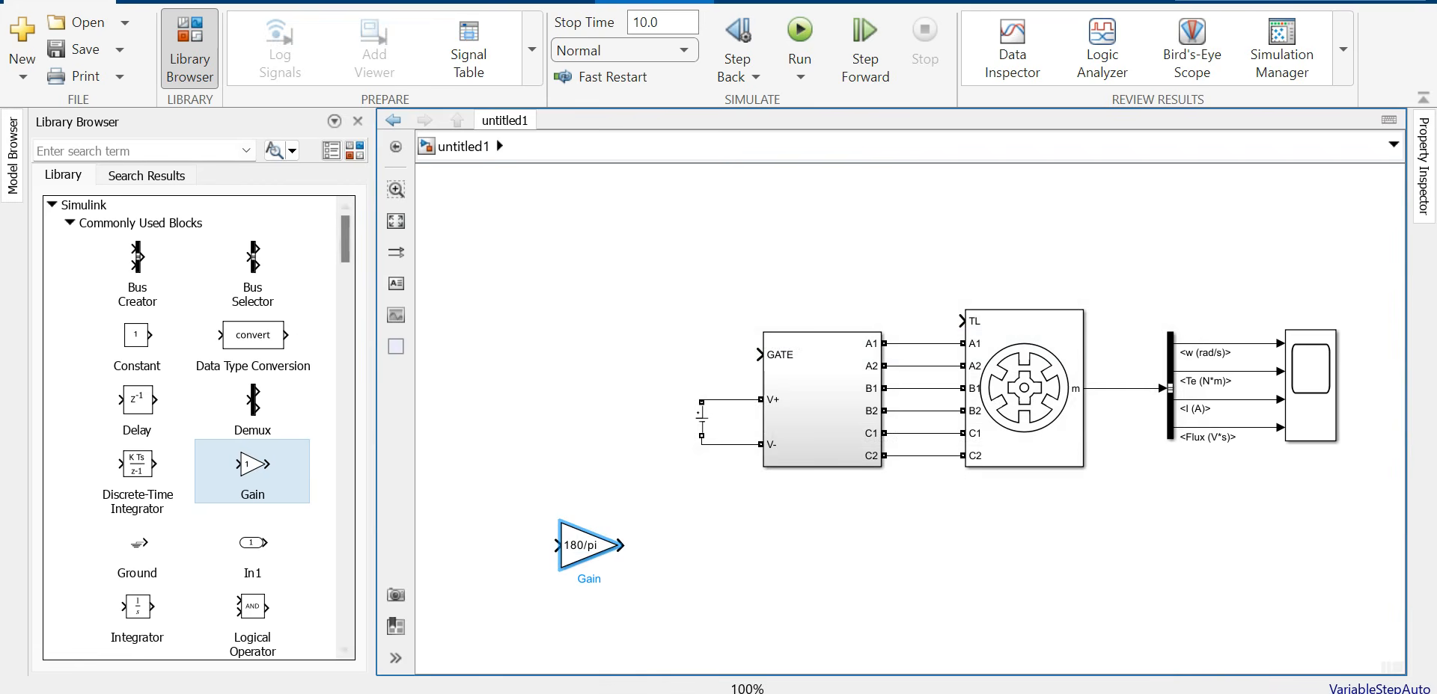
# Step: Place a Discrete-Time Integrator right of the Gain with initial condition [0 -30 -60] and sample time Ts
pyautogui.click(137, 466)
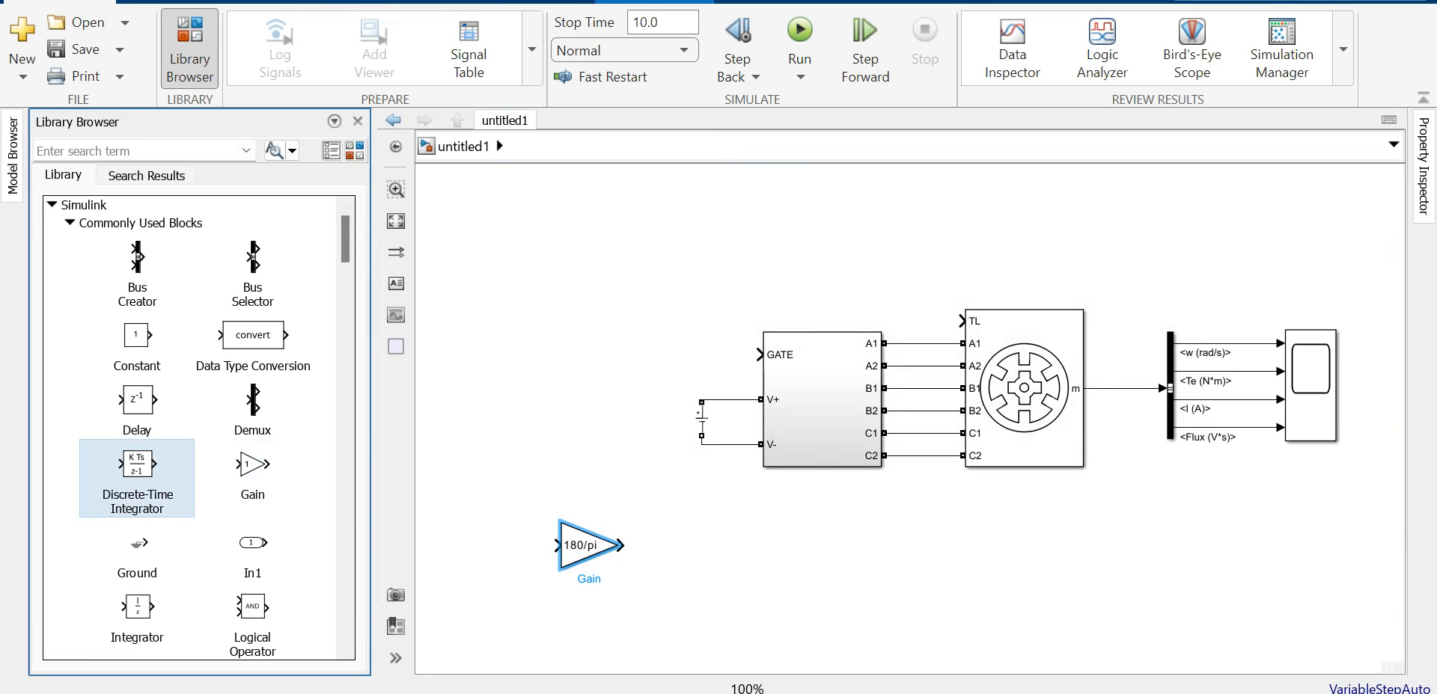
pyautogui.moveTo(137, 466); pyautogui.dragTo(664, 546)
pyautogui.press('Escape')
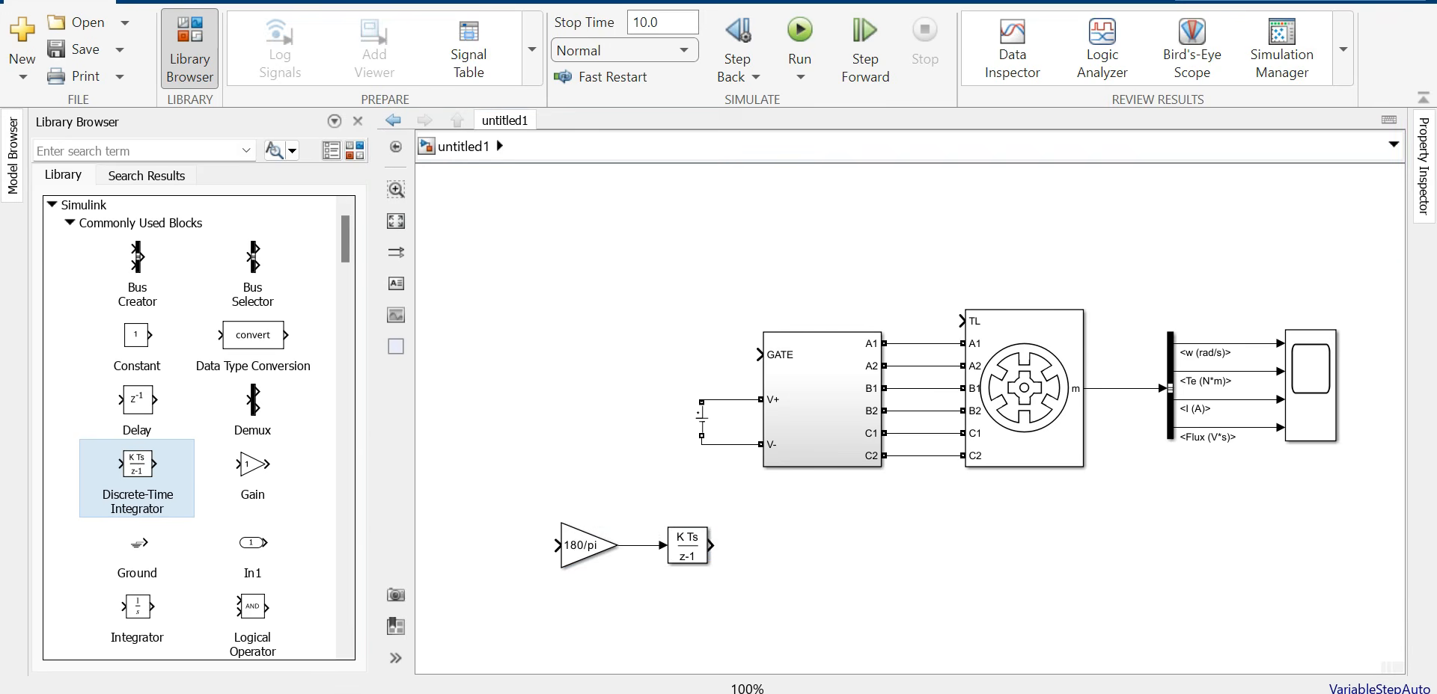
pyautogui.doubleClick(687, 546)
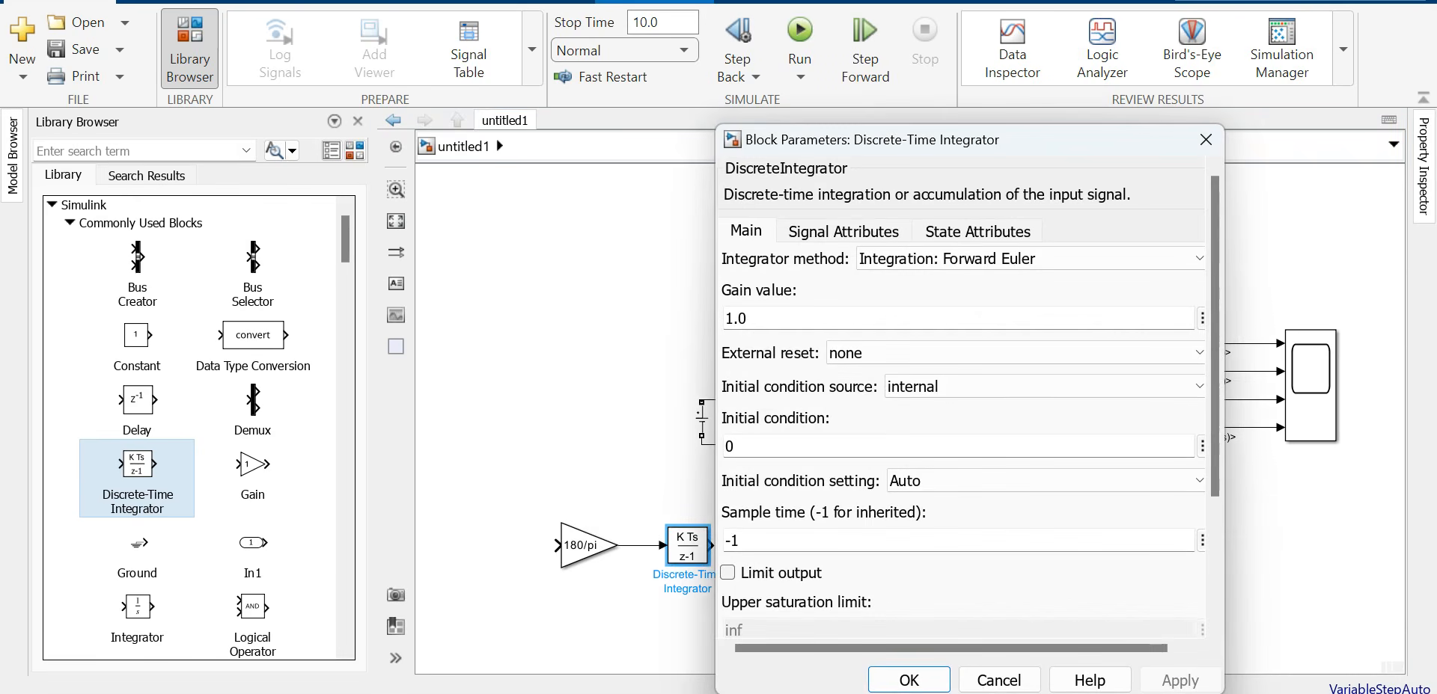
pyautogui.write('[')
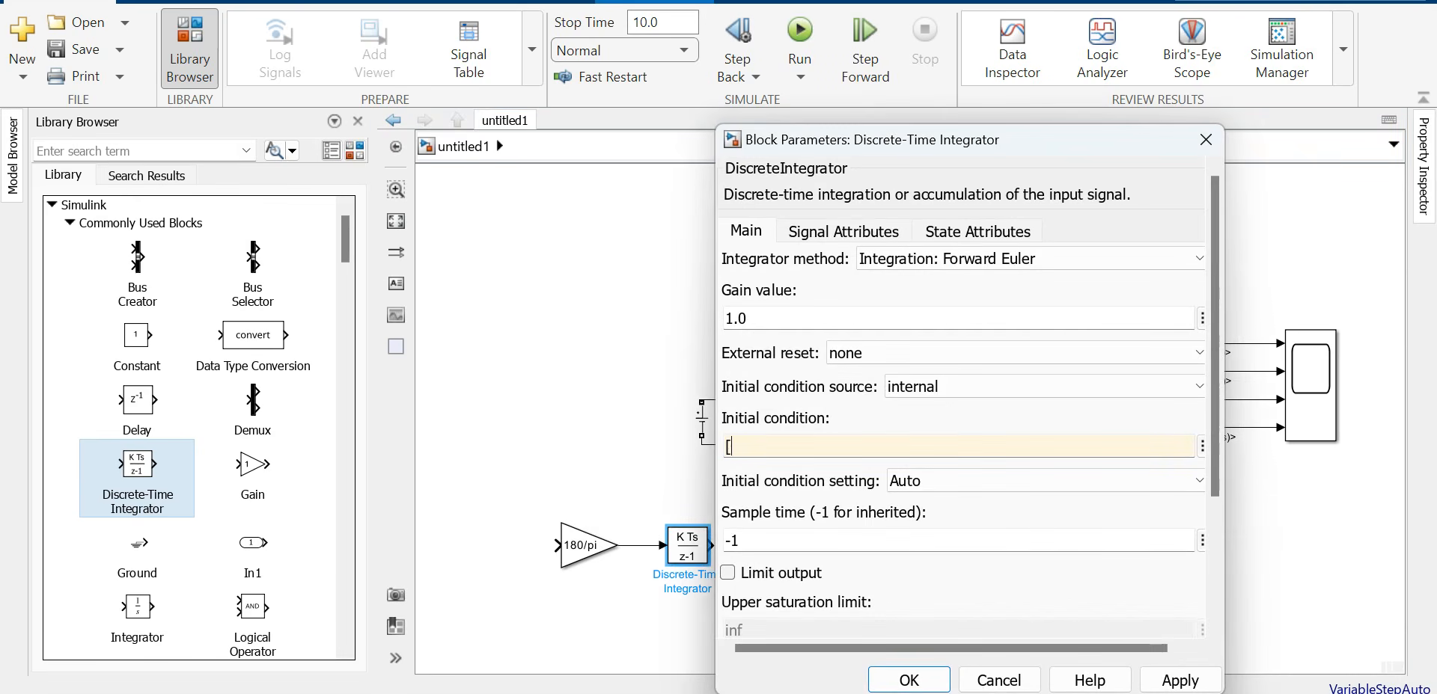
pyautogui.write('0 -30 -60]')
pyautogui.press('Tab')
pyautogui.press('Tab')
pyautogui.write('Ts')
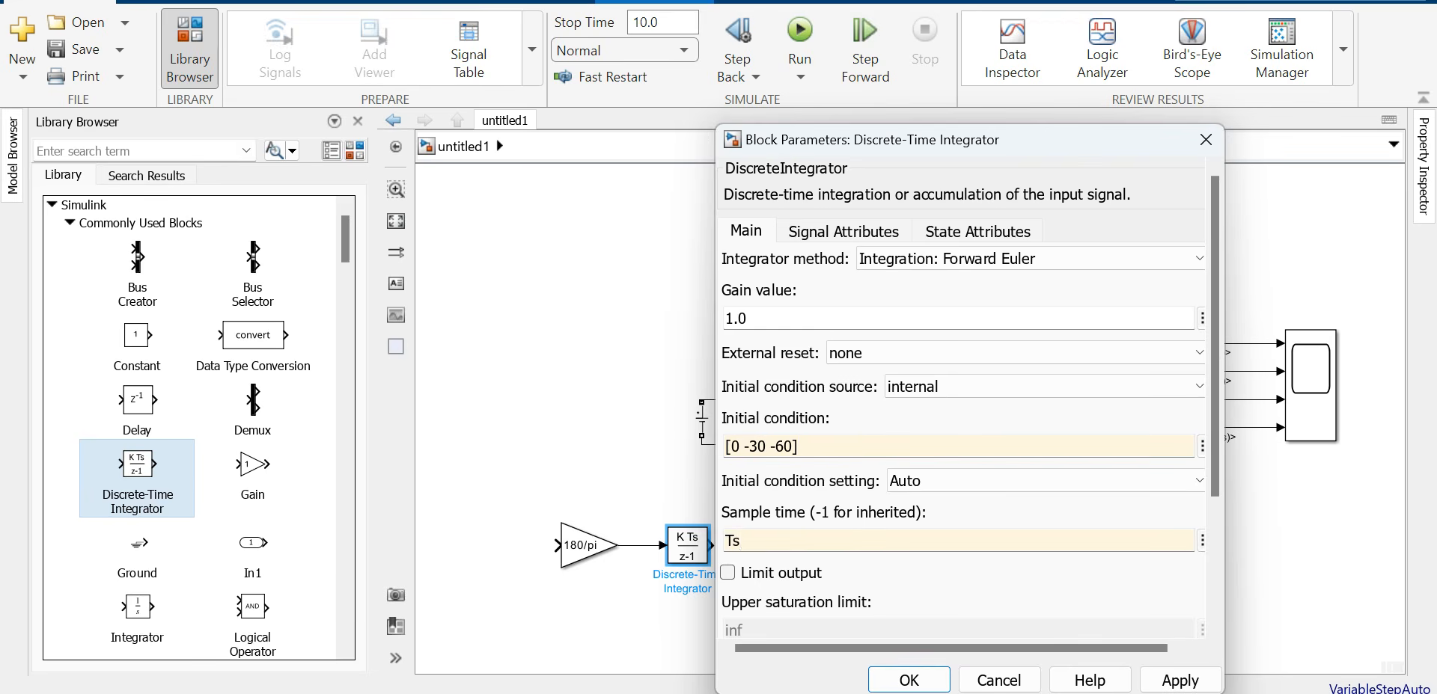
pyautogui.click(1179, 680)
pyautogui.click(908, 680)
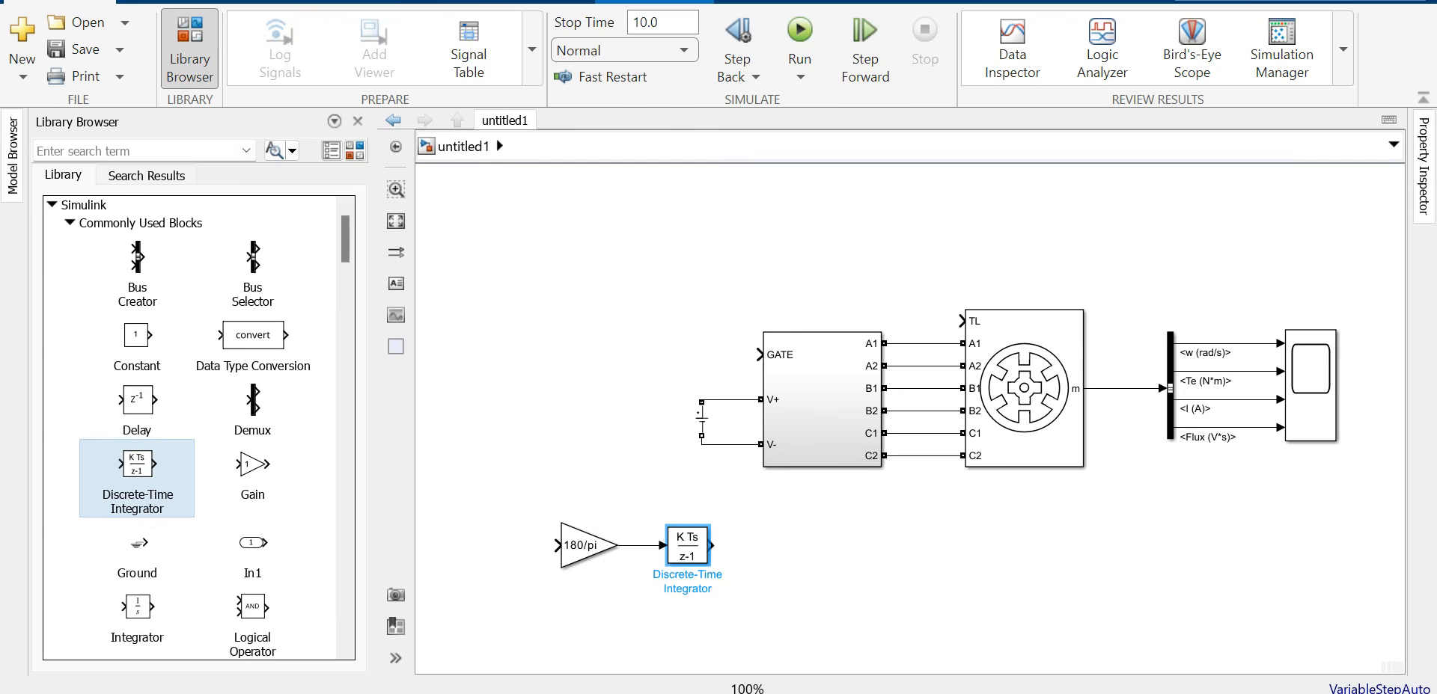
pyautogui.click(69, 223)
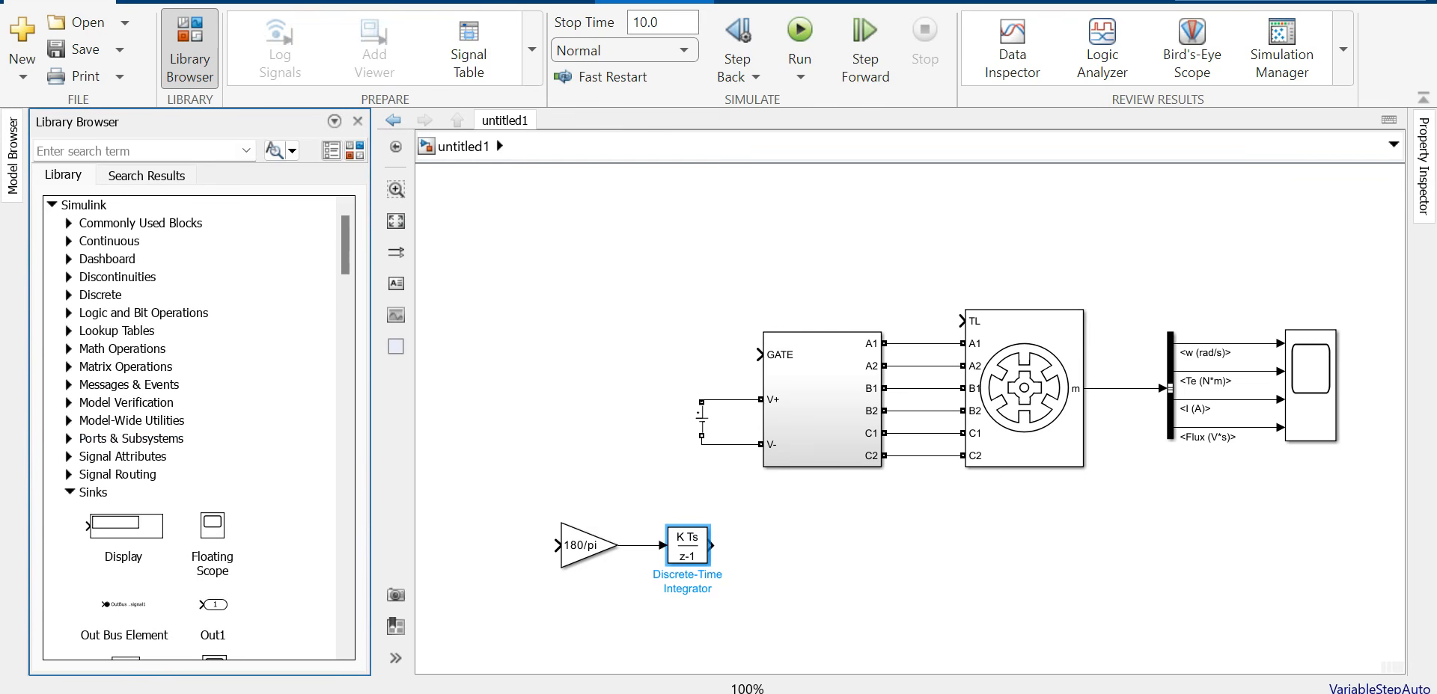
# Step: Add a Math Function block set to mod and connect the integrator output into it
pyautogui.click(69, 348)
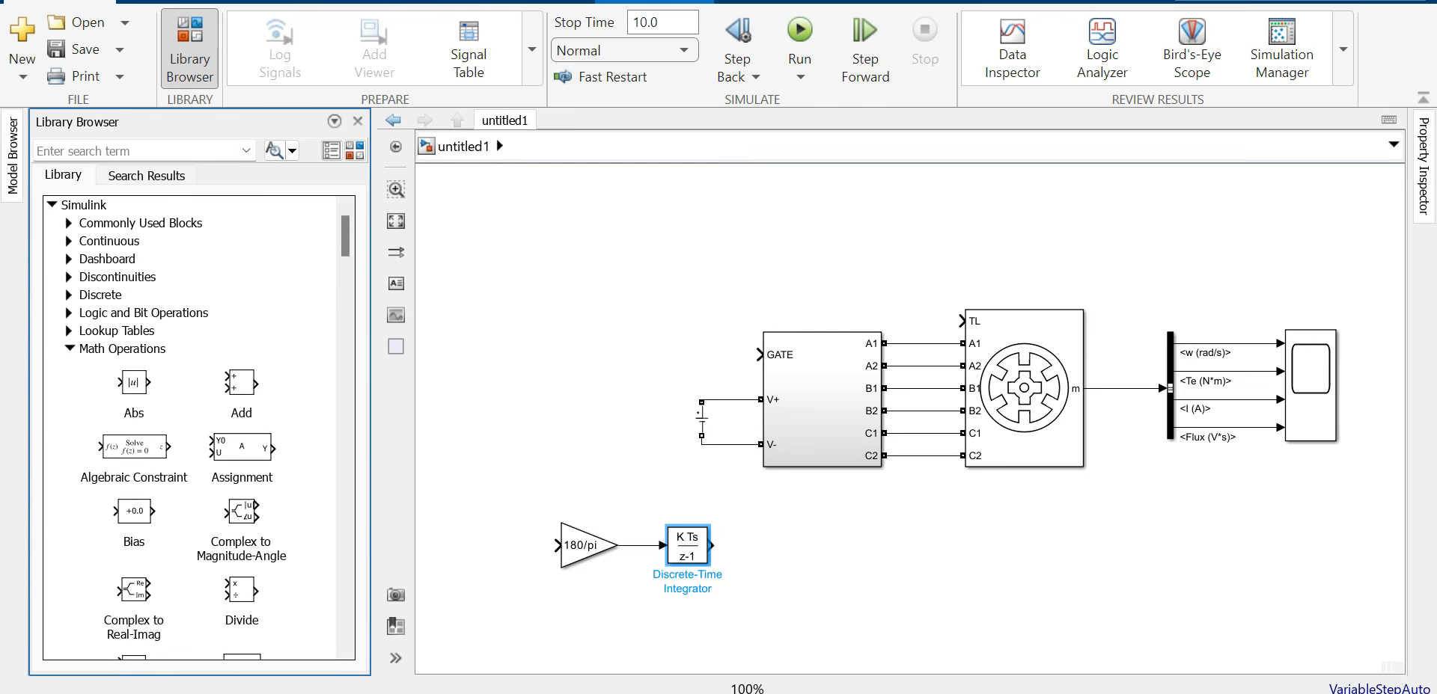
pyautogui.scroll(-3, 187, 426)
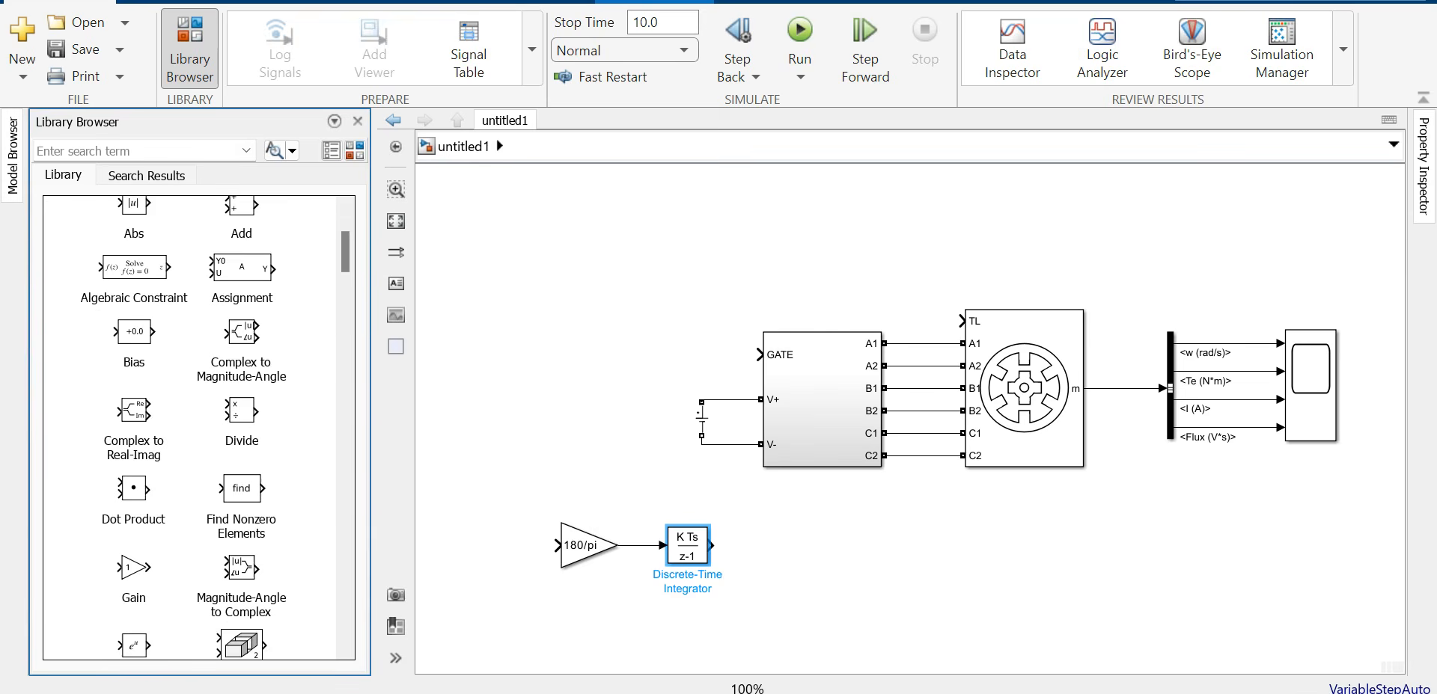
pyautogui.moveTo(134, 556); pyautogui.dragTo(780, 546)
pyautogui.click(779, 546)
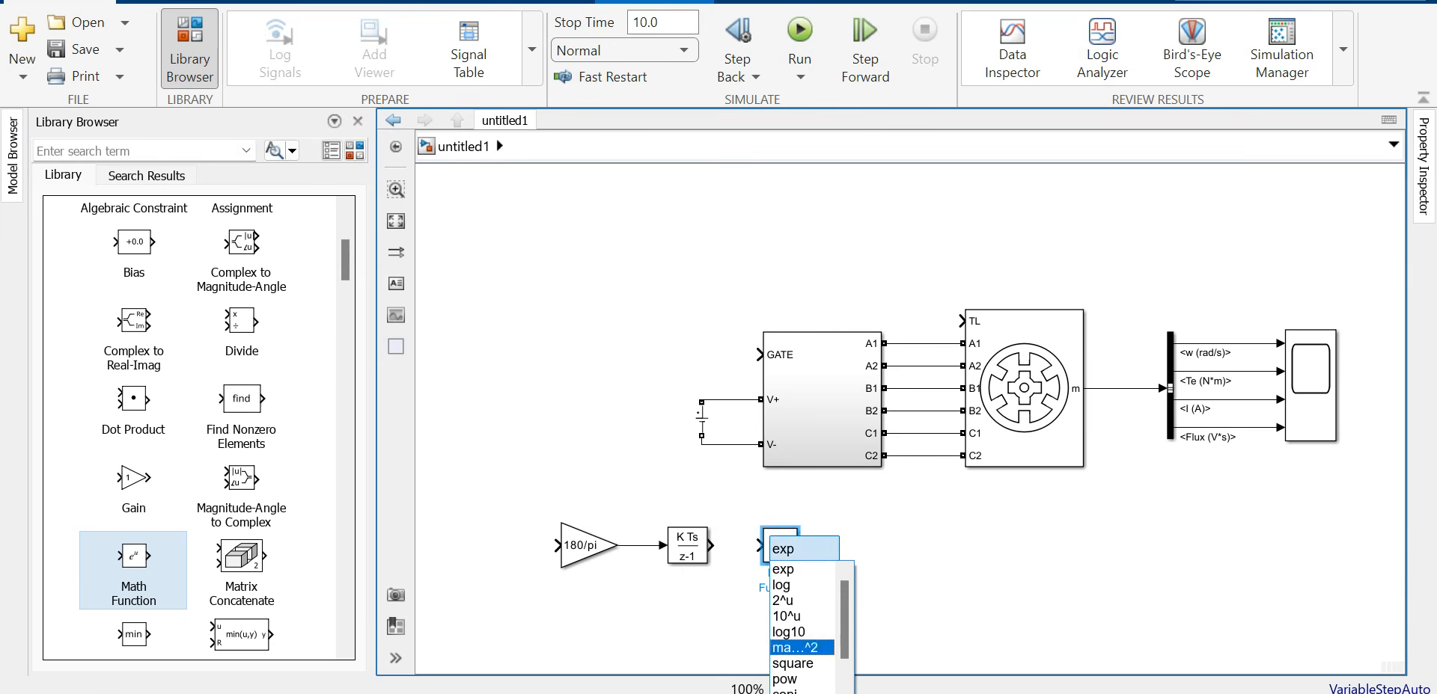
pyautogui.scroll(-1, 800, 664)
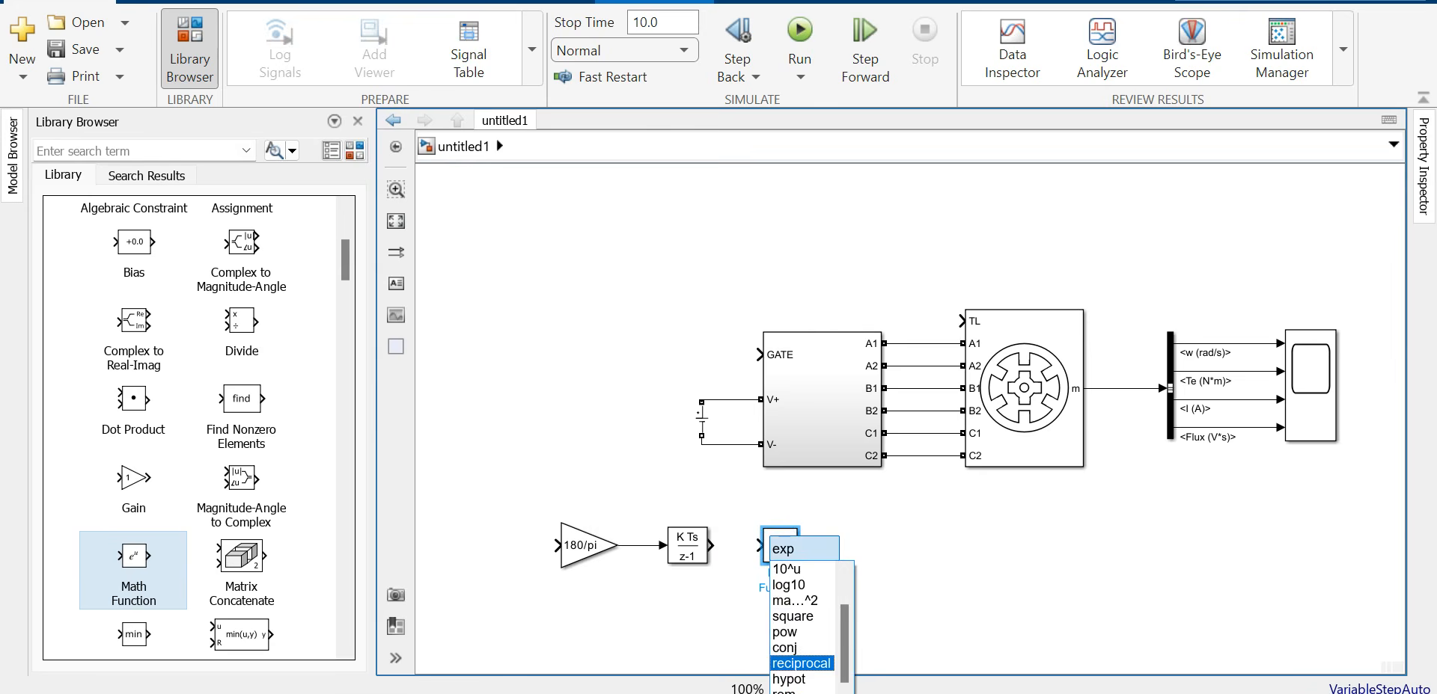
pyautogui.click(733, 605)
pyautogui.click(779, 546)
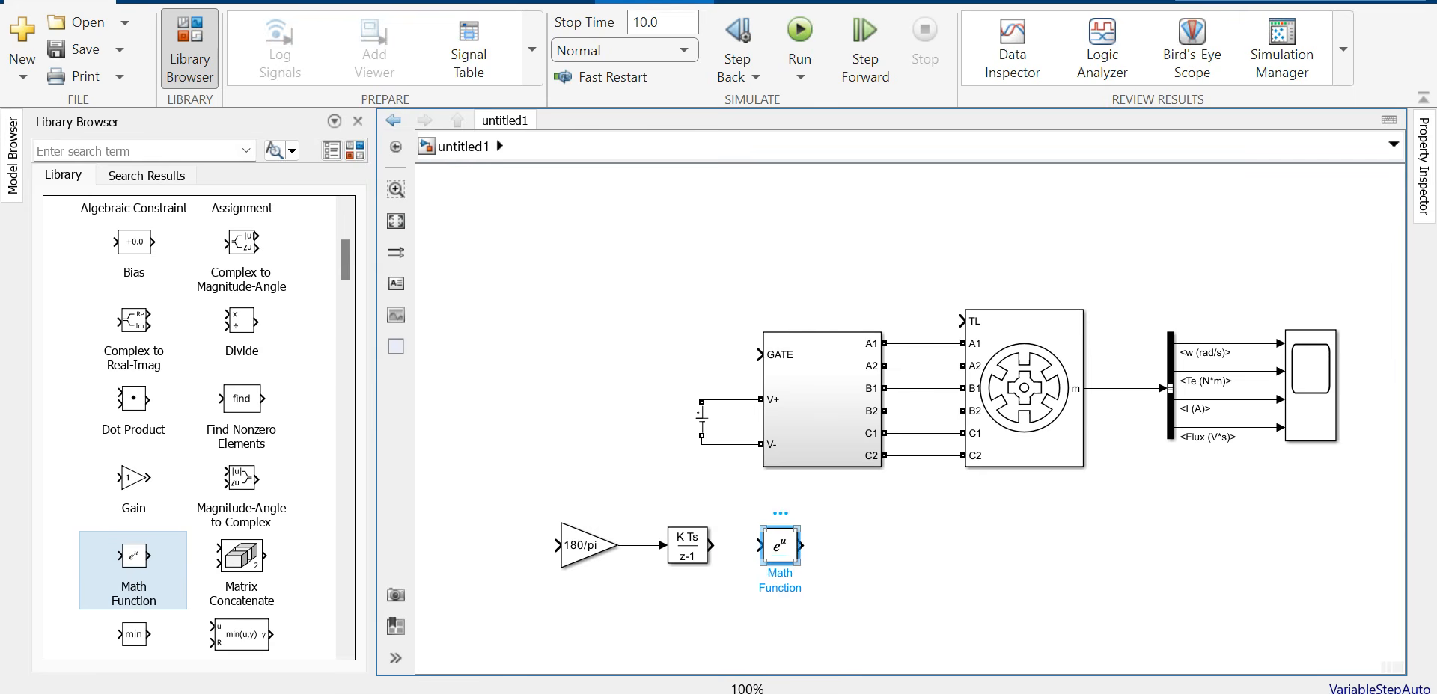
pyautogui.click(780, 546)
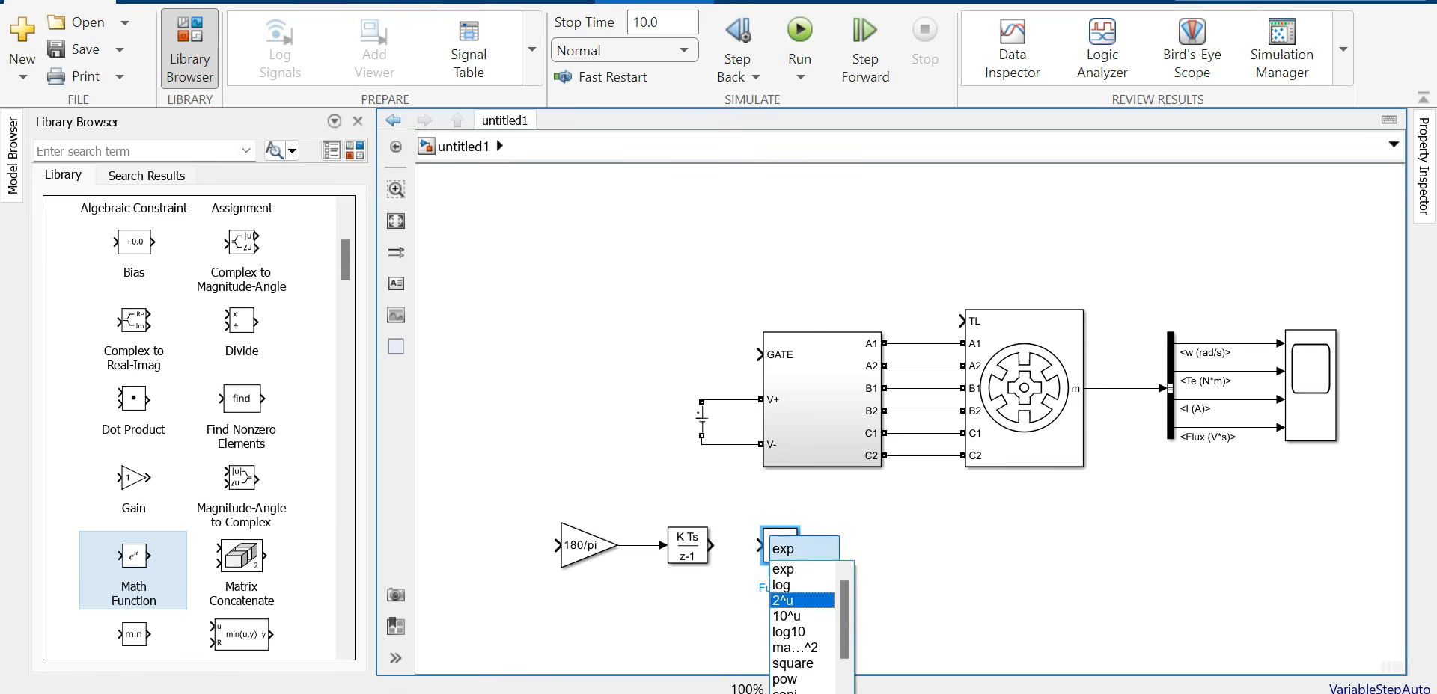
pyautogui.click(787, 679)
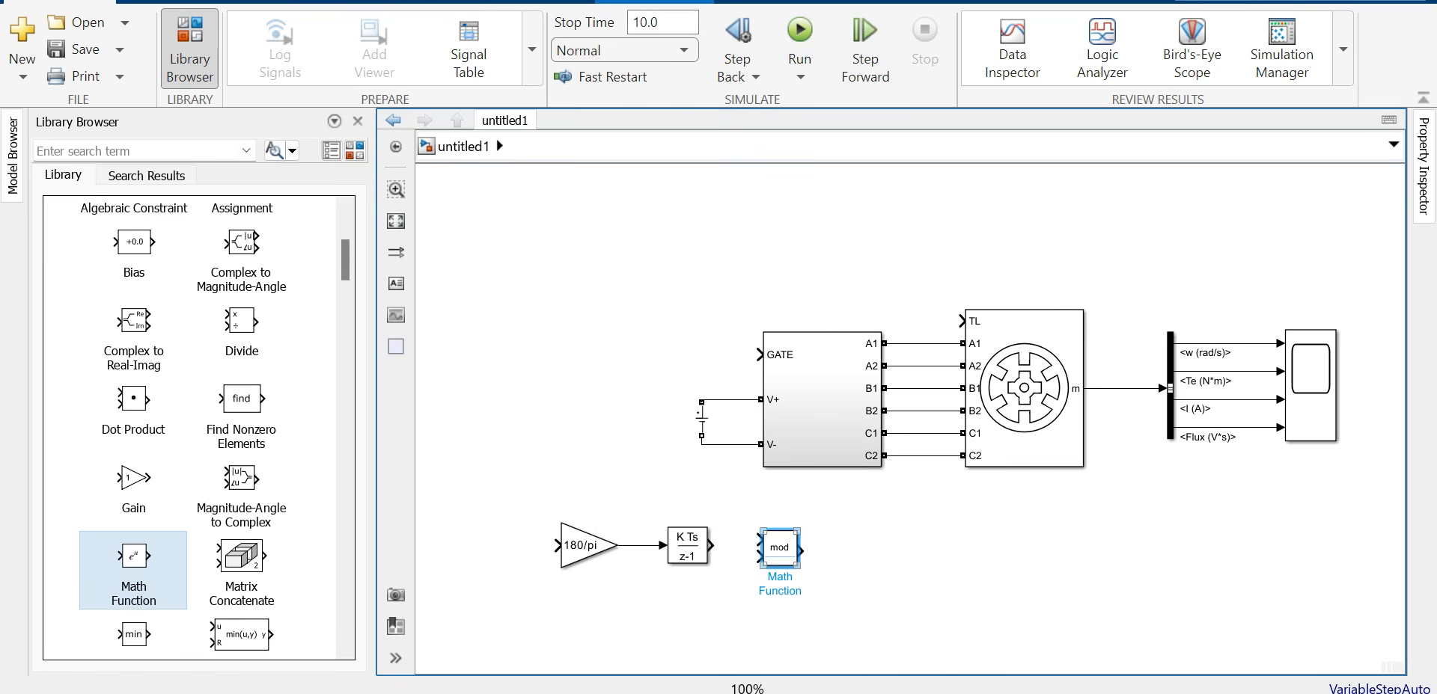
pyautogui.moveTo(711, 546)
pyautogui.mouseDown()
pyautogui.moveTo(760, 539)
pyautogui.moveTo(779, 556)
pyautogui.mouseUp()
# Step: Add a Constant block of value 90 below the chain as the mod's second input
pyautogui.scroll(3, 198, 427)
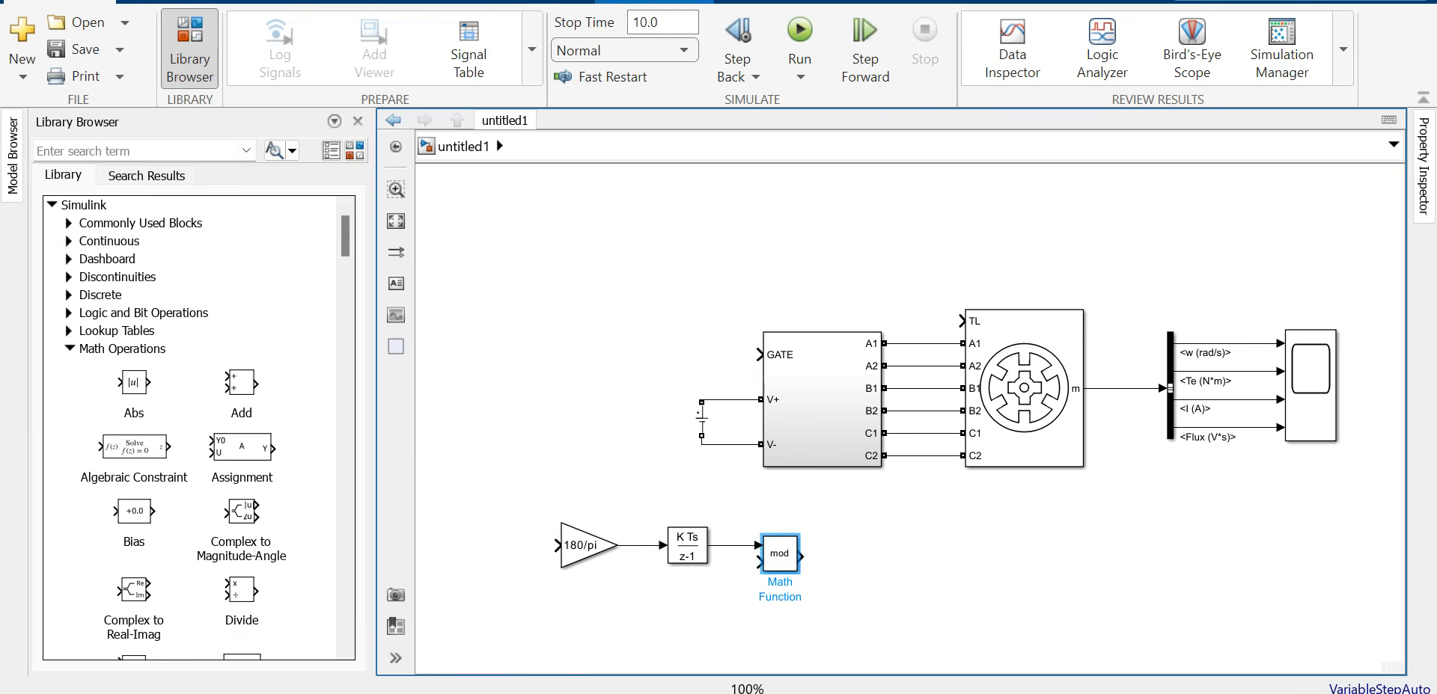
pyautogui.click(69, 223)
pyautogui.moveTo(136, 334)
pyautogui.mouseDown()
pyautogui.moveTo(431, 523)
pyautogui.moveTo(670, 610)
pyautogui.moveTo(761, 562)
pyautogui.mouseUp()
pyautogui.click(668, 607)
pyautogui.click(668, 607)
pyautogui.write('90')
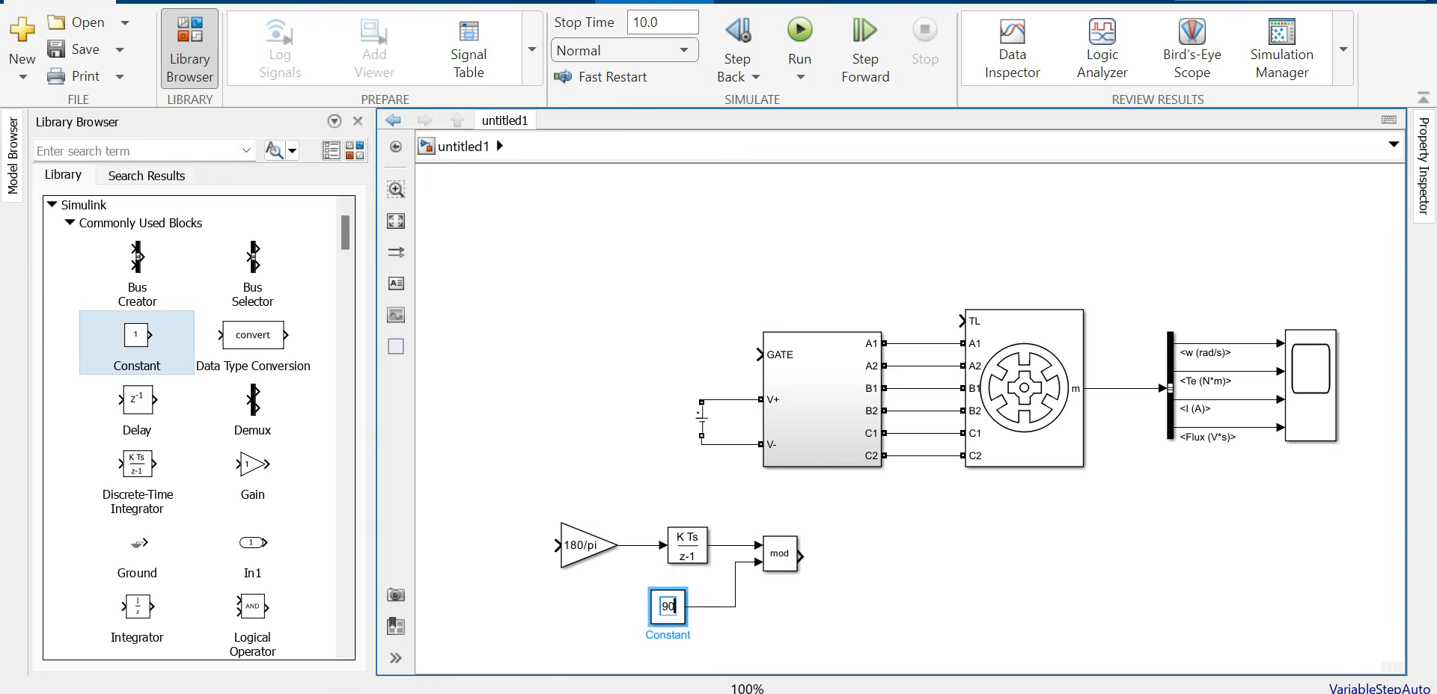
pyautogui.press('Return')
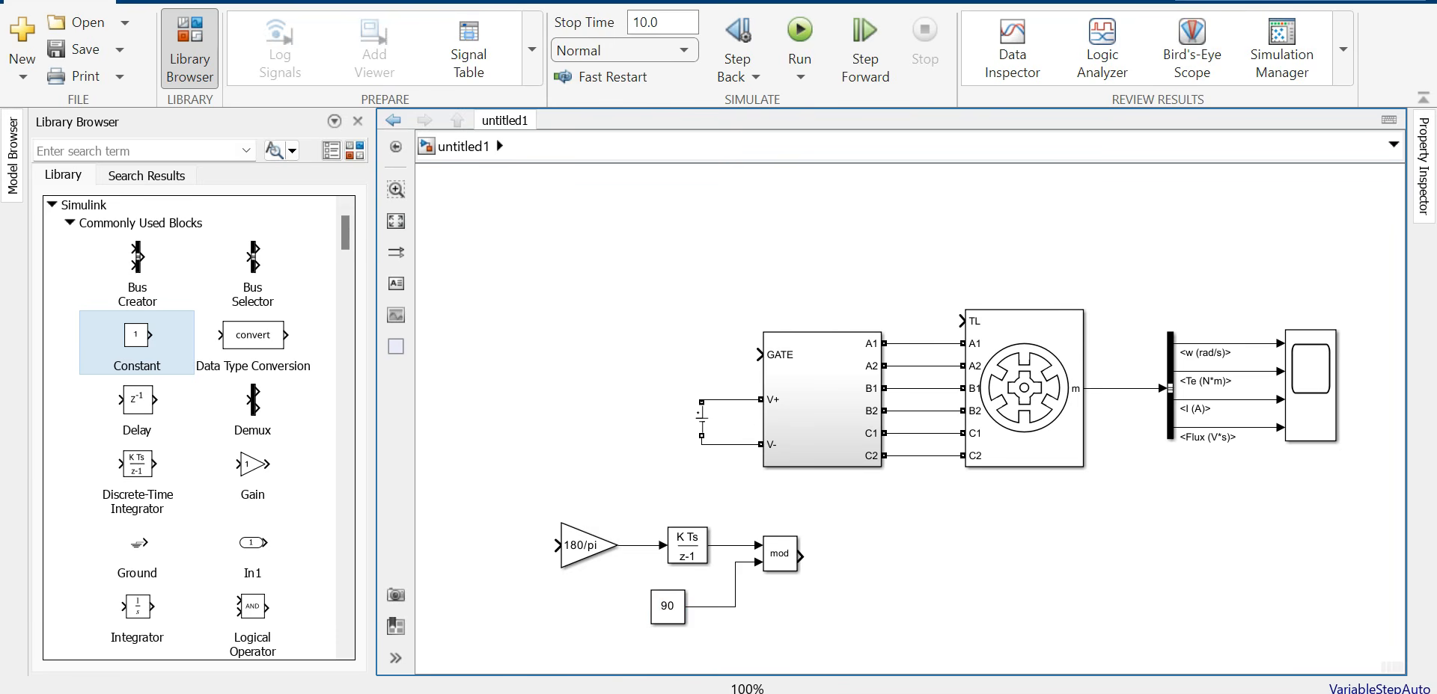
pyautogui.scroll(-5, 198, 427)
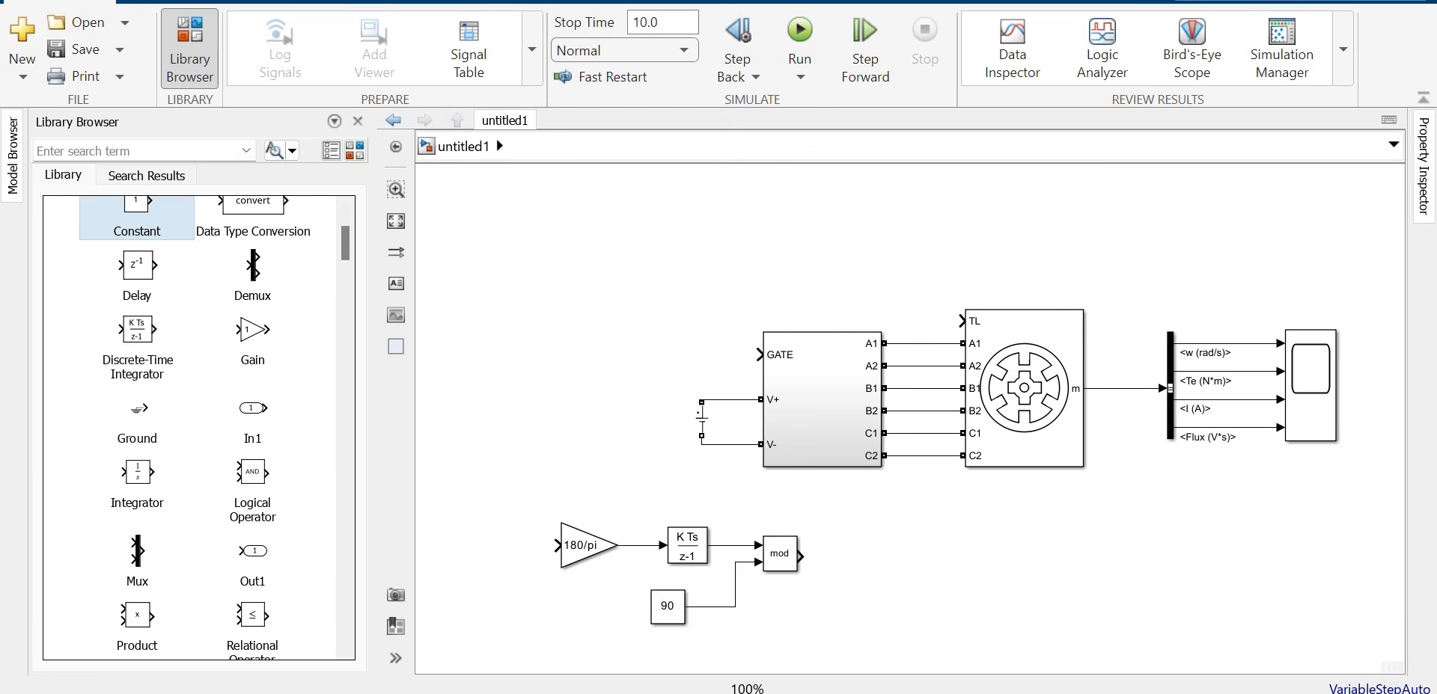
# Step: Add ≥ and ≤ Relational Operators after the mod block and feed the mod output into both
pyautogui.moveTo(252, 526); pyautogui.dragTo(890, 558)
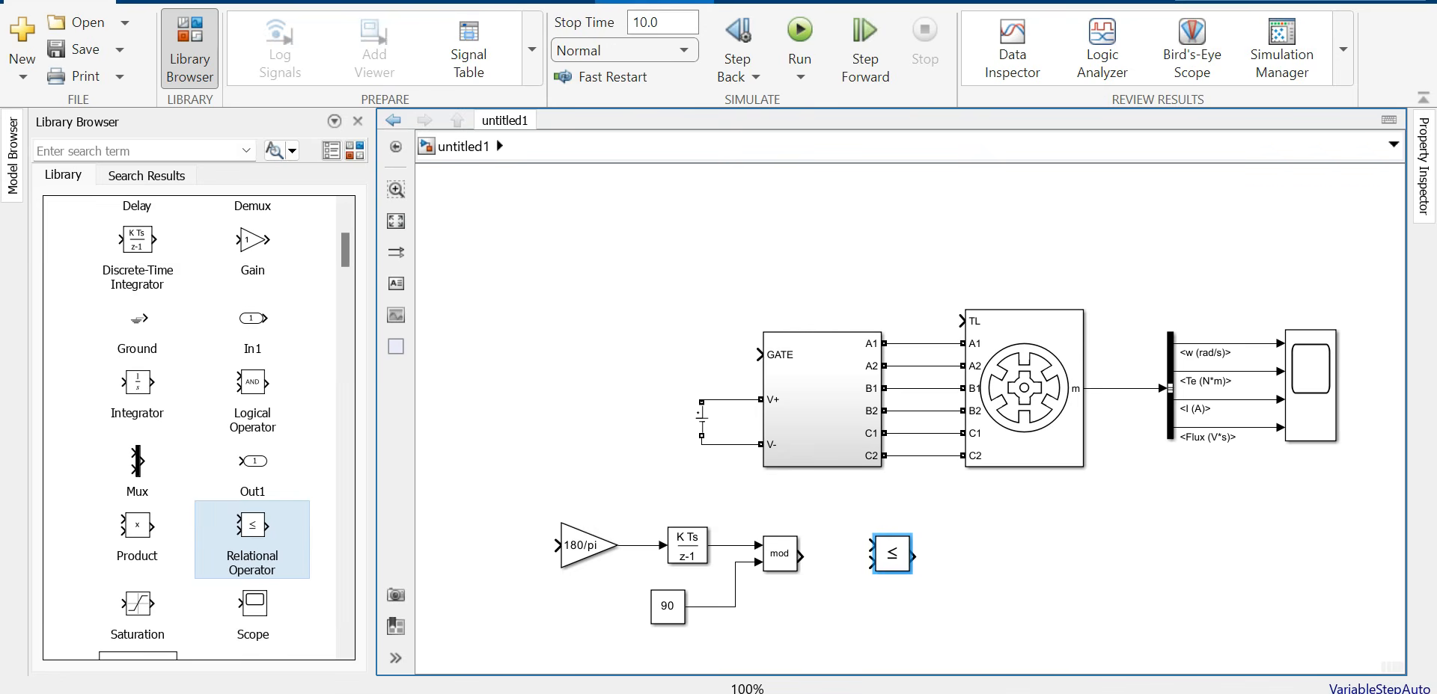
pyautogui.click(908, 639)
pyautogui.moveTo(892, 555); pyautogui.dragTo(892, 616)
pyautogui.click(892, 616)
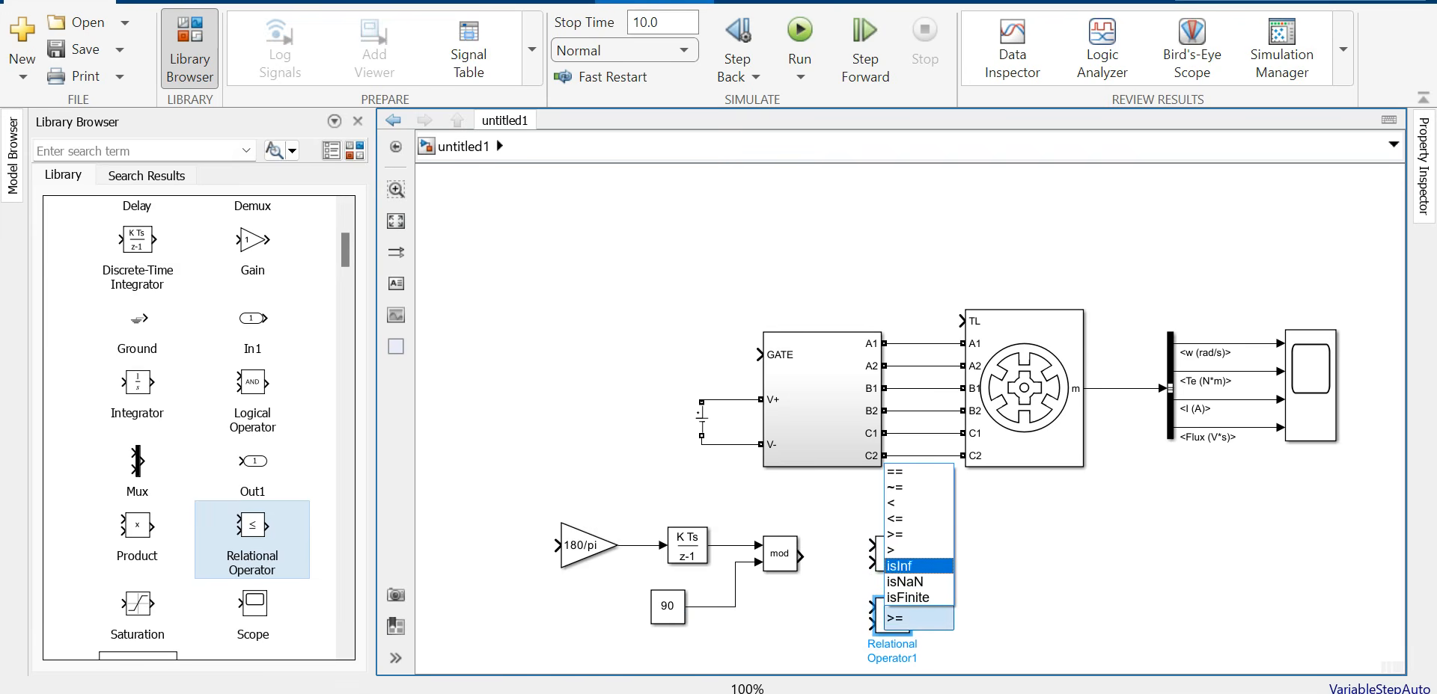
pyautogui.press('Up')
pyautogui.press('Return')
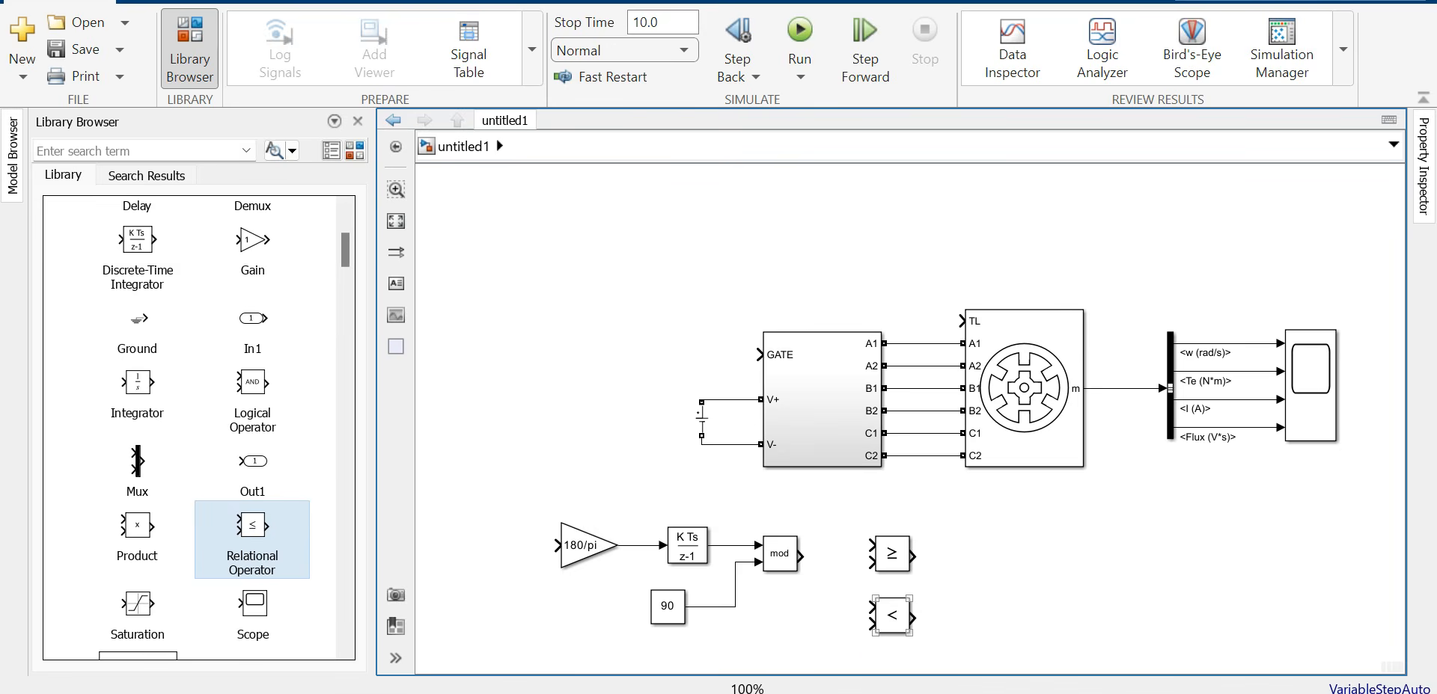
pyautogui.click(892, 616)
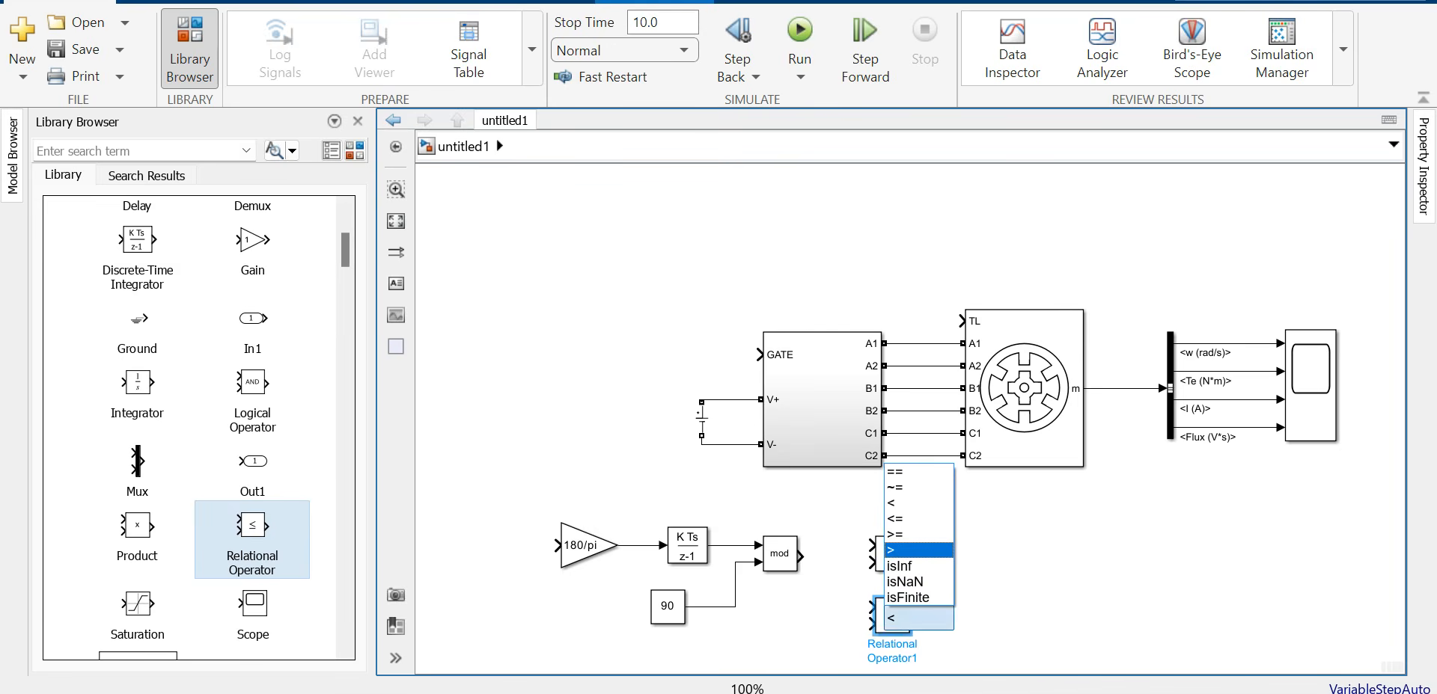
pyautogui.click(902, 518)
pyautogui.moveTo(801, 557); pyautogui.dragTo(890, 566)
pyautogui.click(891, 554)
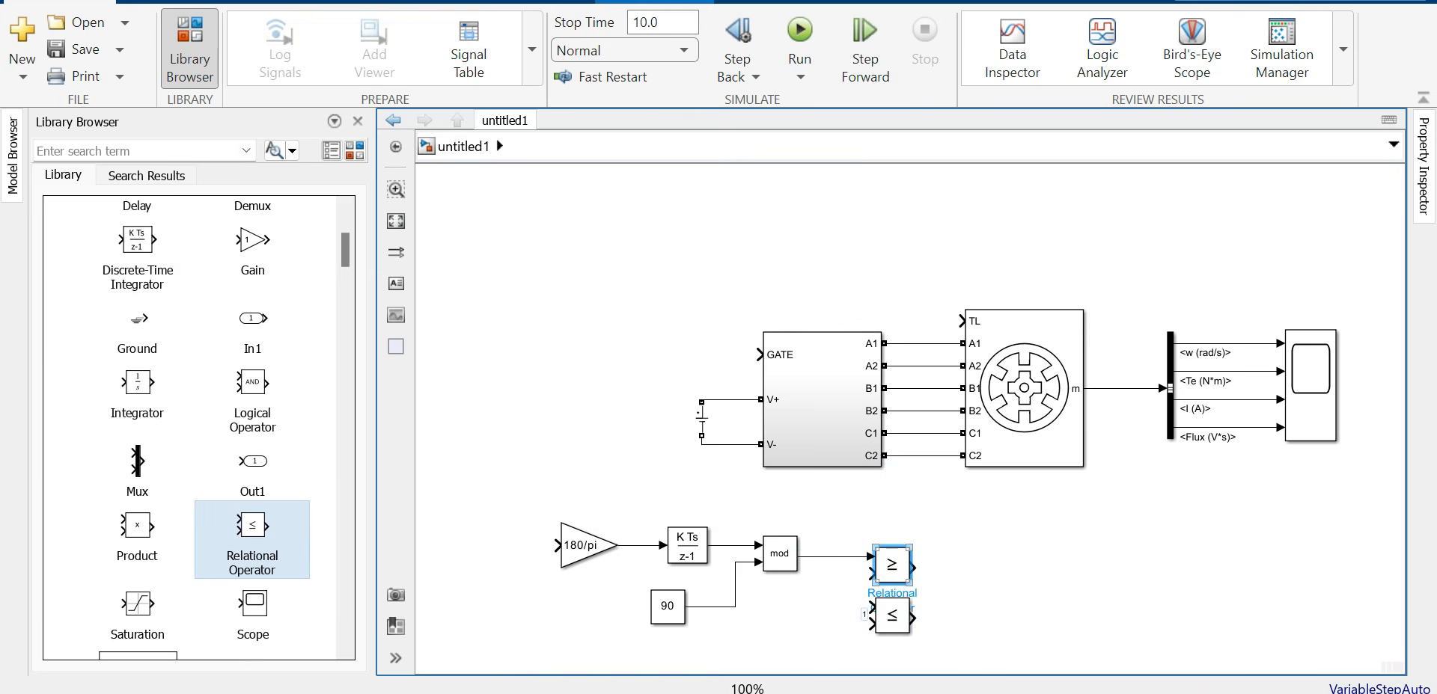
pyautogui.moveTo(870, 607); pyautogui.dragTo(828, 557)
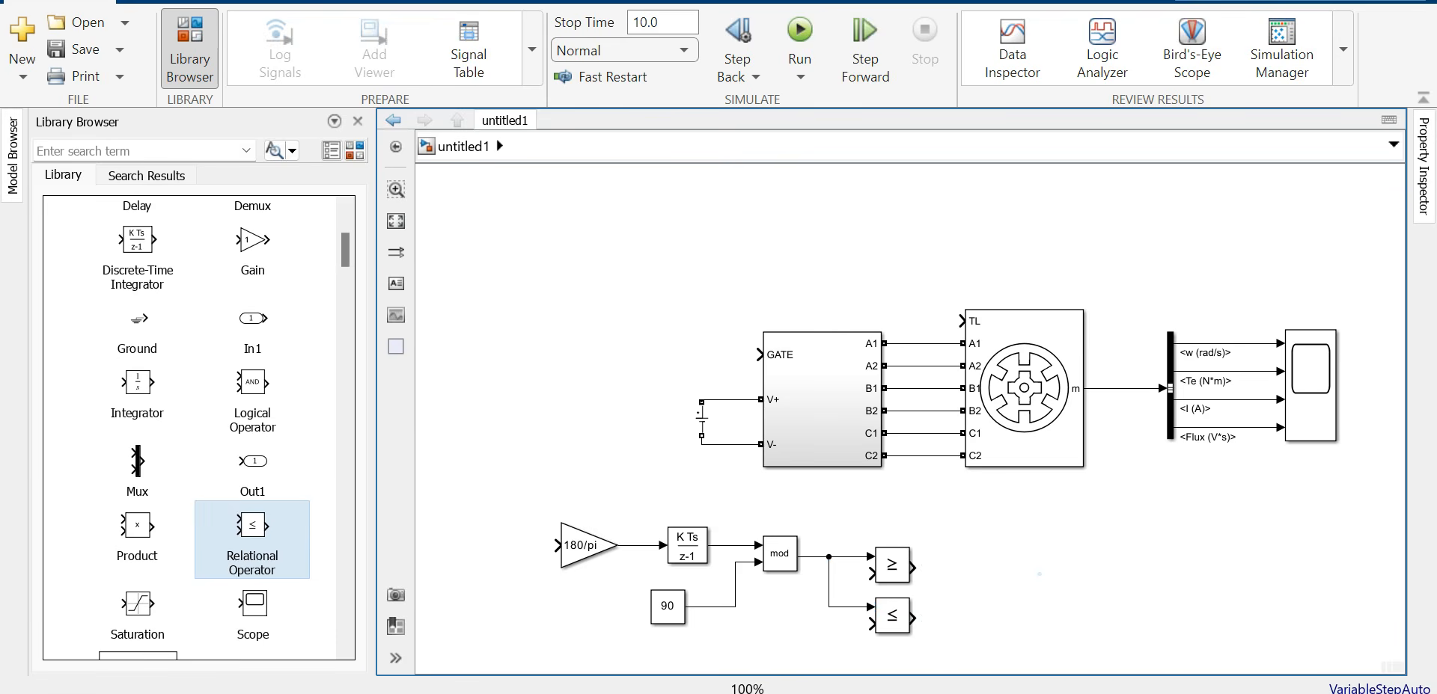
# Step: Add an AND Logical Operator fed by the ≥ and ≤ outputs, sized to align with them
pyautogui.moveTo(252, 385); pyautogui.dragTo(986, 582)
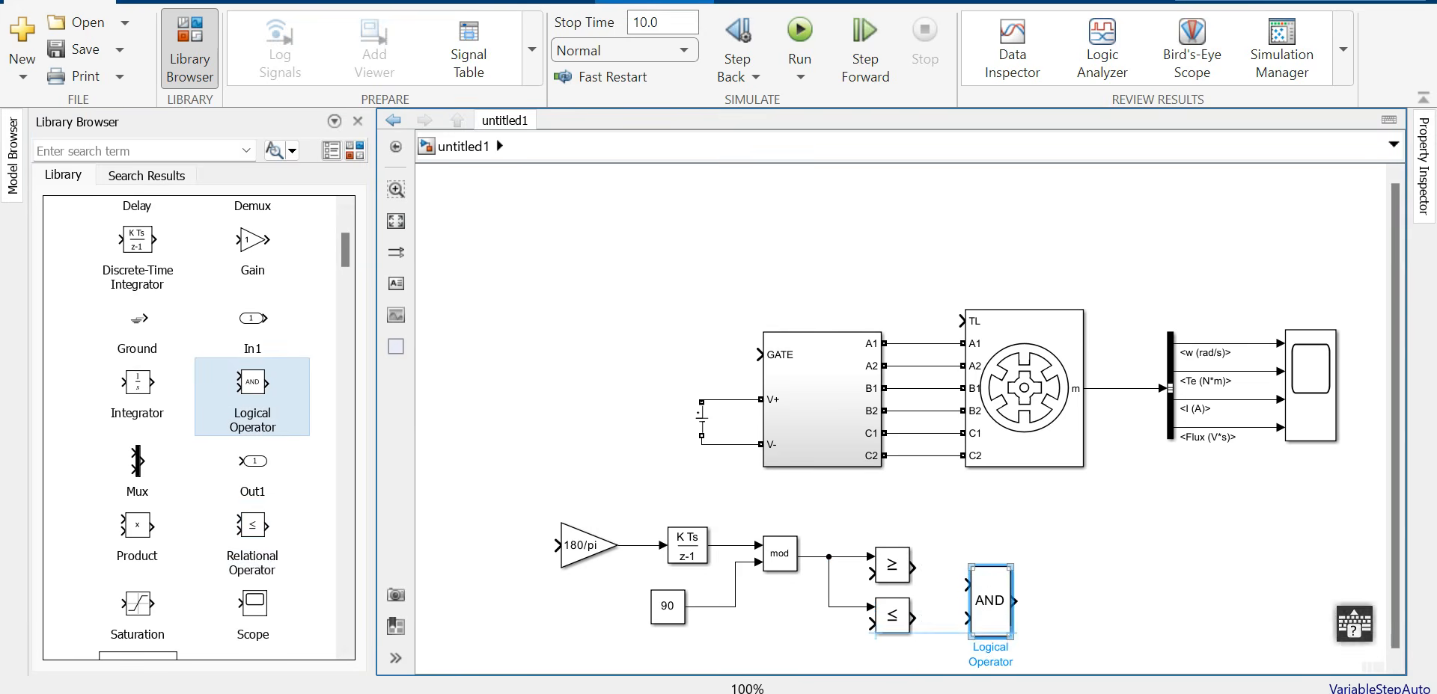
pyautogui.click(939, 568)
pyautogui.moveTo(913, 618)
pyautogui.mouseDown()
pyautogui.moveTo(962, 602)
pyautogui.moveTo(1004, 636)
pyautogui.mouseUp()
pyautogui.click(989, 600)
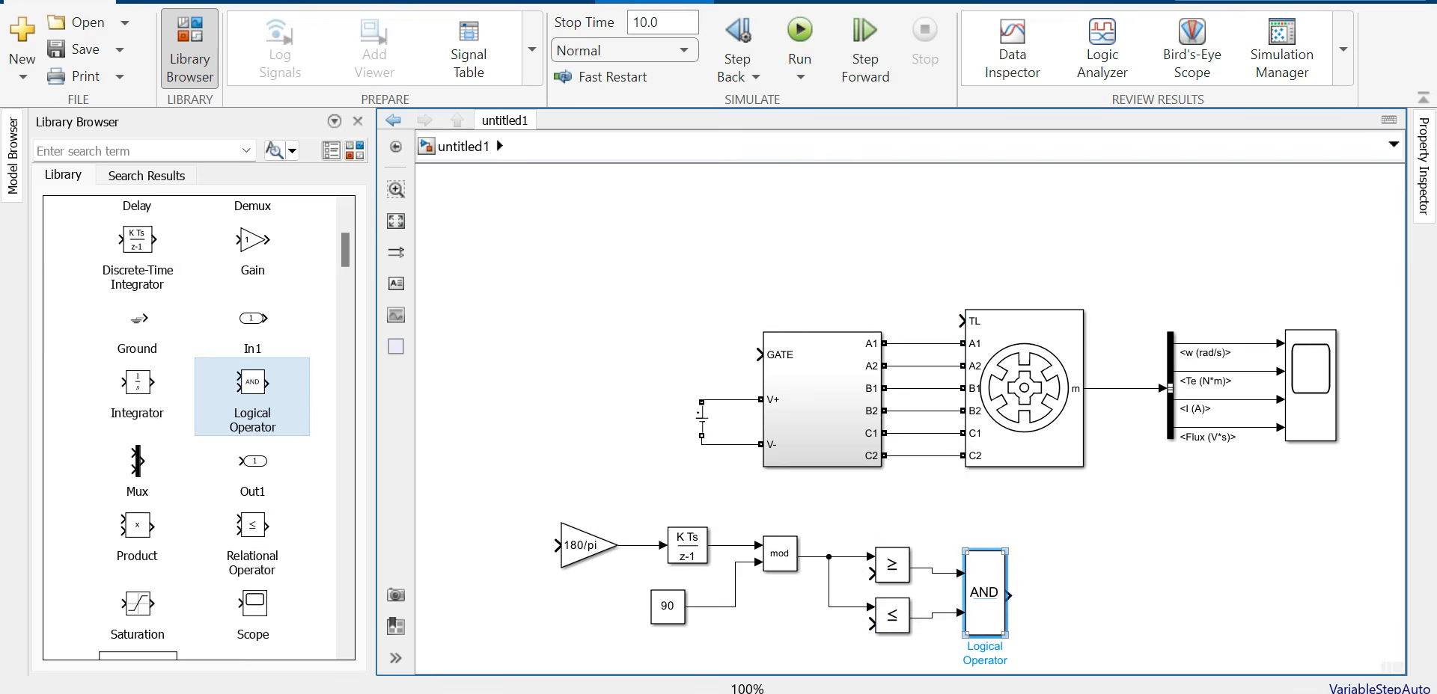
pyautogui.moveTo(1004, 551); pyautogui.dragTo(1005, 546)
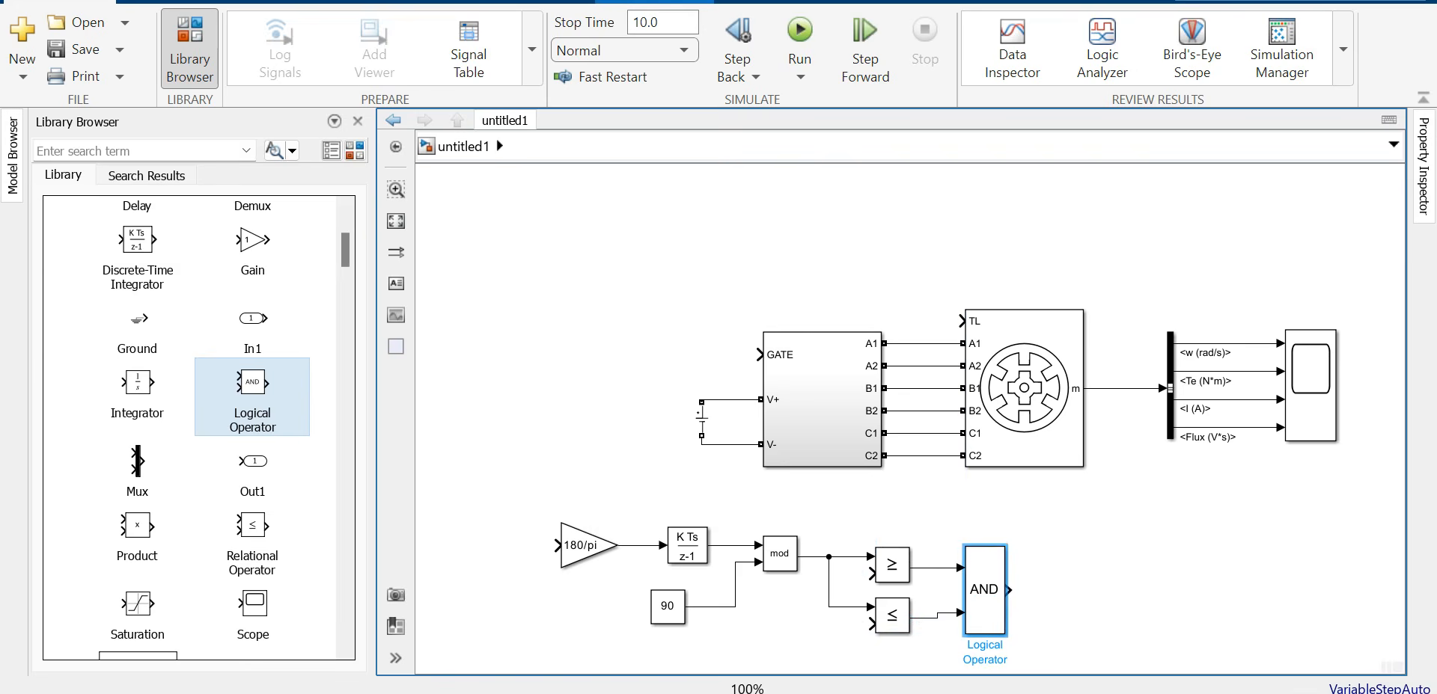
pyautogui.click(1055, 543)
pyautogui.click(988, 598)
pyautogui.moveTo(1005, 633); pyautogui.dragTo(1016, 634)
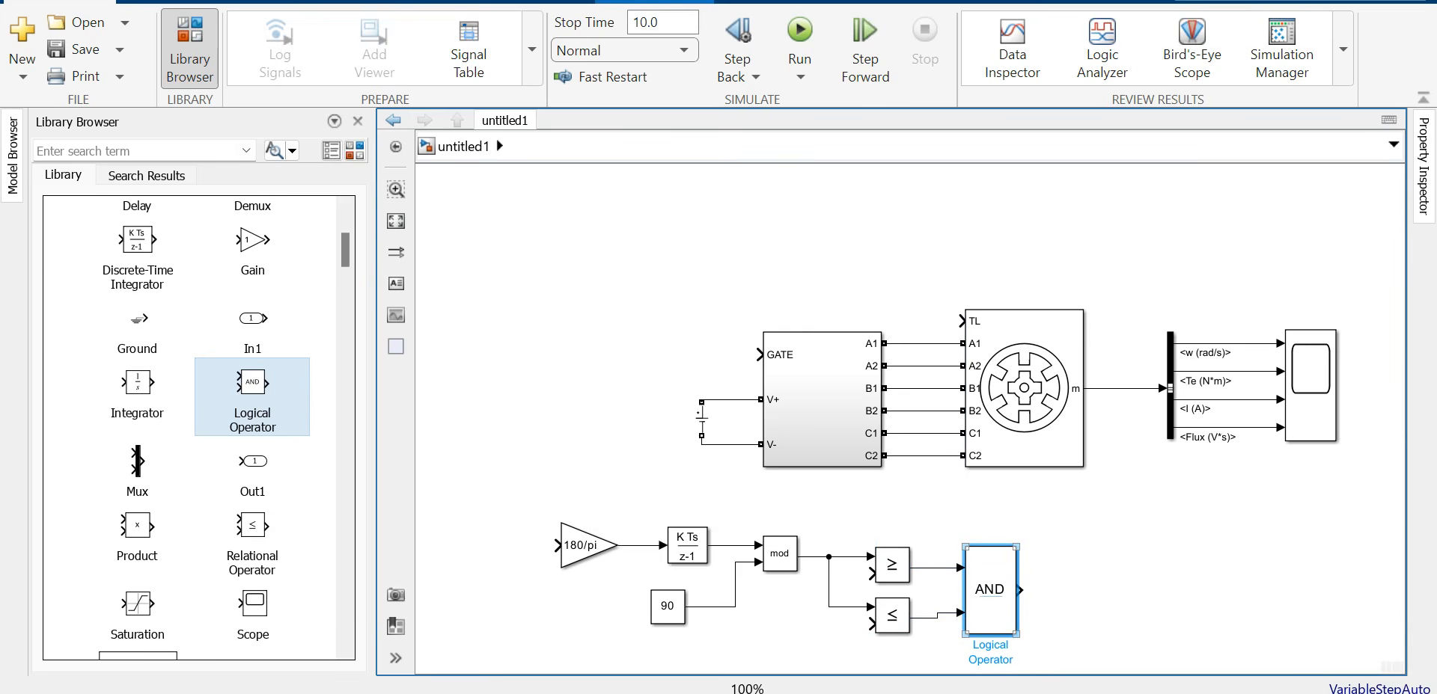
pyautogui.click(990, 590)
pyautogui.click(1095, 543)
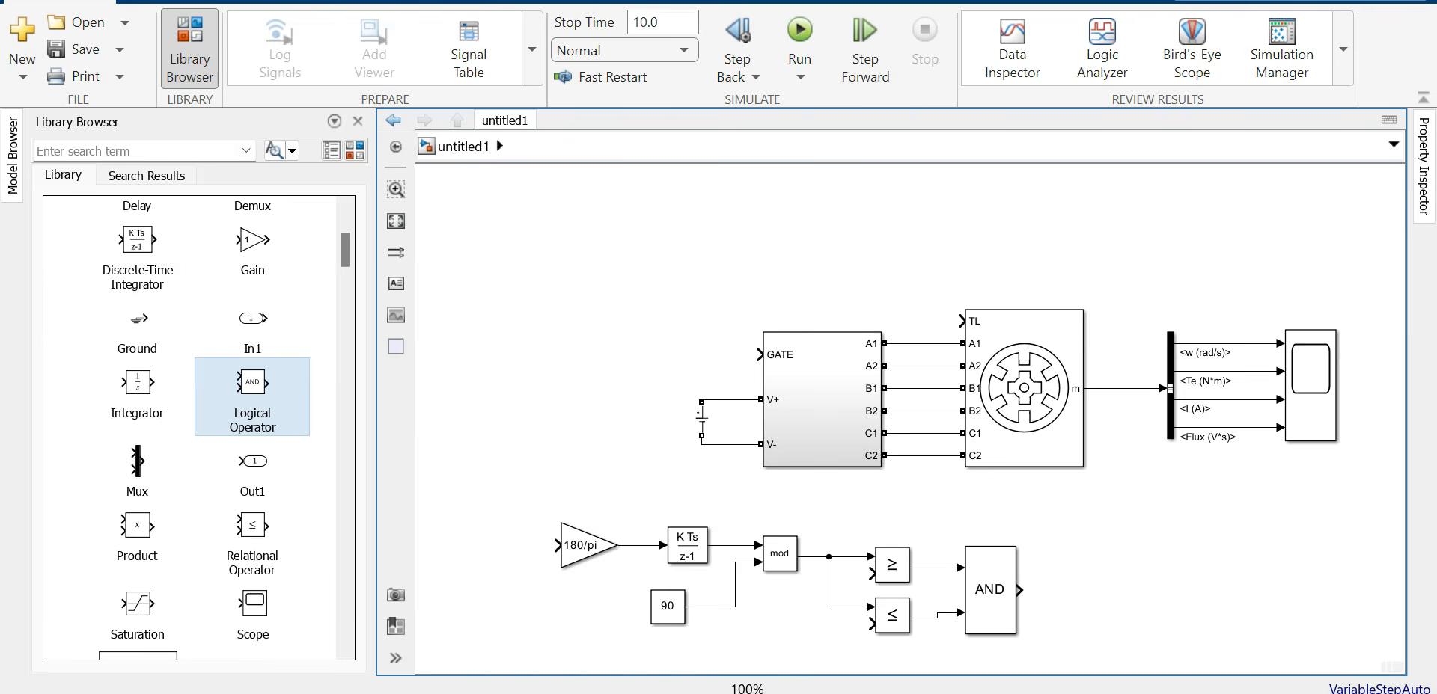
pyautogui.moveTo(511, 494); pyautogui.dragTo(1082, 506)
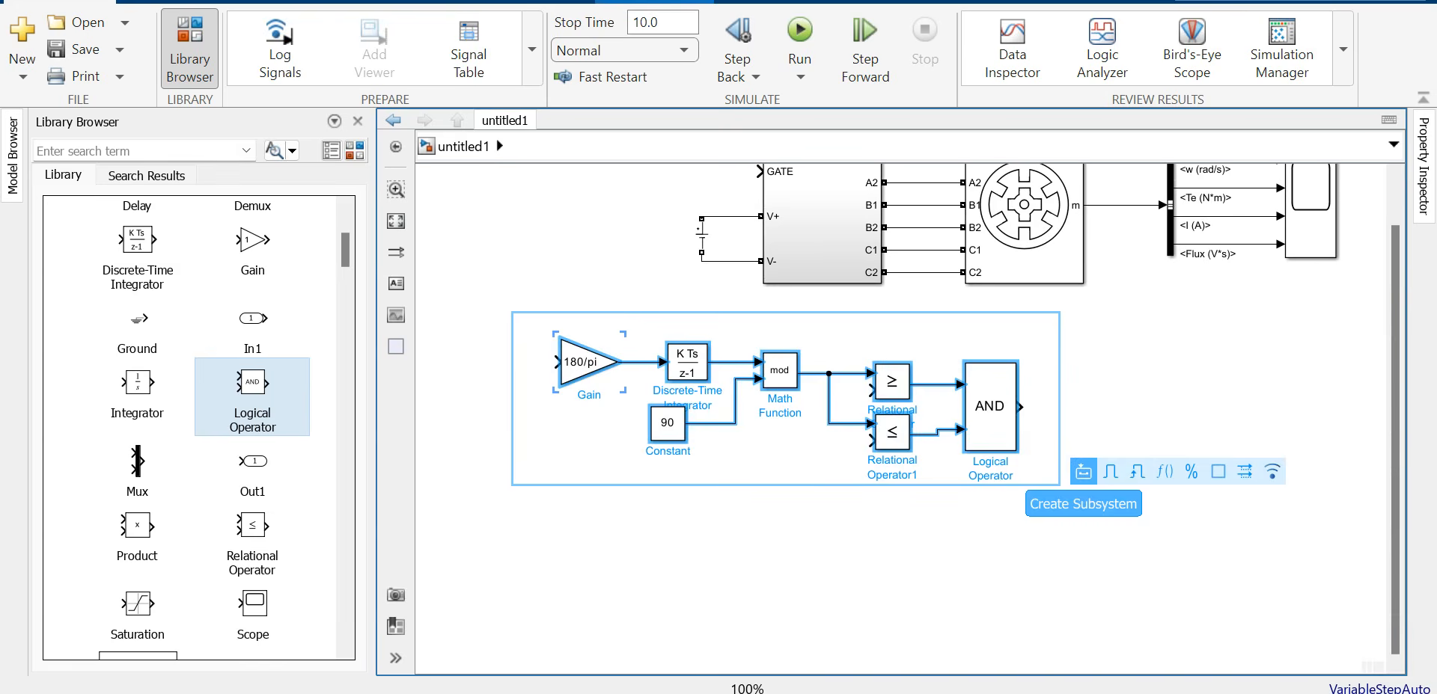
# Step: Group the selected angle-logic blocks into a compact Subsystem with content preview turned off
pyautogui.click(1083, 504)
pyautogui.moveTo(1060, 487); pyautogui.dragTo(663, 442)
pyautogui.rightClick(612, 395)
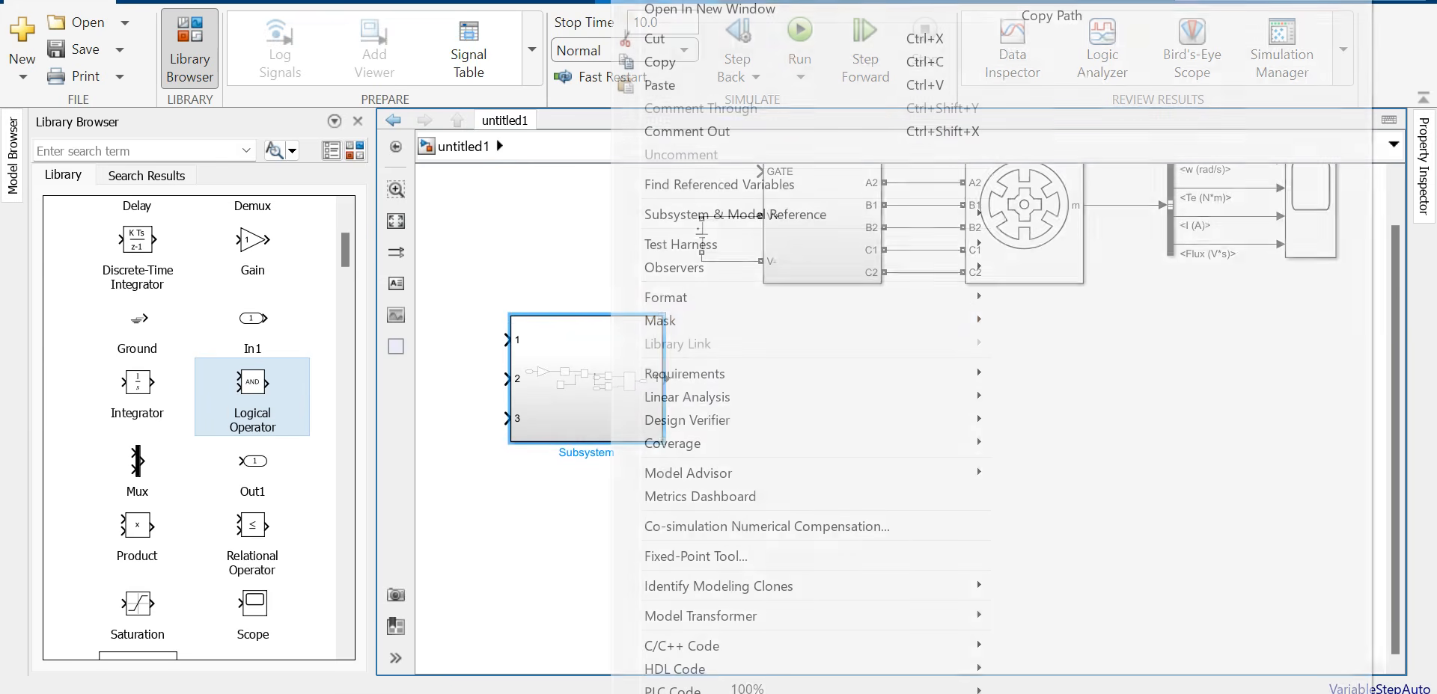
pyautogui.moveTo(778, 297)
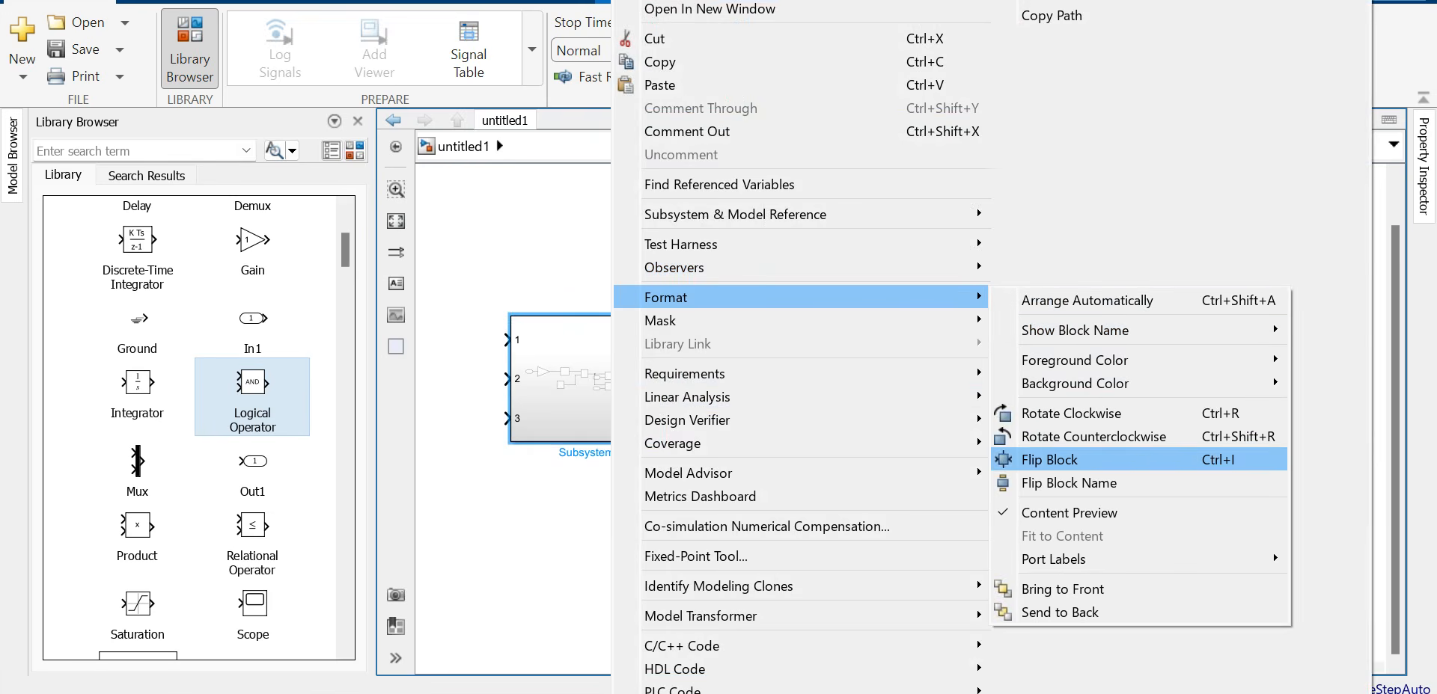
pyautogui.click(1068, 512)
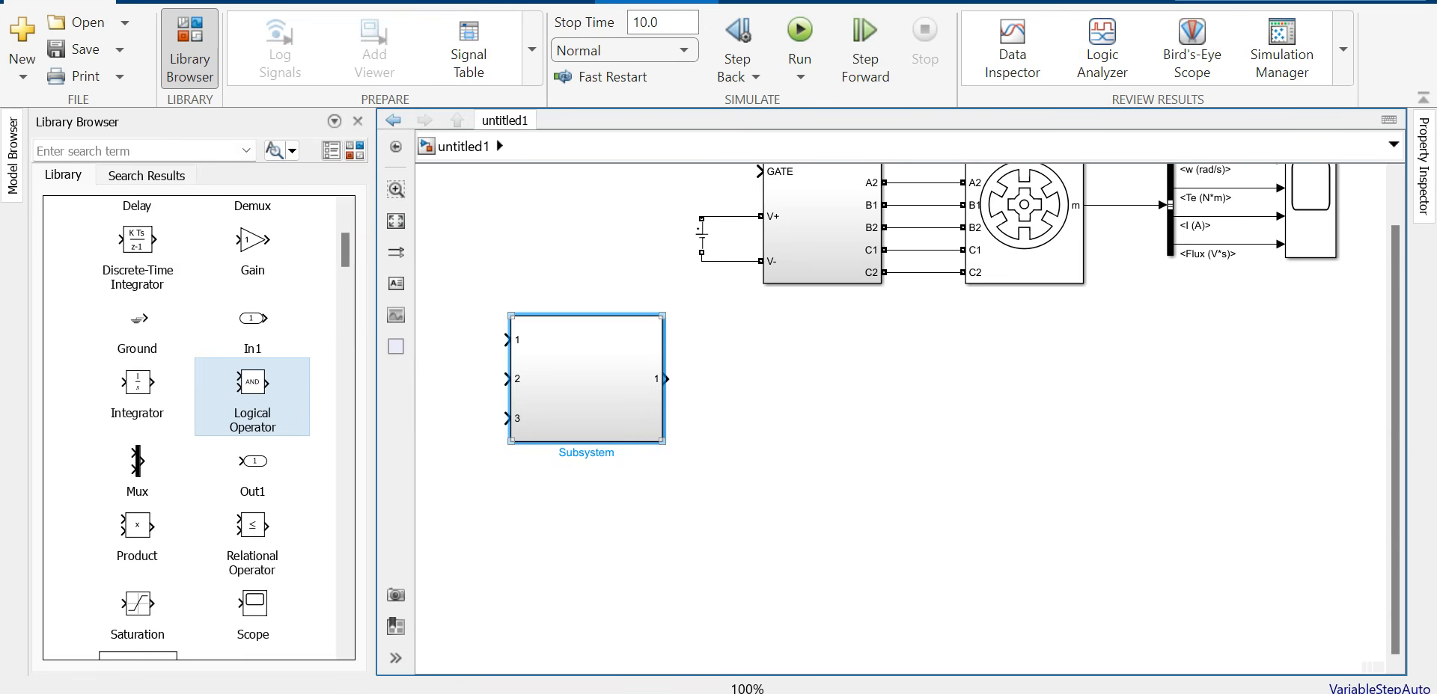
pyautogui.moveTo(662, 442); pyautogui.dragTo(624, 383)
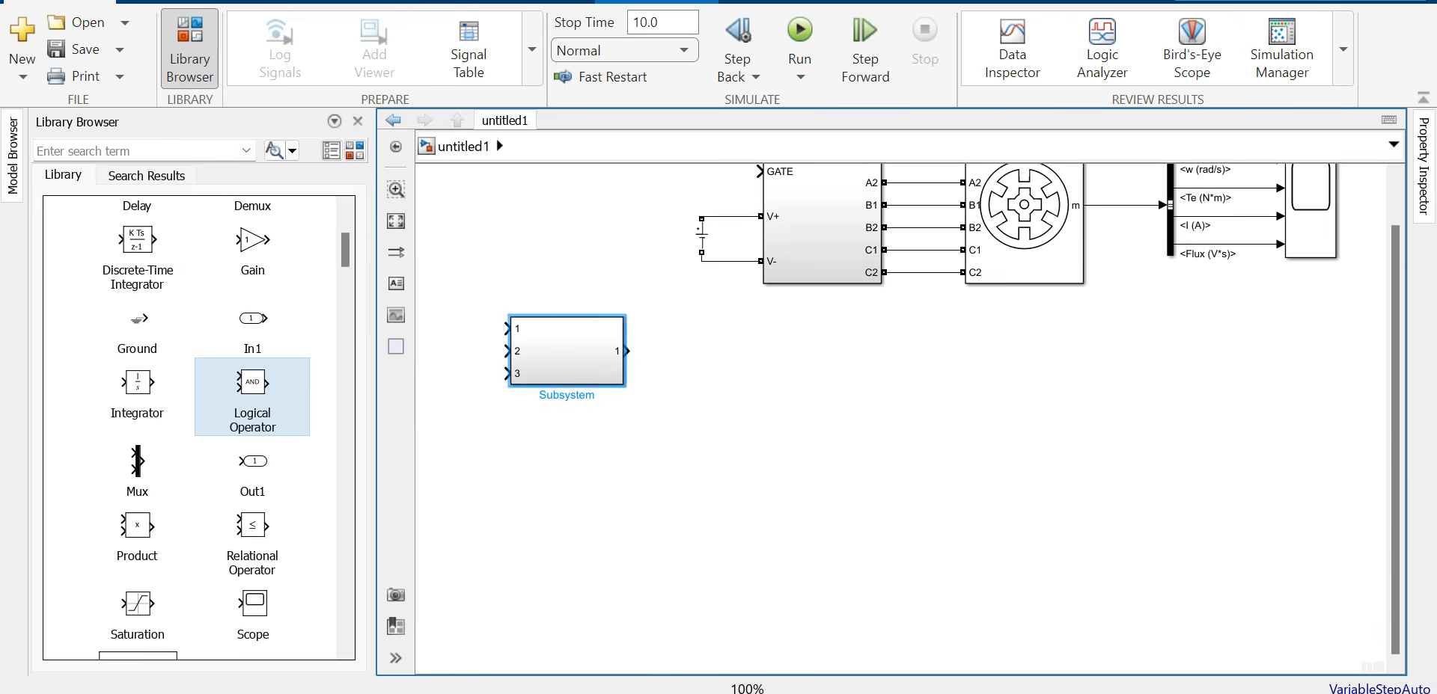
pyautogui.moveTo(567, 350); pyautogui.dragTo(639, 379)
# Step: Inside the subsystem, rename inputs 2 and 3 to ALPHA and BETA
pyautogui.doubleClick(640, 379)
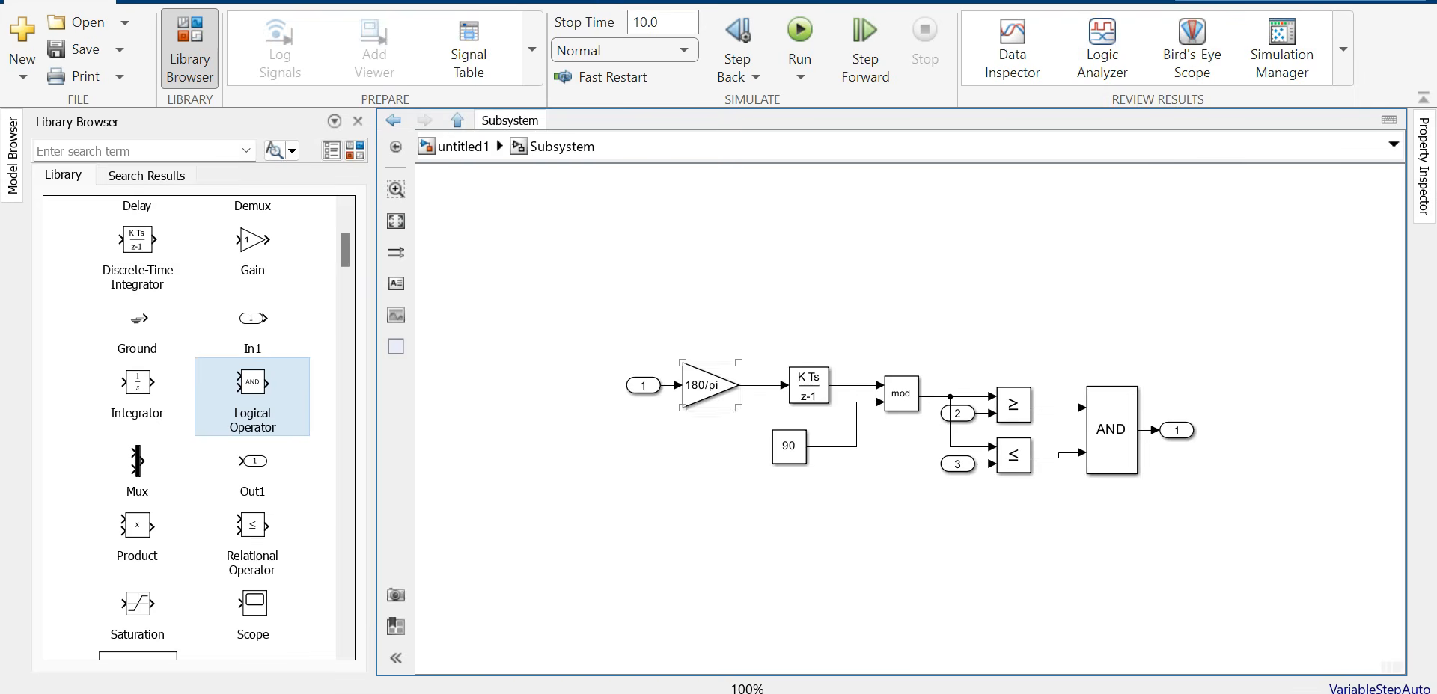
pyautogui.moveTo(957, 413); pyautogui.dragTo(941, 342)
pyautogui.doubleClick(941, 360)
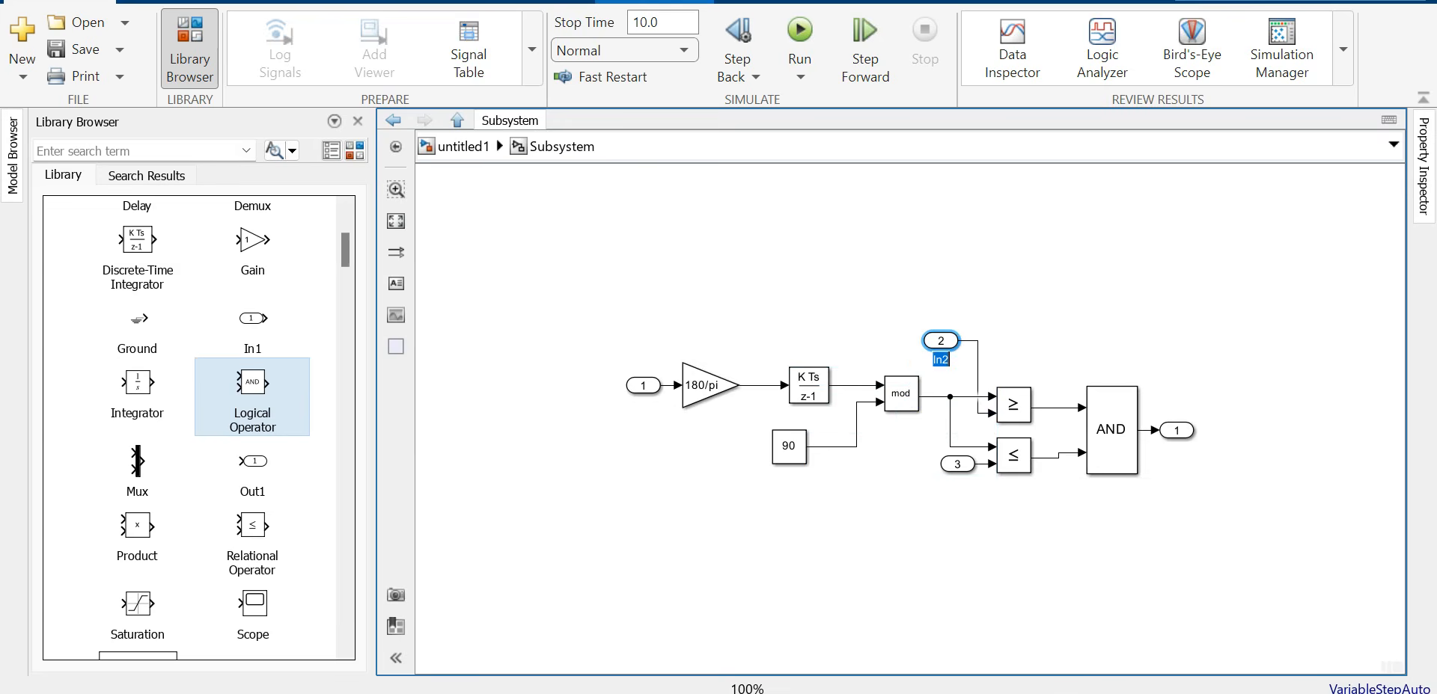
pyautogui.write('ALPHA')
pyautogui.click(968, 466)
pyautogui.doubleClick(958, 483)
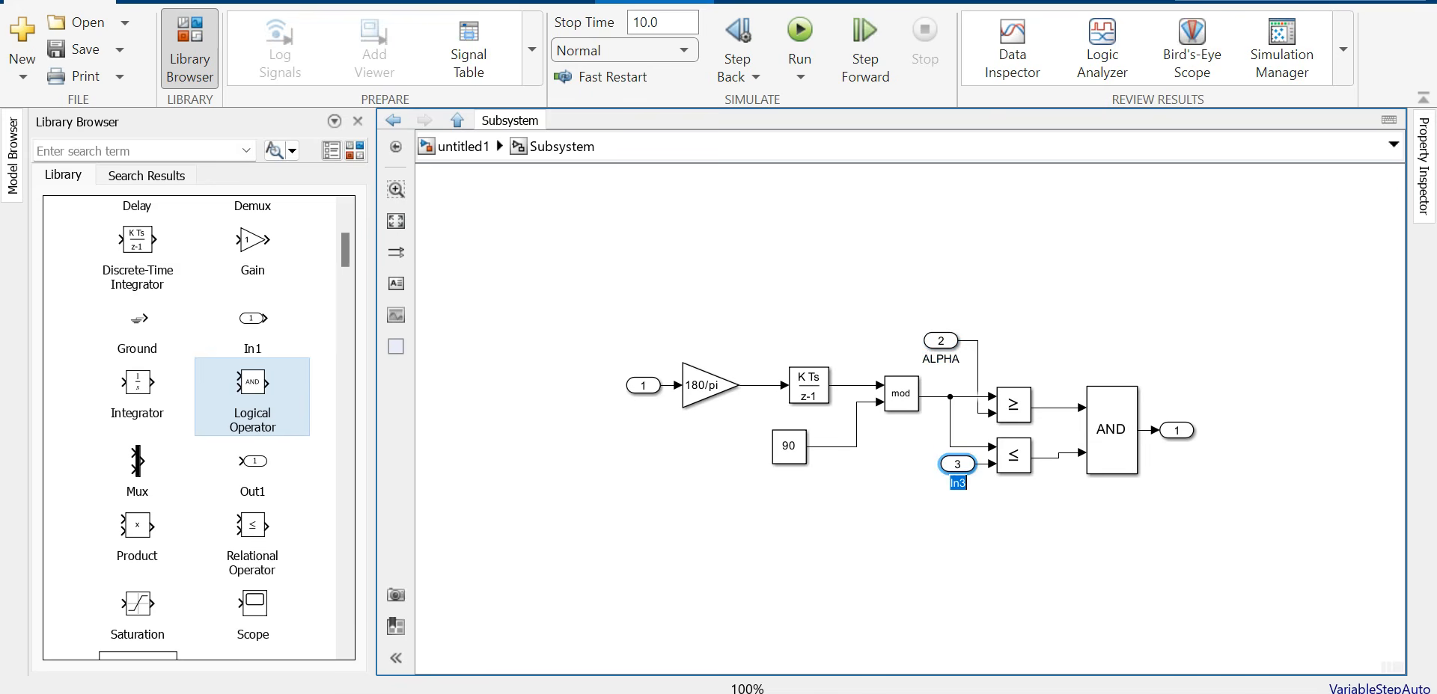
pyautogui.write('BETA')
# Step: Rename the first input to W and place the subsystem at the top-level model's upper left
pyautogui.click(646, 387)
pyautogui.doubleClick(644, 405)
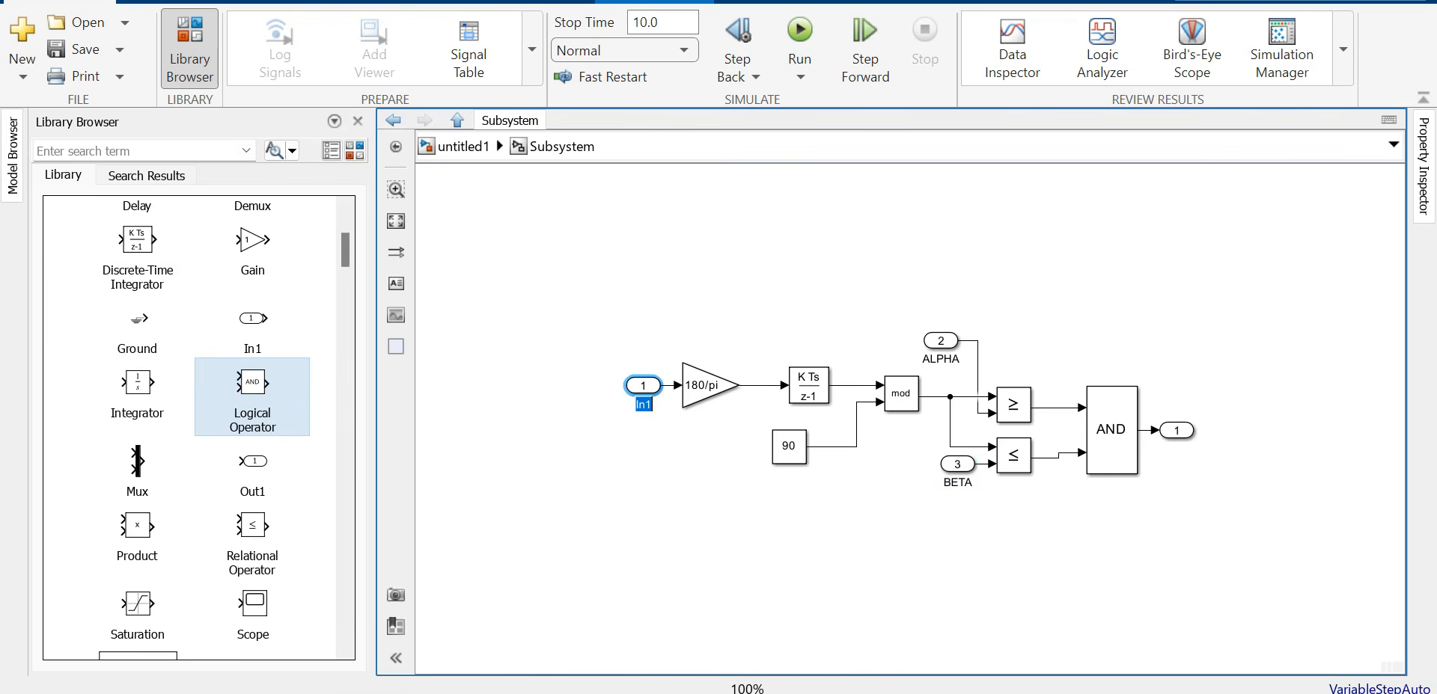
pyautogui.write('W')
pyautogui.click(648, 458)
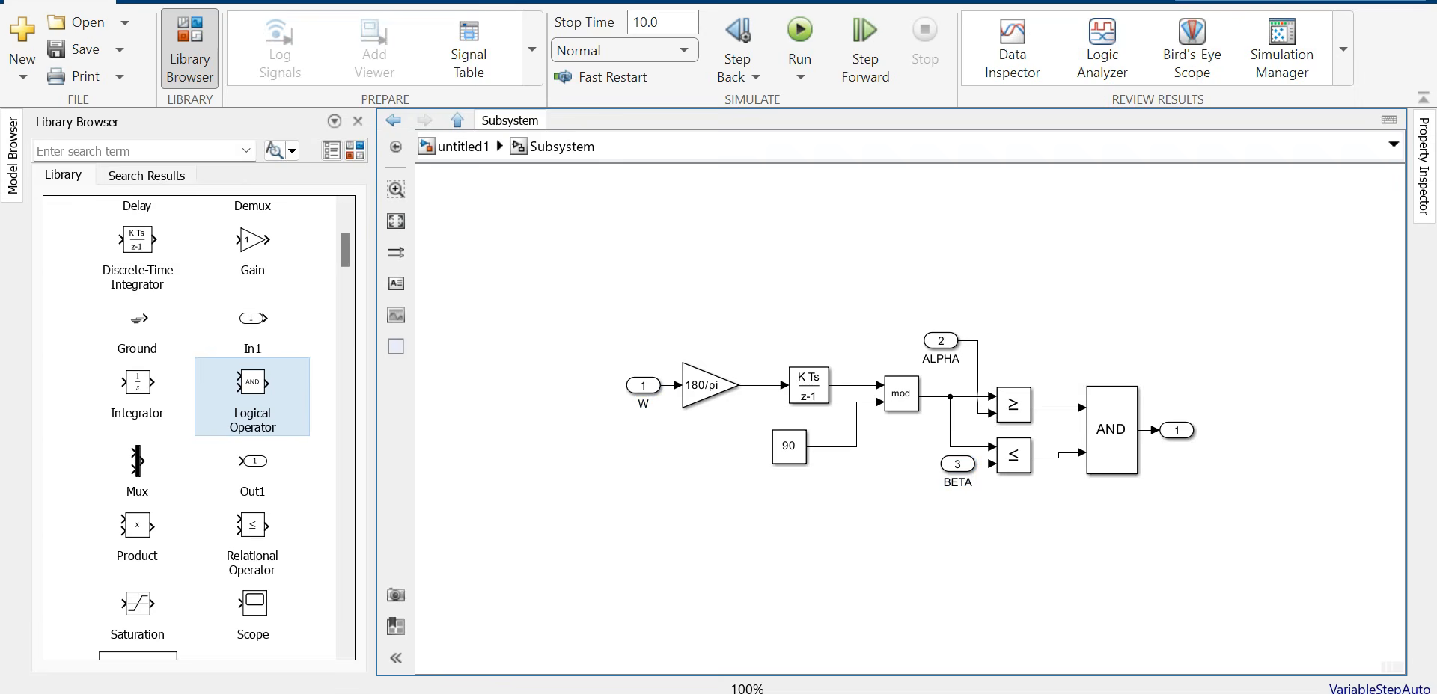
pyautogui.click(458, 121)
pyautogui.moveTo(684, 396); pyautogui.dragTo(527, 199)
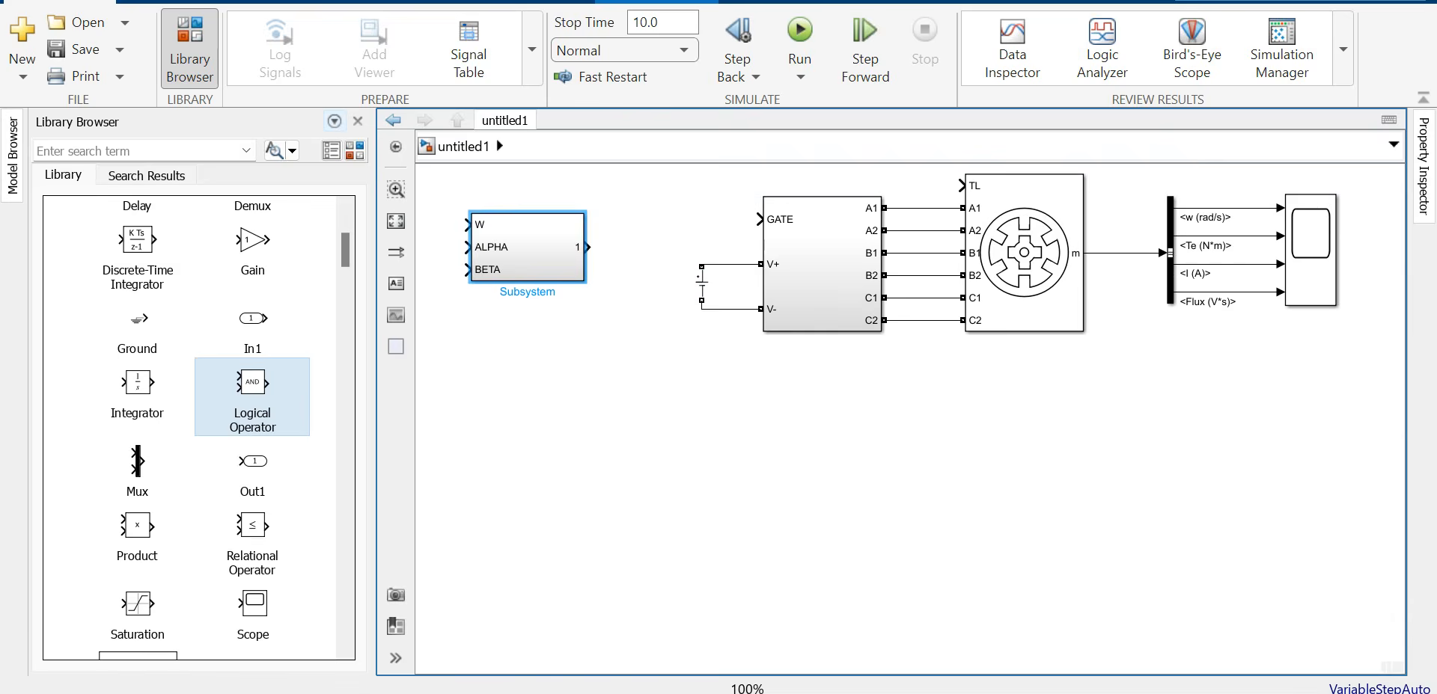
# Step: Shift the diagram and line the angle subsystem up with the GATE input
pyautogui.click(190, 49)
pyautogui.moveTo(90, 165); pyautogui.dragTo(1076, 375)
pyautogui.moveTo(677, 253); pyautogui.dragTo(879, 438)
pyautogui.click(673, 299)
pyautogui.moveTo(383, 434); pyautogui.dragTo(343, 404)
pyautogui.click(352, 311)
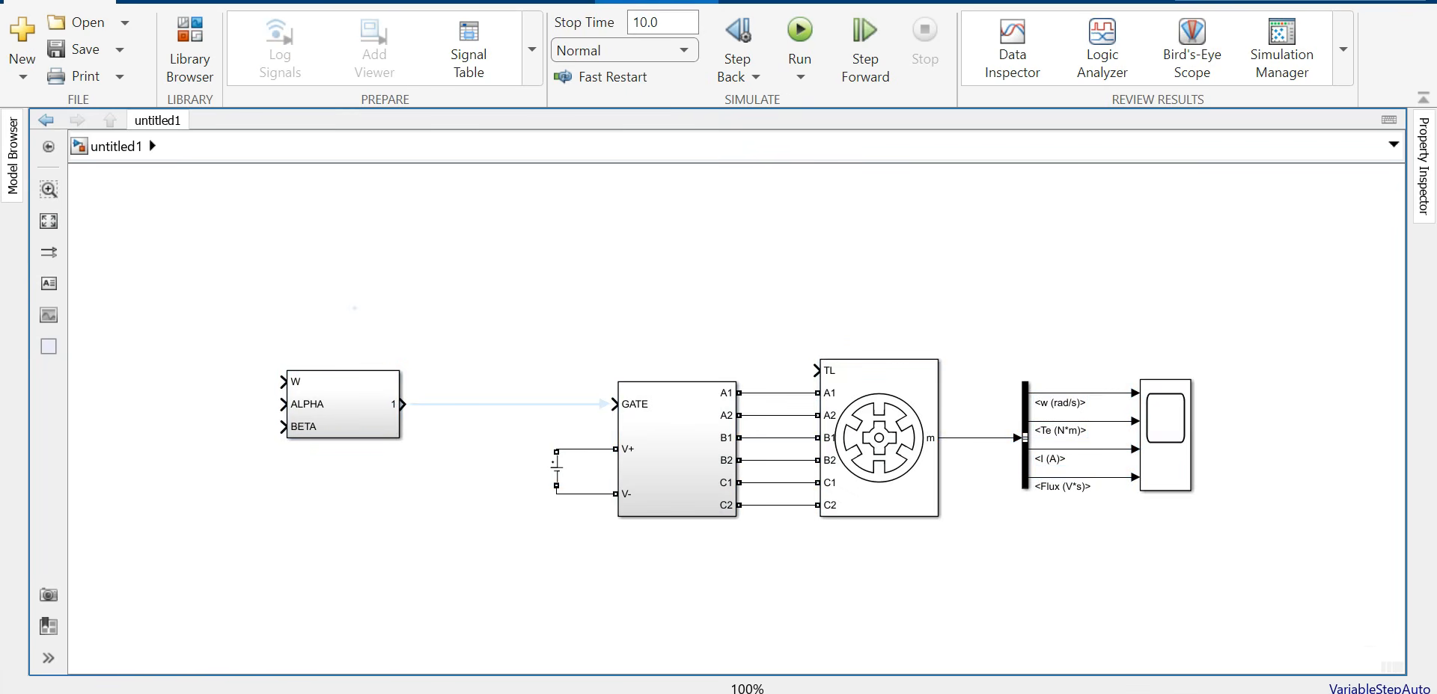
# Step: Place two Constant blocks feeding the subsystem's ALPHA and BETA inputs
pyautogui.click(189, 59)
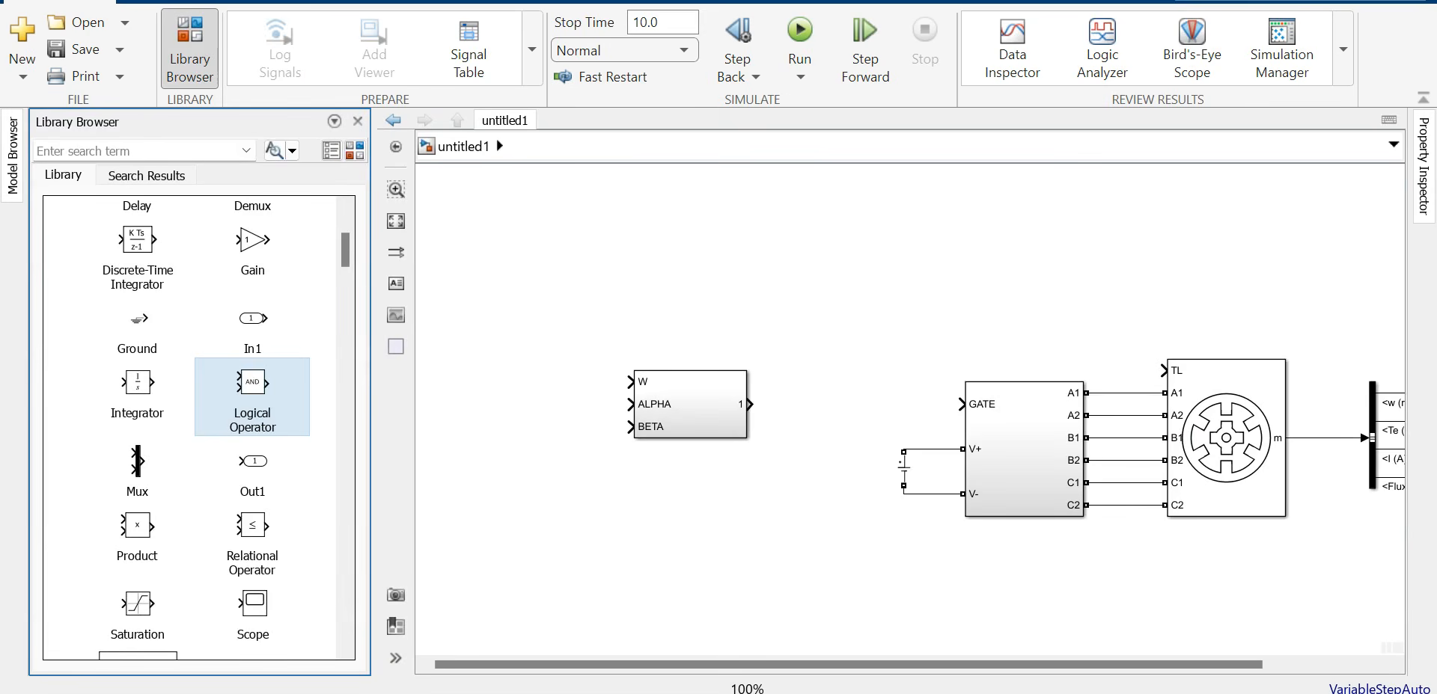
pyautogui.scroll(3, 199, 428)
pyautogui.moveTo(136, 335); pyautogui.dragTo(532, 404)
pyautogui.moveTo(619, 404); pyautogui.dragTo(631, 404)
pyautogui.moveTo(533, 404); pyautogui.dragTo(630, 427)
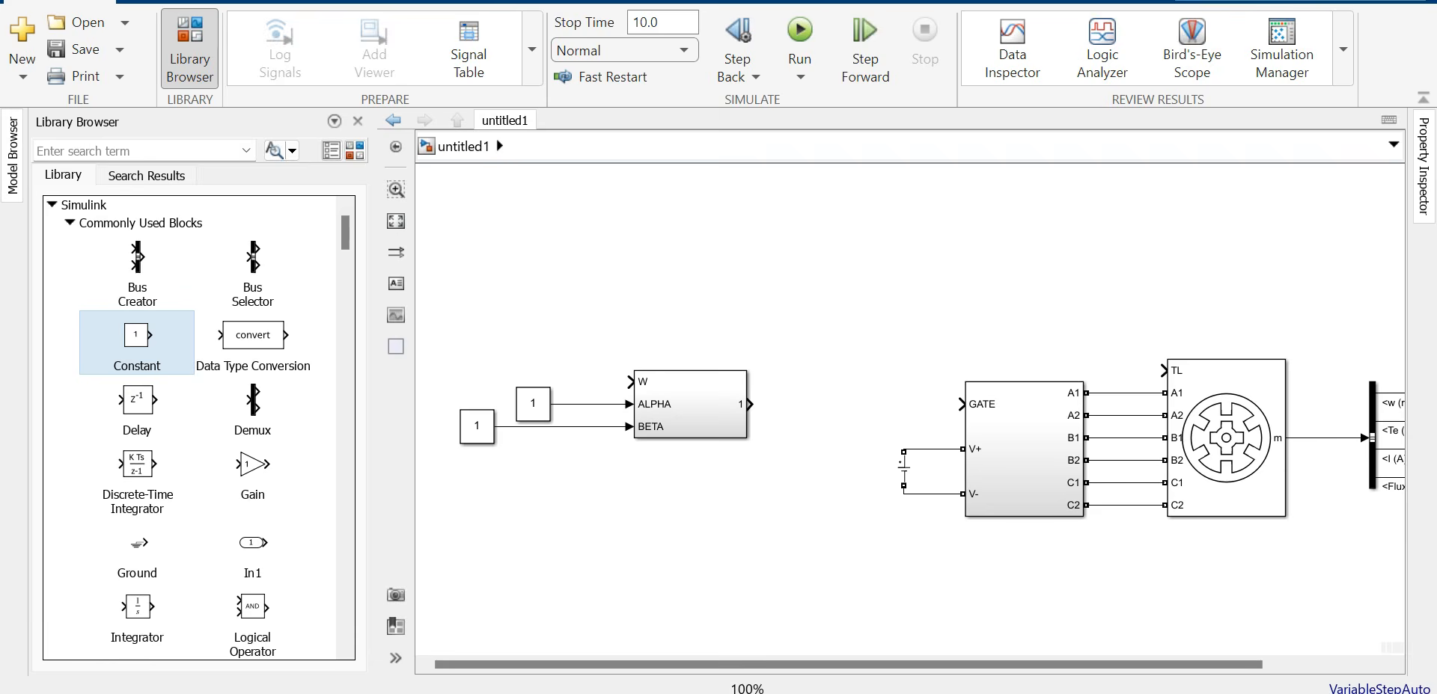
# Step: Set the ALPHA constant to 45 and the BETA constant to 75
pyautogui.doubleClick(533, 404)
pyautogui.write('45')
pyautogui.press('Return')
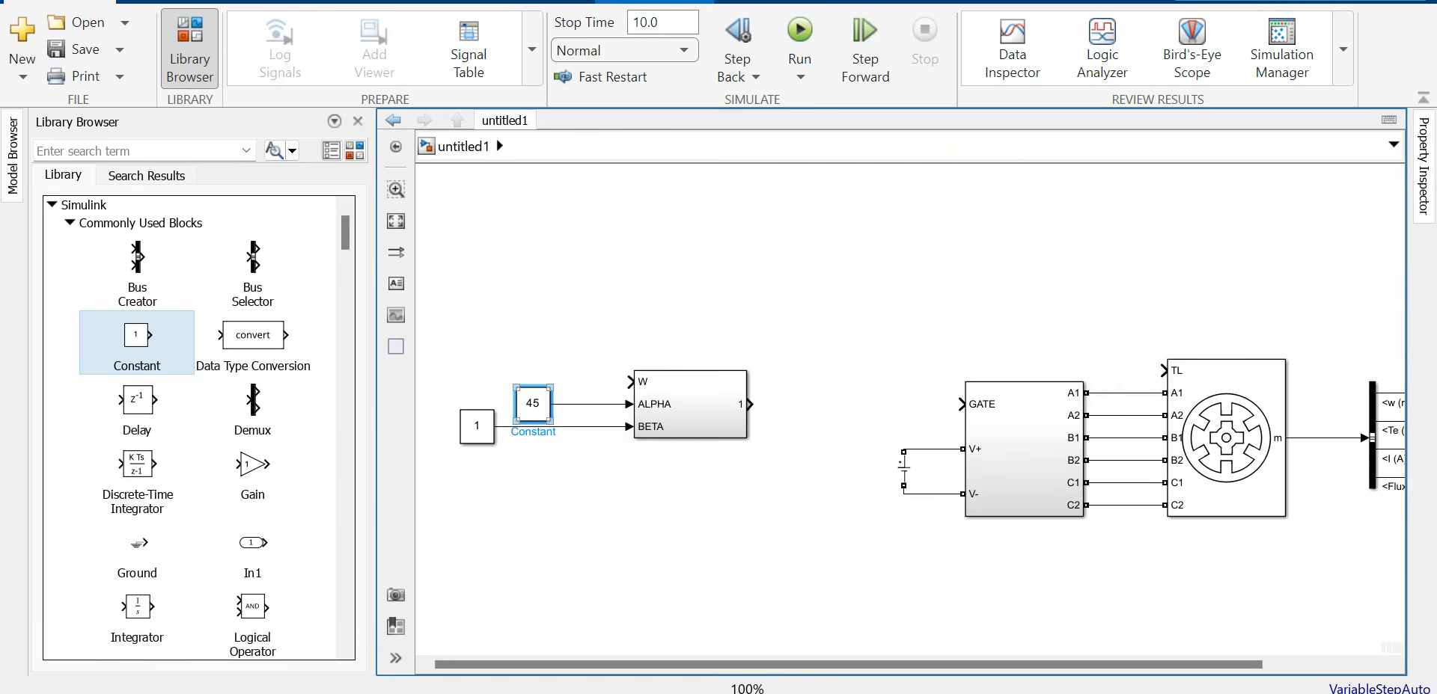
pyautogui.doubleClick(477, 426)
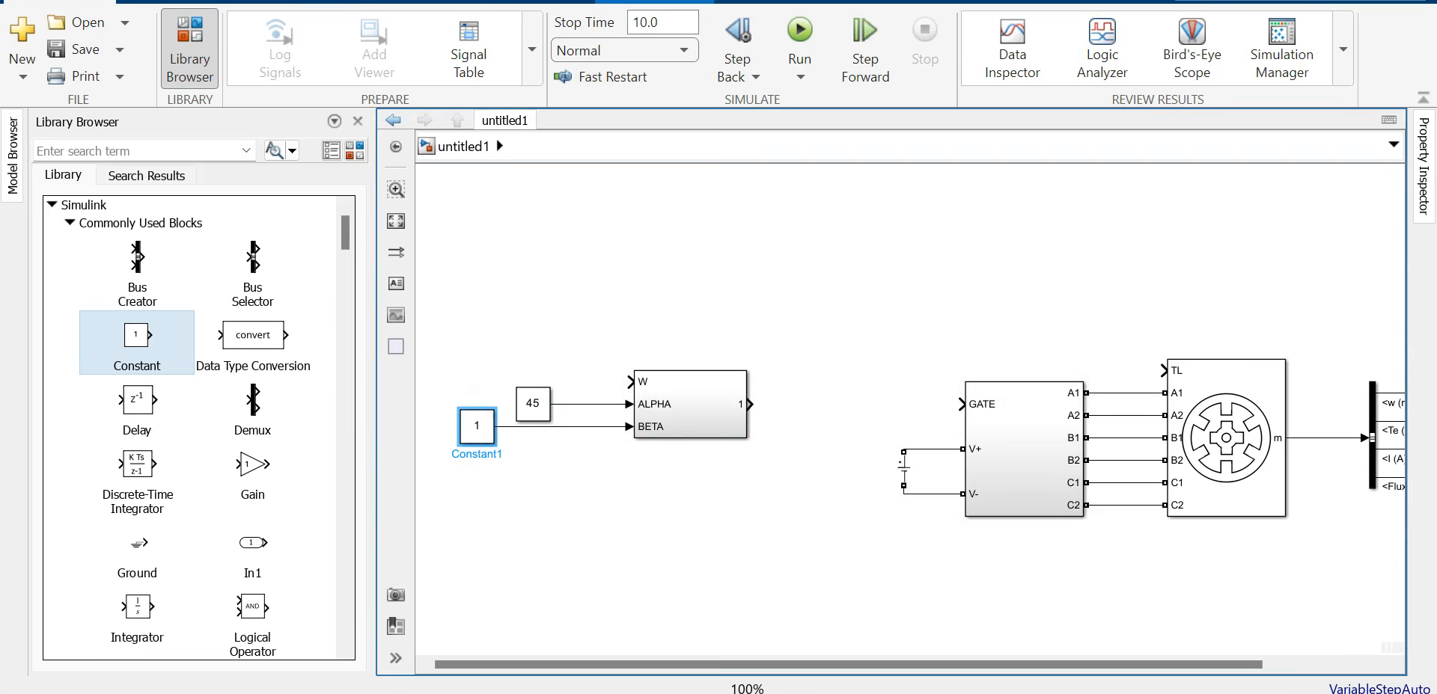
pyautogui.write('75')
pyautogui.press('Return')
pyautogui.click(577, 322)
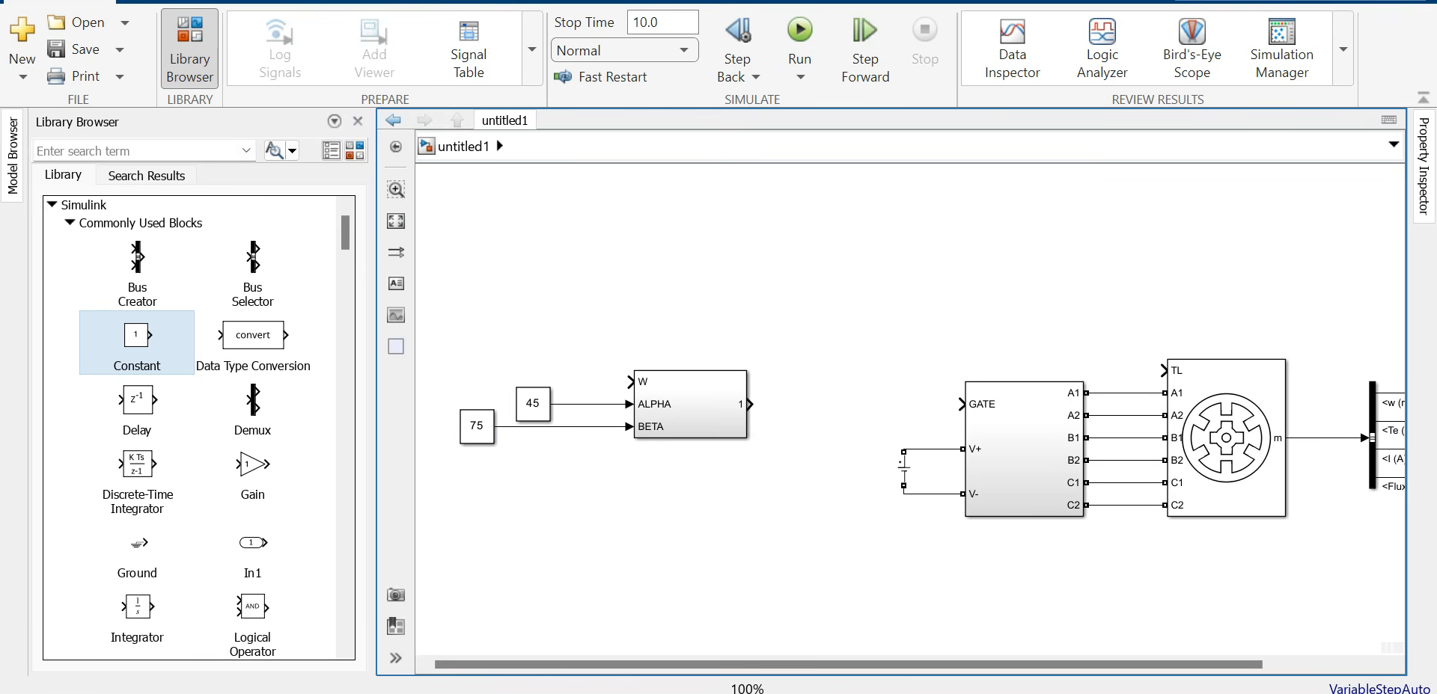
# Step: Branch the w (rad/s) speed signal back to the subsystem's W input
pyautogui.click(357, 121)
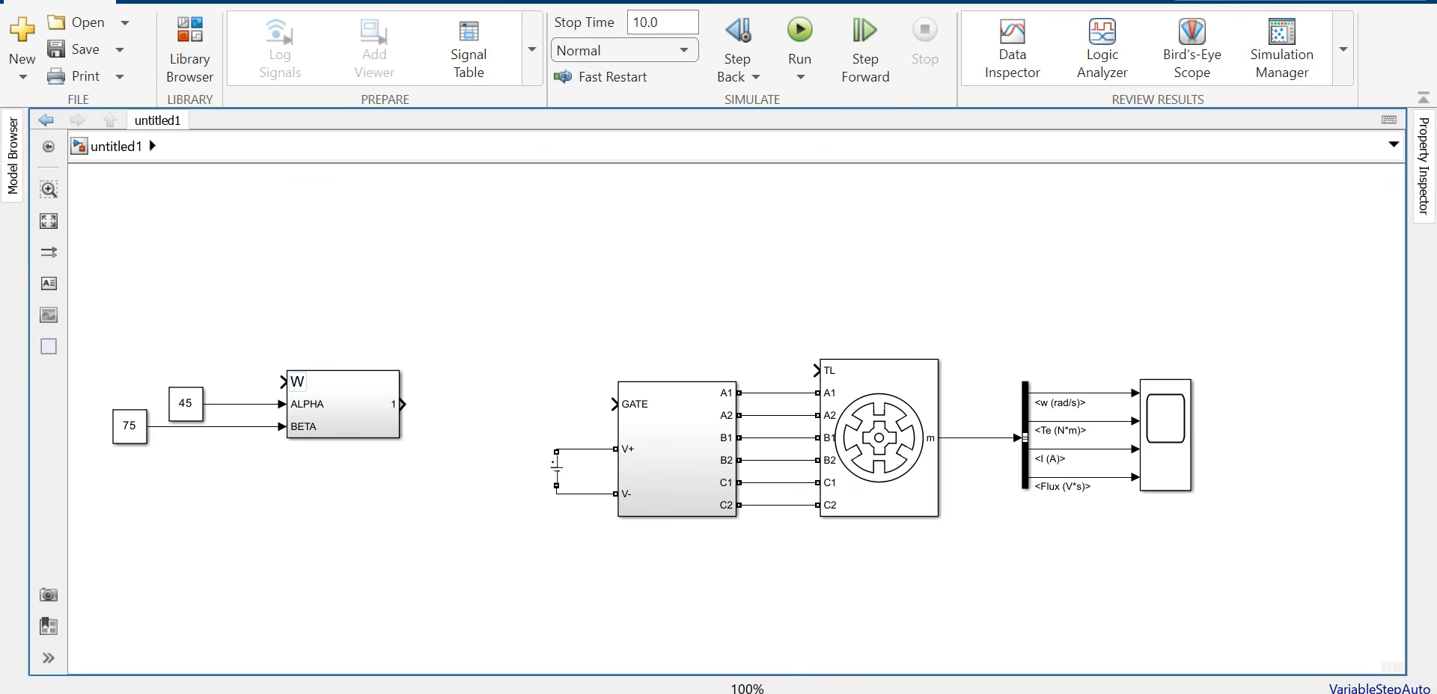
pyautogui.moveTo(1108, 392)
pyautogui.mouseDown()
pyautogui.moveTo(587, 208)
pyautogui.moveTo(224, 314)
pyautogui.moveTo(283, 383)
pyautogui.mouseUp()
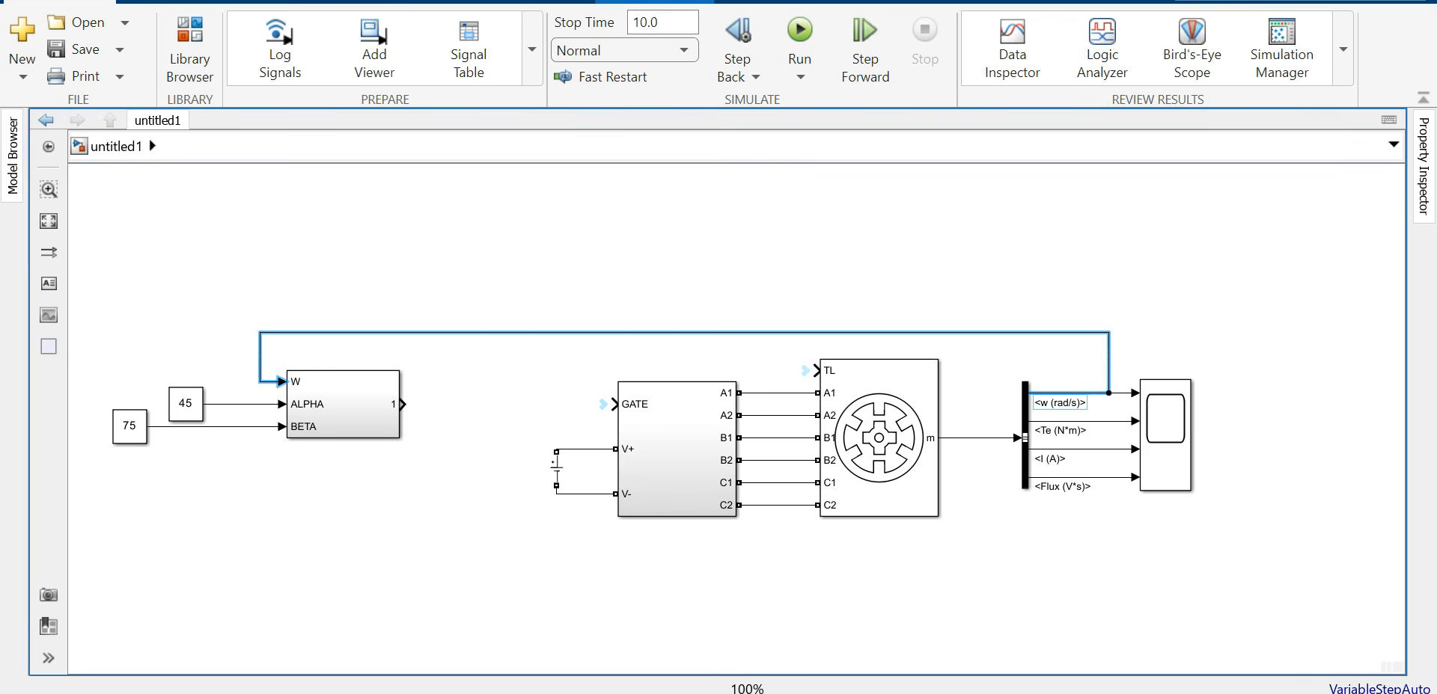
pyautogui.moveTo(479, 332); pyautogui.dragTo(479, 270)
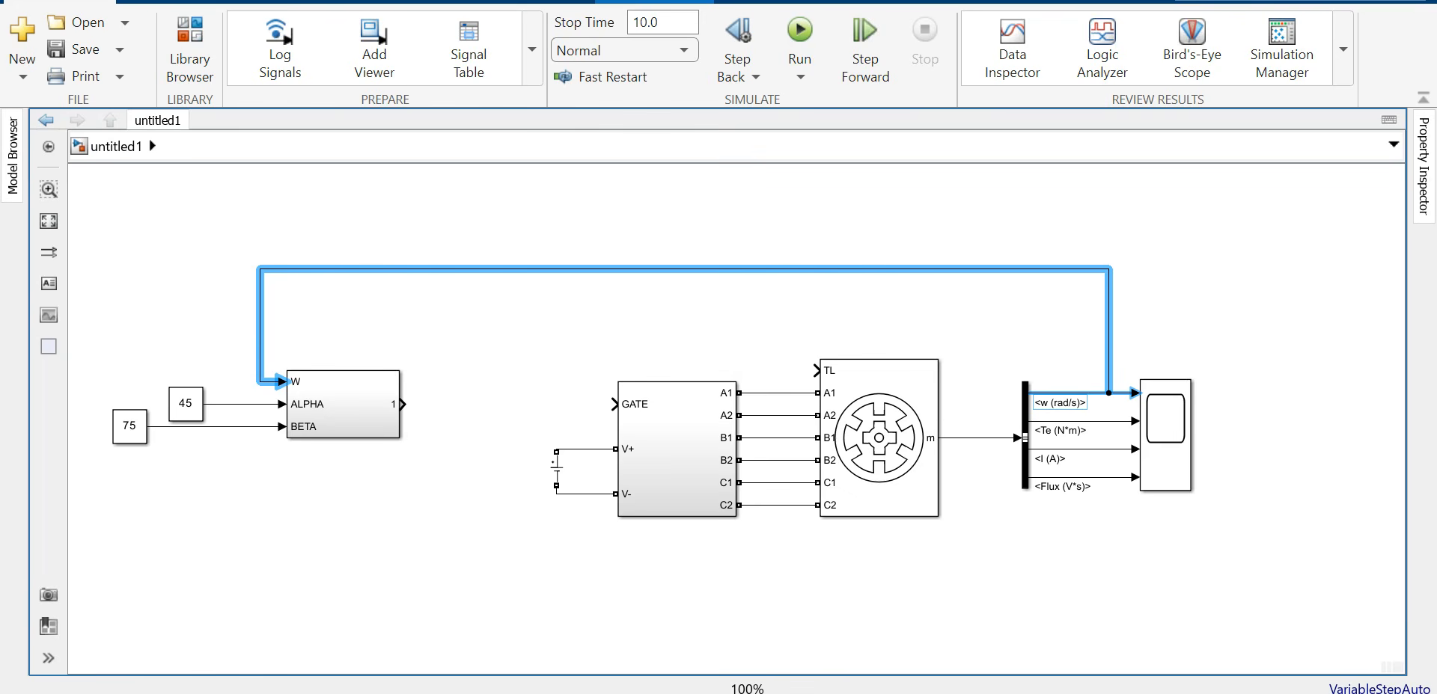
pyautogui.click(703, 326)
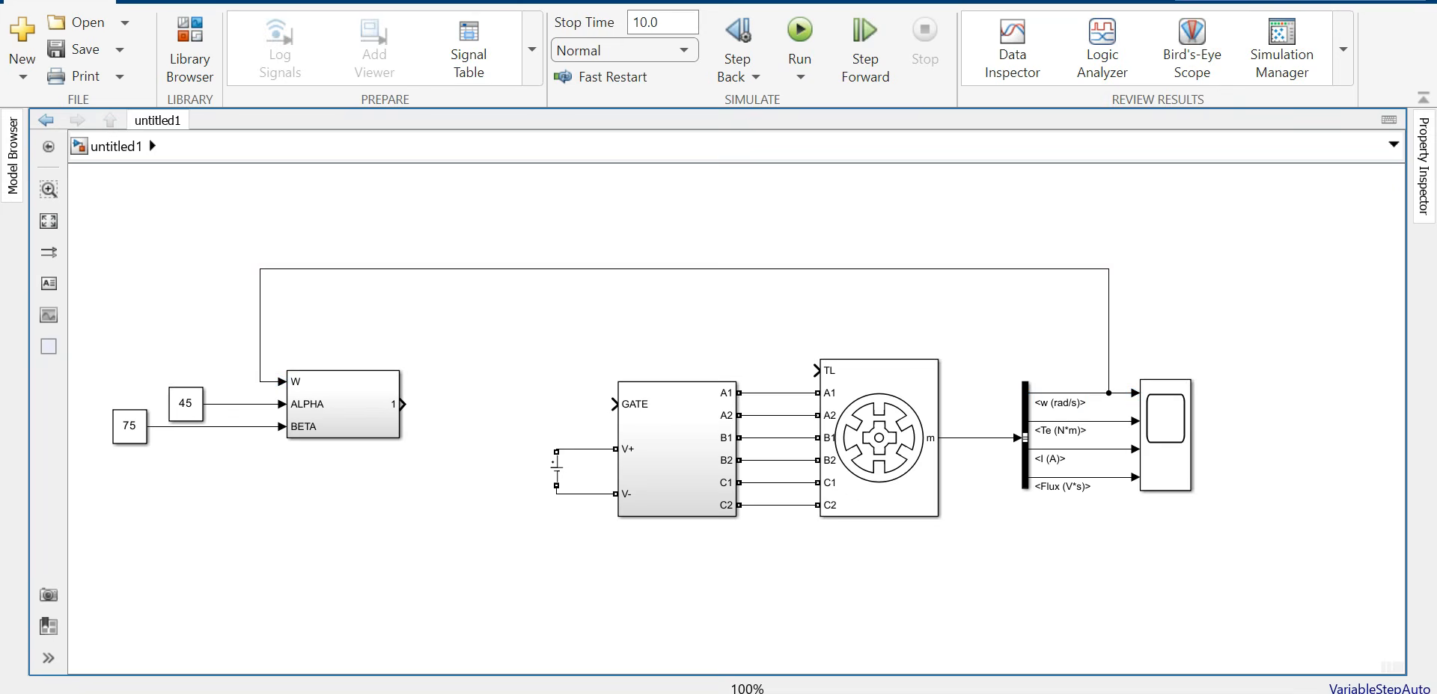
# Step: Add a Product block after the angle subsystem
pyautogui.click(189, 49)
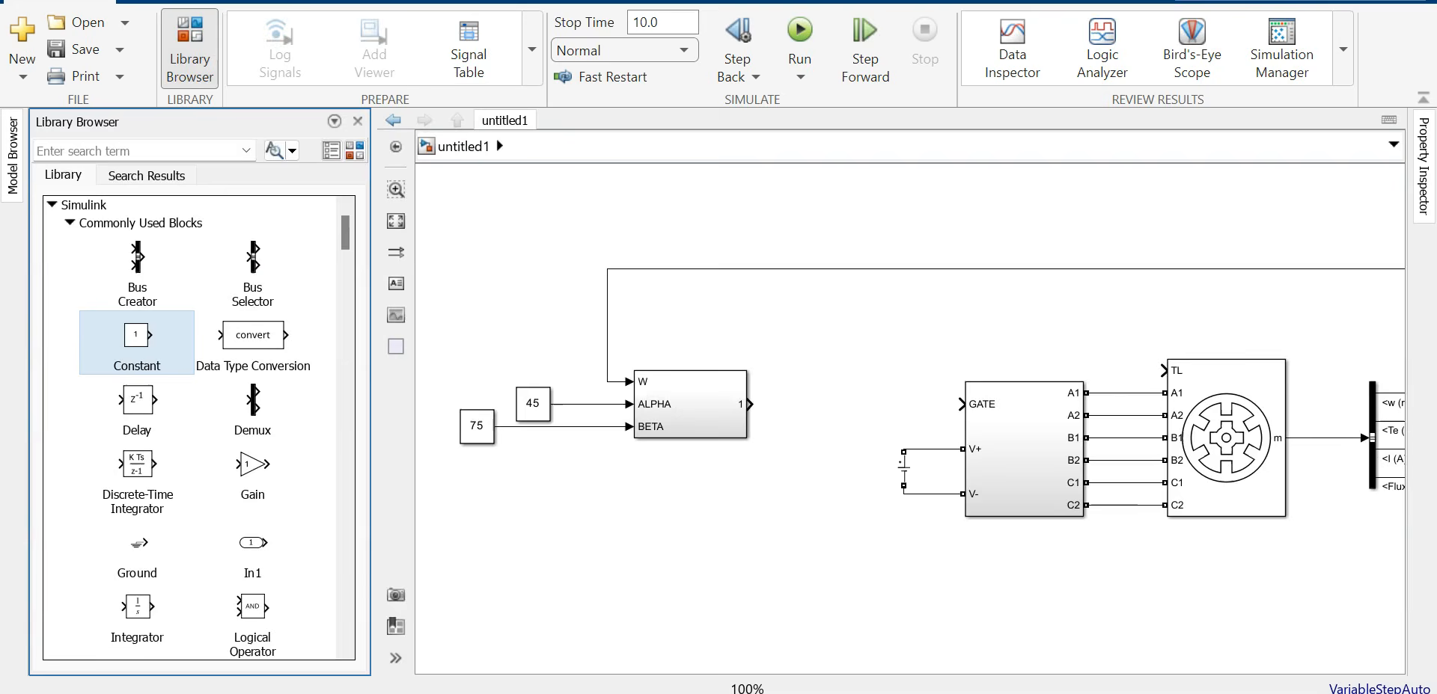
pyautogui.scroll(-5, 137, 342)
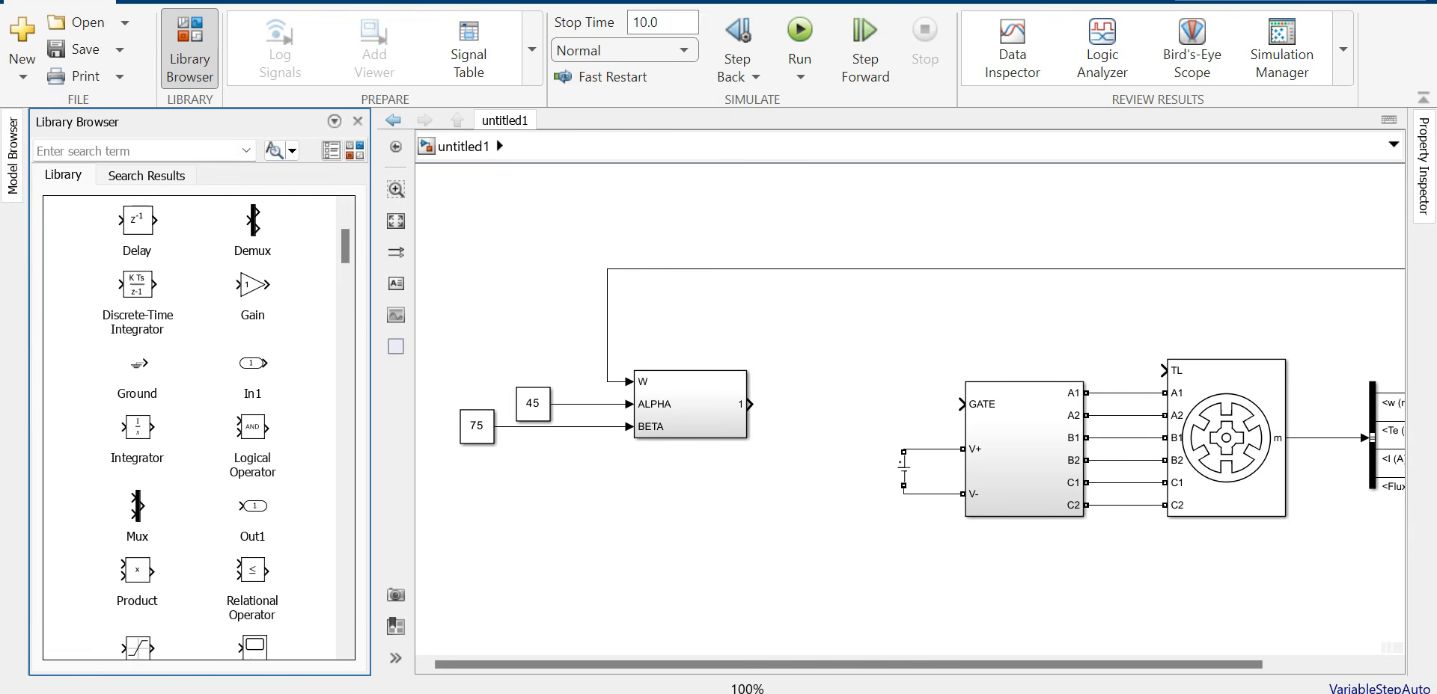
pyautogui.moveTo(137, 526)
pyautogui.mouseDown()
pyautogui.moveTo(837, 392)
pyautogui.moveTo(753, 404)
pyautogui.moveTo(806, 405)
pyautogui.mouseUp()
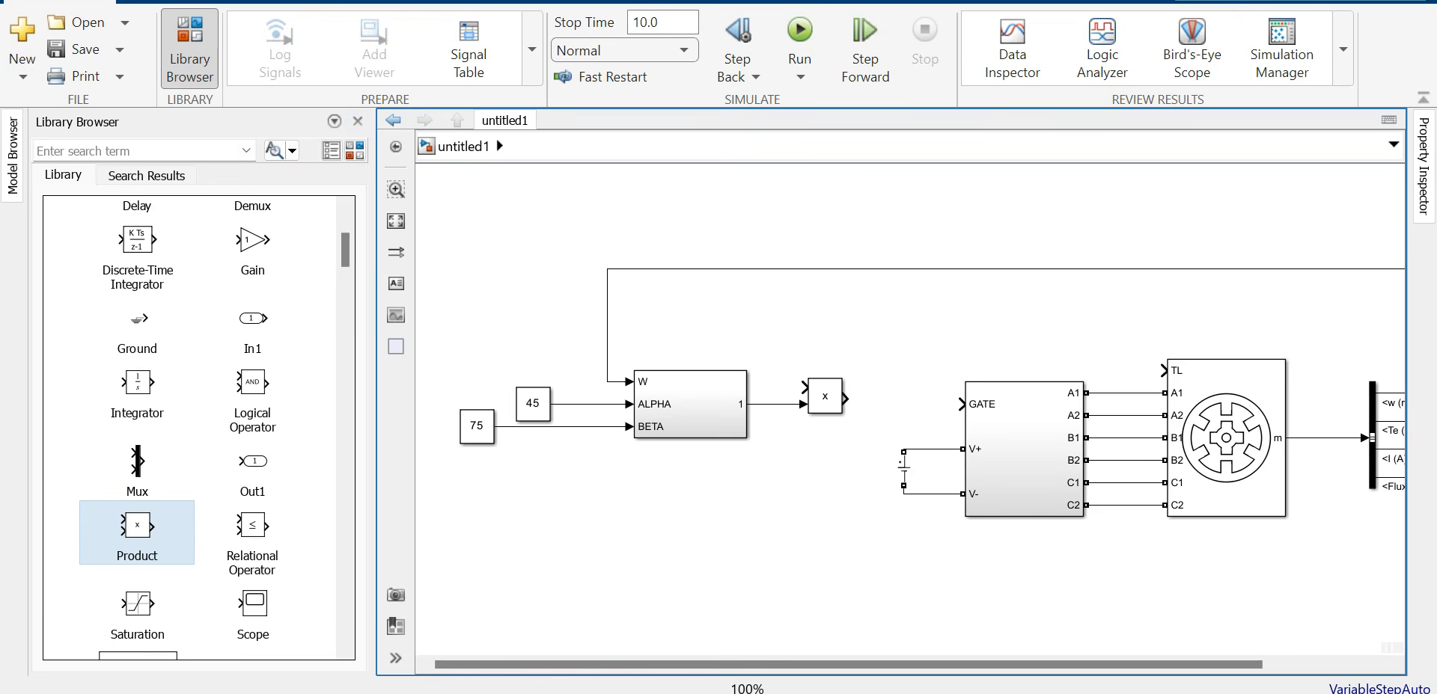
# Step: Add a Constant of 200 wired to the Product block's upper input
pyautogui.scroll(5, 198, 427)
pyautogui.moveTo(136, 334); pyautogui.dragTo(668, 320)
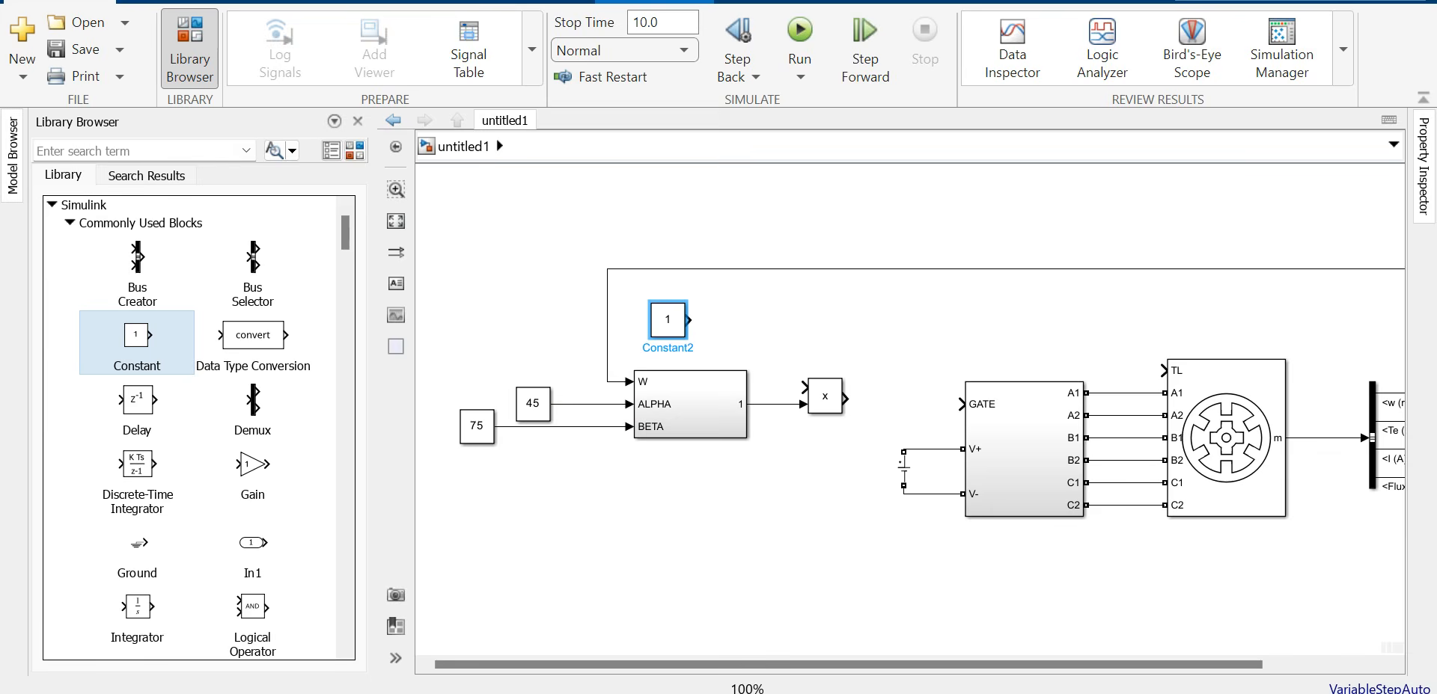
pyautogui.doubleClick(668, 319)
pyautogui.write('200')
pyautogui.press('Return')
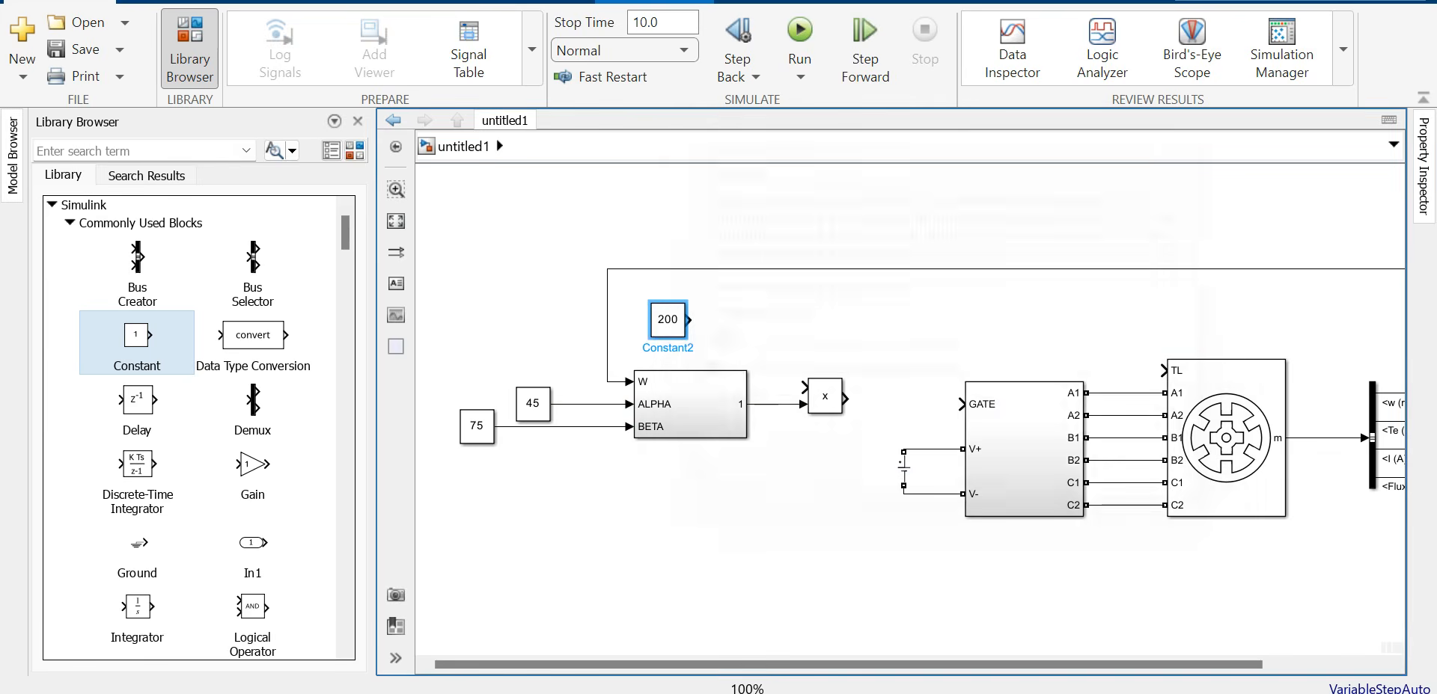
pyautogui.moveTo(690, 321); pyautogui.dragTo(804, 387)
# Step: Rename the 200 constant to REF CURRENT
pyautogui.click(667, 319)
pyautogui.doubleClick(668, 348)
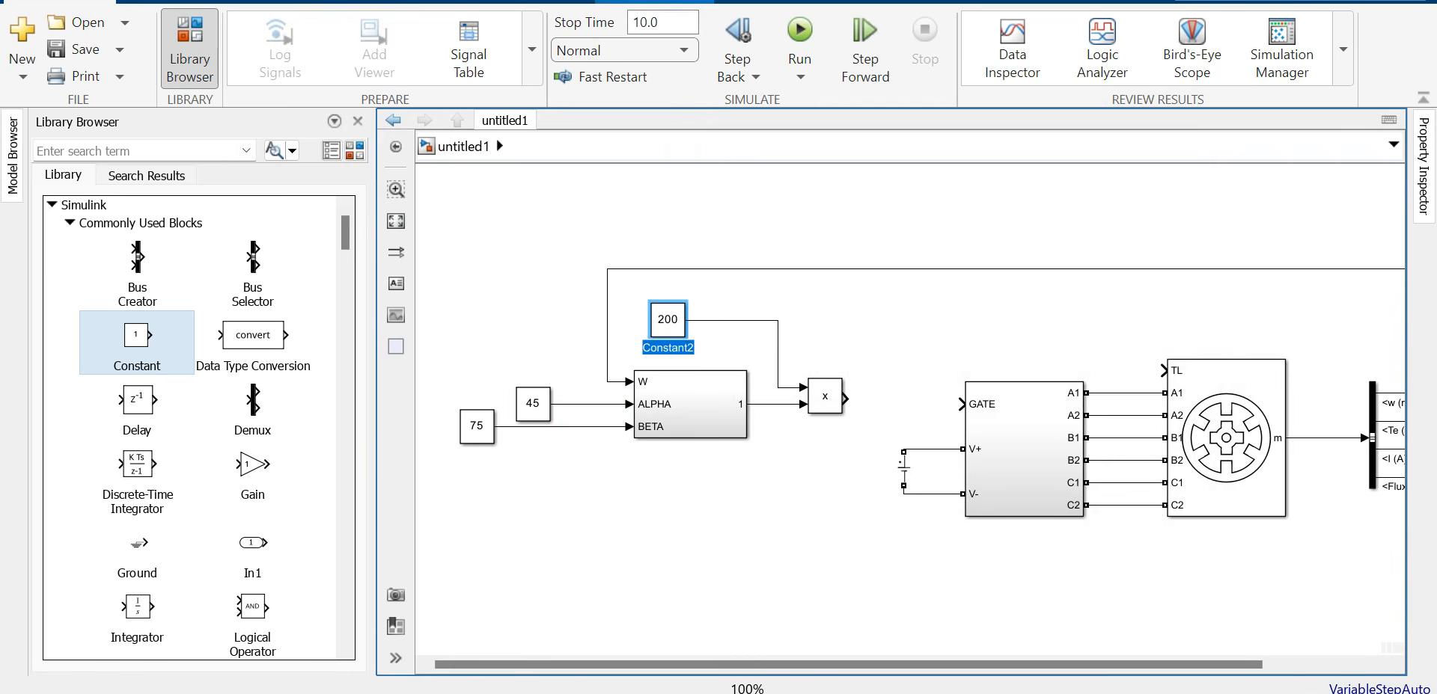
pyautogui.write('REF CURRENT')
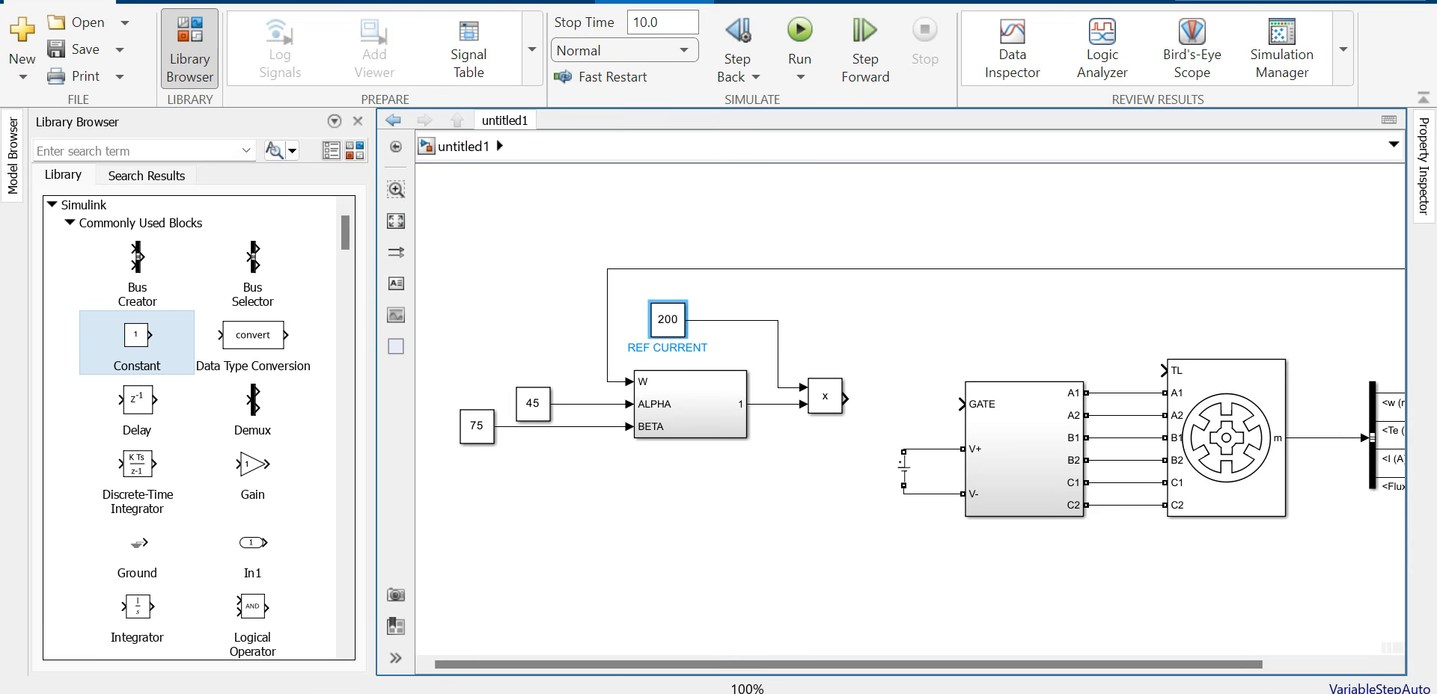
pyautogui.click(859, 305)
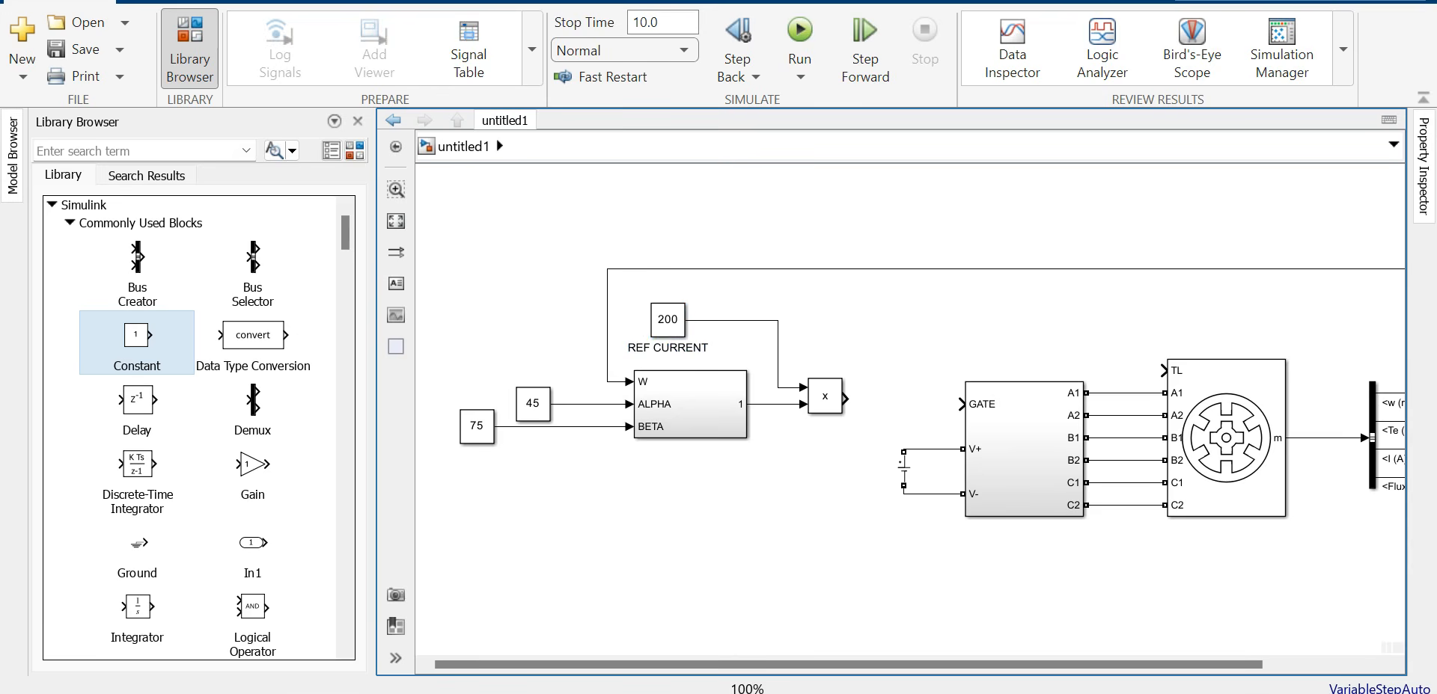
# Step: Shift the whole diagram right, then move the control blocks left and down
pyautogui.click(358, 121)
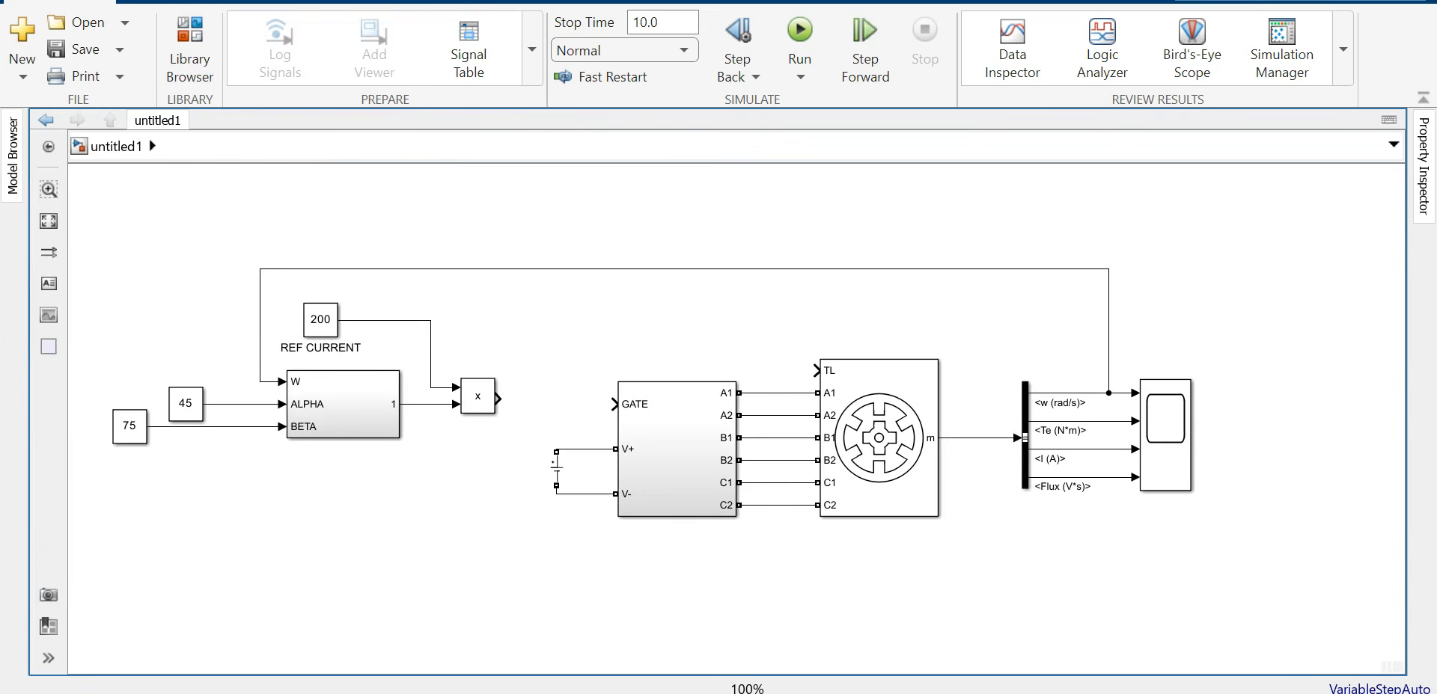
pyautogui.press('space')
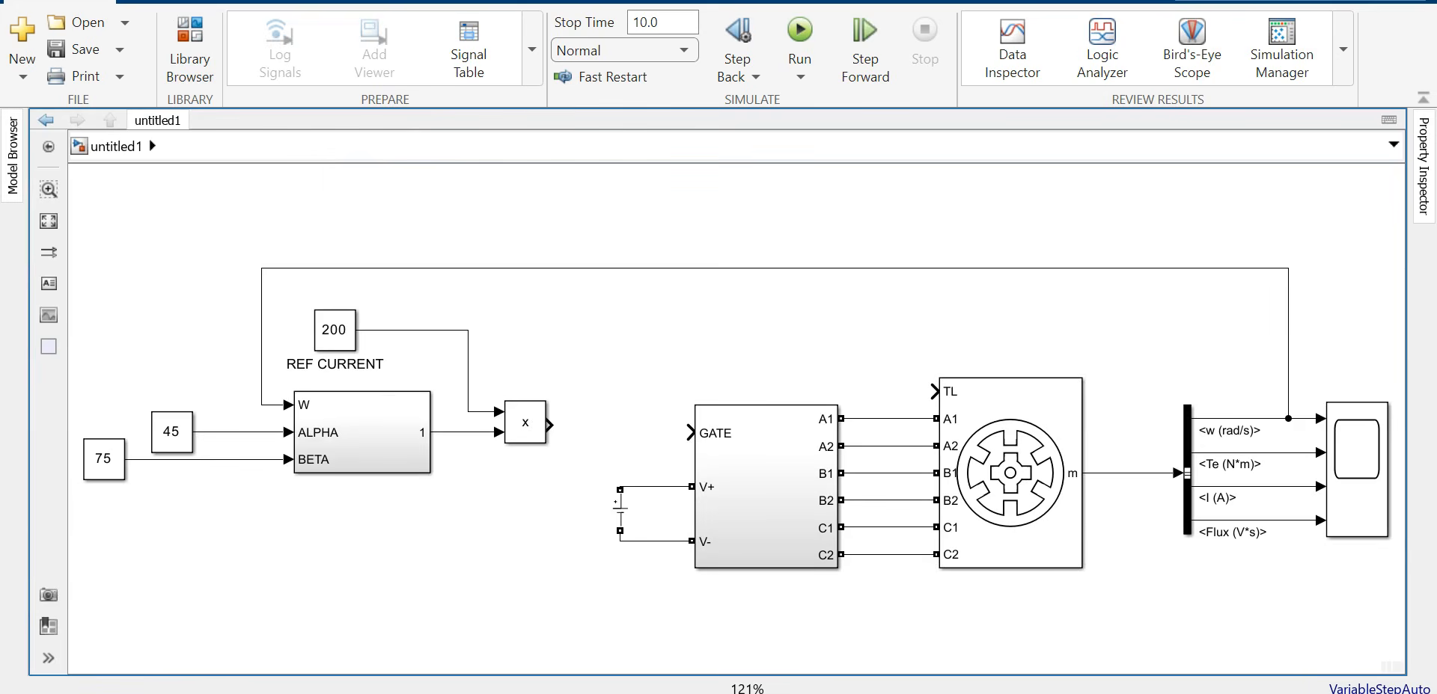
pyautogui.hotkey('alt', '1')
pyautogui.moveTo(112, 235); pyautogui.dragTo(901, 544)
pyautogui.moveTo(1280, 554); pyautogui.dragTo(1279, 553)
pyautogui.moveTo(871, 435); pyautogui.dragTo(961, 442)
pyautogui.click(1266, 223)
pyautogui.moveTo(142, 328); pyautogui.dragTo(574, 458)
pyautogui.moveTo(425, 408); pyautogui.dragTo(341, 419)
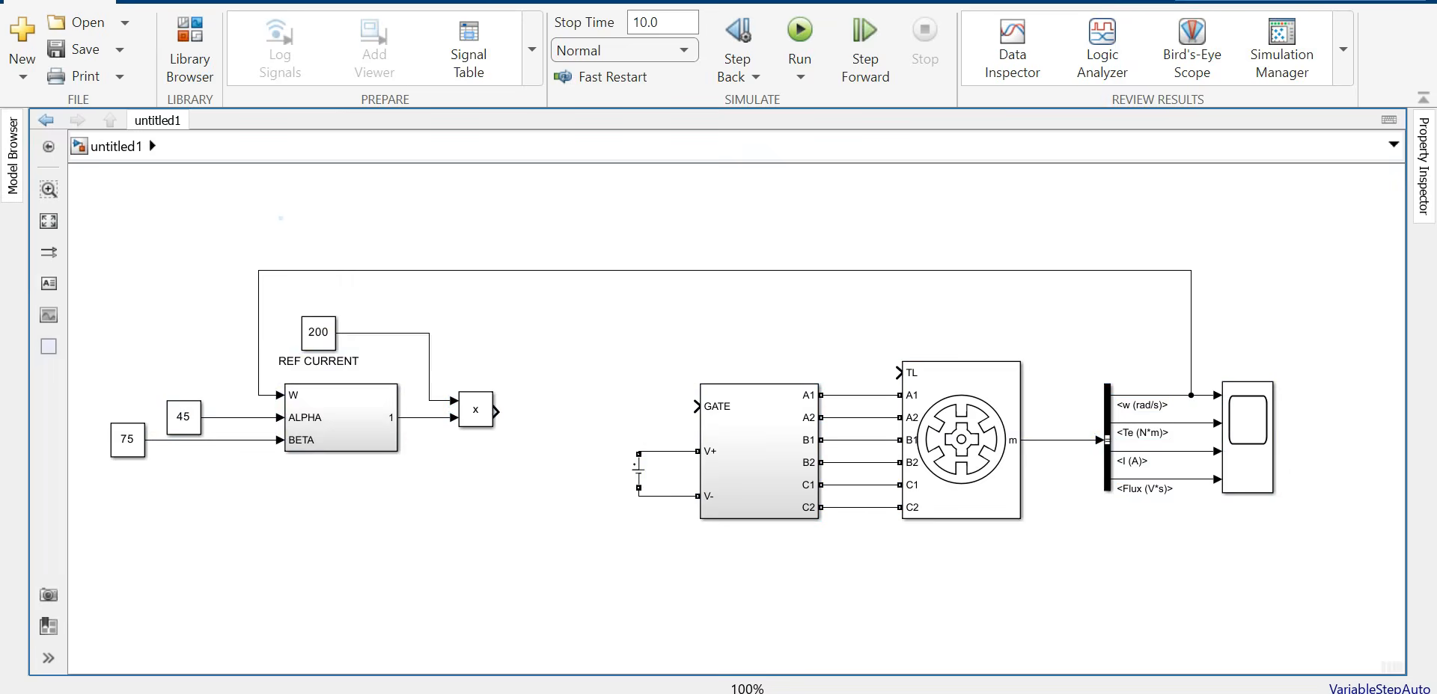
# Step: Add a Sum block after the Product with its signs changed to plus-minus
pyautogui.click(189, 49)
pyautogui.scroll(-5, 137, 341)
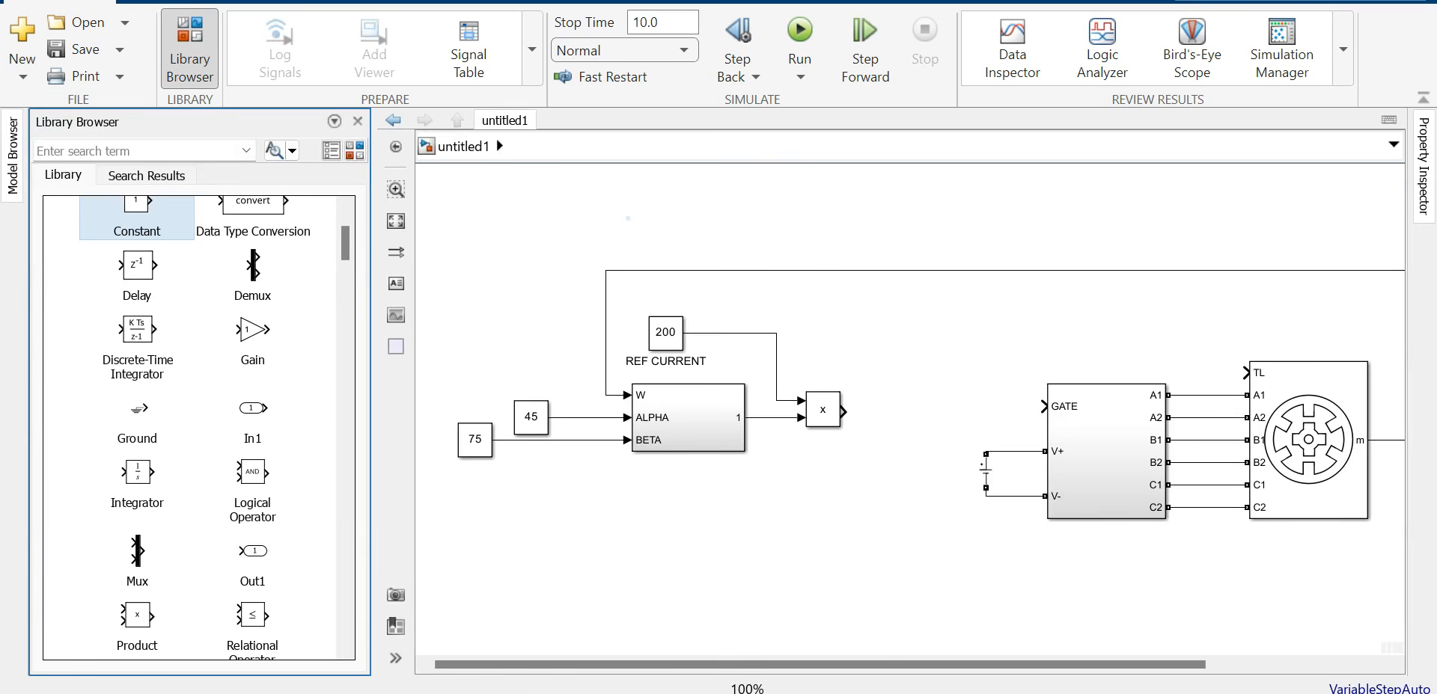
pyautogui.scroll(-3, 199, 426)
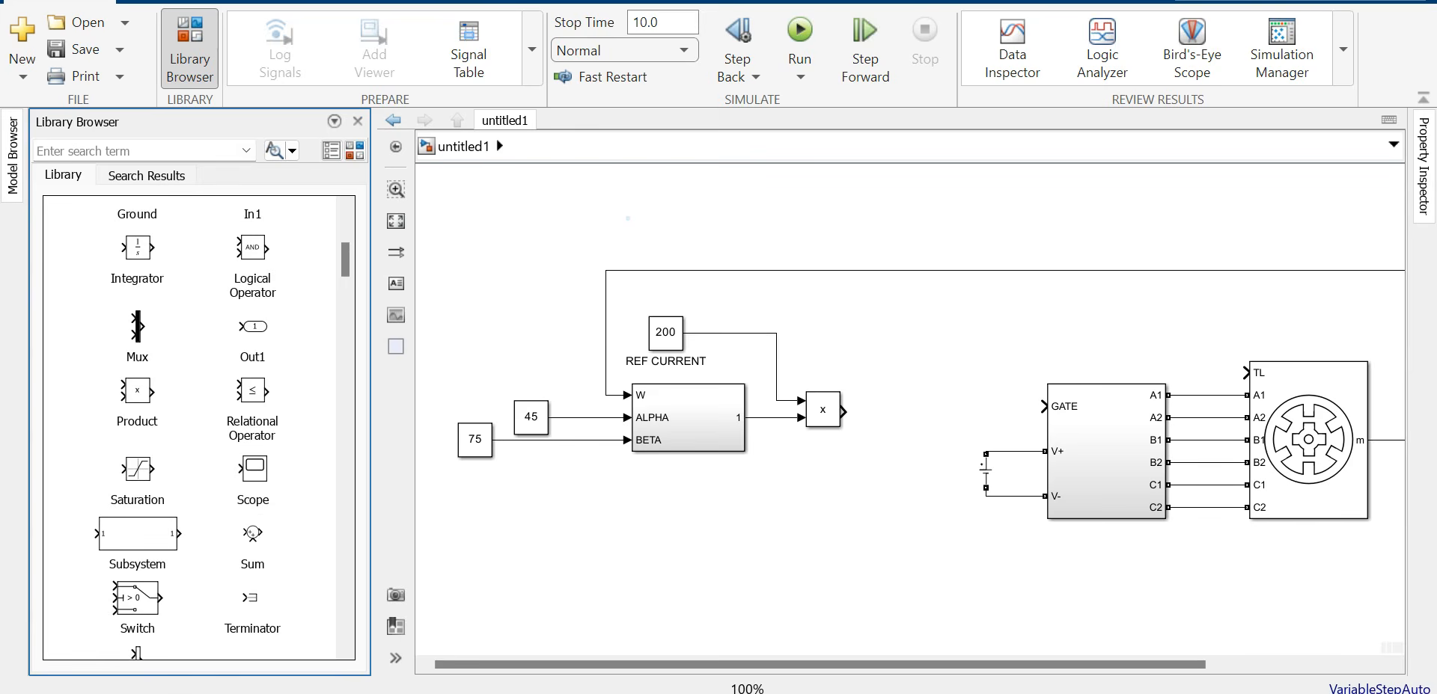
pyautogui.moveTo(252, 533)
pyautogui.mouseDown()
pyautogui.moveTo(924, 419)
pyautogui.moveTo(866, 412)
pyautogui.moveTo(912, 412)
pyautogui.mouseUp()
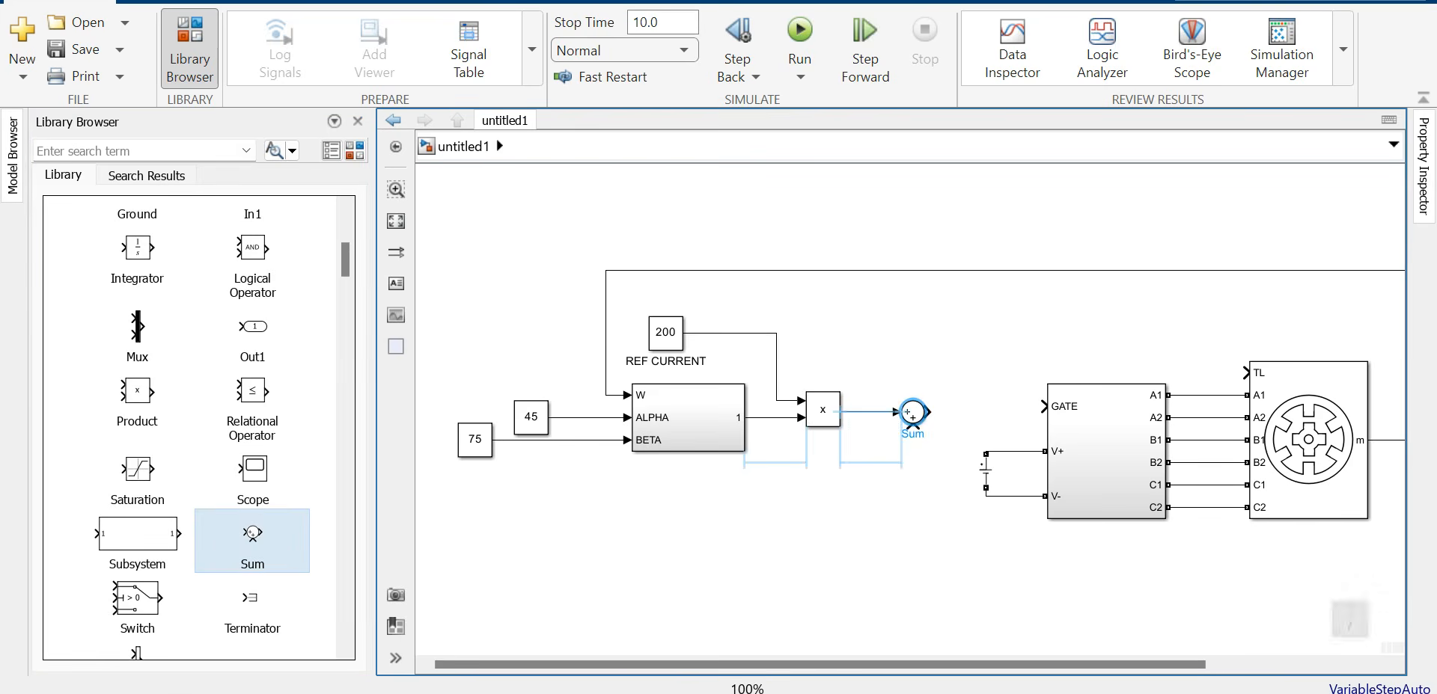
pyautogui.doubleClick(912, 412)
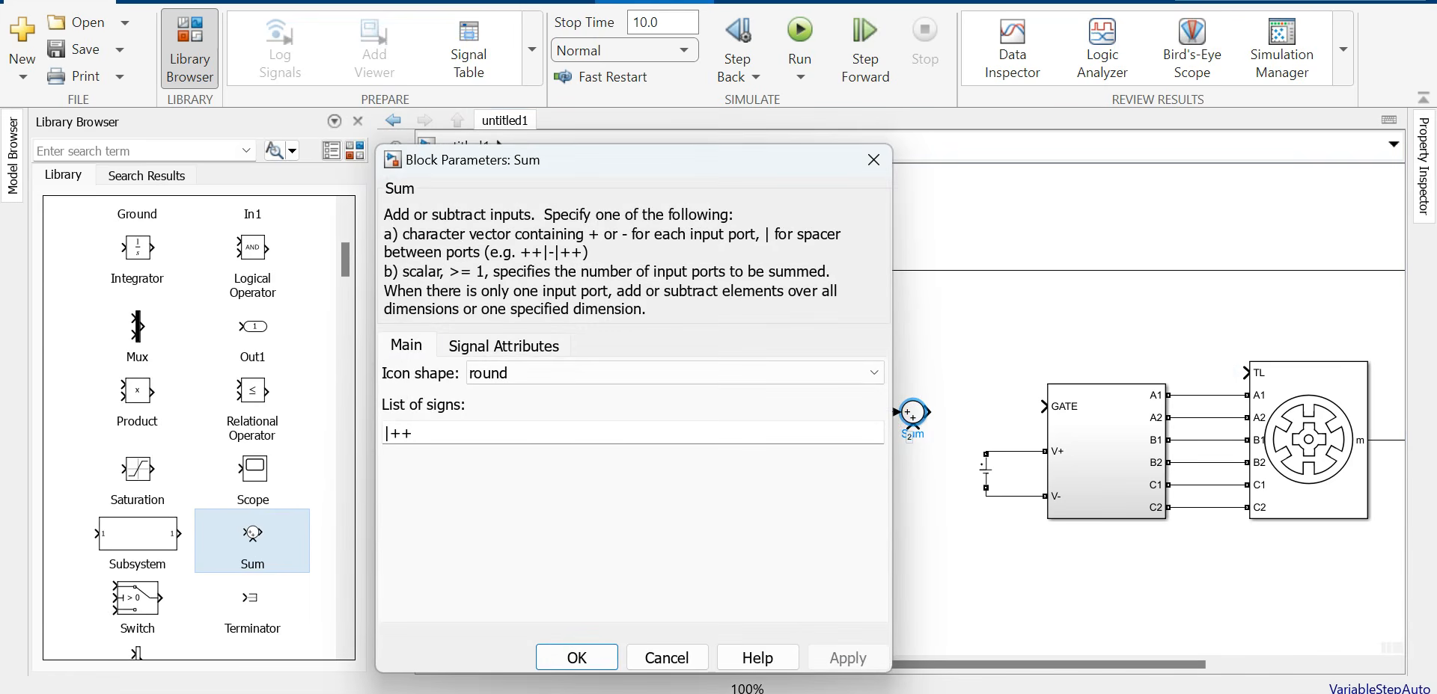
pyautogui.click(413, 433)
pyautogui.press('BackSpace')
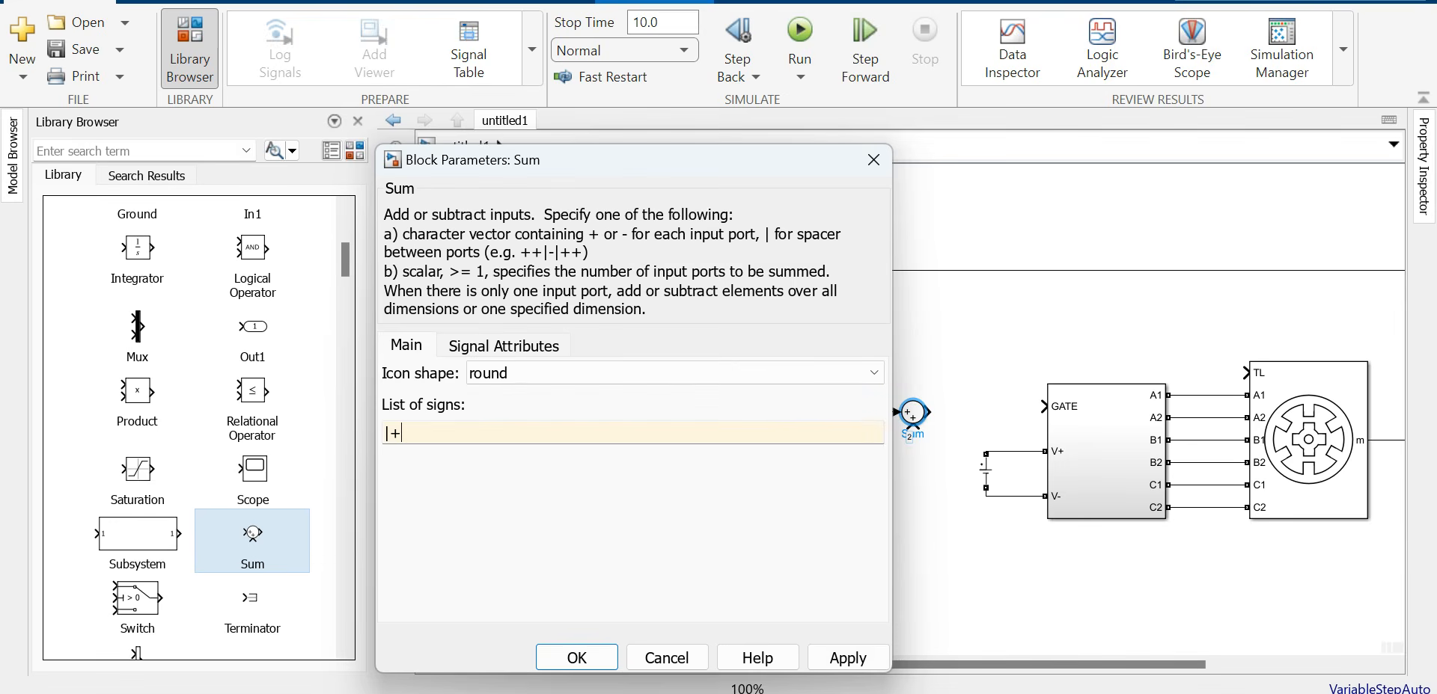
pyautogui.press('Return')
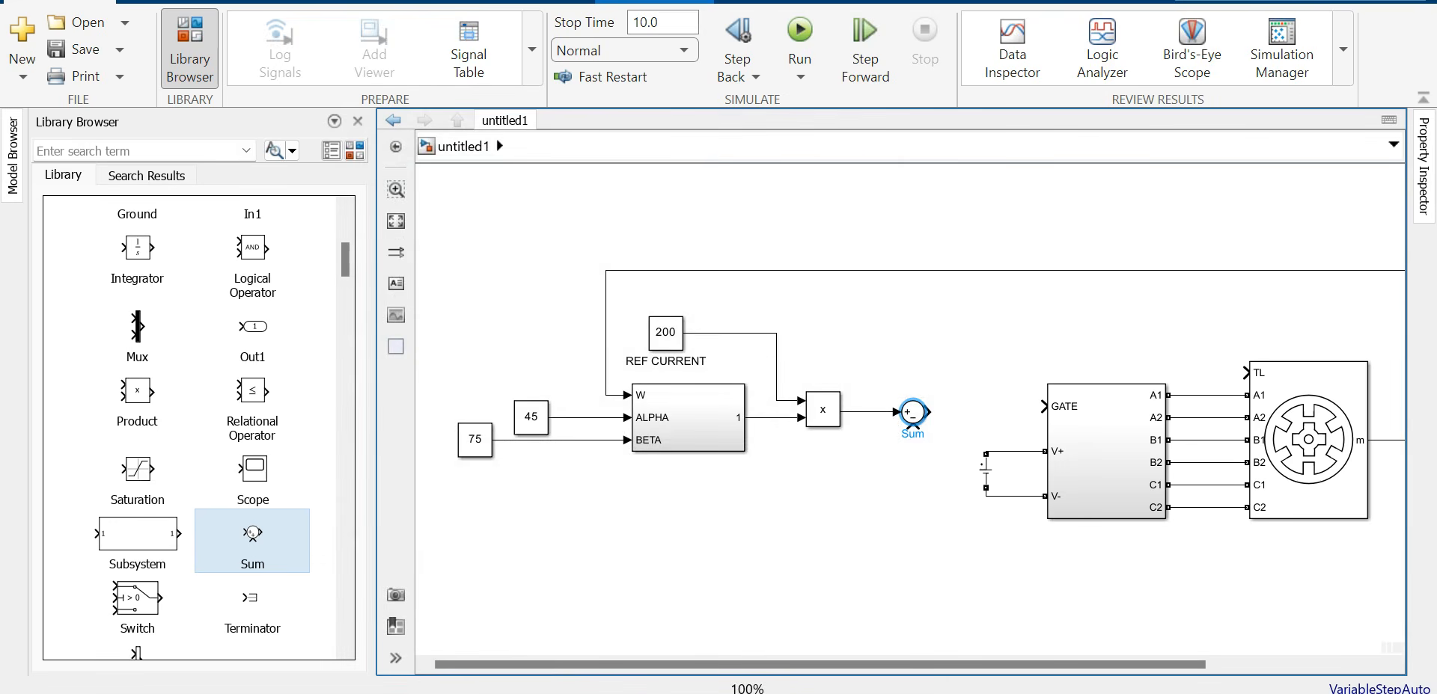
# Step: Wire the motor measurement from the bus into the Sum block's minus input
pyautogui.click(357, 121)
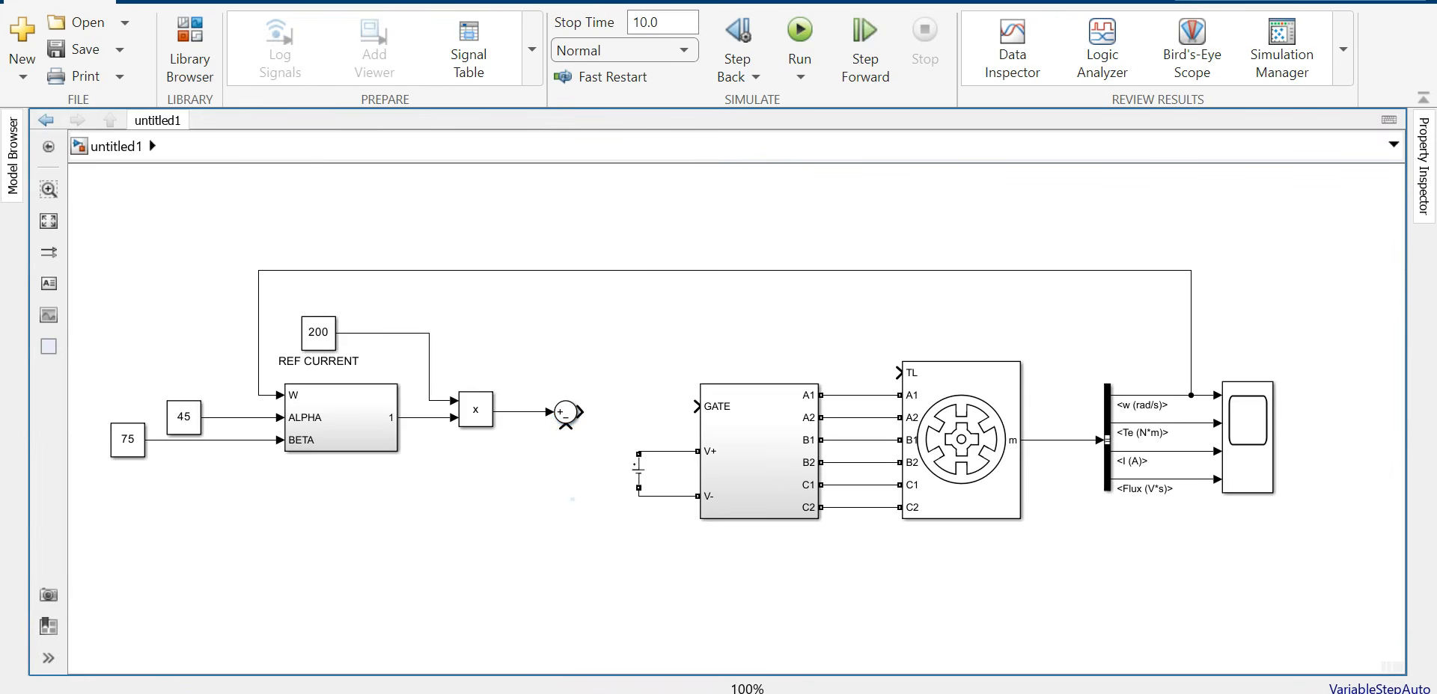
pyautogui.moveTo(565, 428); pyautogui.dragTo(1166, 452)
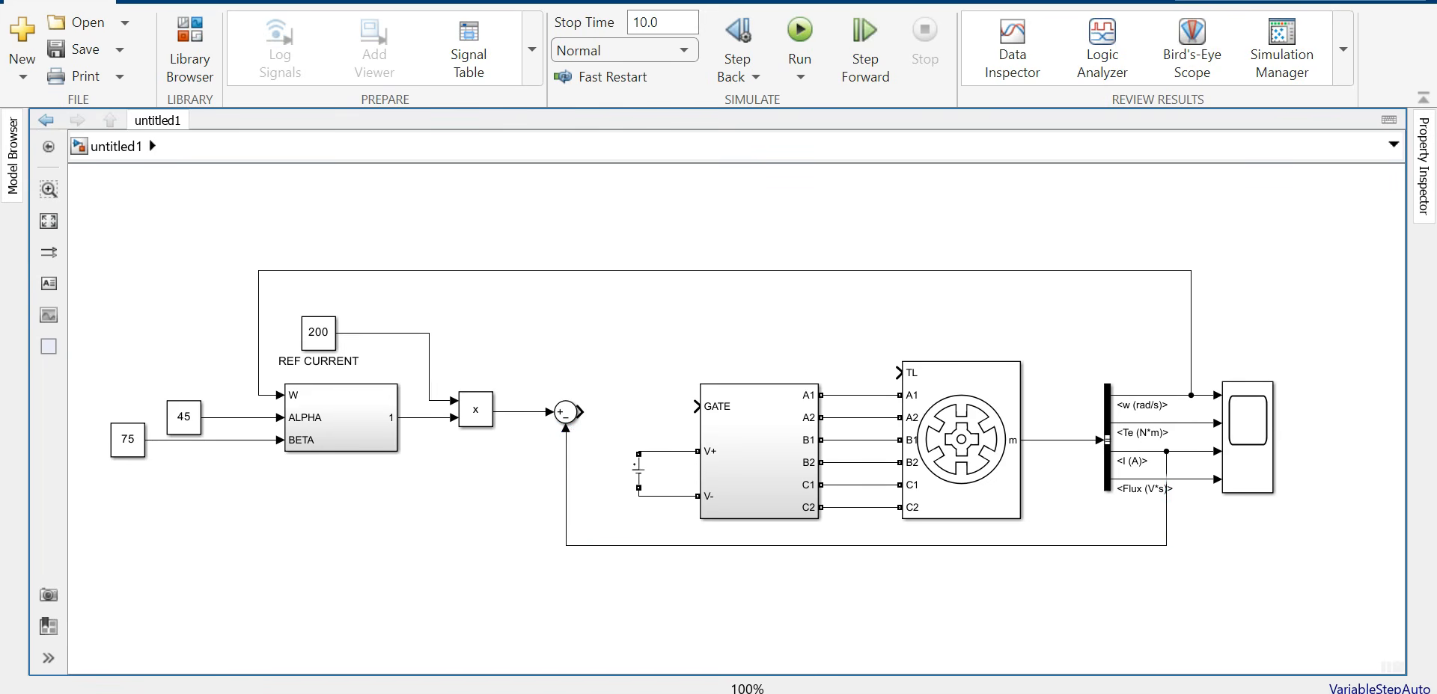
pyautogui.click(190, 49)
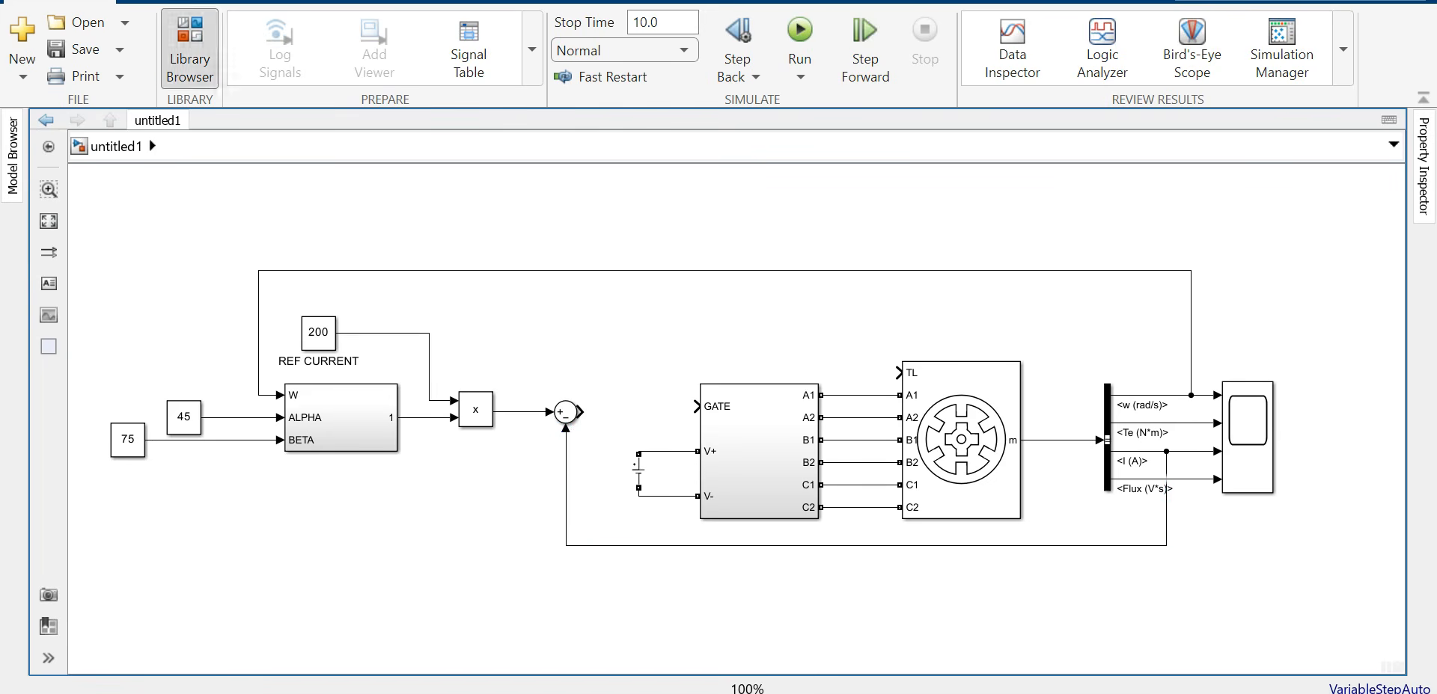
pyautogui.scroll(3, 253, 539)
# Step: Place a Relay block from Discontinuities after the Sum block
pyautogui.scroll(1, 198, 427)
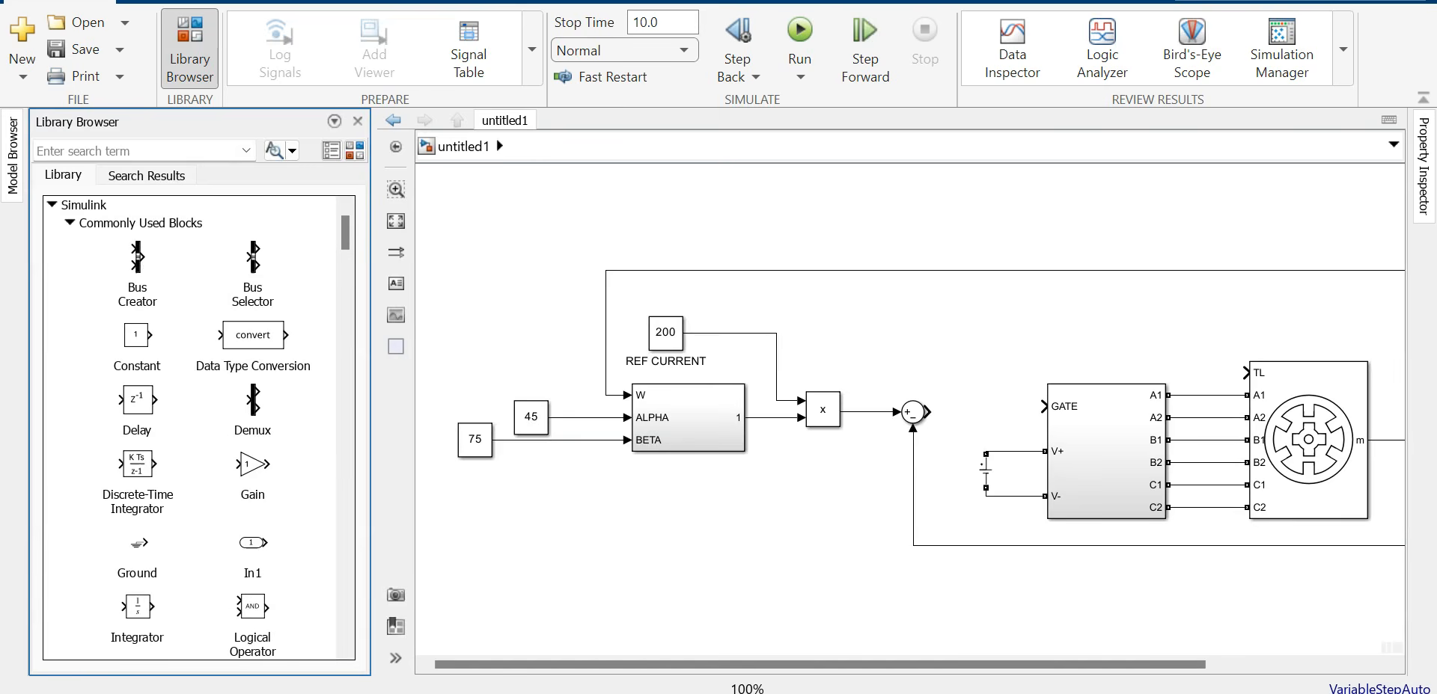
pyautogui.click(70, 223)
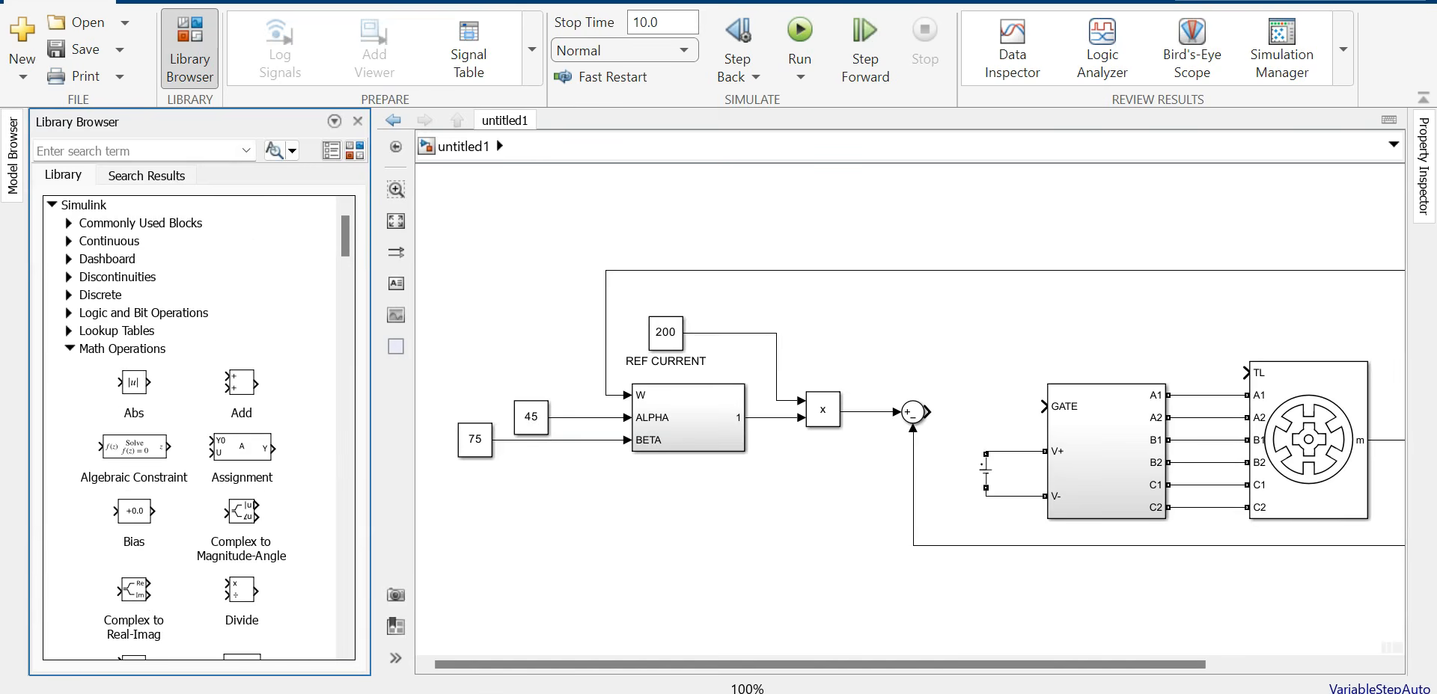
pyautogui.click(70, 349)
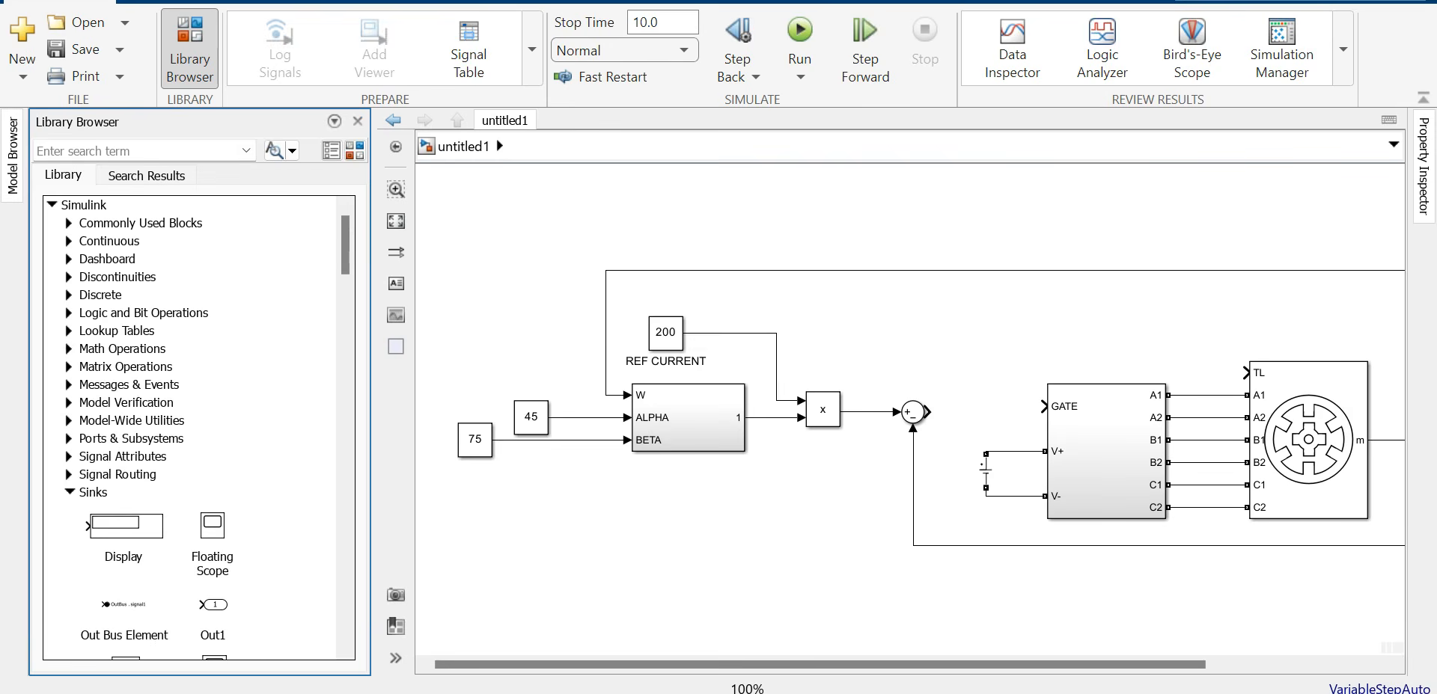
pyautogui.click(70, 277)
pyautogui.scroll(-10, 198, 426)
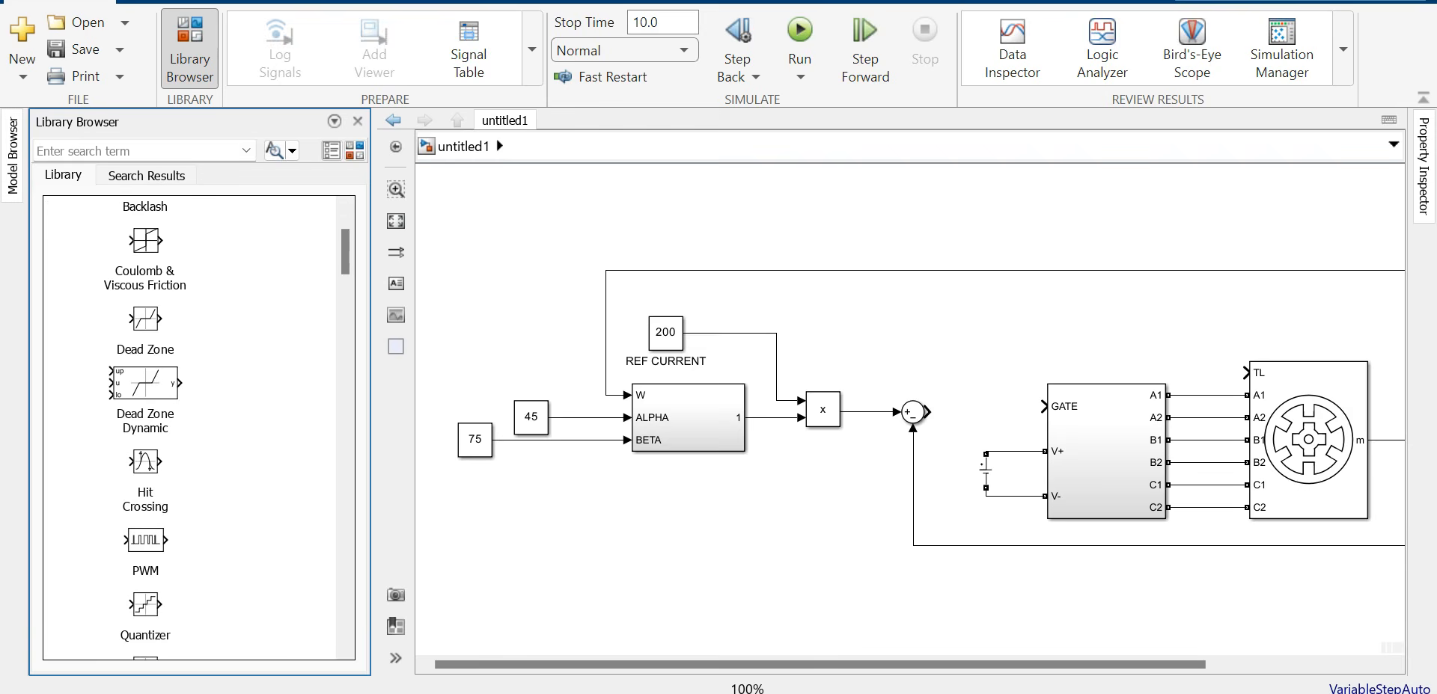
pyautogui.moveTo(144, 498); pyautogui.dragTo(980, 412)
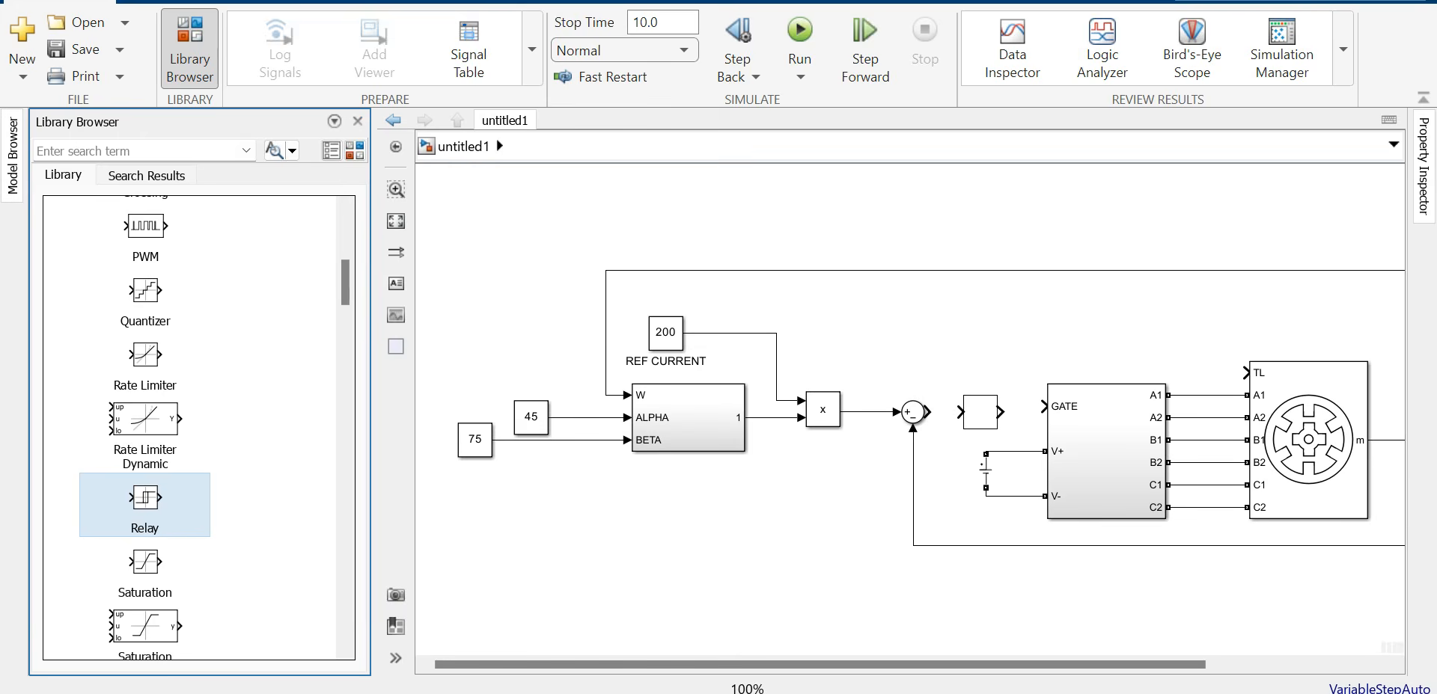
# Step: Wire Sum to Relay to the GATE input and align the control blocks
pyautogui.click(928, 412)
pyautogui.click(960, 412)
pyautogui.click(1000, 412)
pyautogui.click(1042, 406)
pyautogui.moveTo(981, 412); pyautogui.dragTo(912, 407)
pyautogui.moveTo(823, 410); pyautogui.dragTo(823, 404)
pyautogui.moveTo(696, 418); pyautogui.dragTo(696, 412)
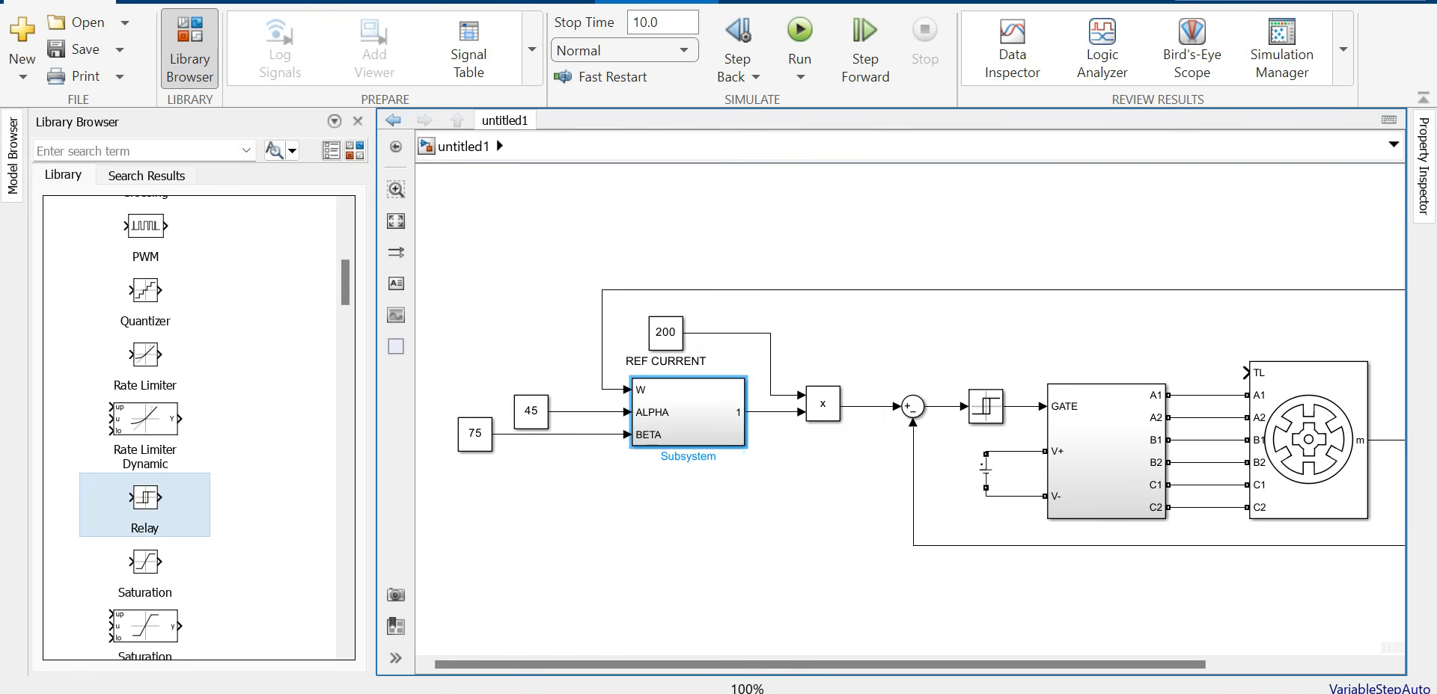
pyautogui.click(719, 517)
pyautogui.click(358, 121)
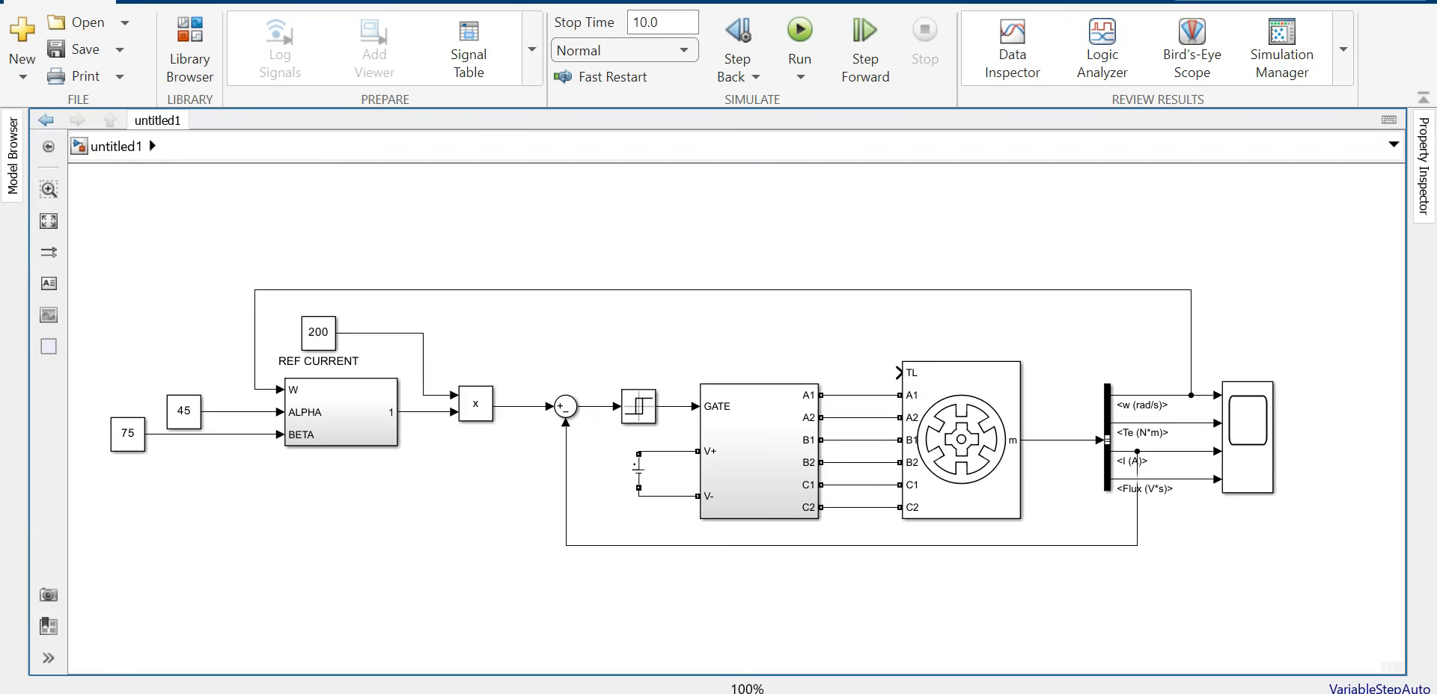
# Step: Set the Relay switch-on point to 20 and switch-off to -20; copy the 200 constant beside TL
pyautogui.doubleClick(638, 406)
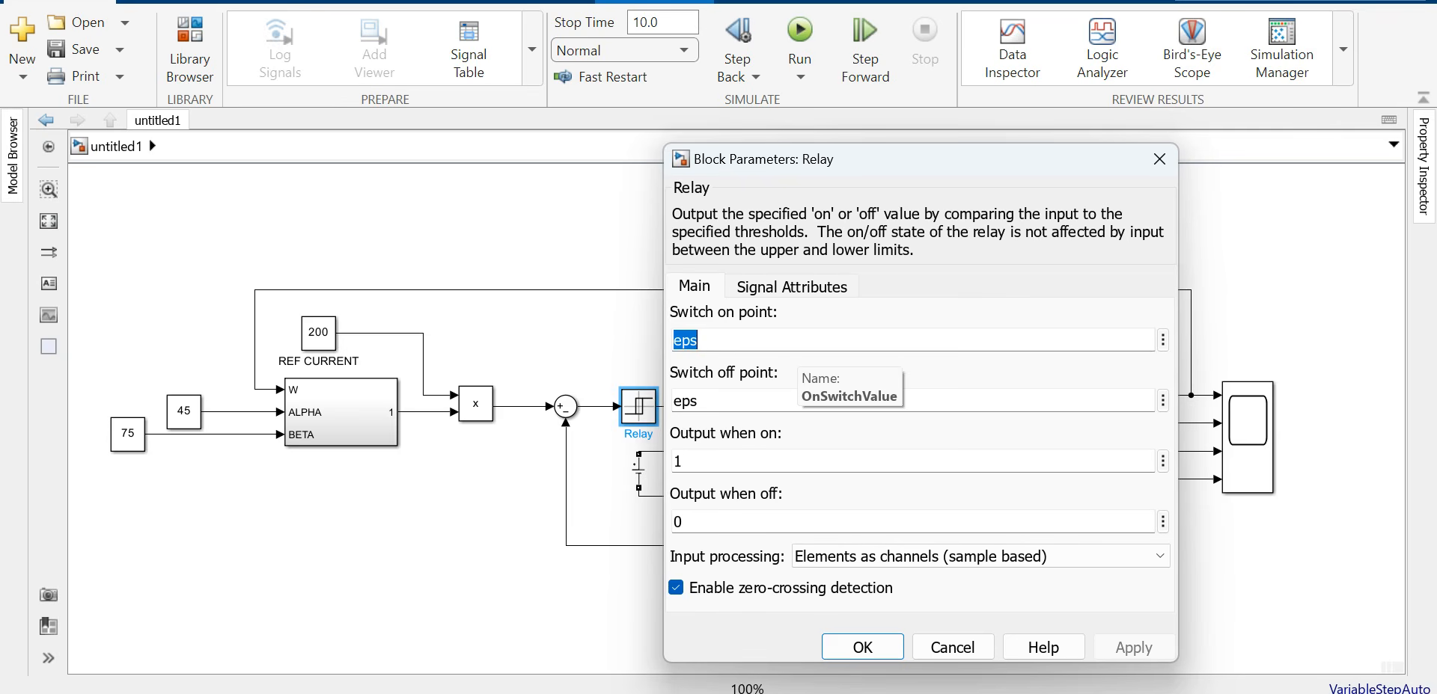
pyautogui.write('20')
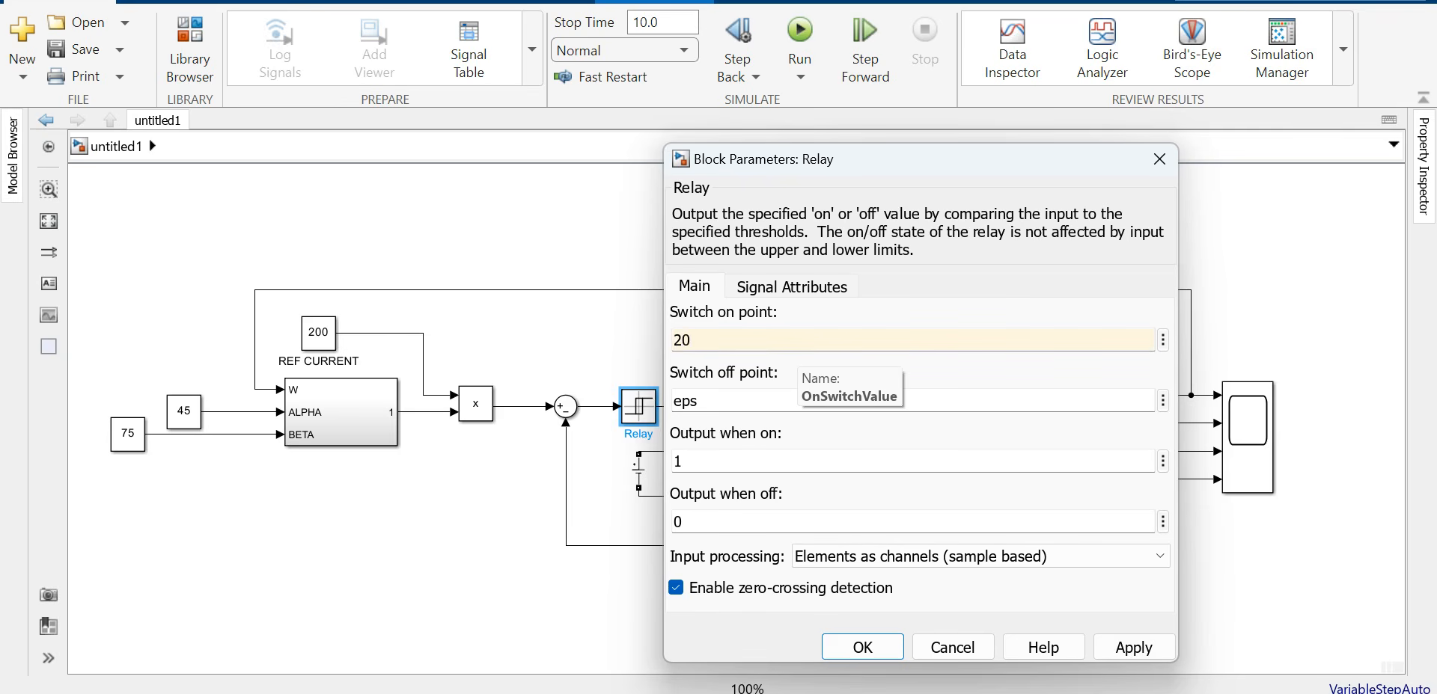
pyautogui.press('Tab')
pyautogui.write('-')
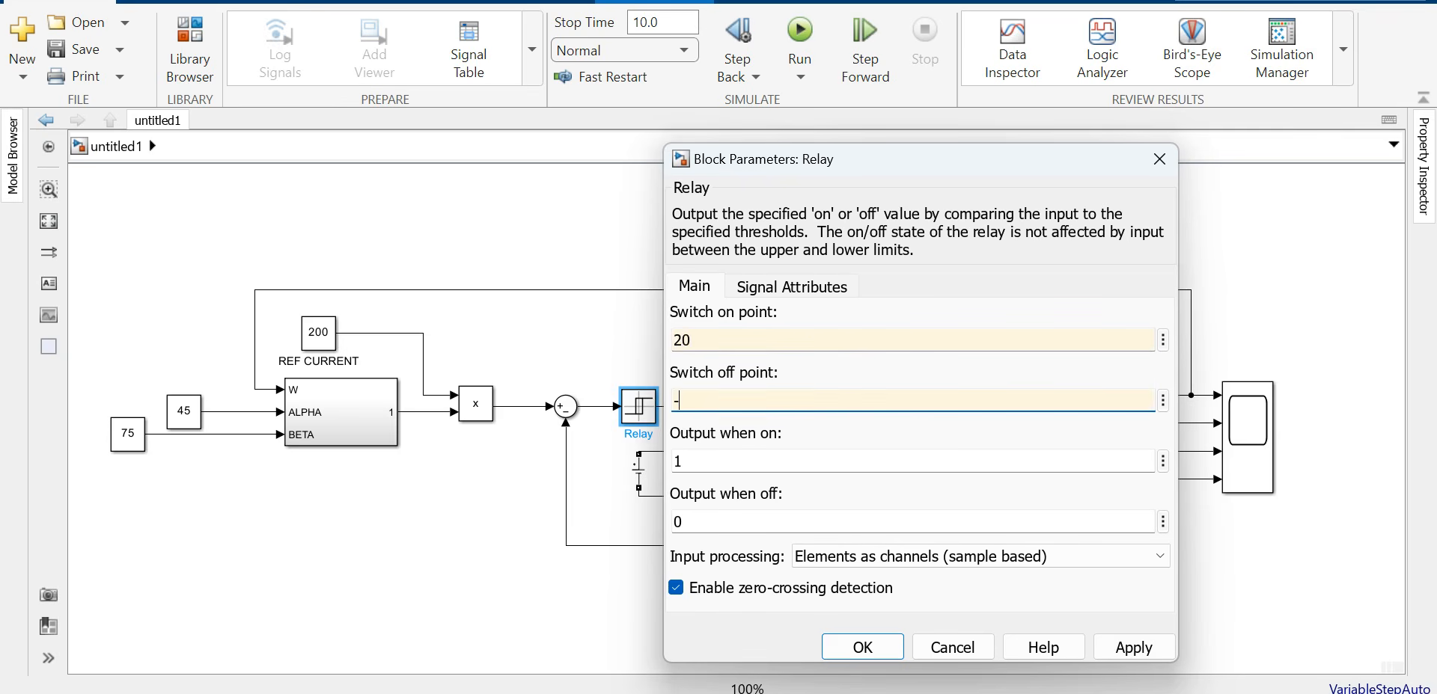
pyautogui.write('20')
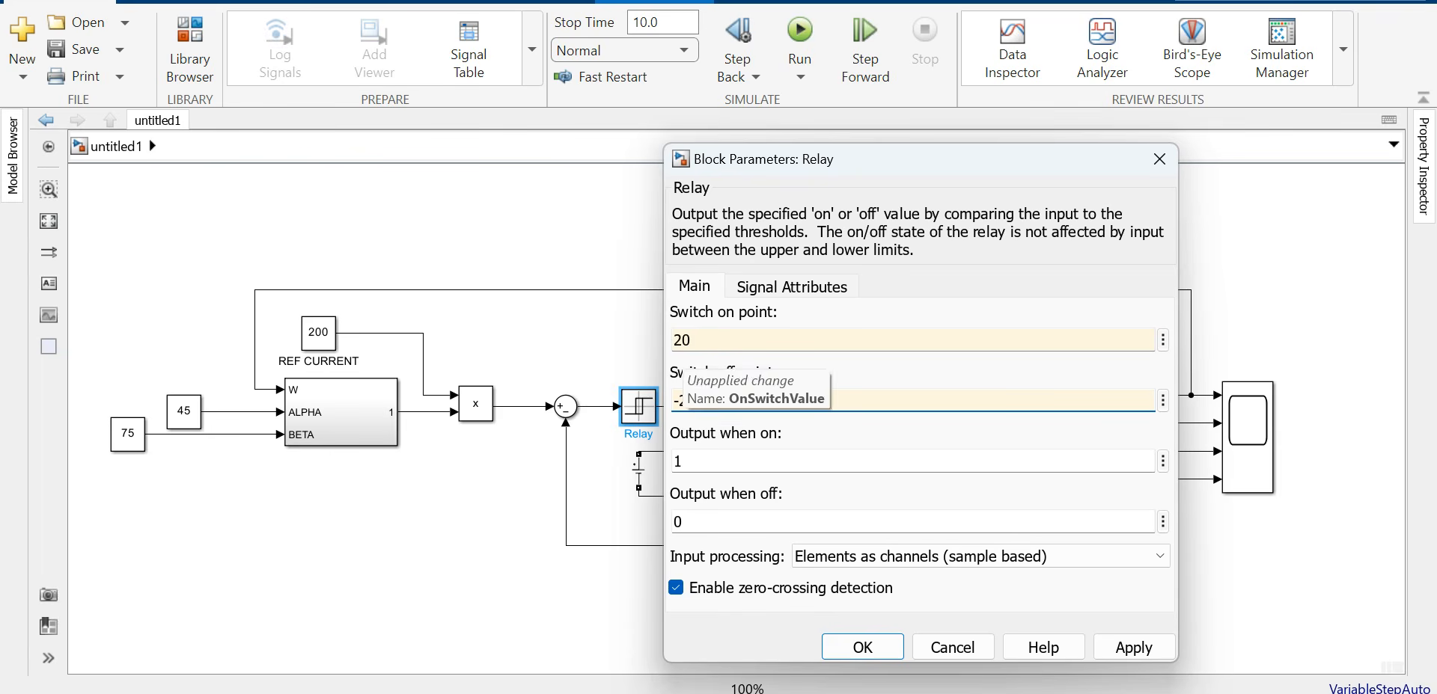
pyautogui.click(1133, 648)
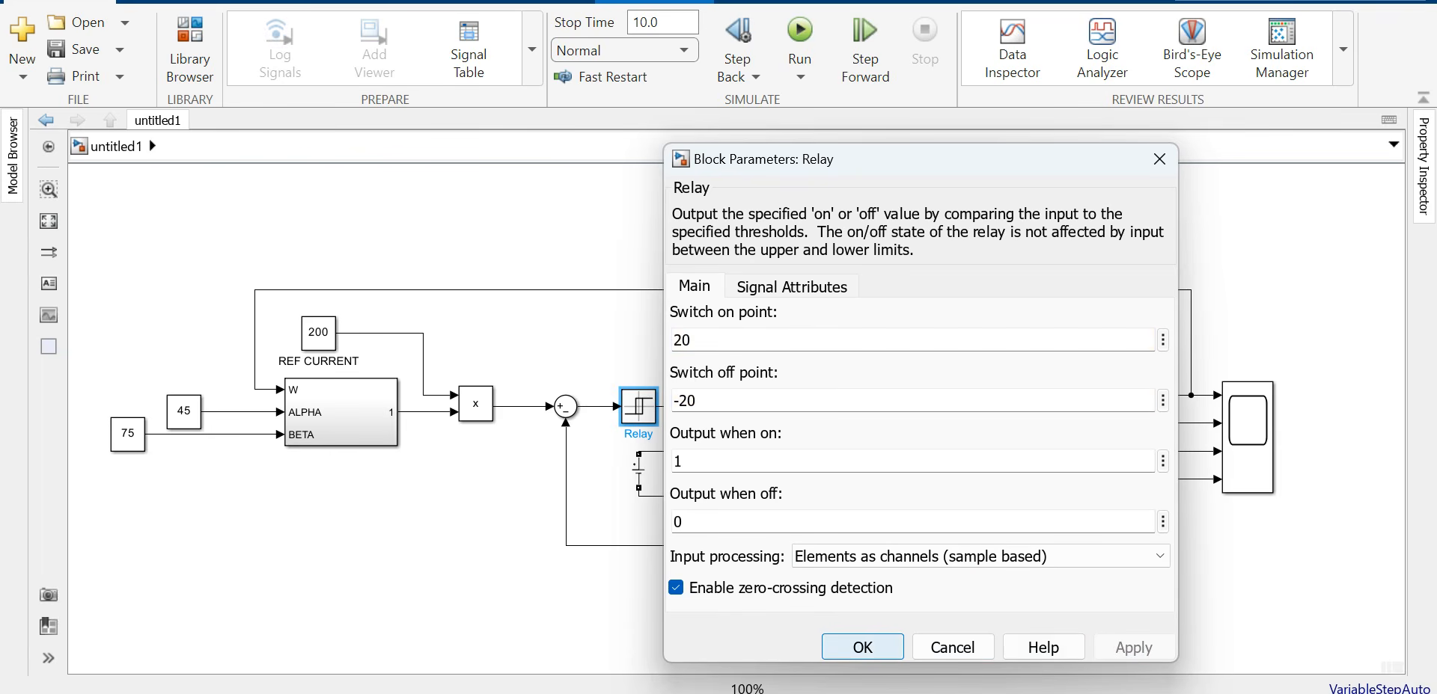
pyautogui.press('Return')
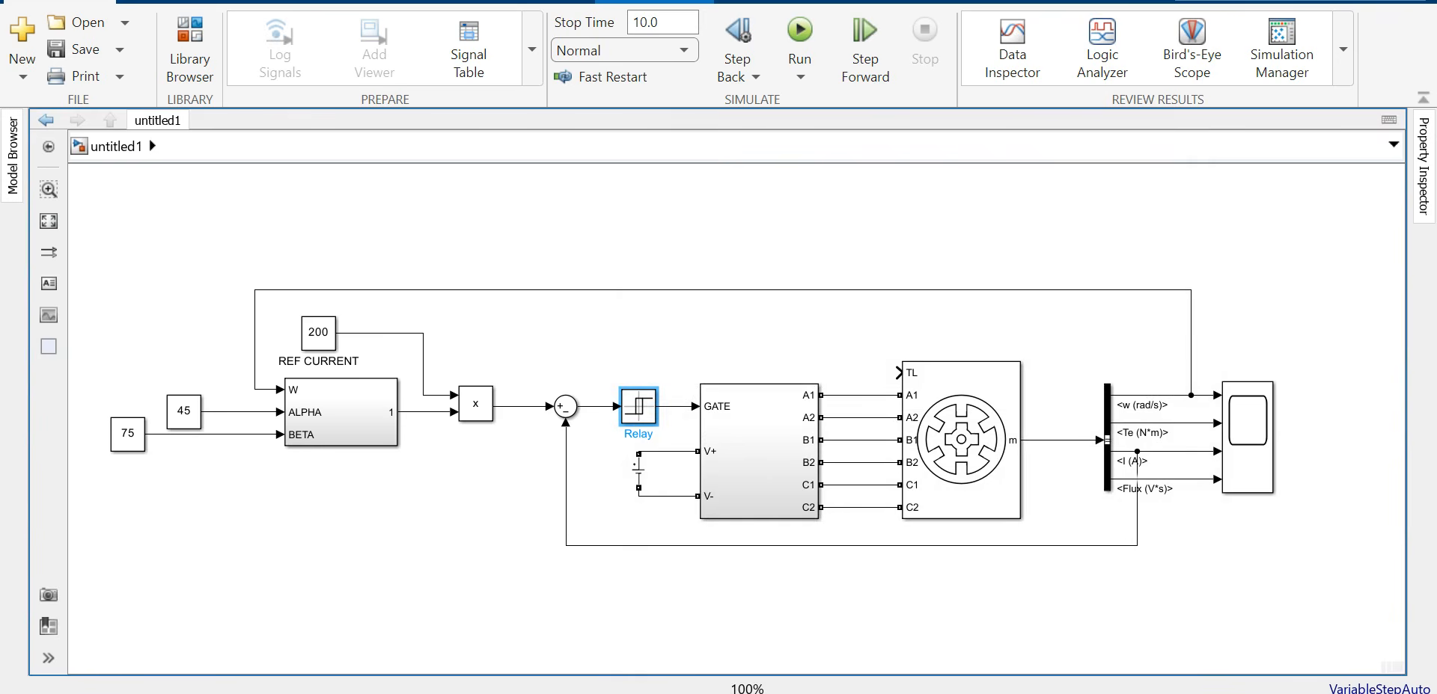
pyautogui.moveTo(318, 331); pyautogui.dragTo(801, 344)
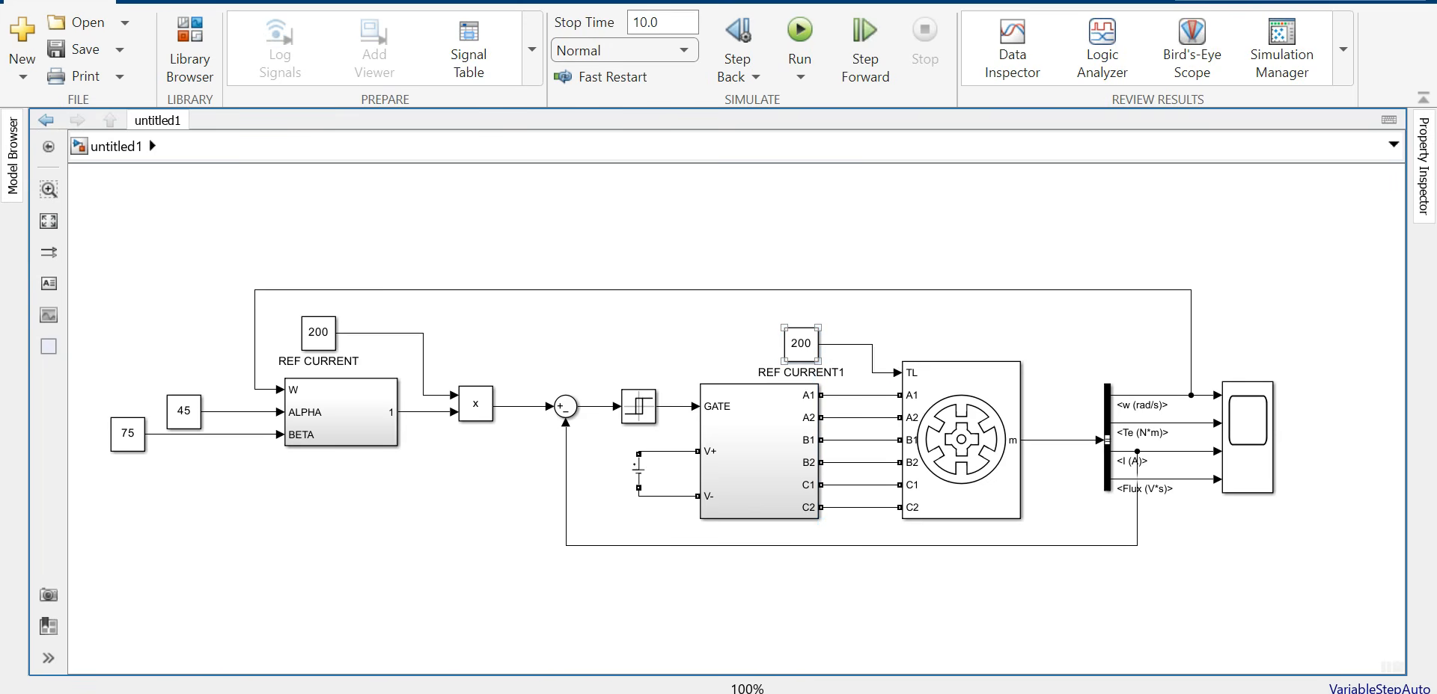
# Step: Change the copied constant at the TL input to 0 and name it REF TORQUE
pyautogui.click(801, 344)
pyautogui.write('0')
pyautogui.click(787, 244)
pyautogui.doubleClick(800, 372)
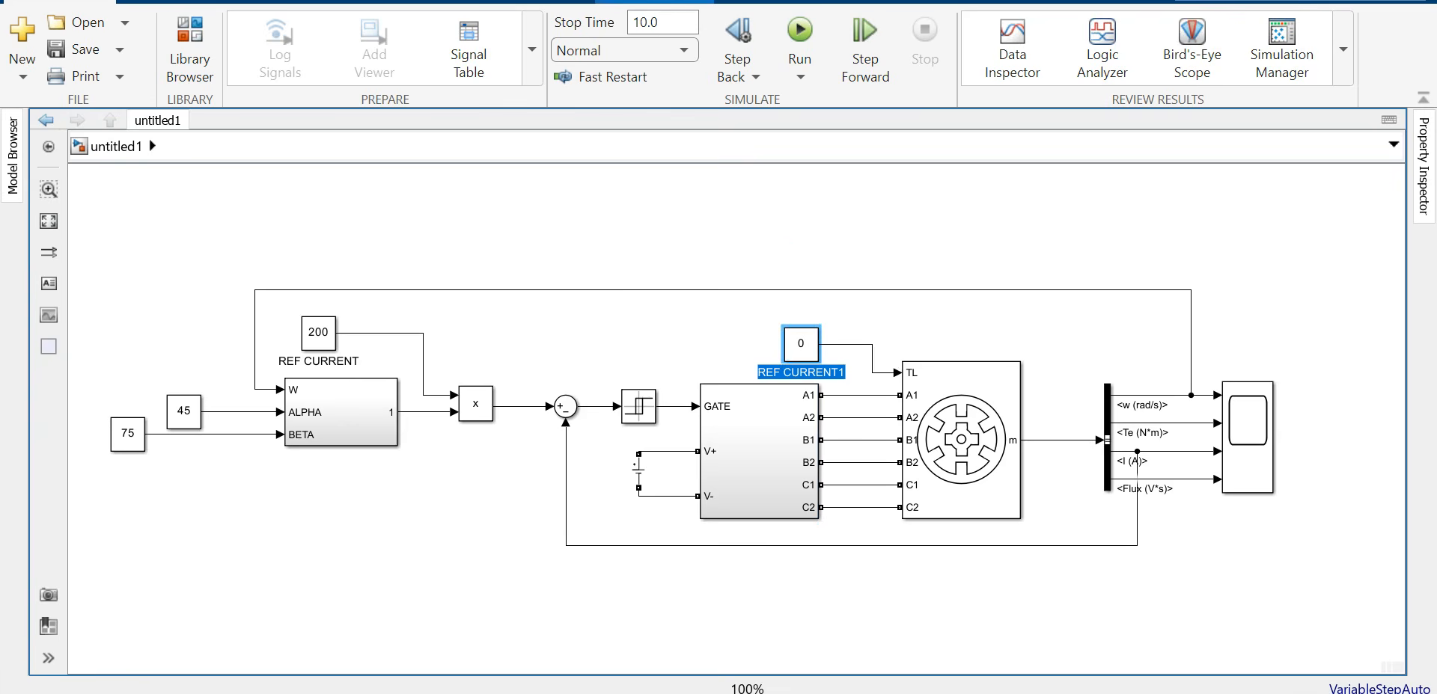
pyautogui.write('RE')
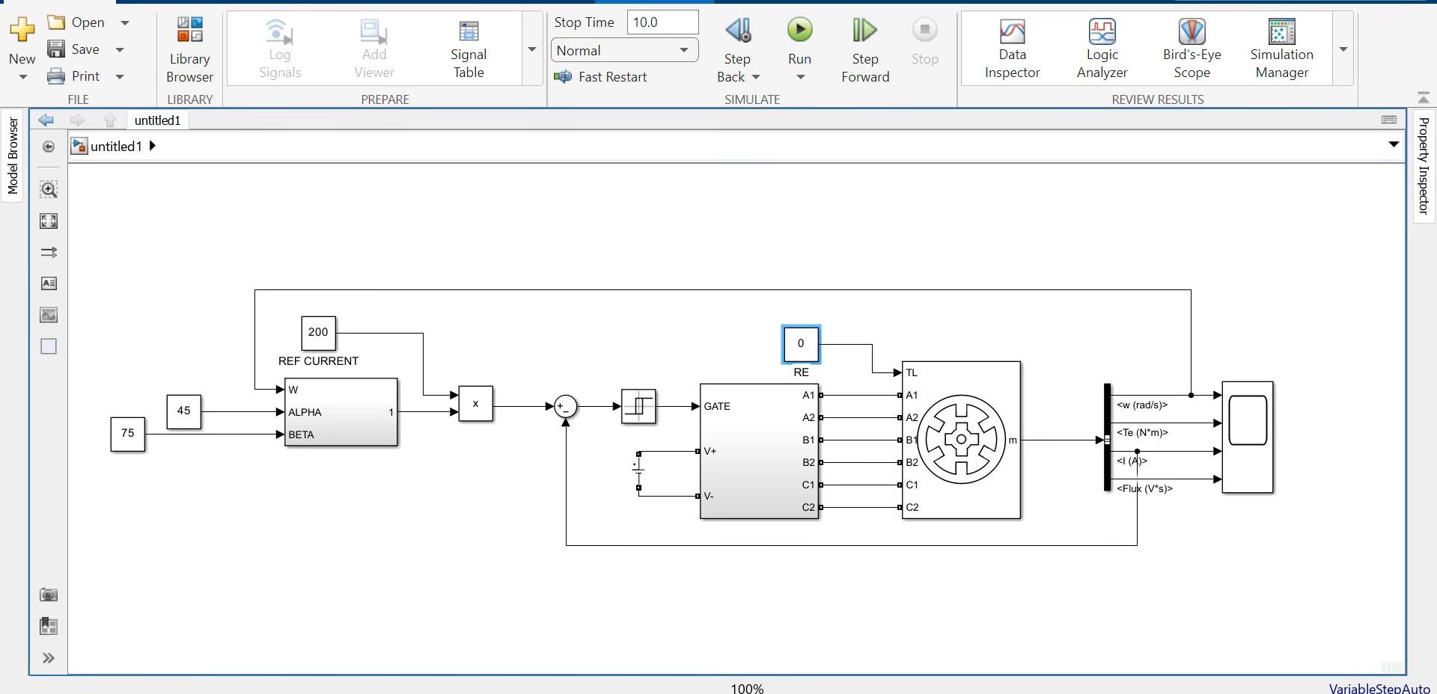
pyautogui.write('F TORQUE')
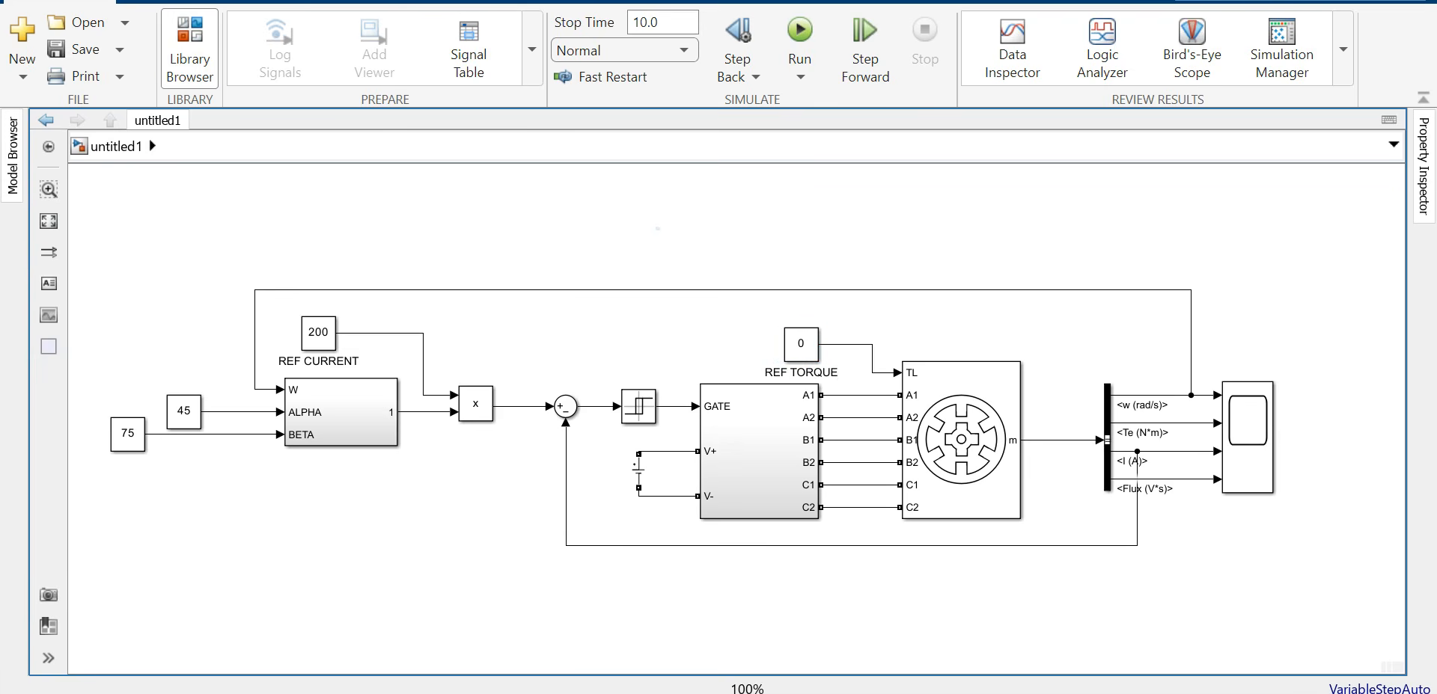
pyautogui.click(190, 49)
# Step: Place a powergui block from Specialized Power Systems onto the diagram
pyautogui.scroll(5, 198, 427)
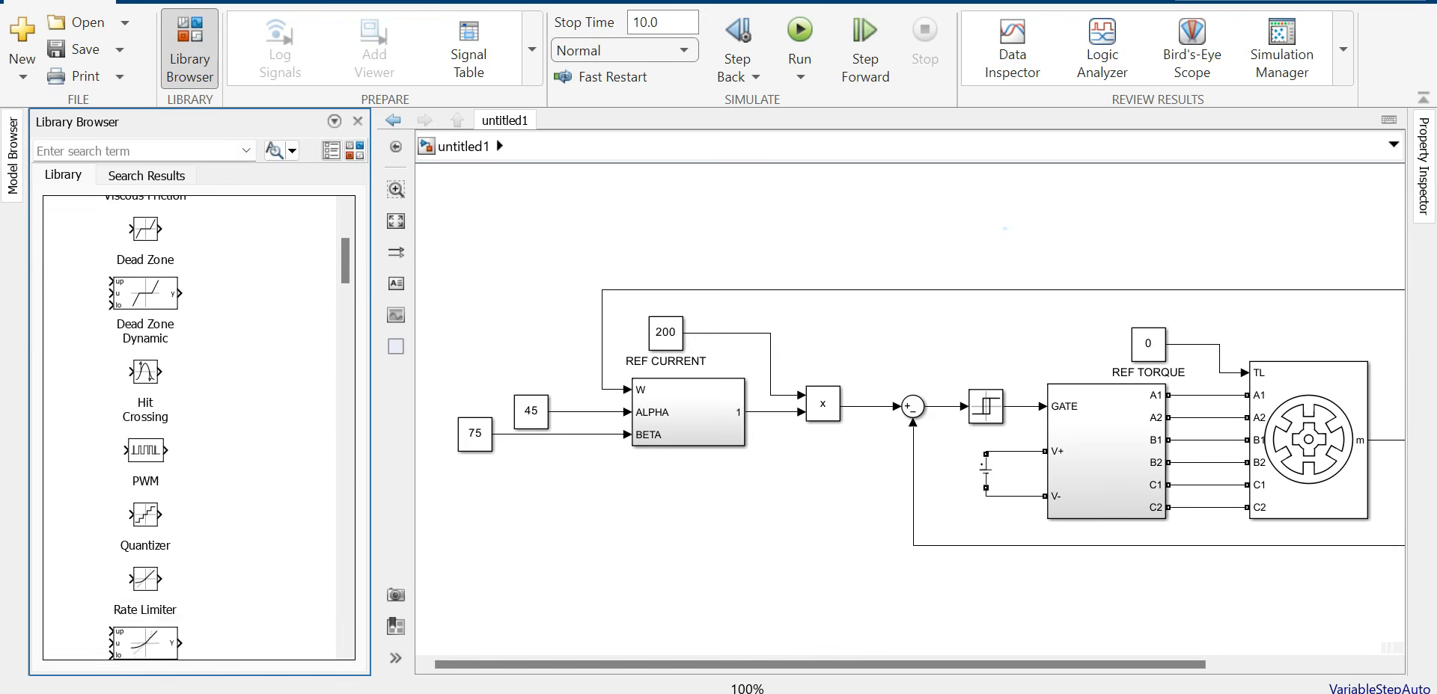
pyautogui.click(70, 277)
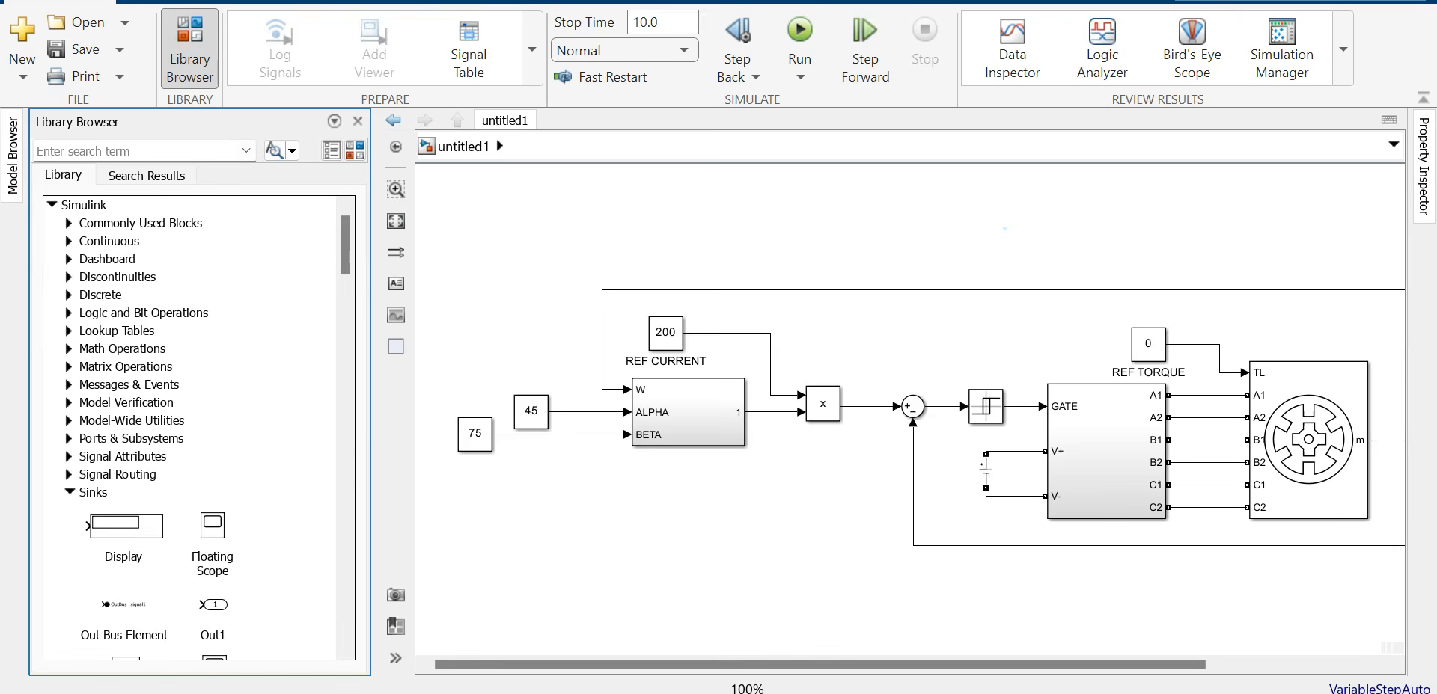
pyautogui.click(52, 204)
pyautogui.scroll(-10, 198, 426)
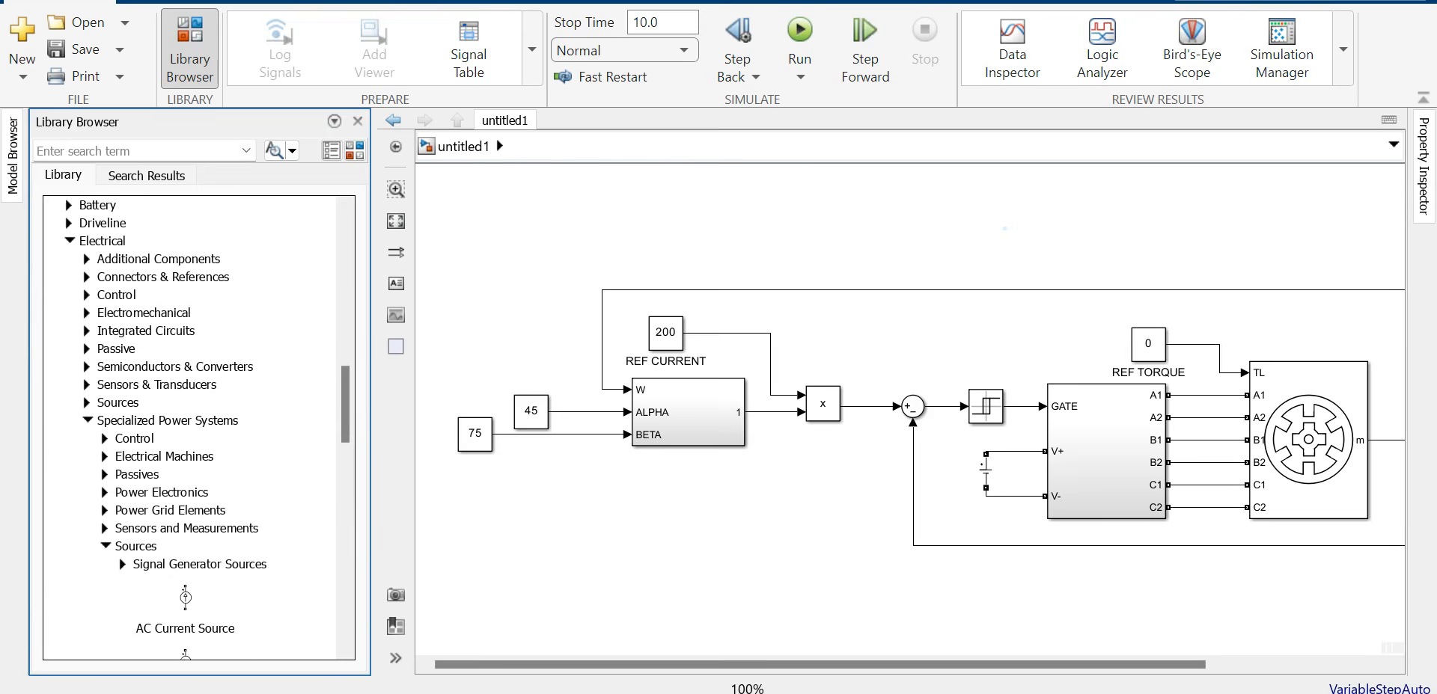
pyautogui.scroll(-3, 198, 426)
pyautogui.click(106, 412)
pyautogui.moveTo(134, 463); pyautogui.dragTo(525, 226)
pyautogui.click(357, 122)
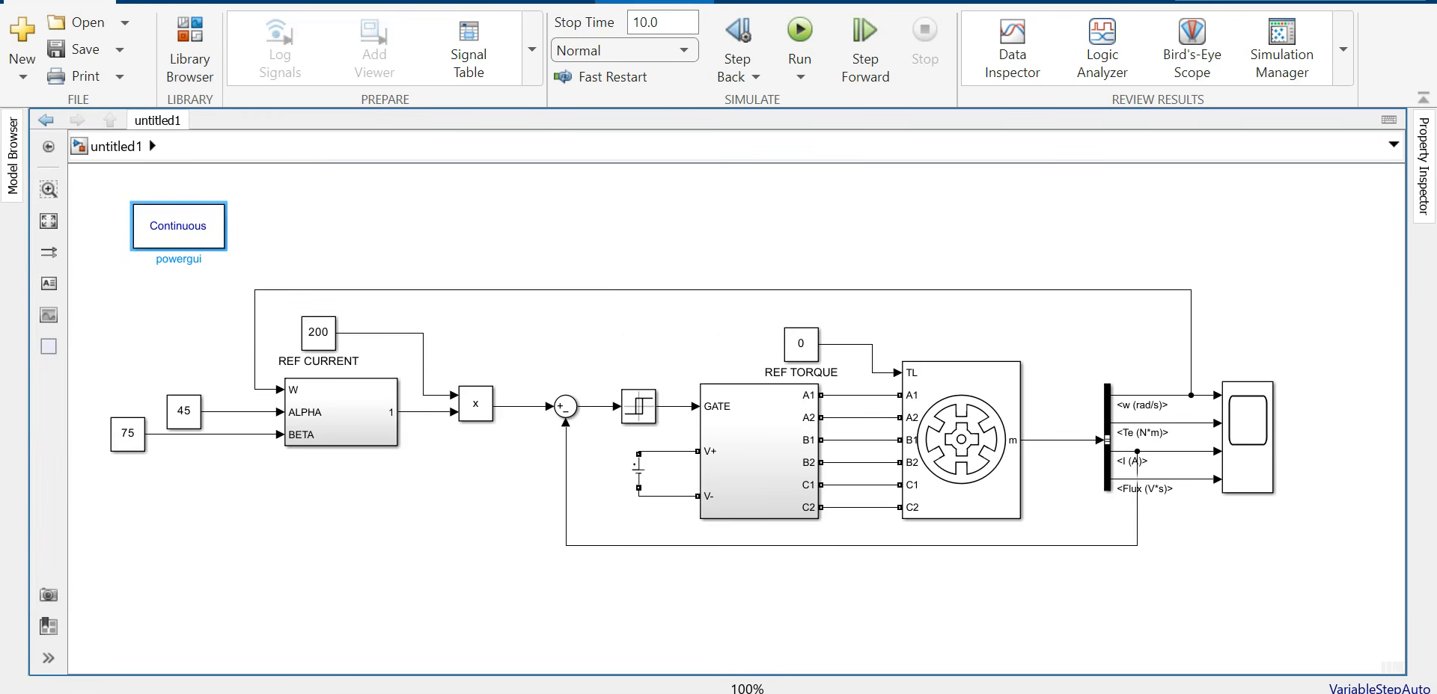
# Step: Set powergui to Discrete simulation with a 1e-6 s sample time
pyautogui.doubleClick(178, 226)
pyautogui.click(517, 83)
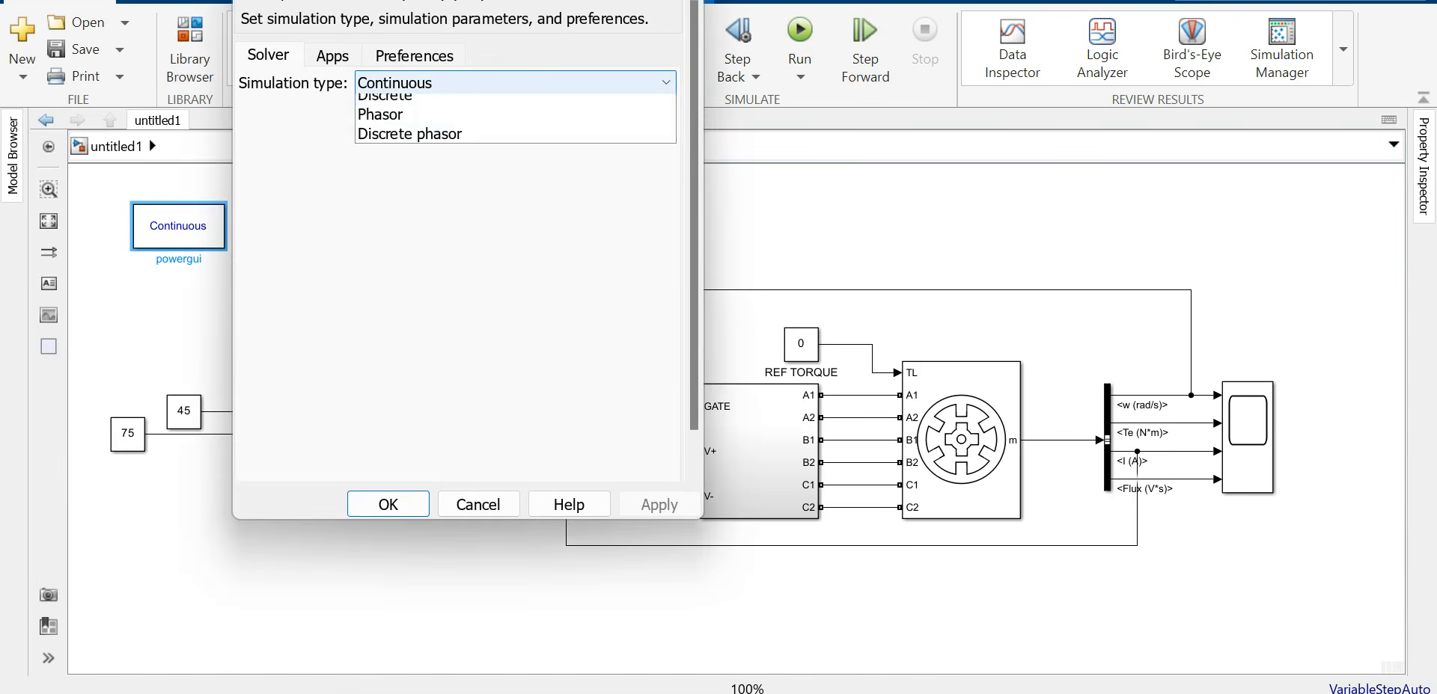
pyautogui.click(404, 125)
pyautogui.moveTo(404, 117); pyautogui.dragTo(361, 117)
pyautogui.click(389, 117)
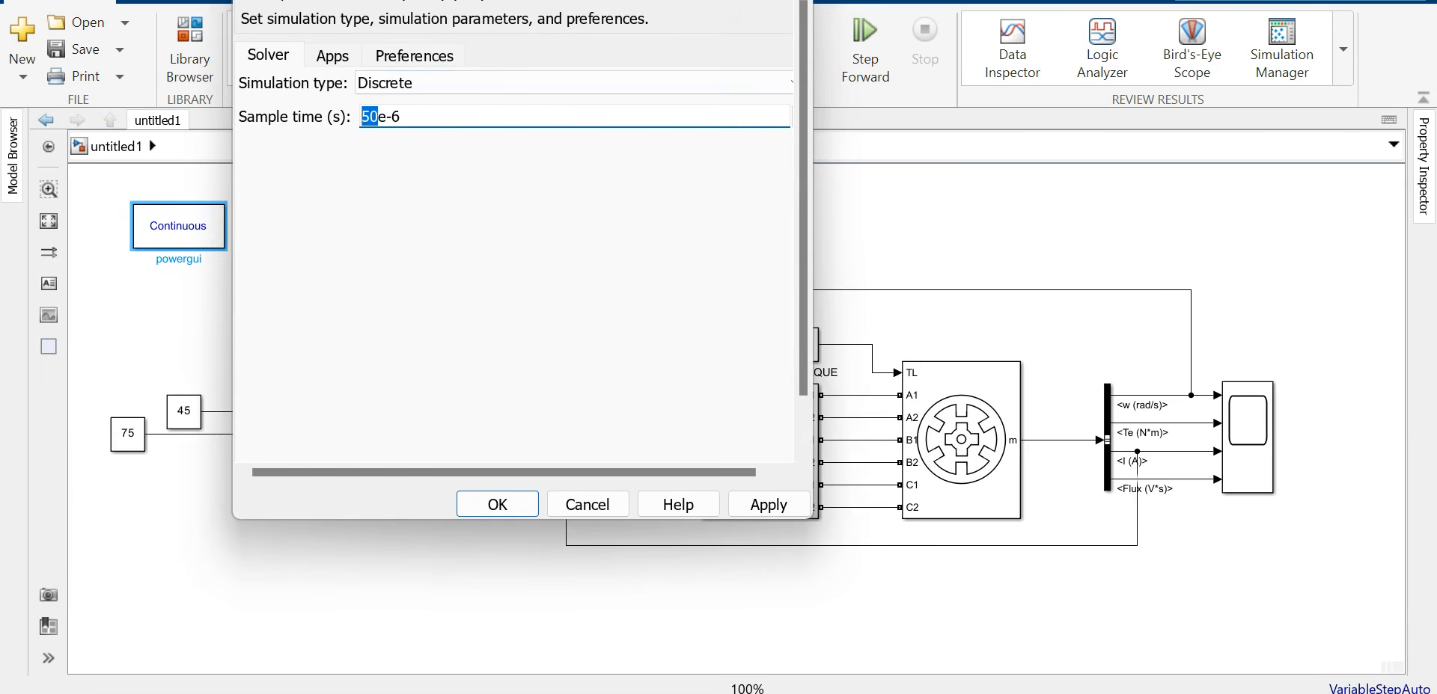
pyautogui.write('1')
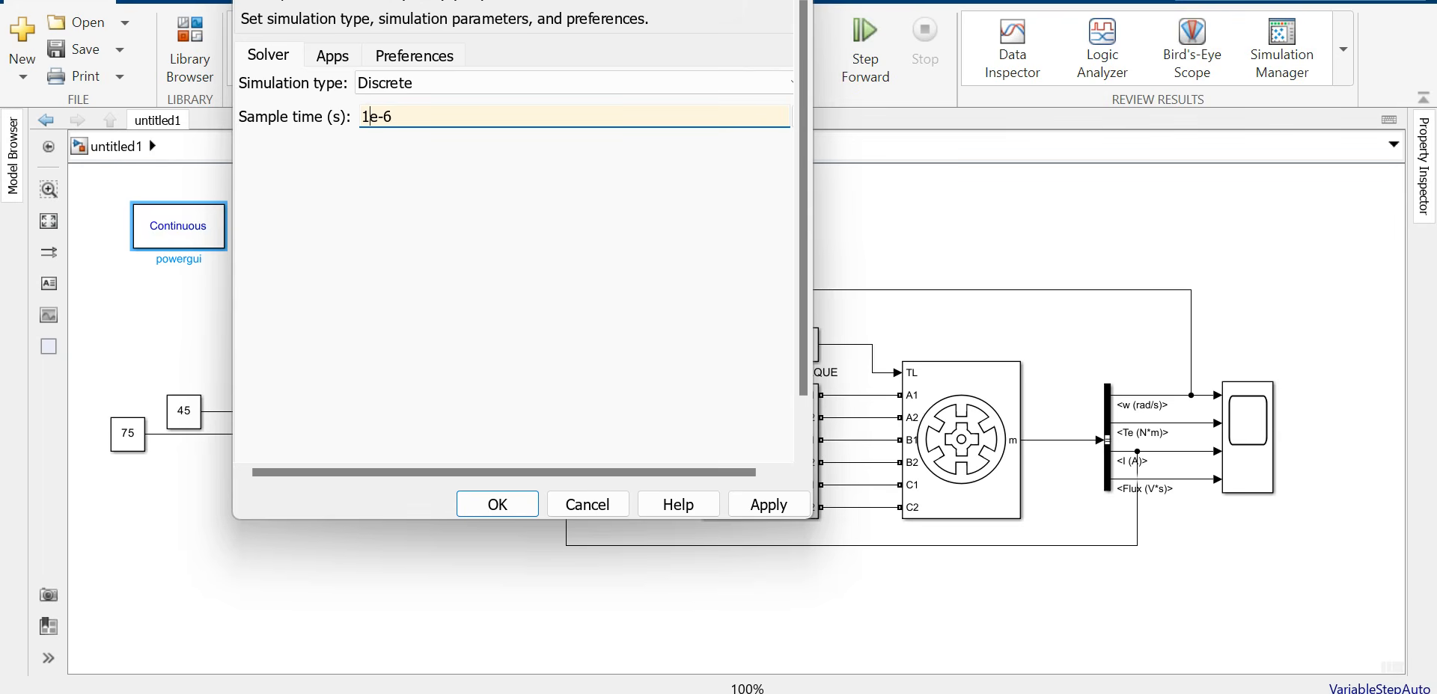
pyautogui.click(768, 505)
pyautogui.click(497, 504)
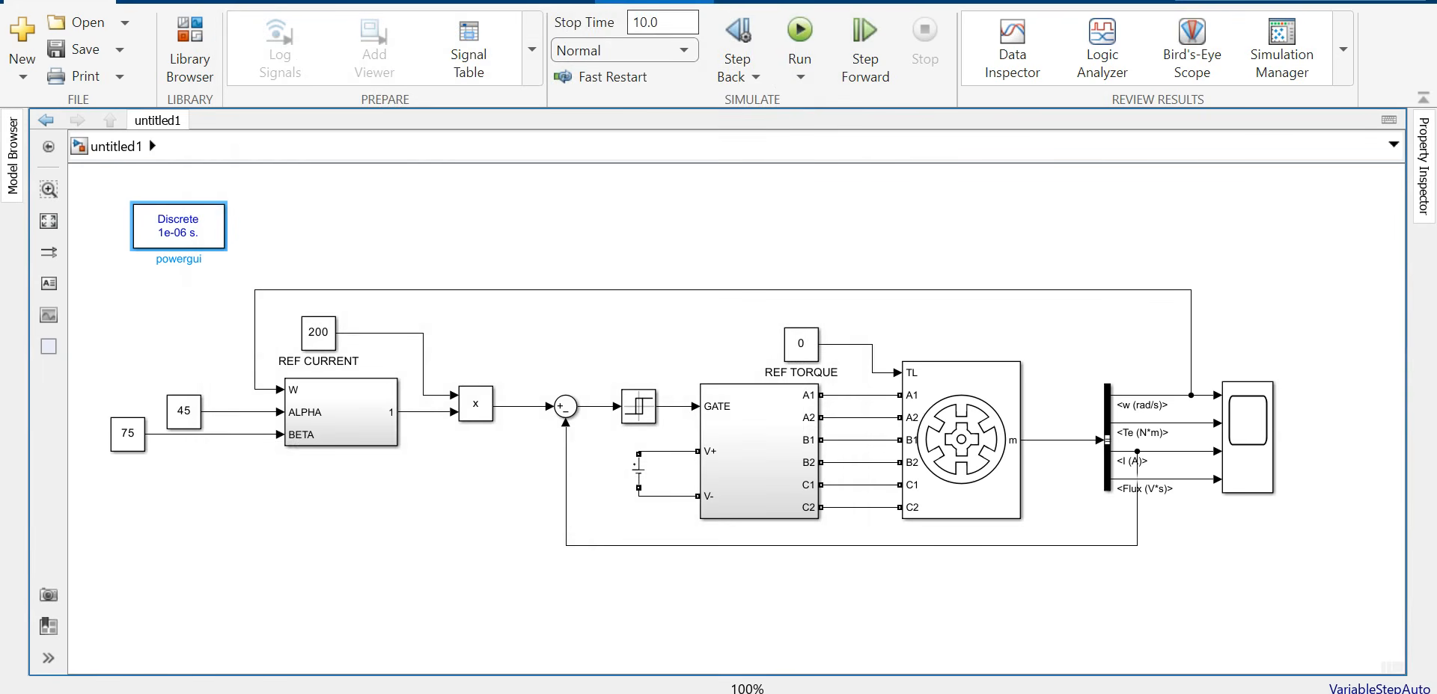
# Step: Set the stop time to 0.5 and run the simulation
pyautogui.click(651, 22)
pyautogui.write('0.5')
pyautogui.click(628, 200)
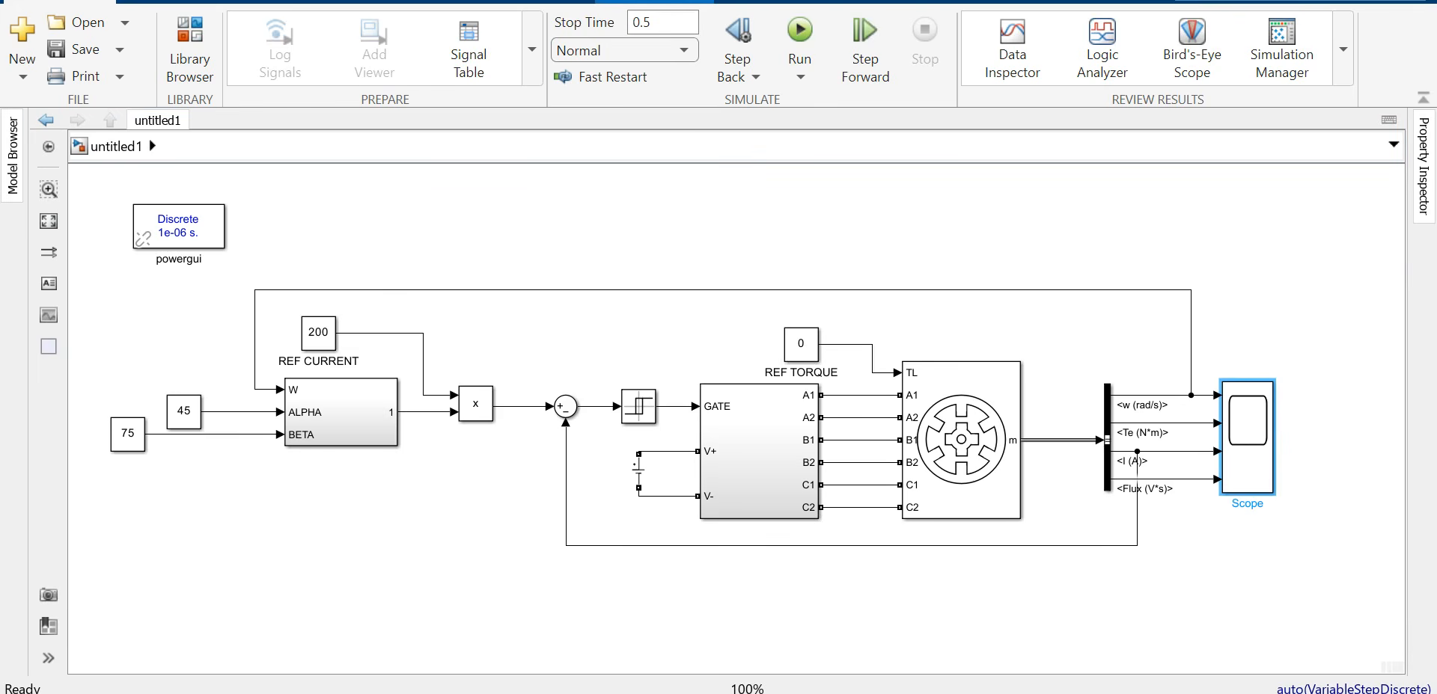
pyautogui.click(799, 30)
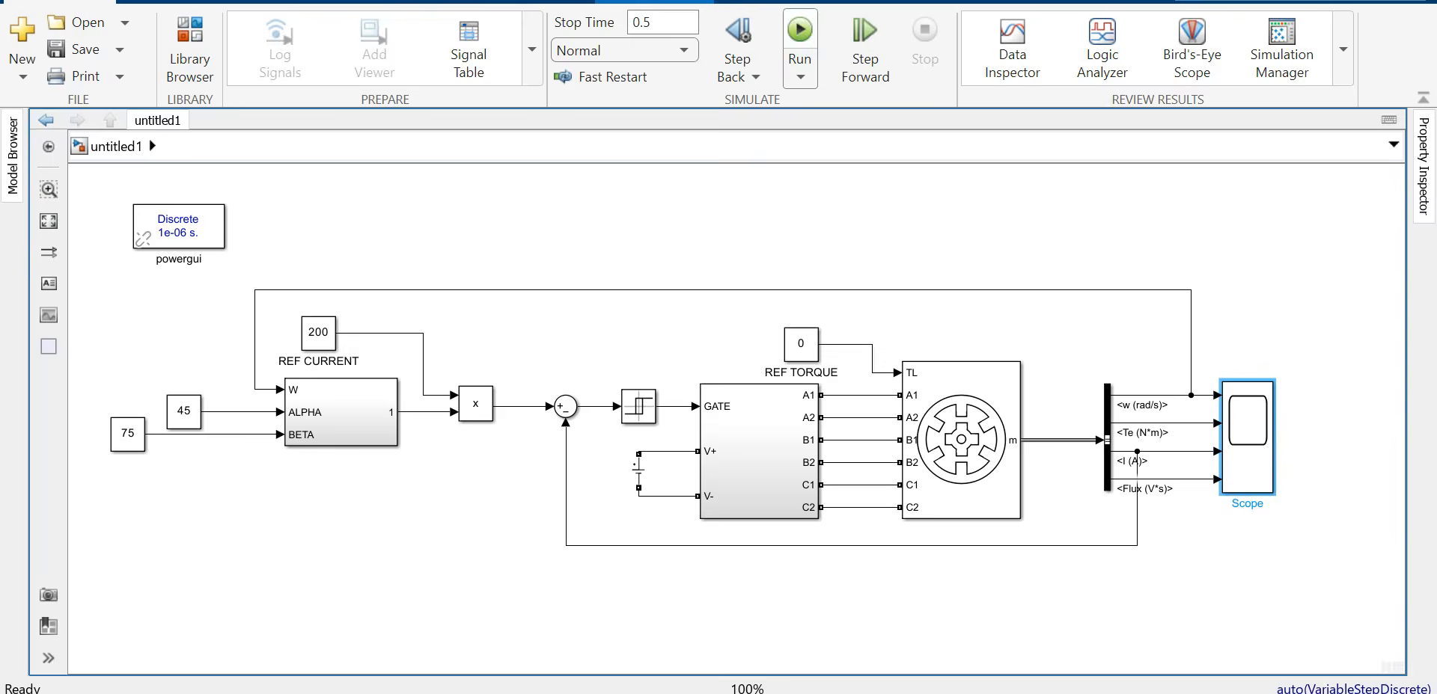
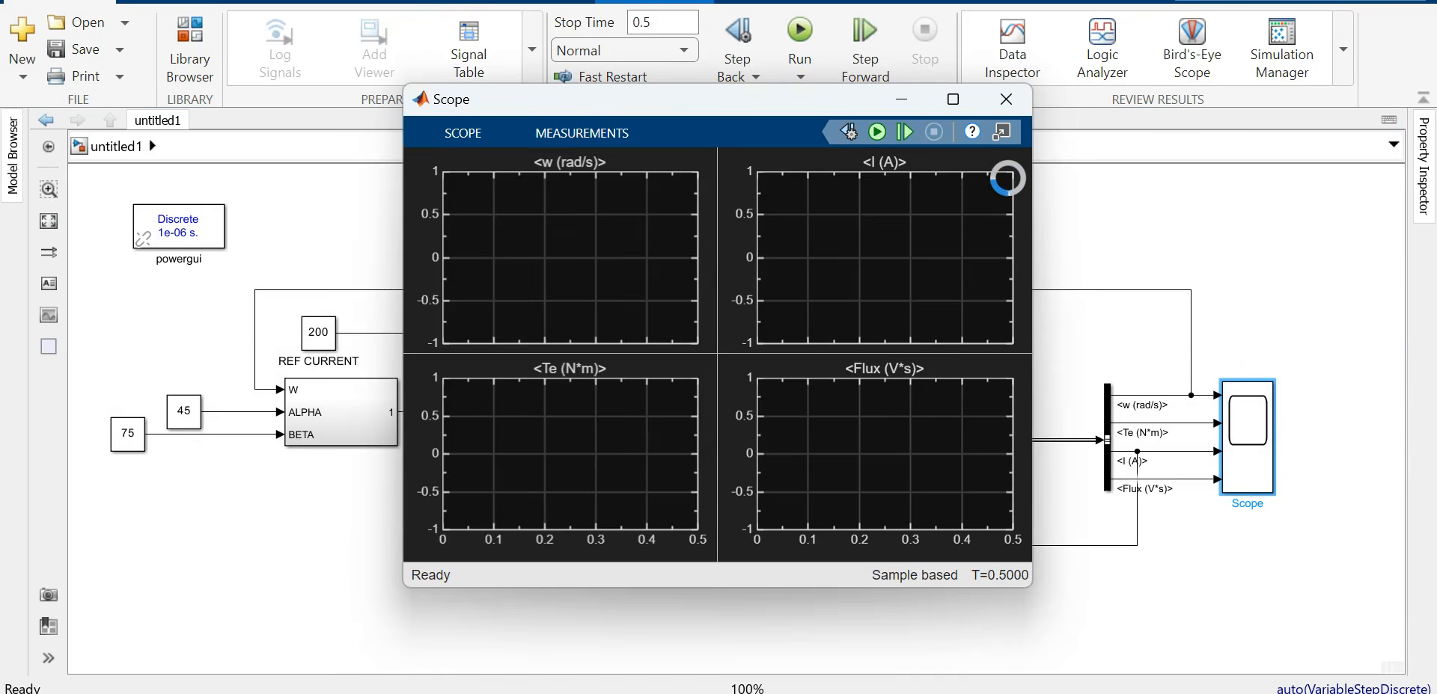
# Step: Inspect the maximized scope plots, close them, and shift the Scope block slightly right
pyautogui.click(953, 99)
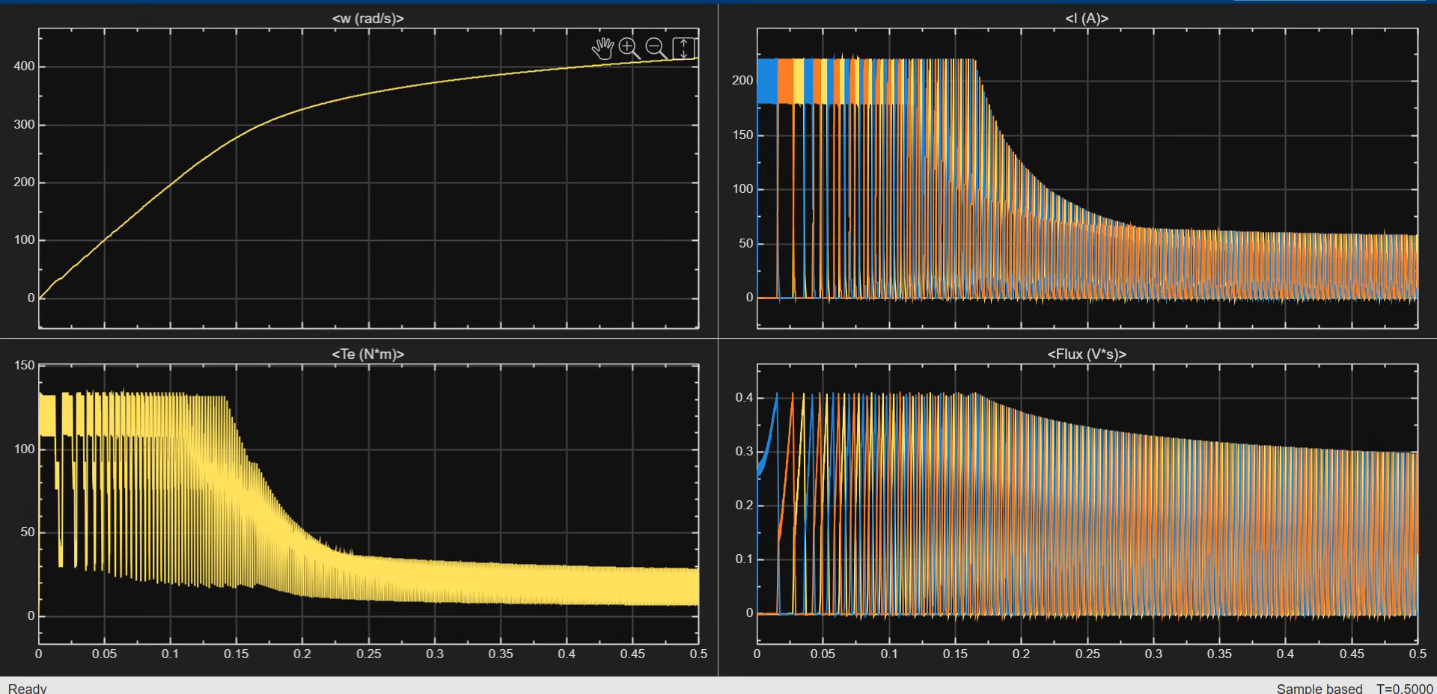
pyautogui.click(1346, 1)
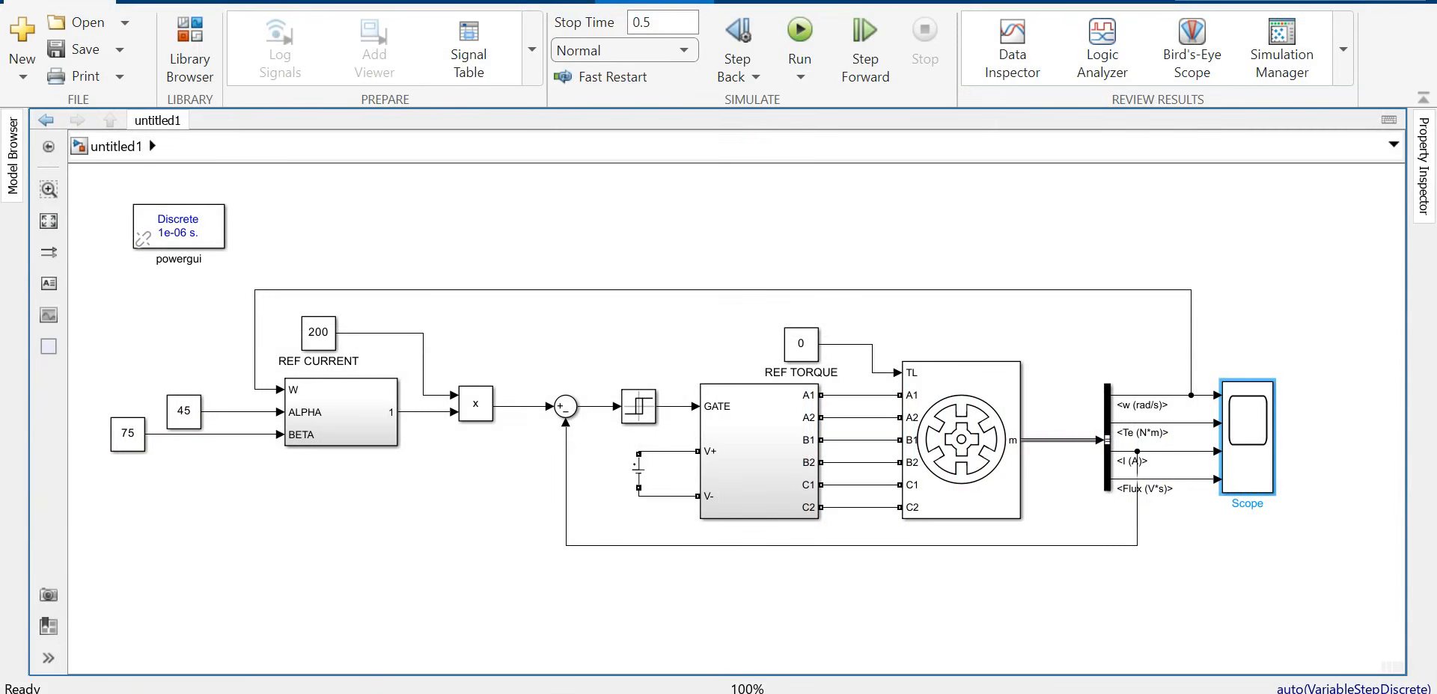
pyautogui.moveTo(1247, 441); pyautogui.dragTo(1298, 441)
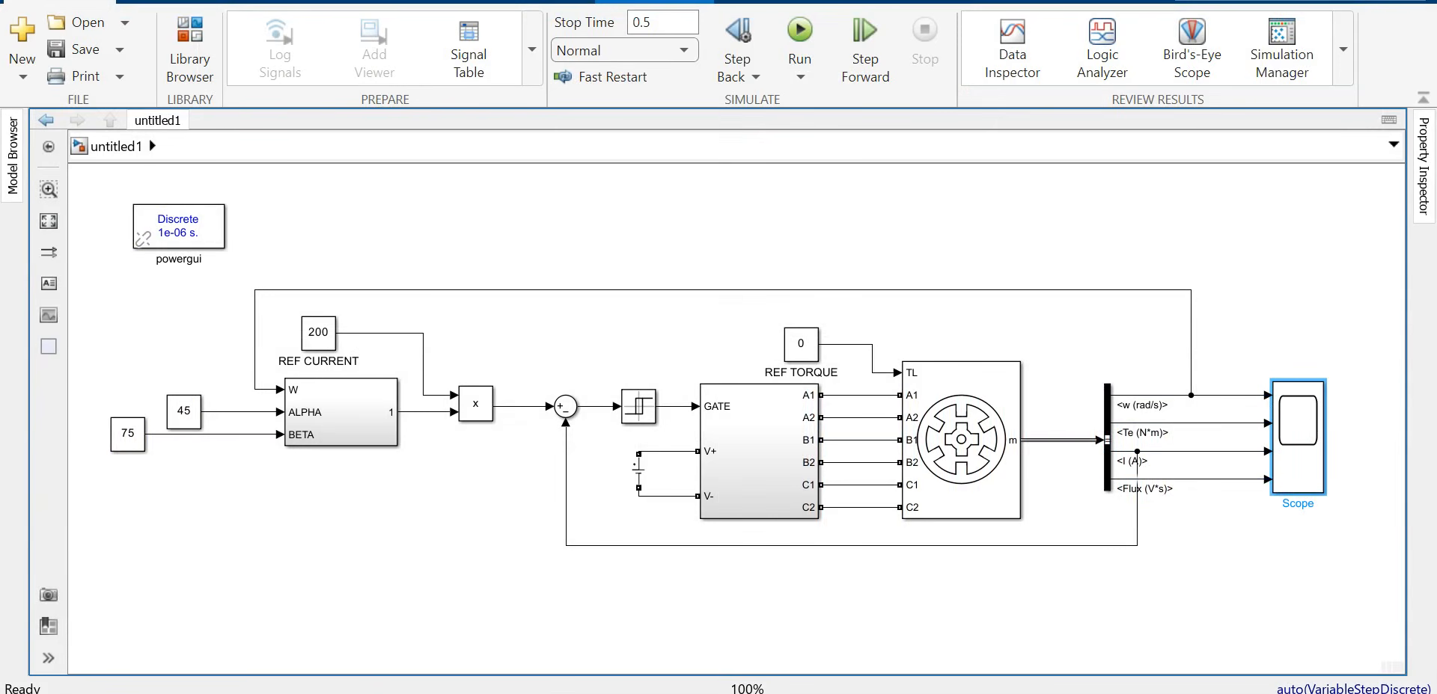
# Step: Add a Gain block from Simulink's Commonly Used Blocks to the model and enlarge it
pyautogui.click(189, 49)
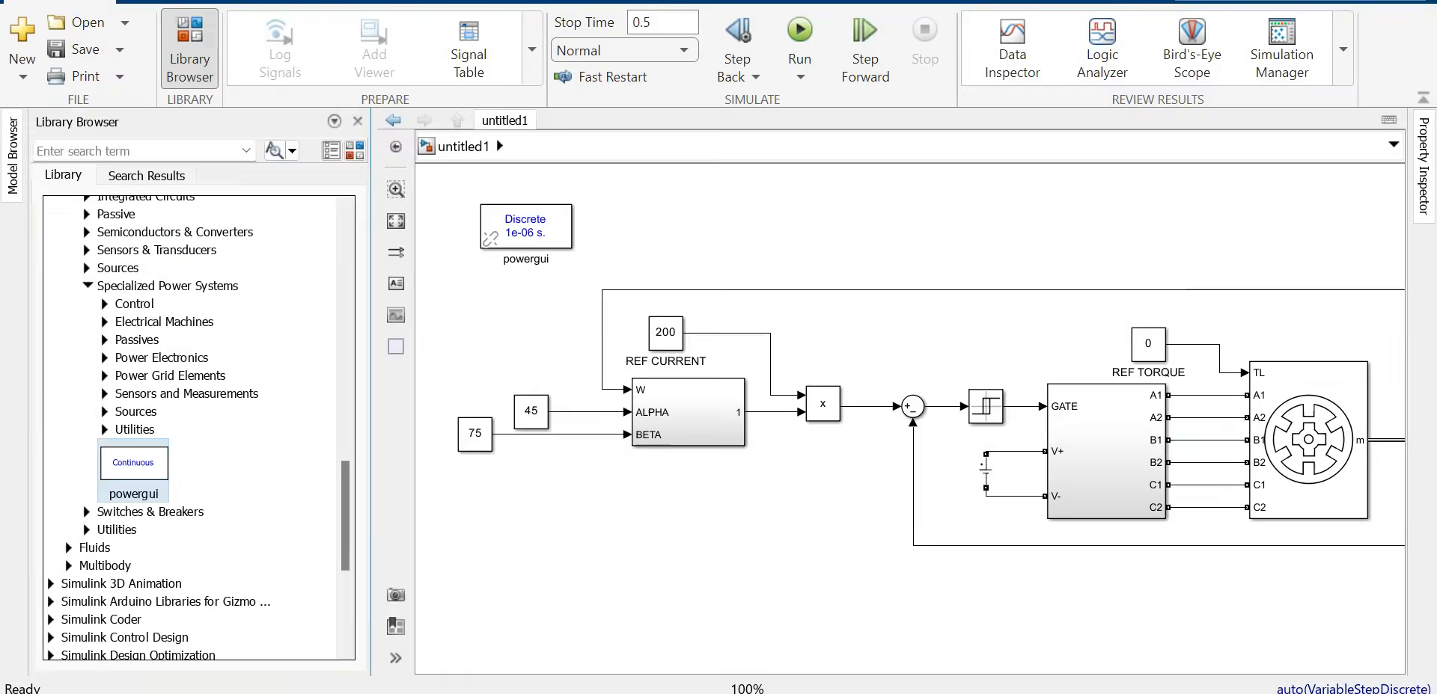
pyautogui.scroll(15, 198, 427)
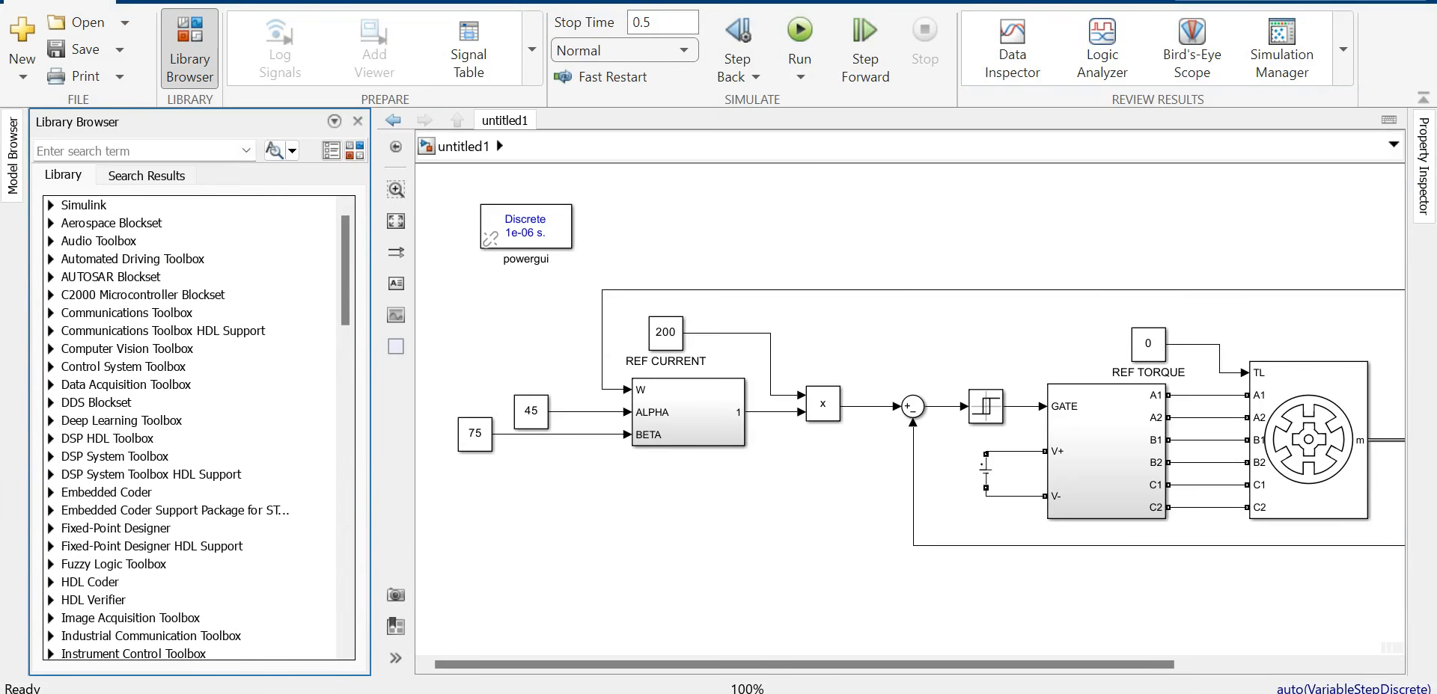
pyautogui.click(51, 205)
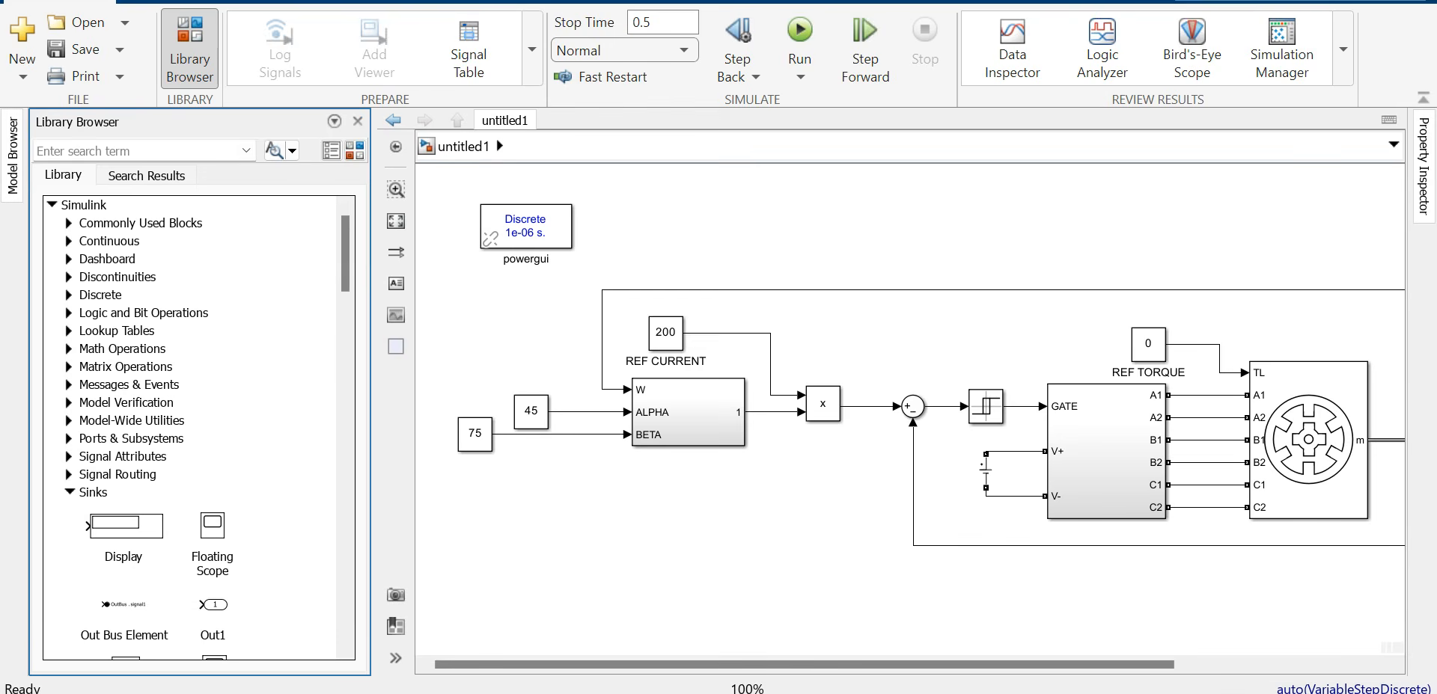
pyautogui.click(69, 223)
pyautogui.moveTo(253, 465); pyautogui.dragTo(1143, 198)
pyautogui.click(357, 121)
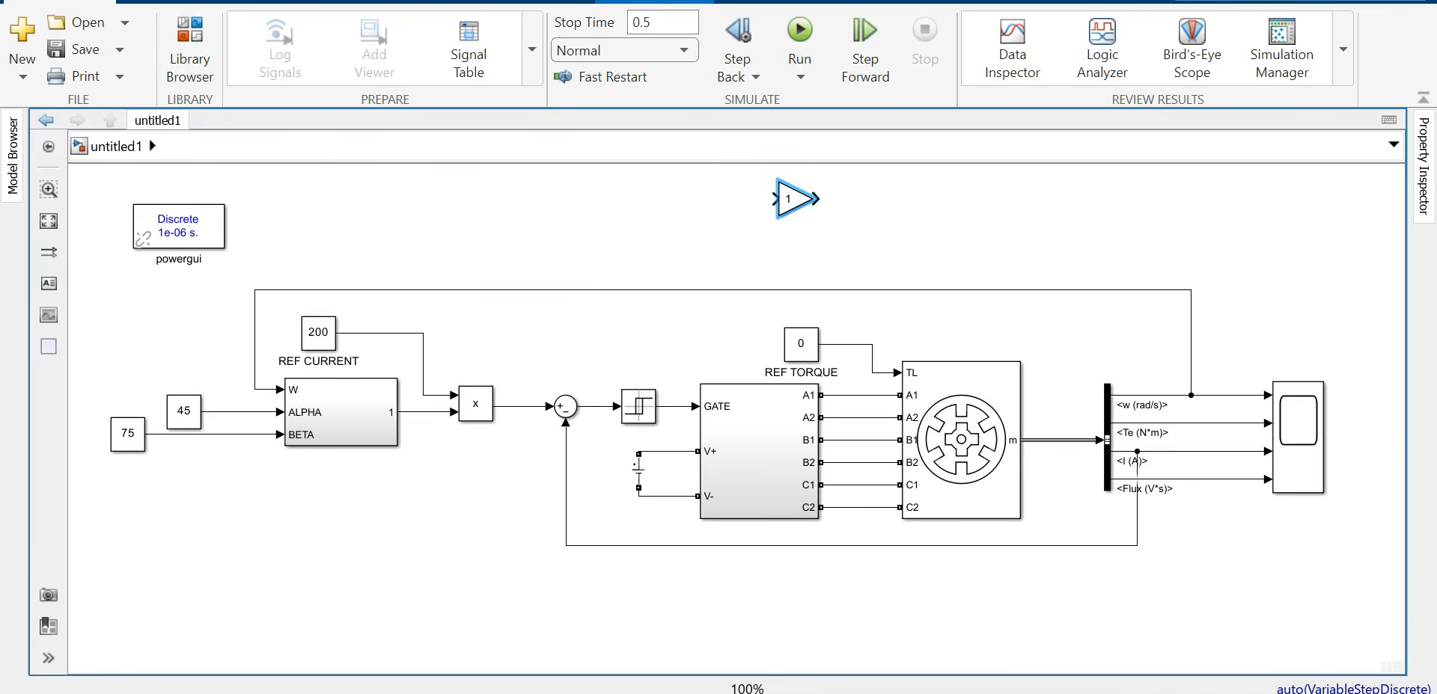
pyautogui.moveTo(812, 216); pyautogui.dragTo(858, 228)
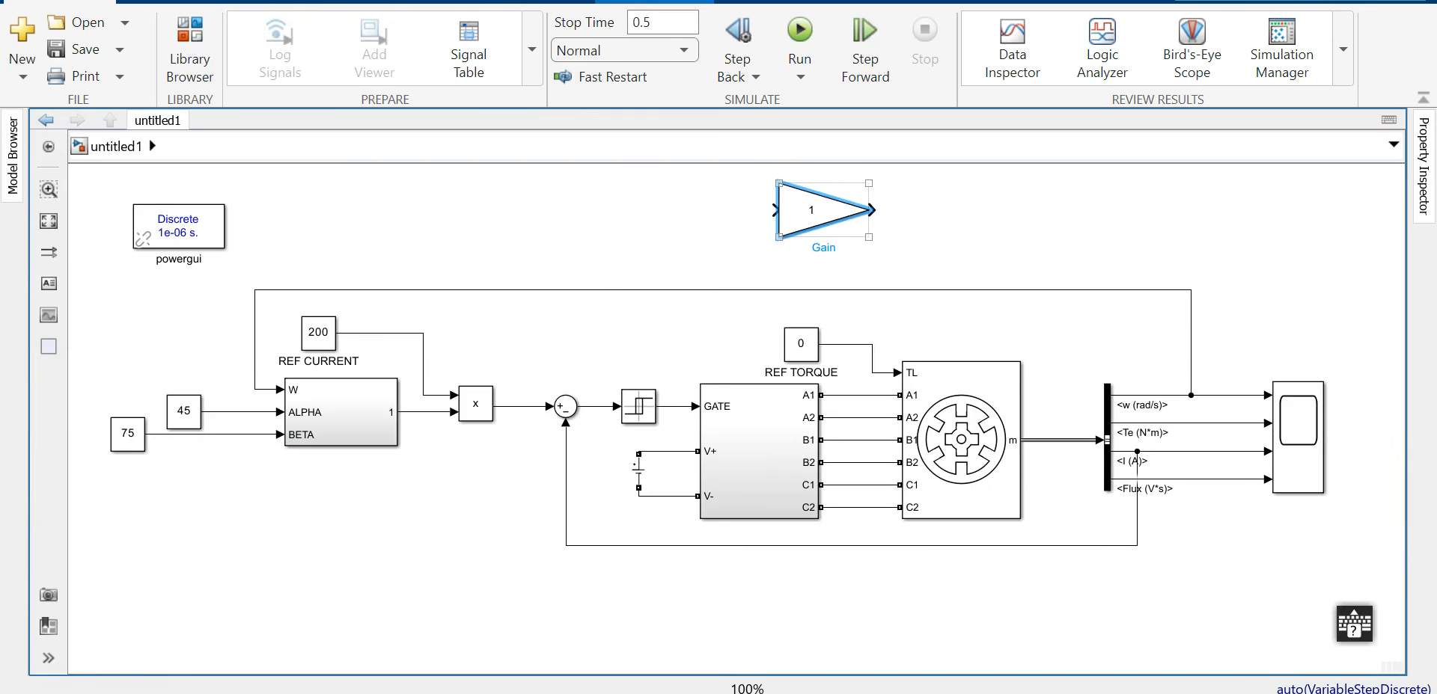
# Step: Set the gain to 30/pi and insert it into the w (rad/s) line before the Scope
pyautogui.doubleClick(812, 205)
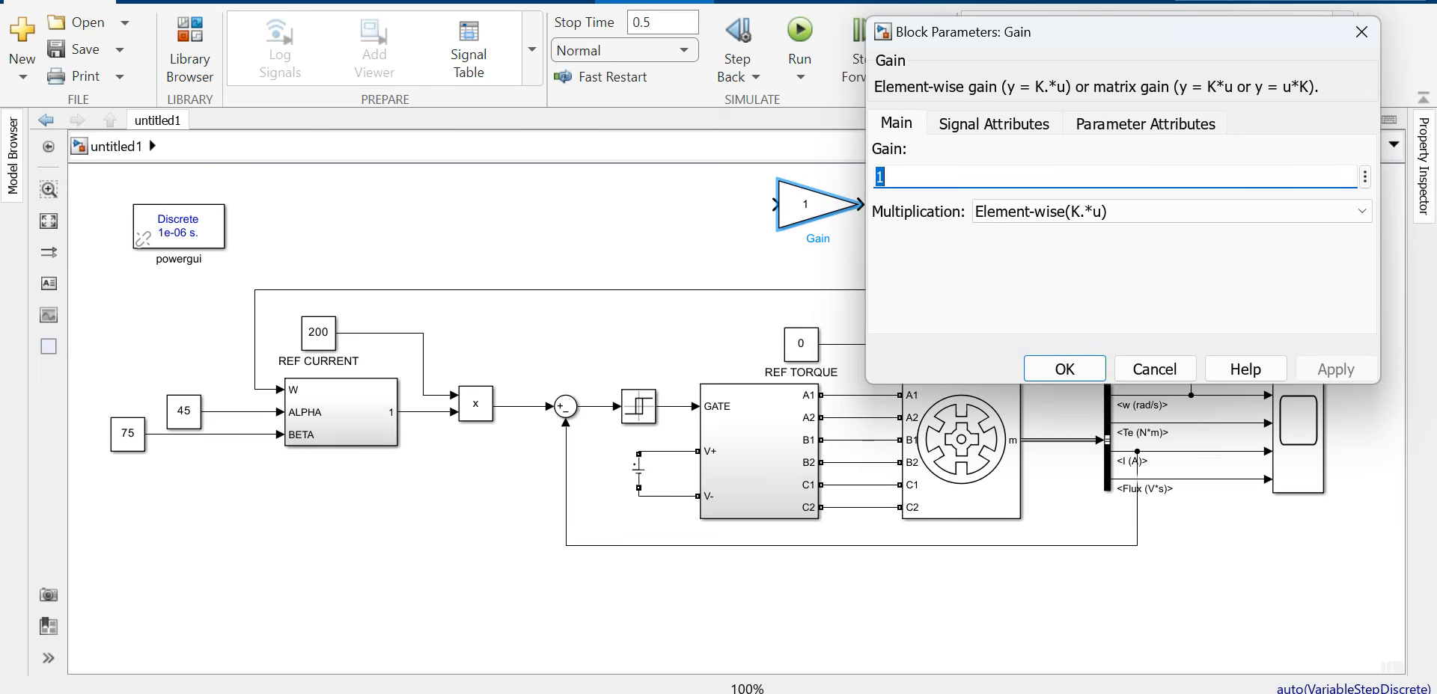
pyautogui.write('30')
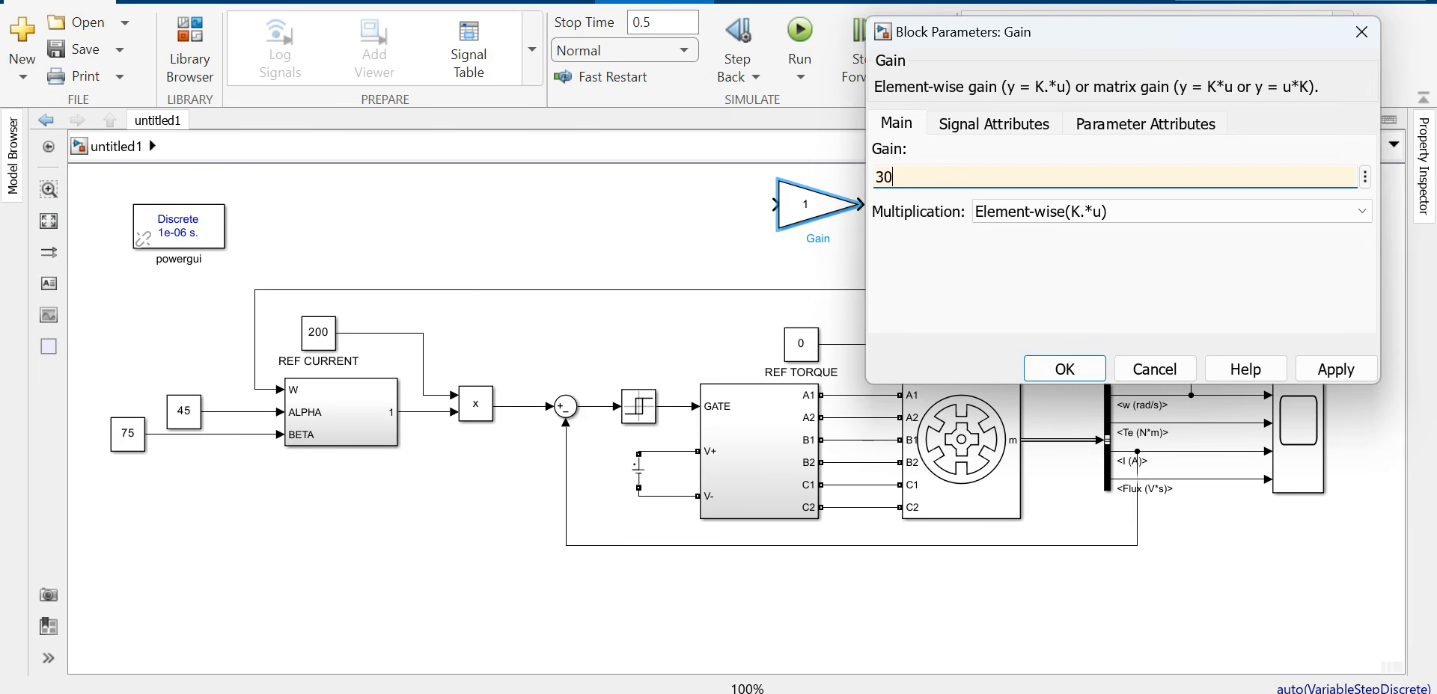
pyautogui.write('/pi')
pyautogui.press('Return')
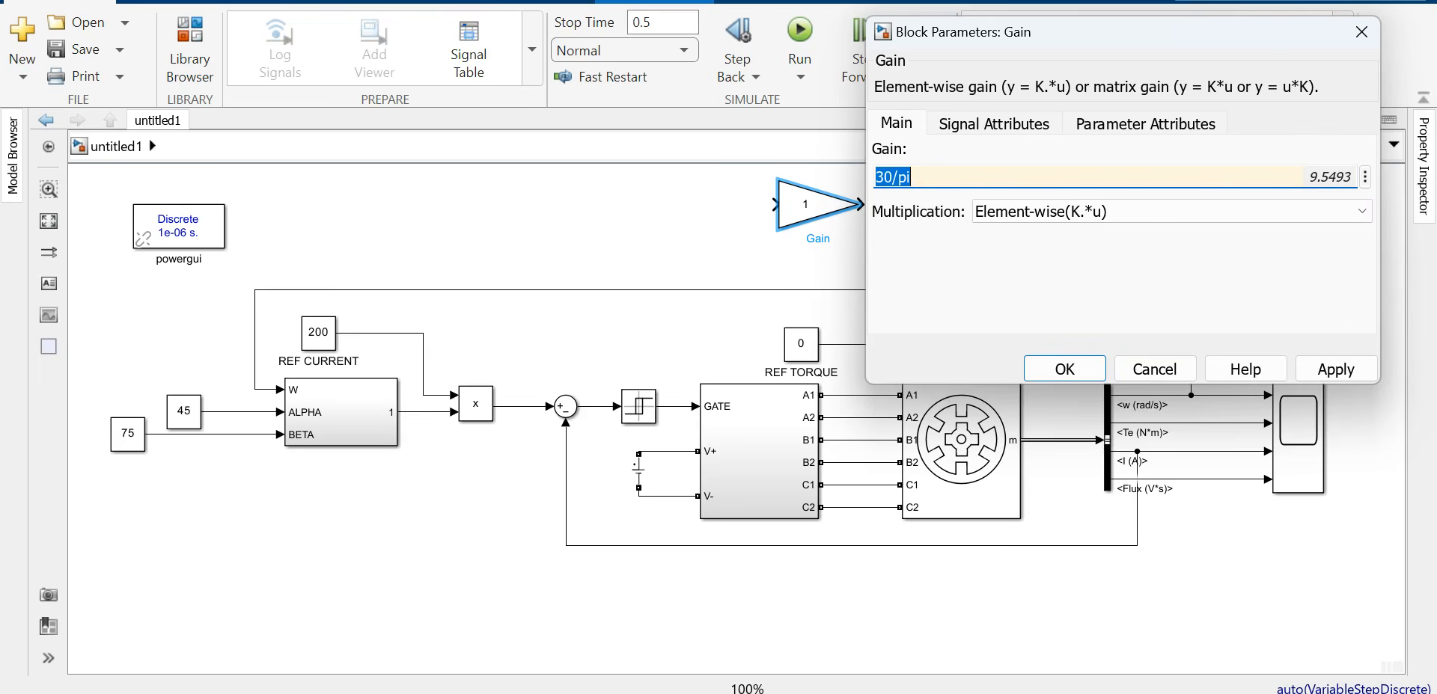
pyautogui.press('Return')
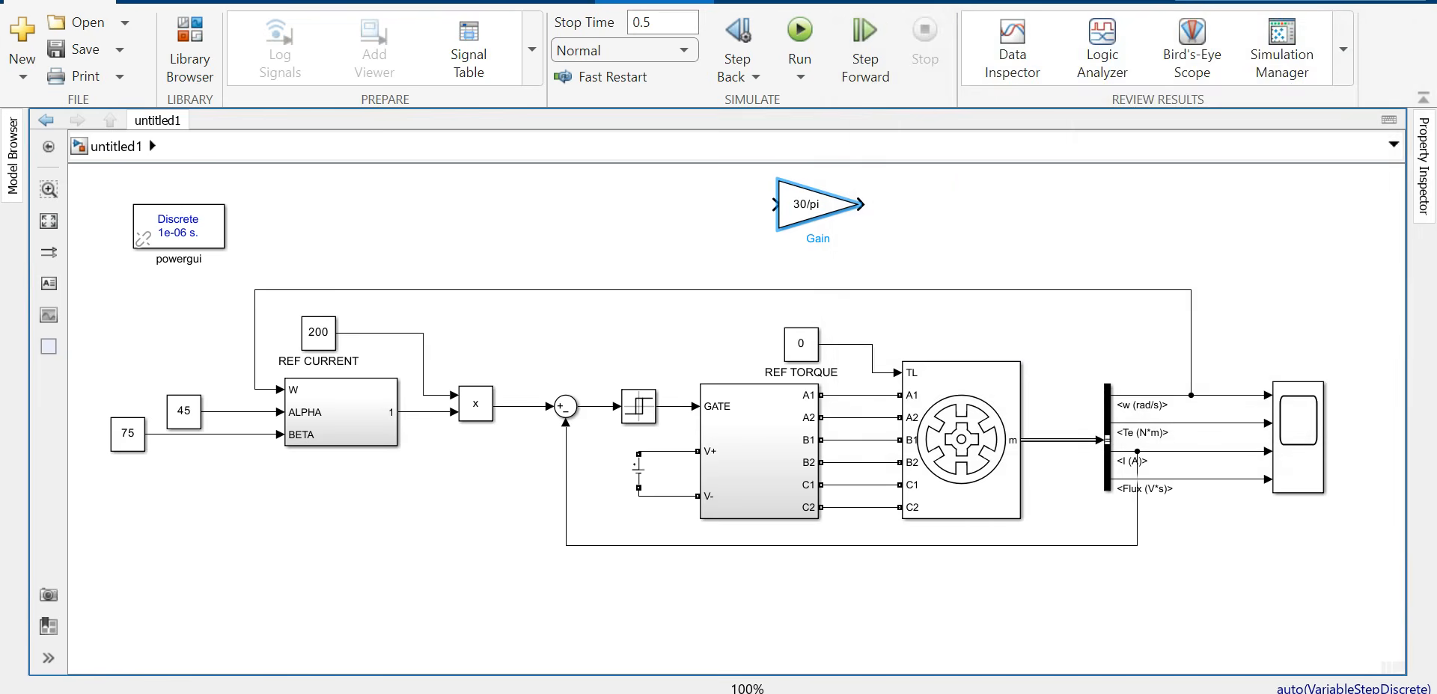
pyautogui.moveTo(807, 204); pyautogui.dragTo(1234, 394)
pyautogui.moveTo(1299, 449); pyautogui.dragTo(1238, 395)
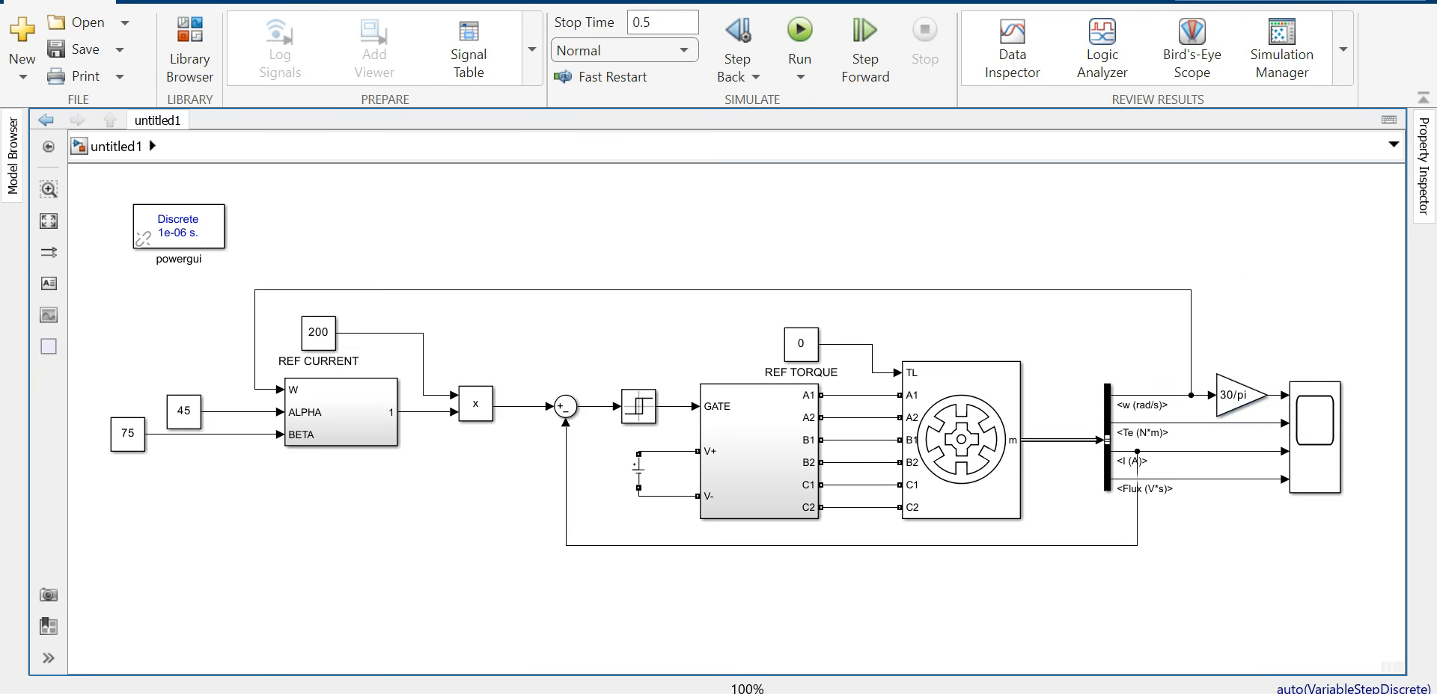
# Step: Rerun the simulation and check the scope shows speed climbing to about 4000 rpm
pyautogui.click(799, 34)
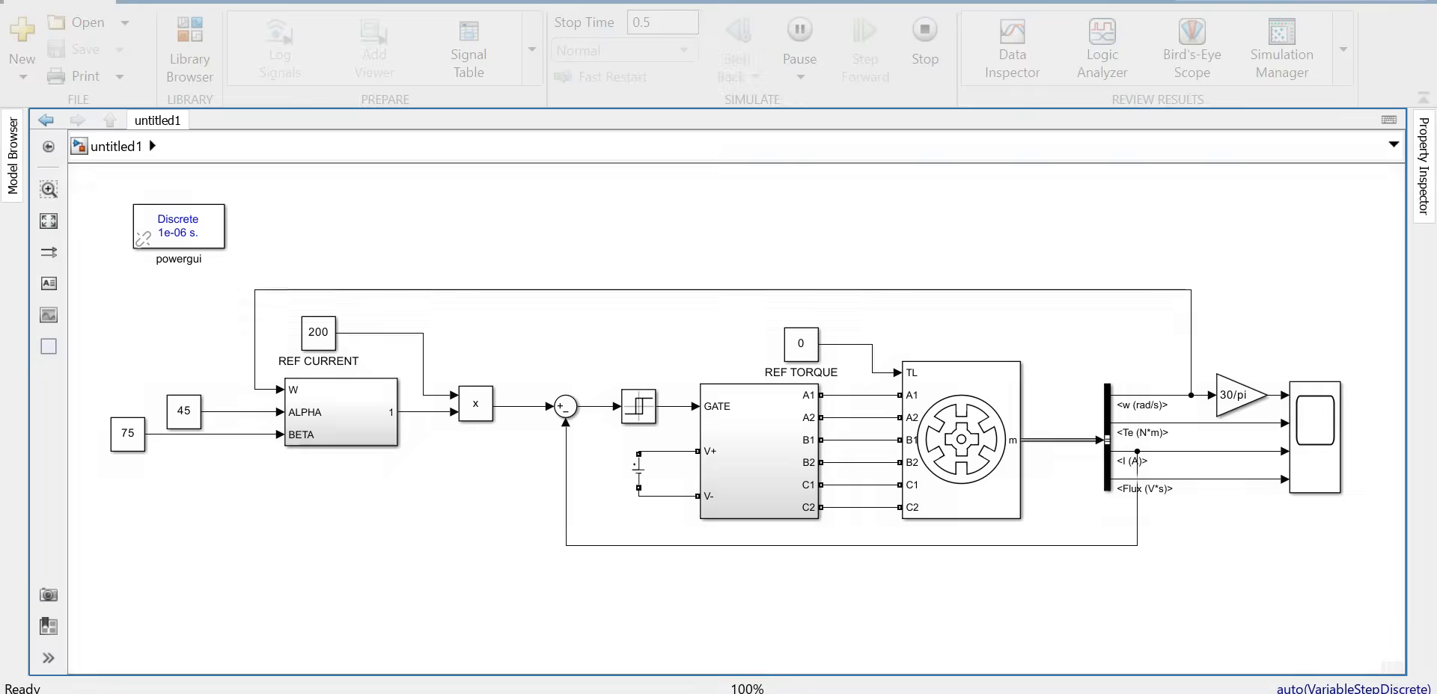
pyautogui.doubleClick(1314, 438)
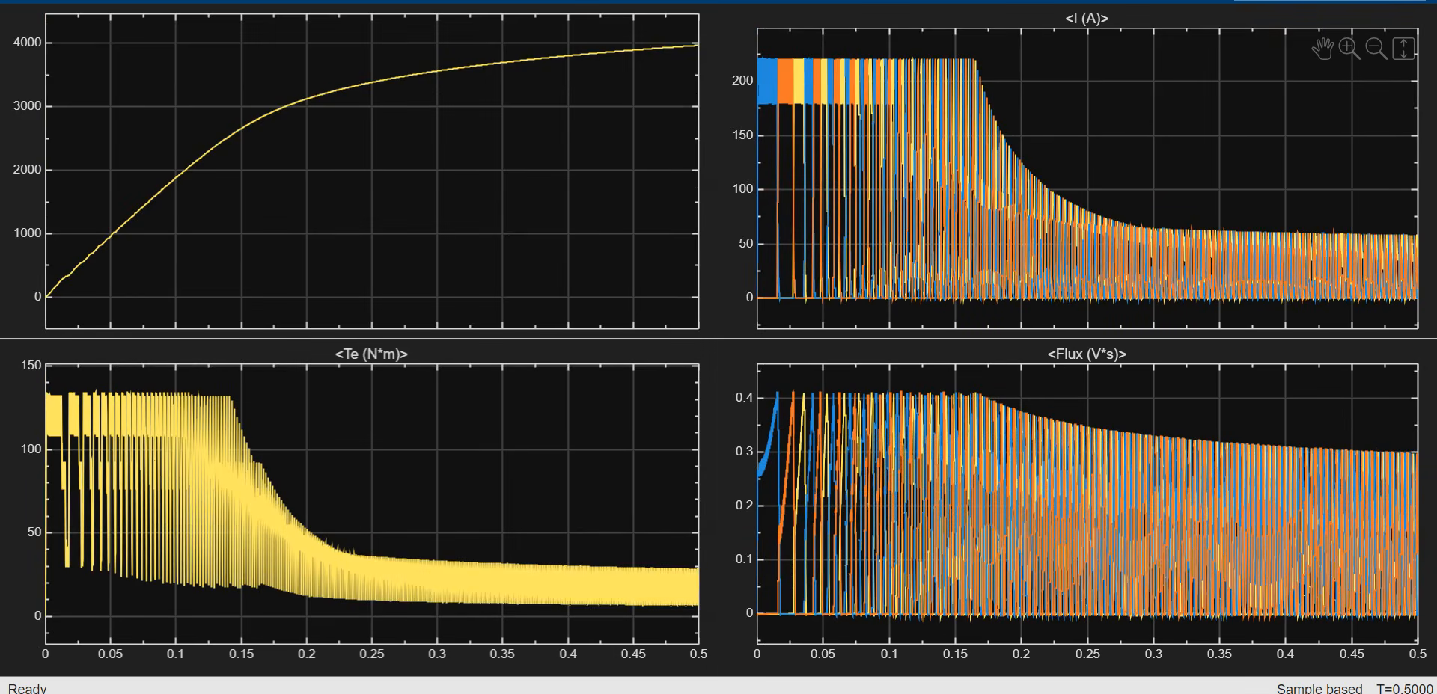
pyautogui.hotkey('alt', 'F4')
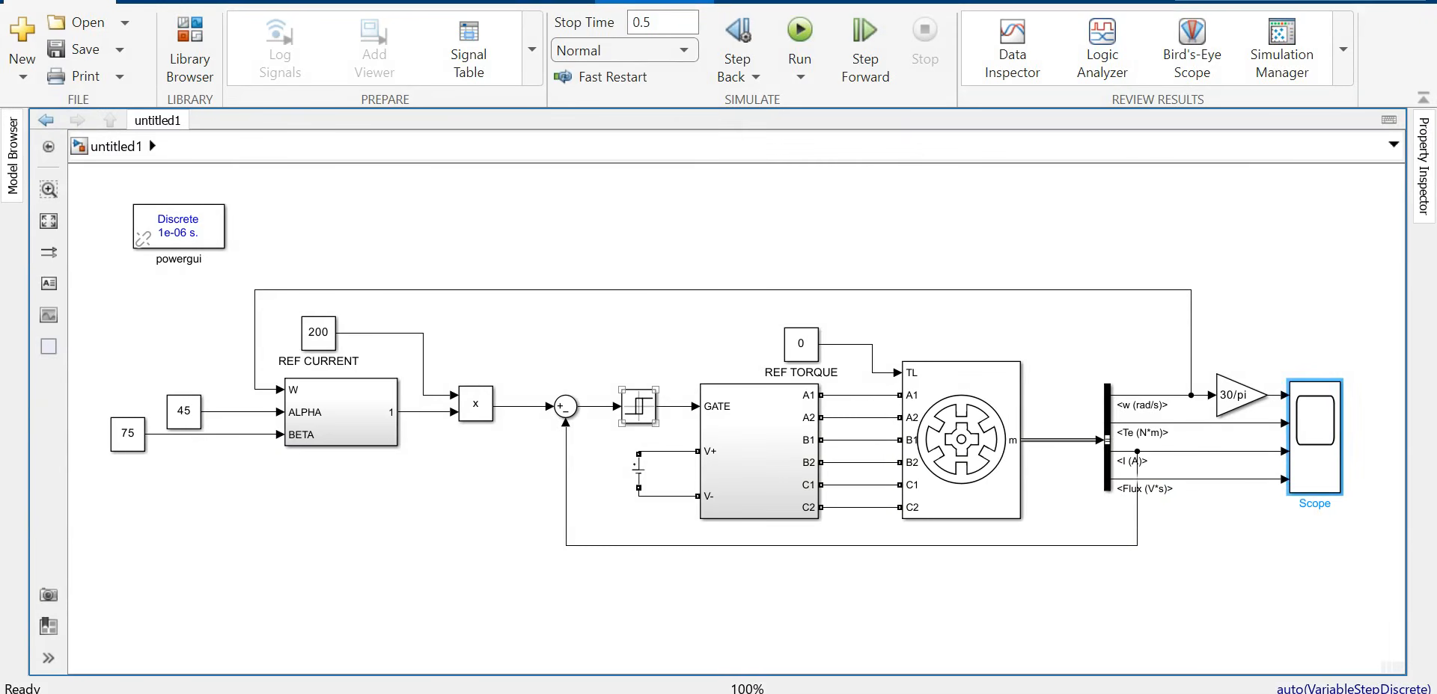
# Step: Set the Relay switch-on point to 0.5 and switch-off point to -0.5, then rerun
pyautogui.doubleClick(639, 406)
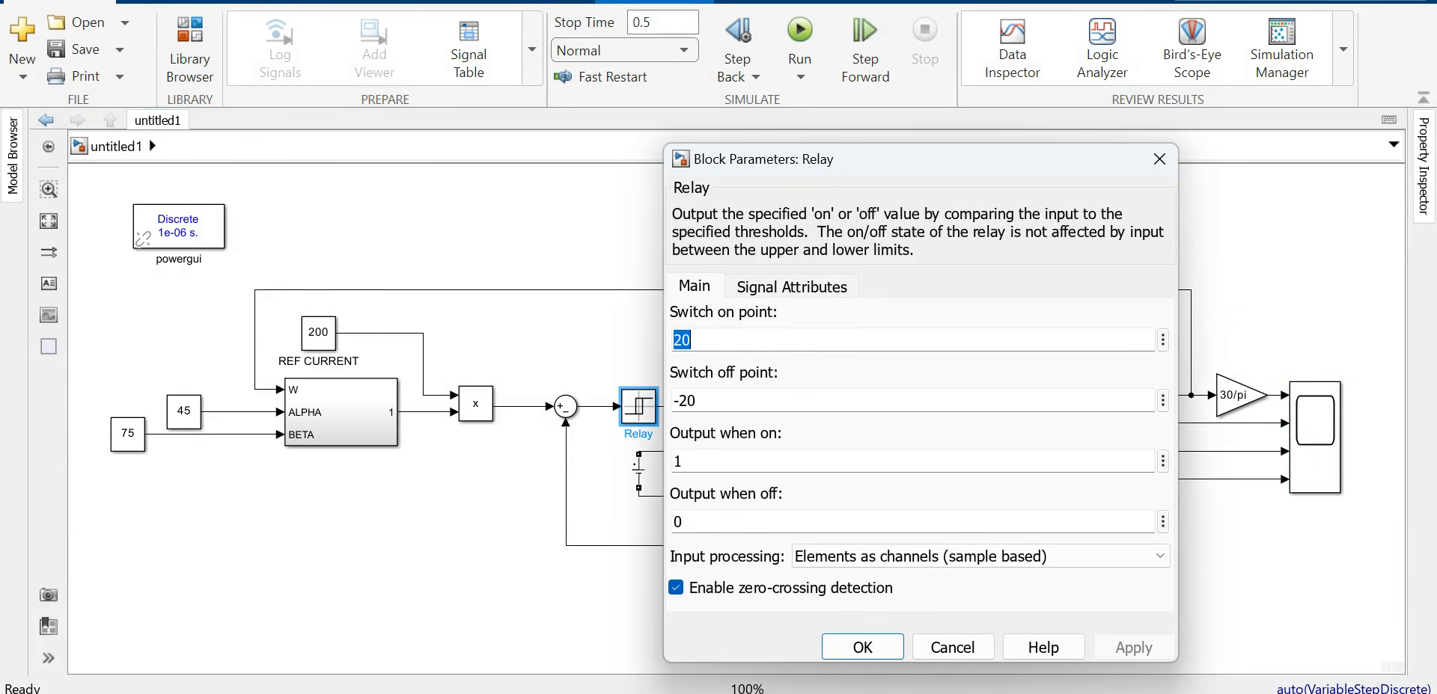
pyautogui.write('5')
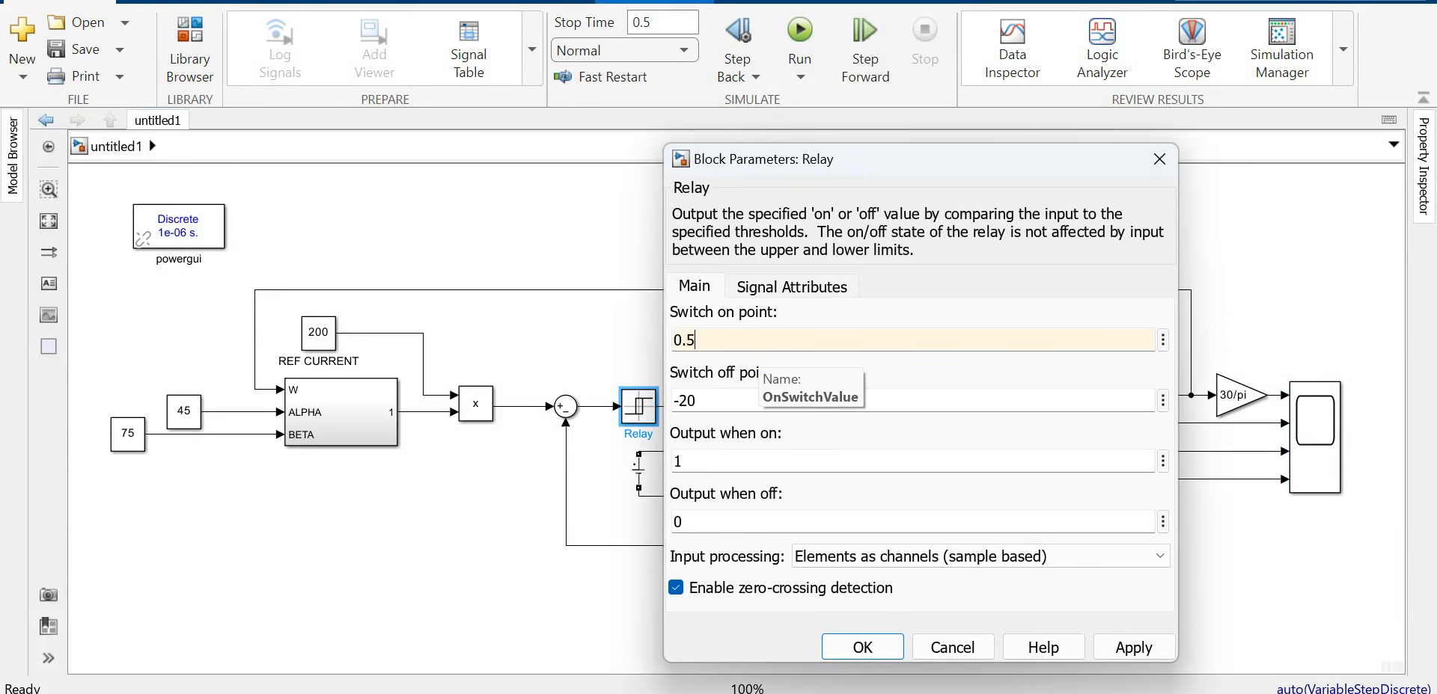
pyautogui.press('Tab')
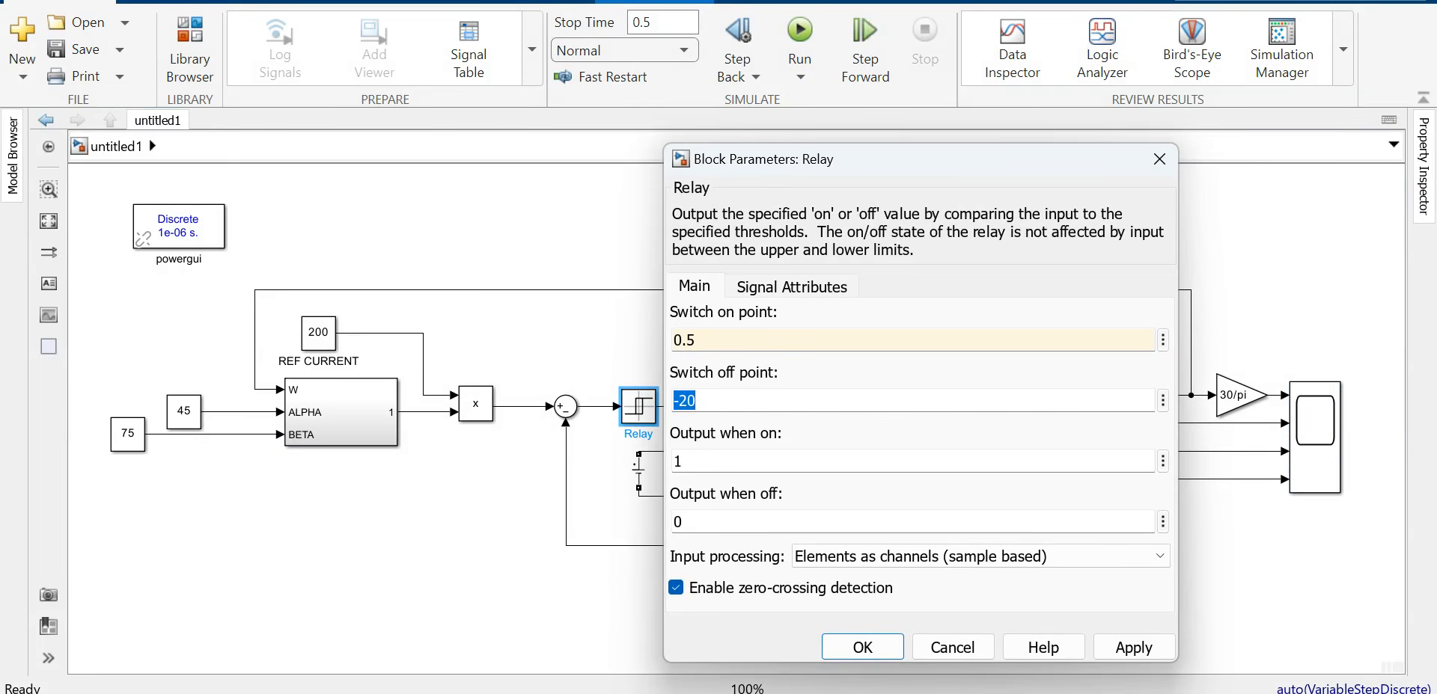
pyautogui.write('-0.5')
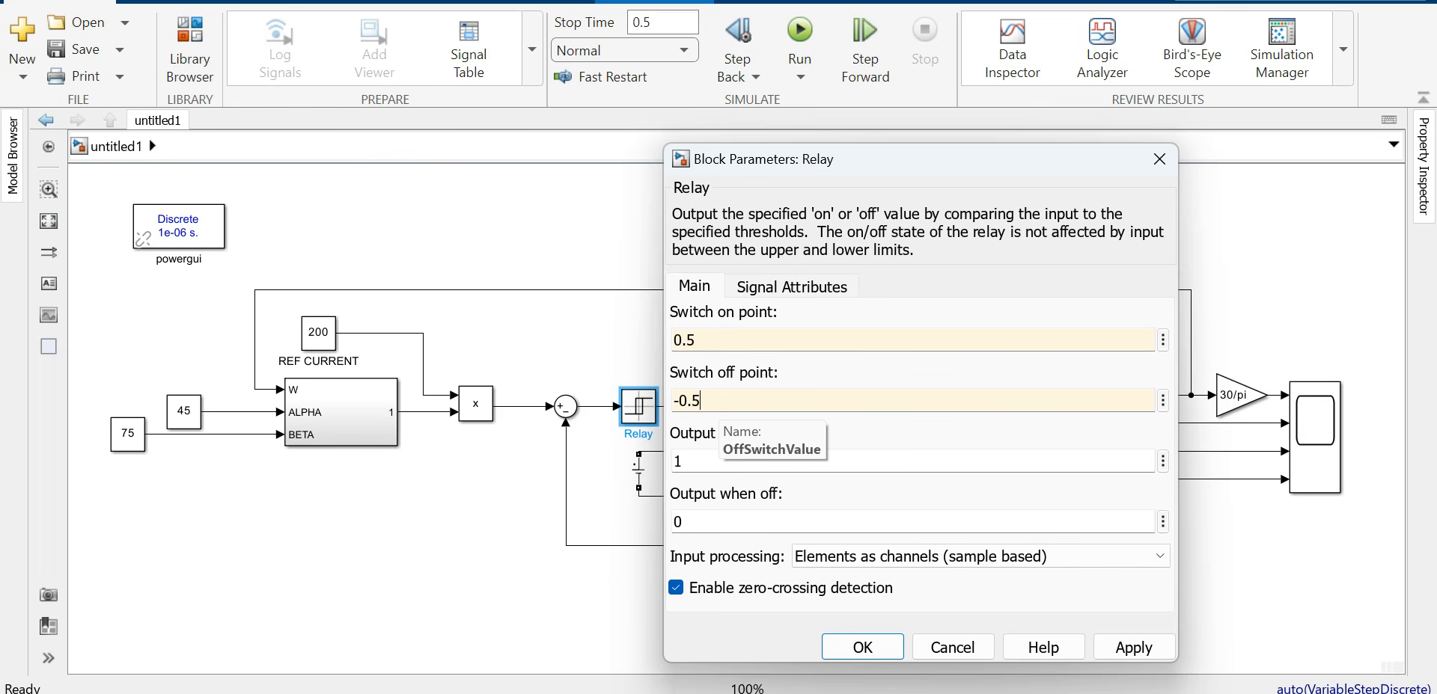
pyautogui.click(1133, 647)
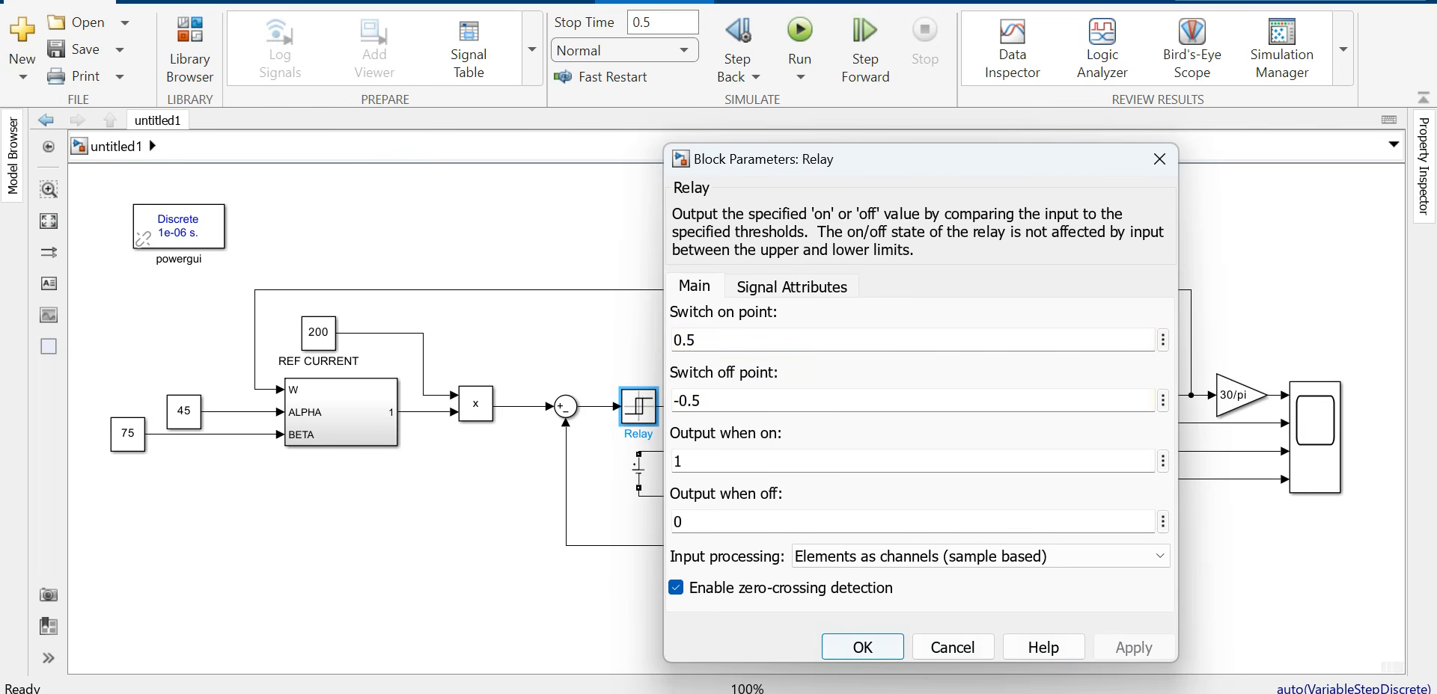
pyautogui.click(862, 647)
pyautogui.click(800, 31)
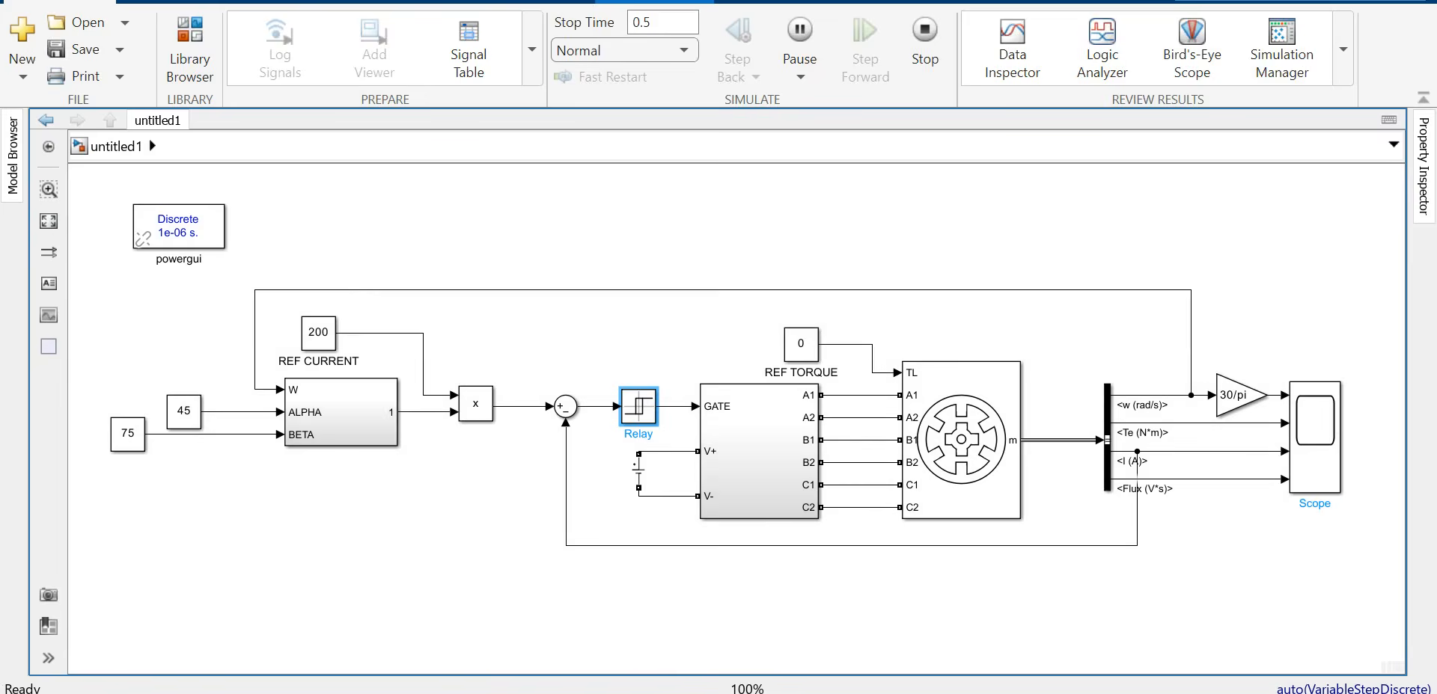
pyautogui.doubleClick(1315, 437)
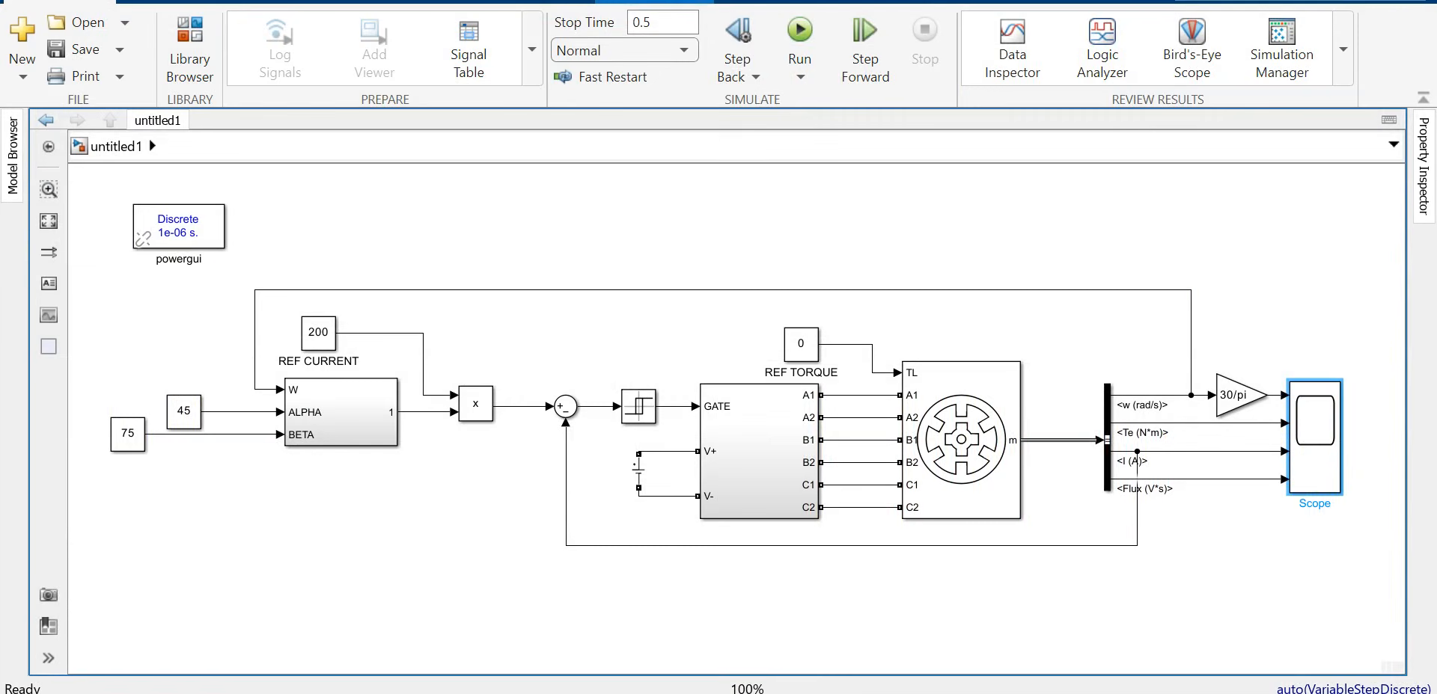
pyautogui.press('Escape')
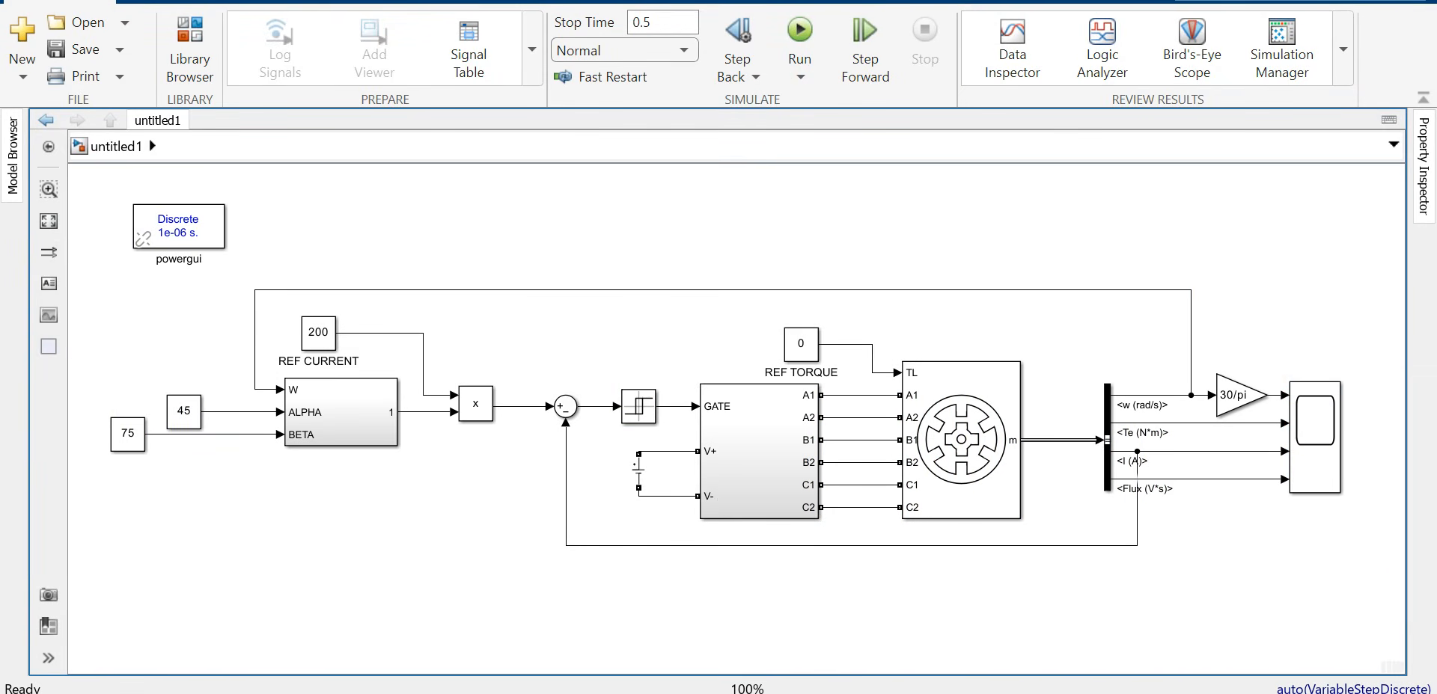
pyautogui.click(962, 440)
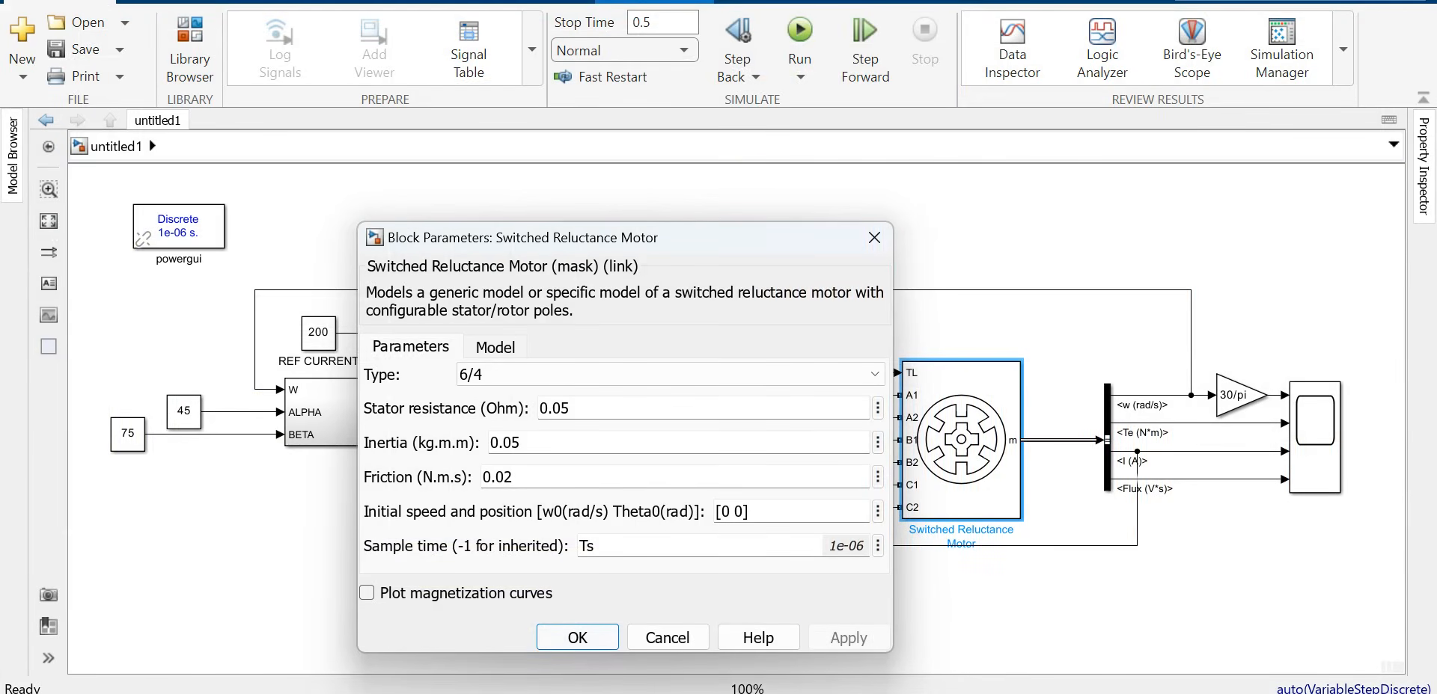
pyautogui.click(367, 592)
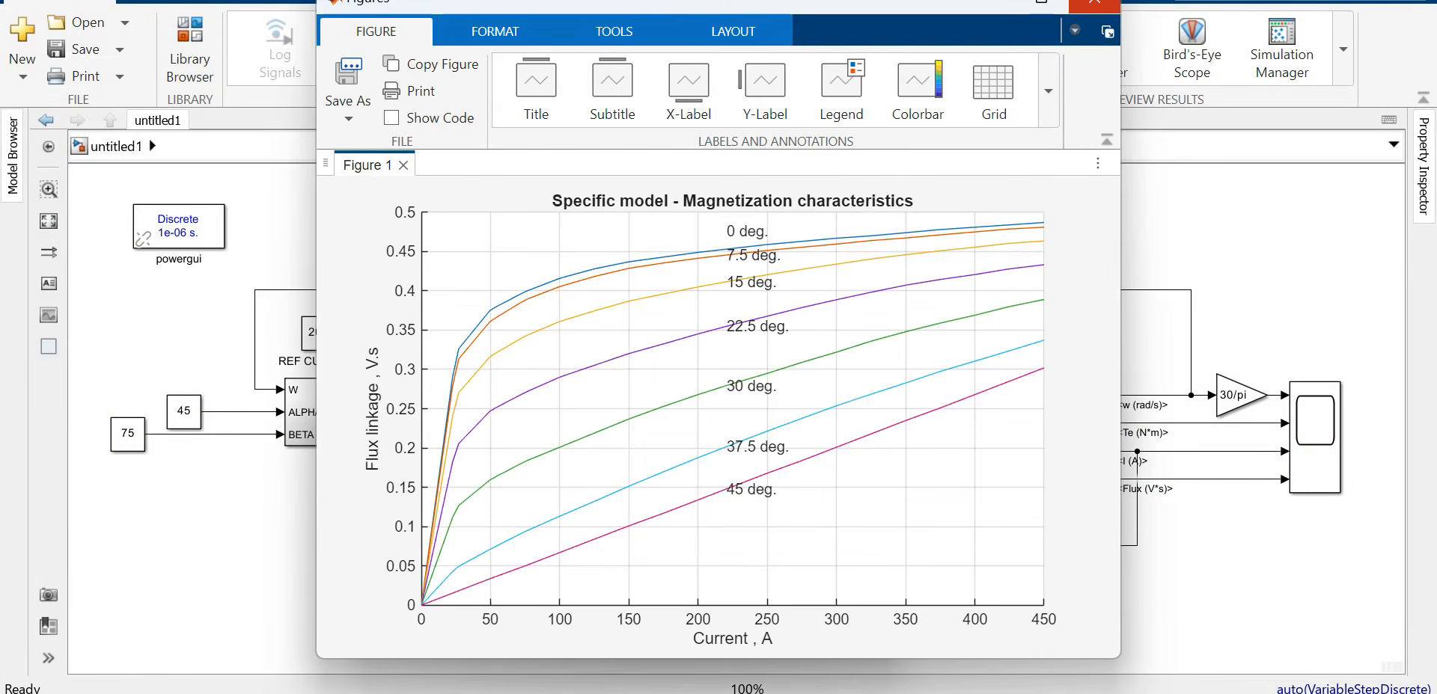
pyautogui.click(1094, 3)
pyautogui.click(873, 238)
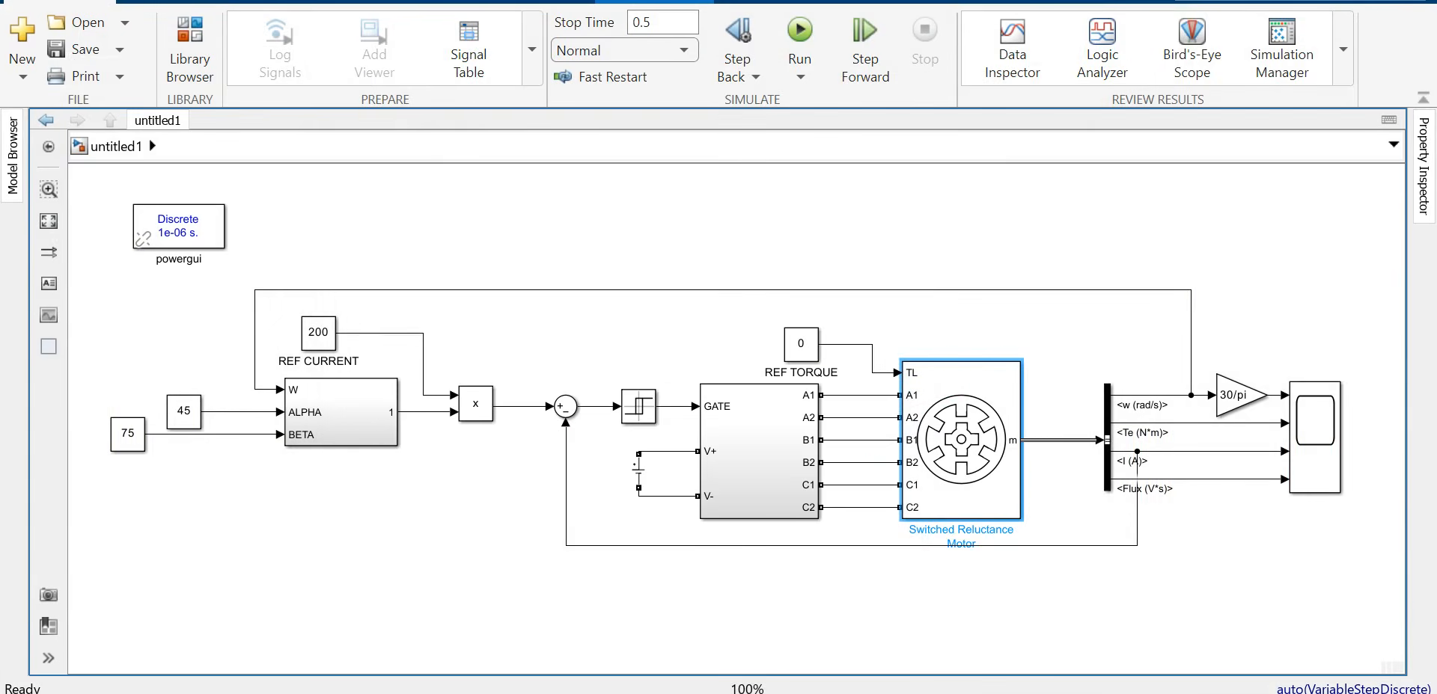